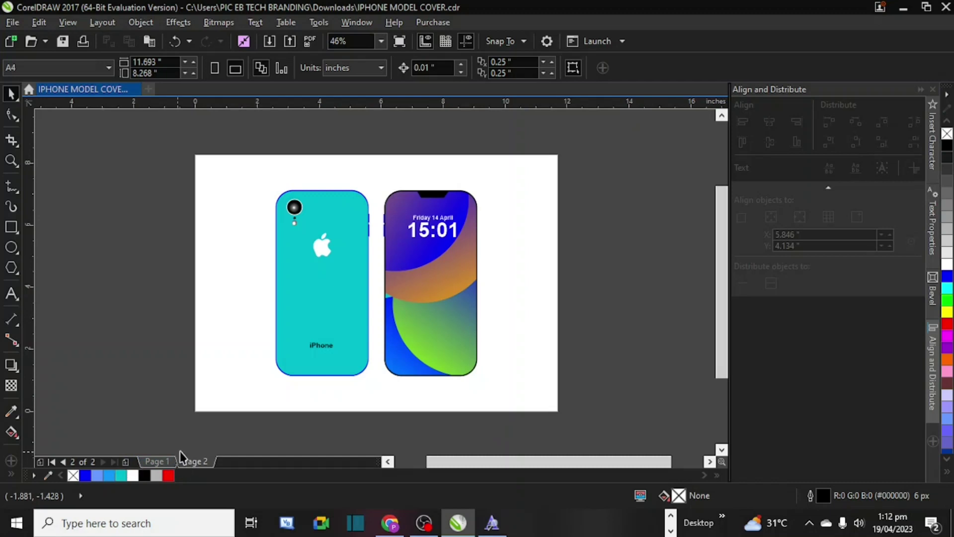
Step: Duplicate Page 2 after itself, copying its layers and their contents, and go to the new Page 3
right_click(206, 461)
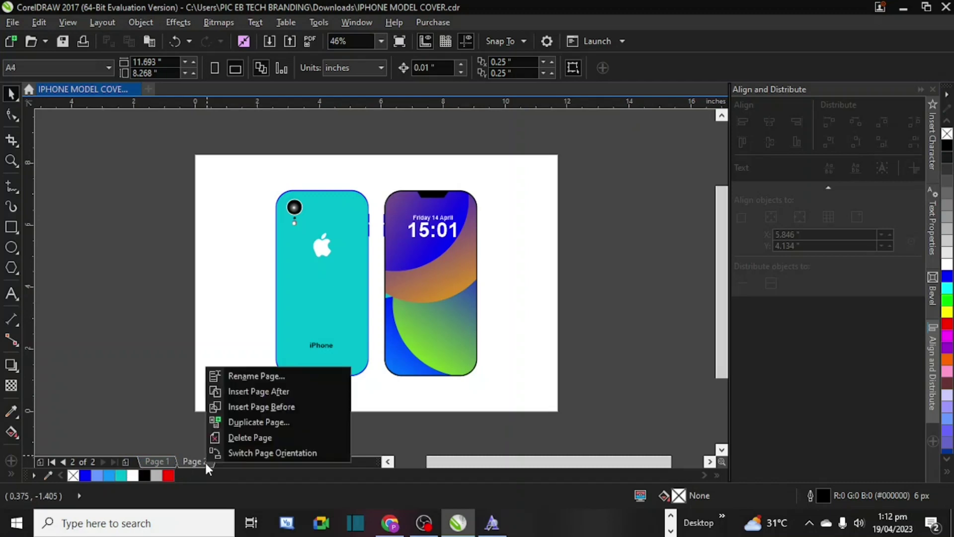
click(293, 422)
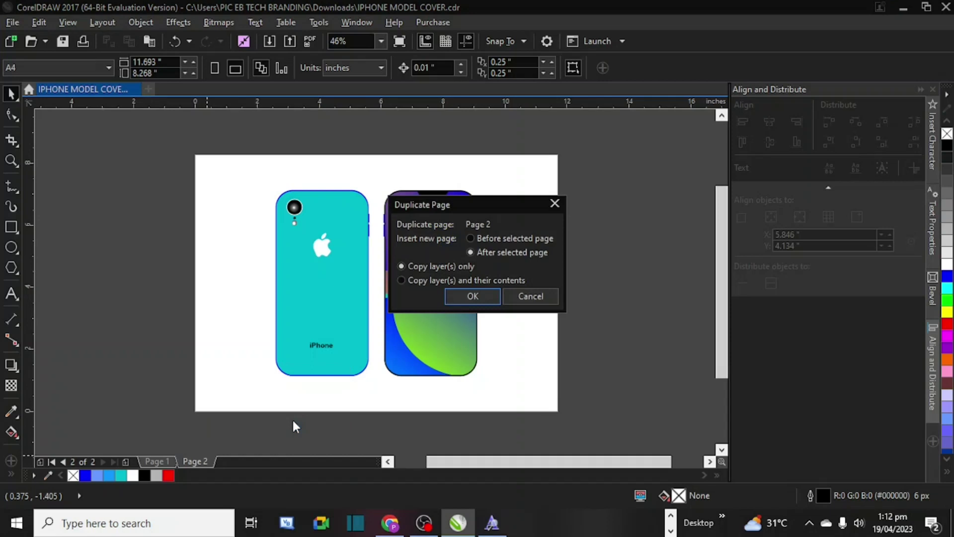
click(405, 278)
click(472, 296)
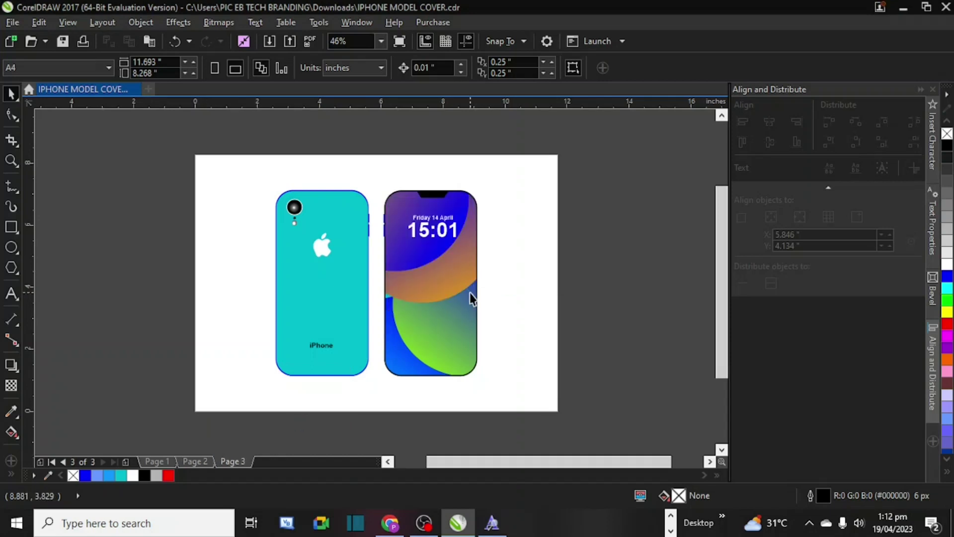
click(203, 460)
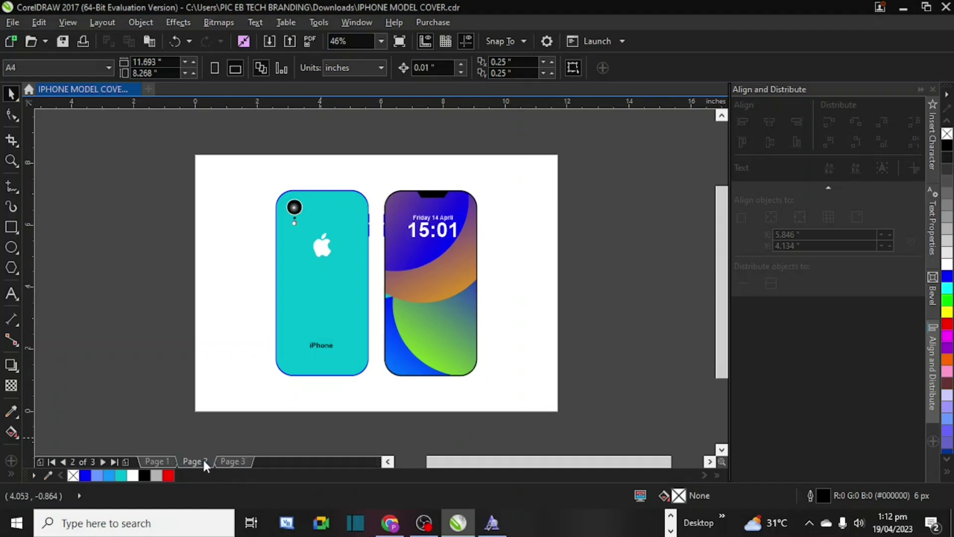
click(227, 460)
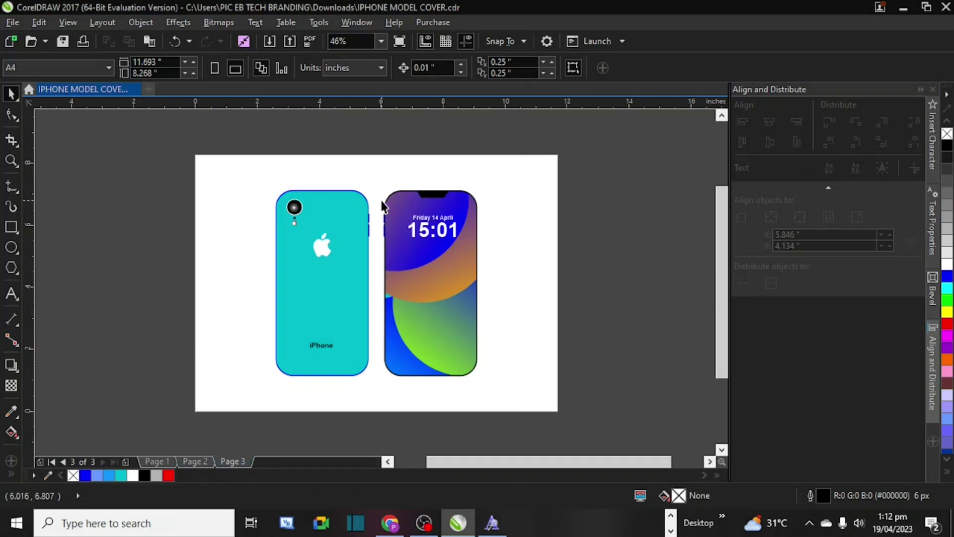
Step: Delete the turquoise phone back on Page 3 and center the remaining phone front on the page
drag(235, 151, 384, 415)
key(Delete)
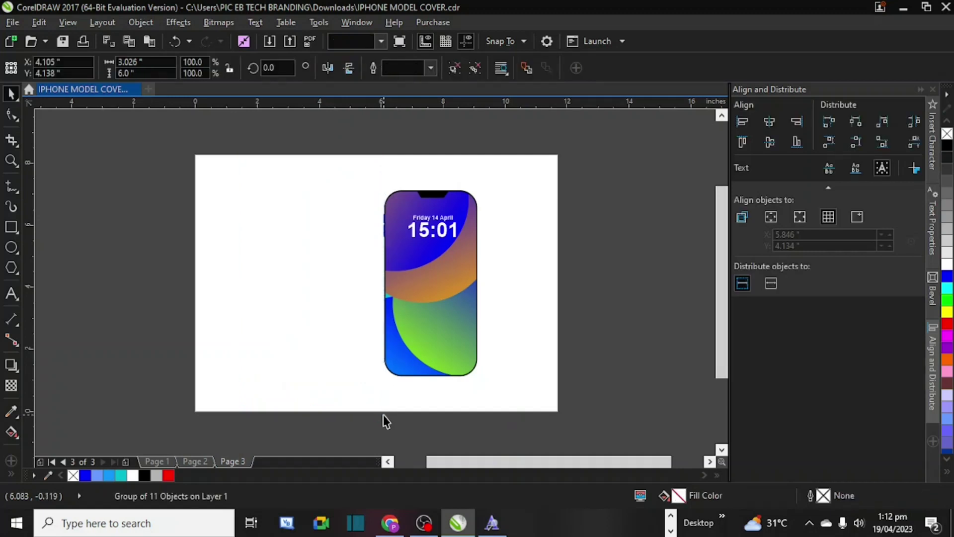
drag(355, 122, 531, 454)
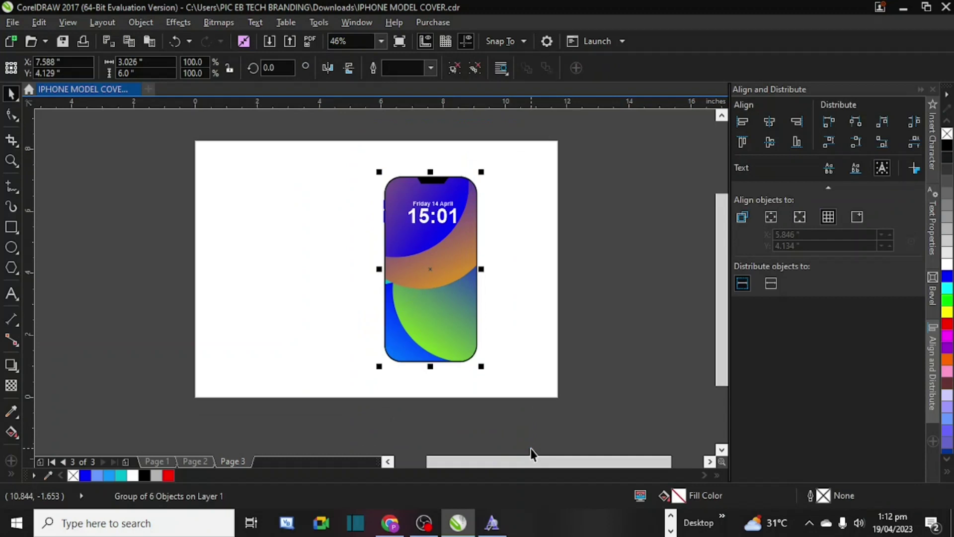
key(p)
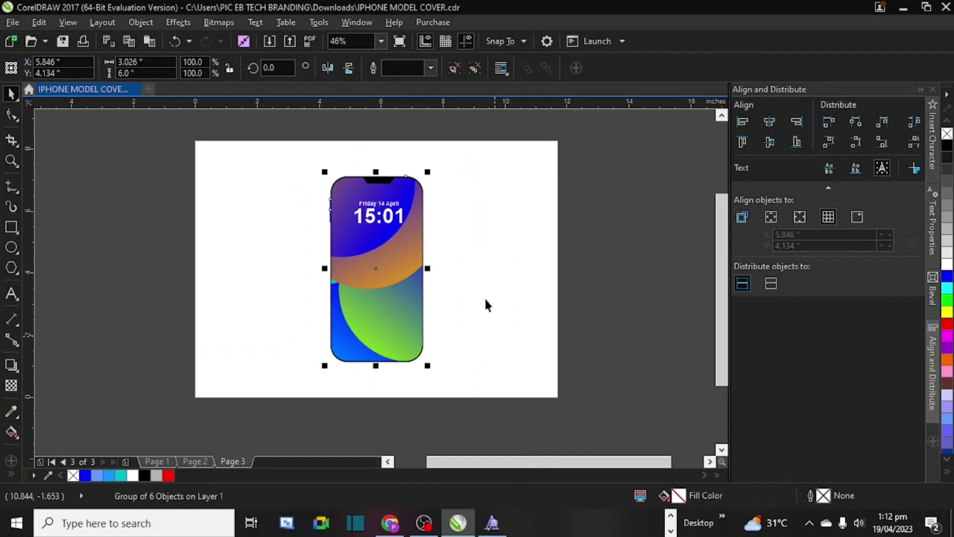
click(473, 257)
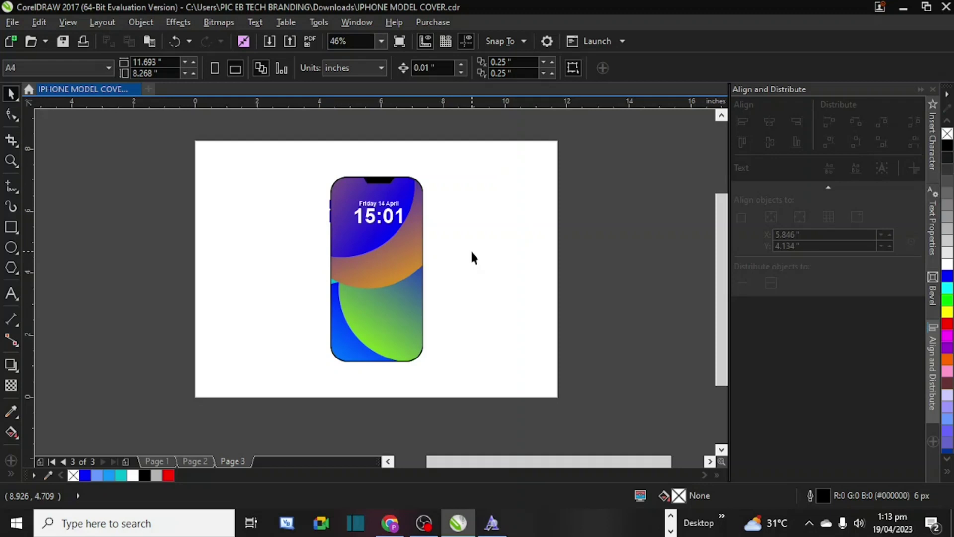
Step: Switch to Chrome and examine the Instagram Logo Font download page and the open FSP DEMO - Blue Vinyl Bold font preview, closing the preview
click(391, 526)
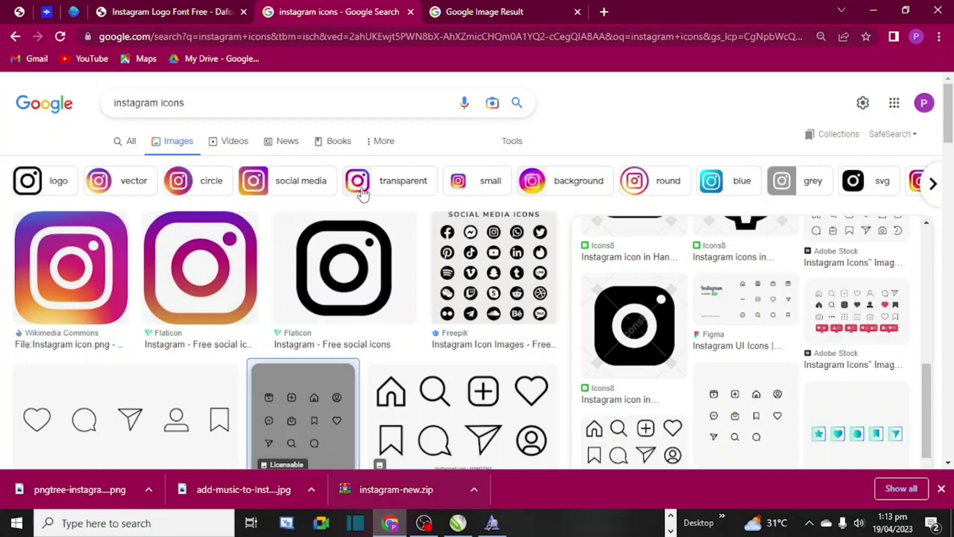
click(202, 10)
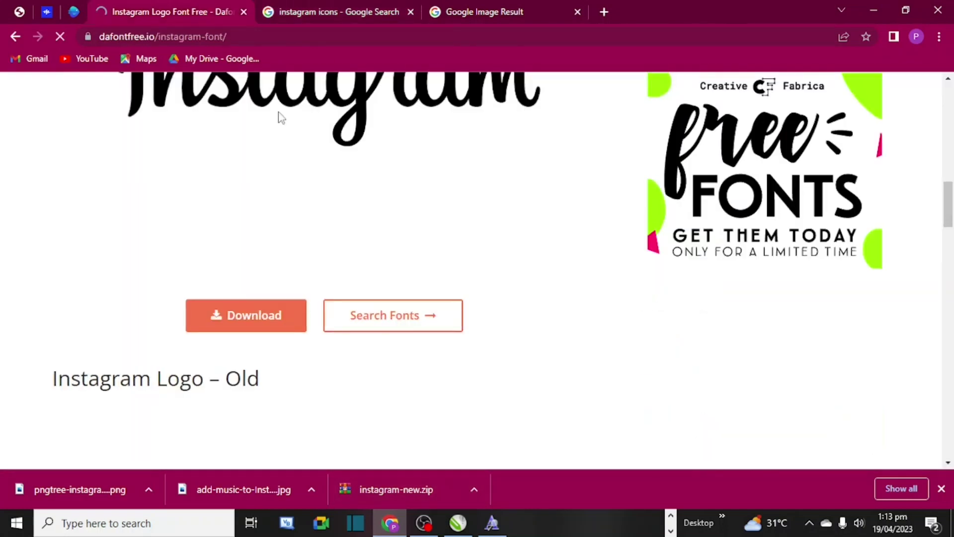
scroll(282, 127, up, 8)
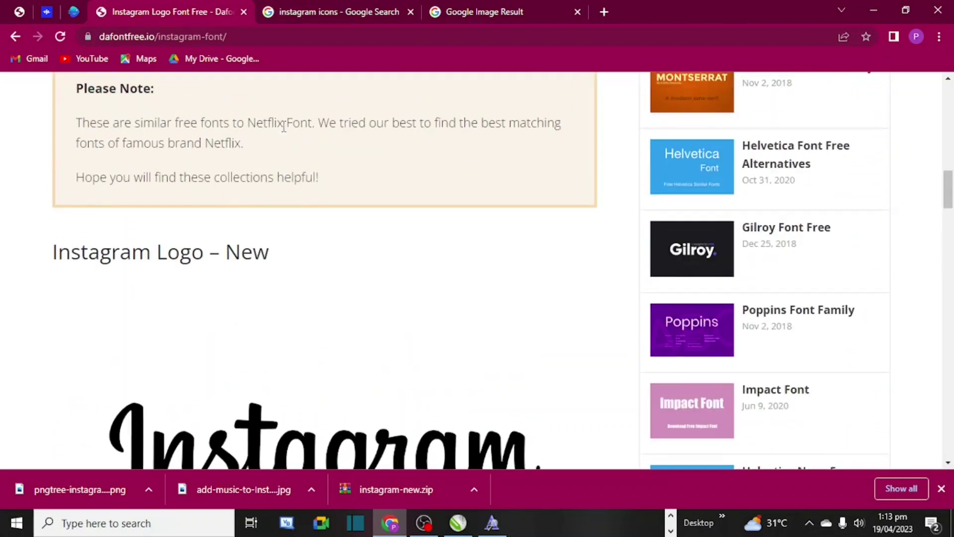
scroll(283, 126, up, 9)
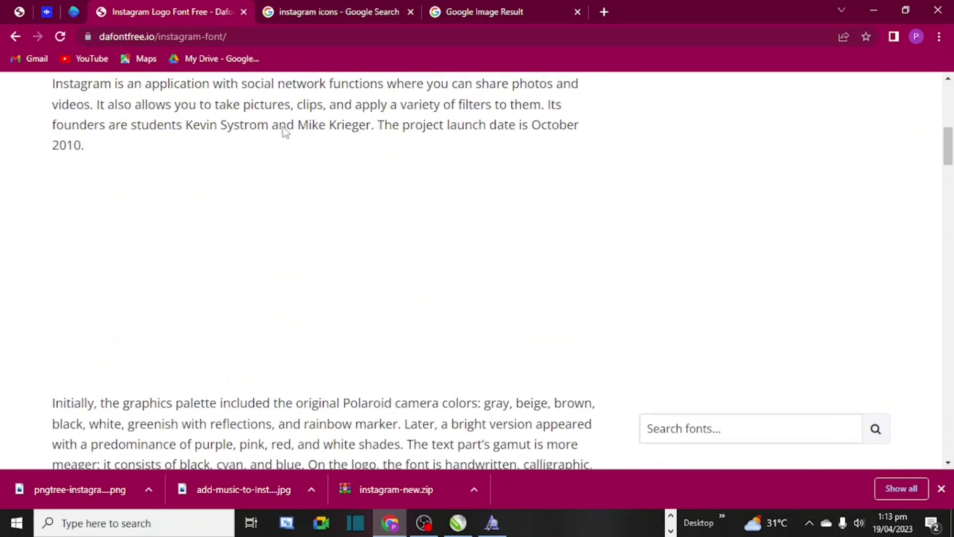
scroll(282, 127, up, 3)
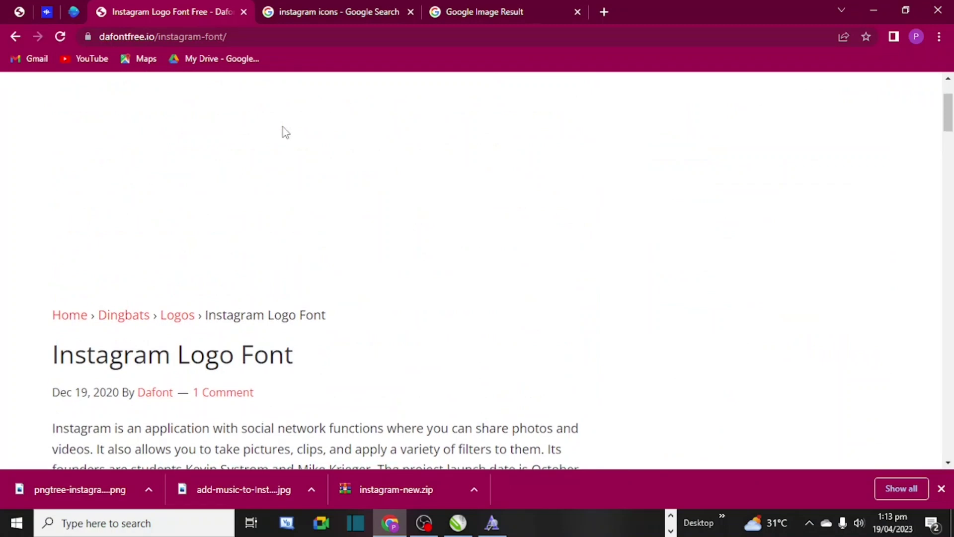
scroll(282, 127, up, 2)
scroll(282, 127, down, 3)
scroll(283, 126, down, 3)
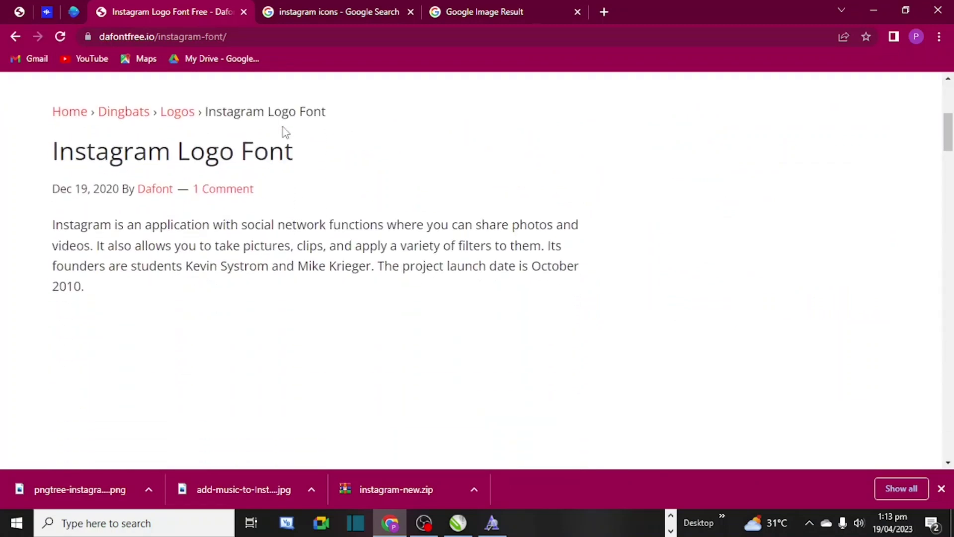
scroll(282, 126, down, 1)
scroll(283, 127, down, 10)
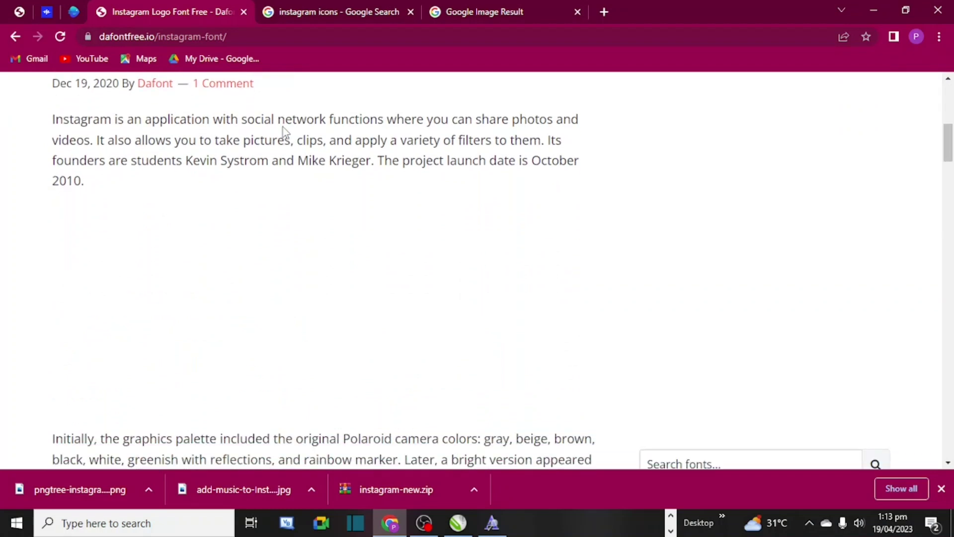
scroll(282, 127, down, 9)
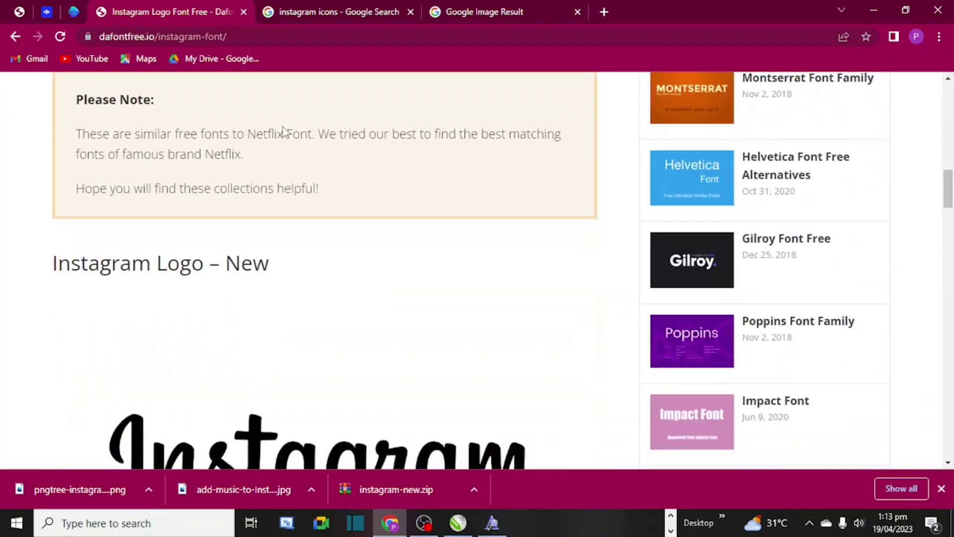
scroll(282, 127, down, 5)
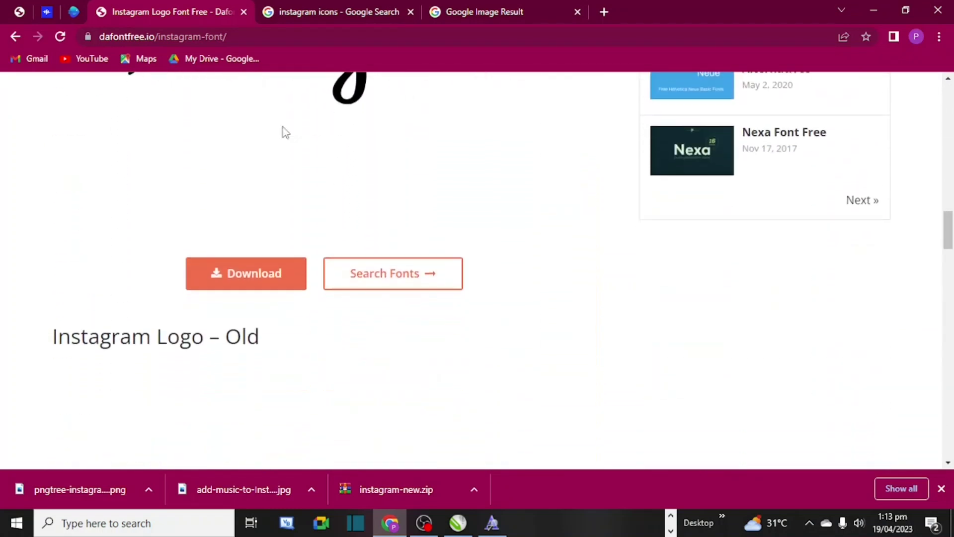
scroll(282, 129, down, 1)
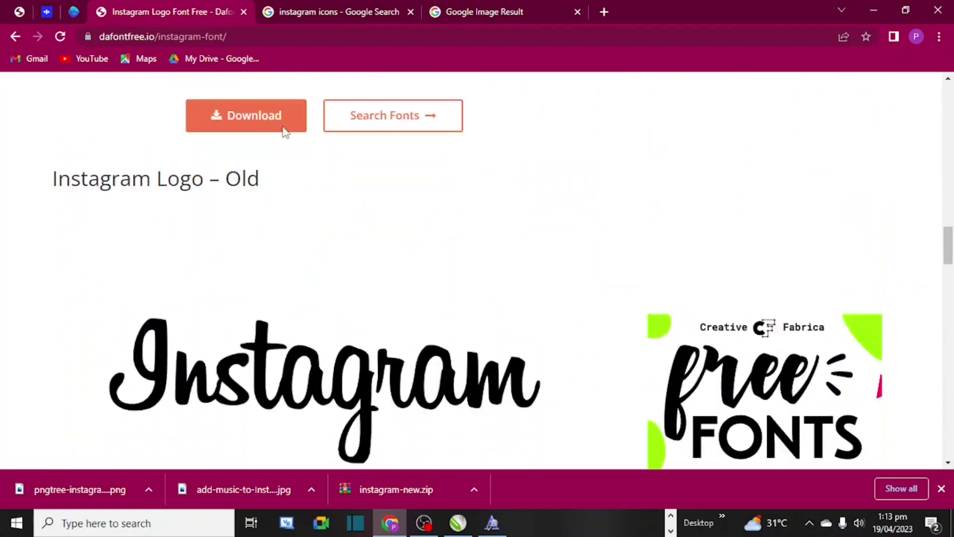
scroll(270, 149, up, 3)
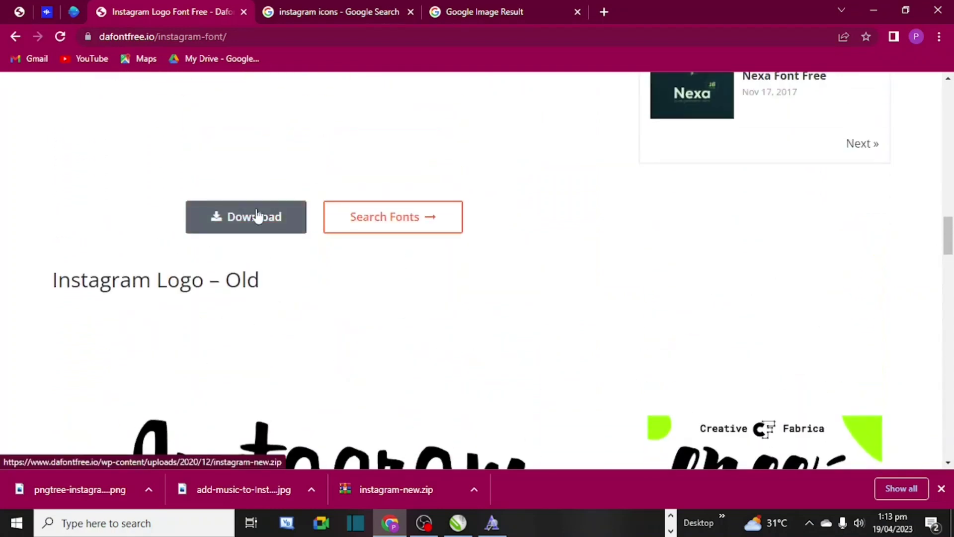
click(493, 524)
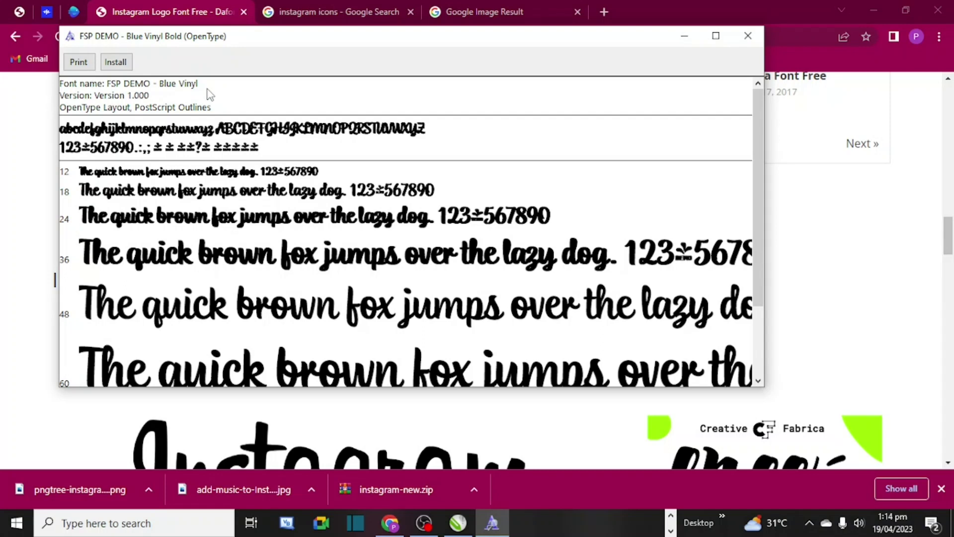
click(746, 35)
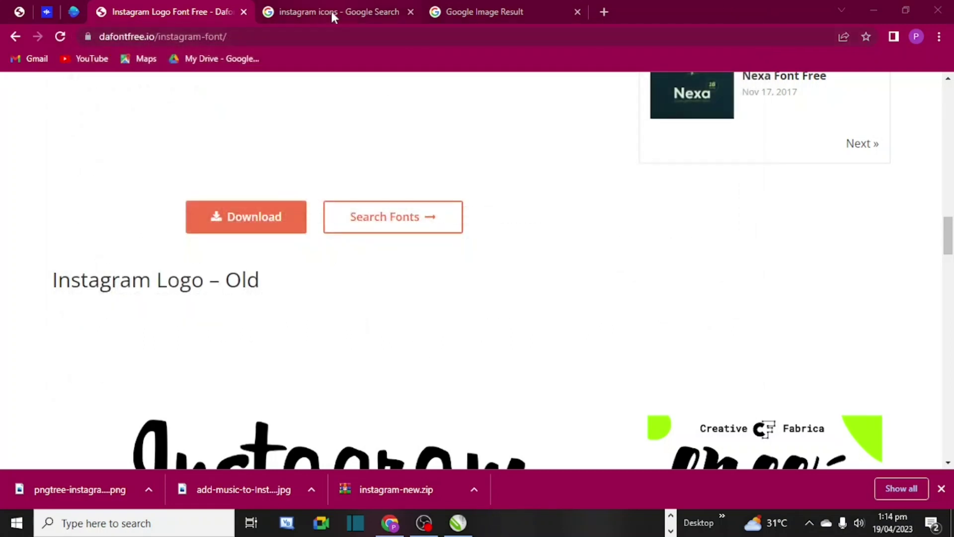
Step: Look through the Google image results for Instagram icons and return to CorelDRAW
click(332, 14)
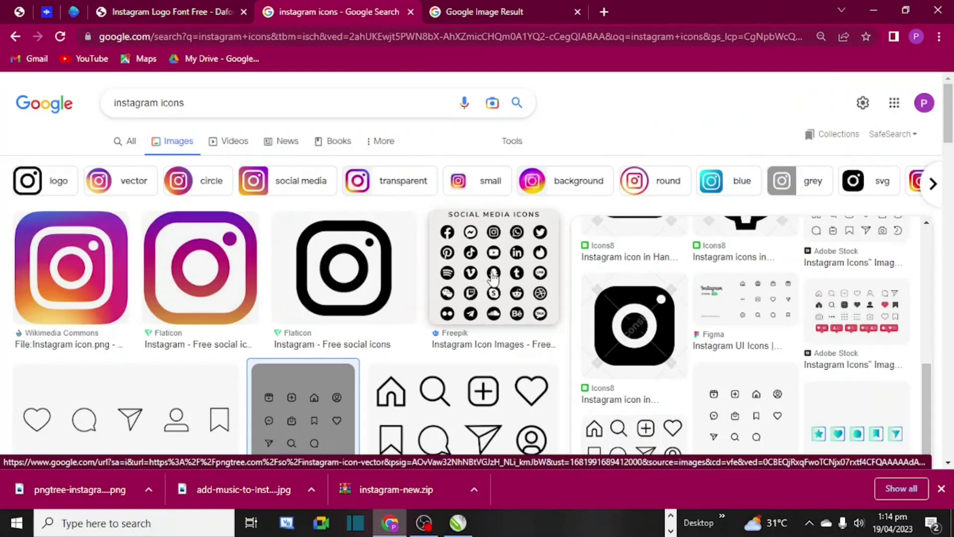
scroll(470, 328, down, 2)
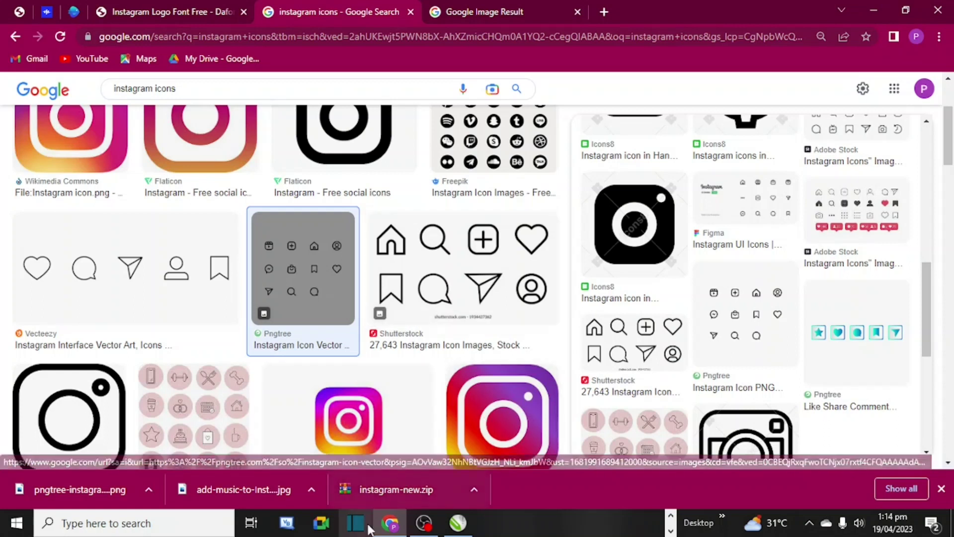
click(457, 527)
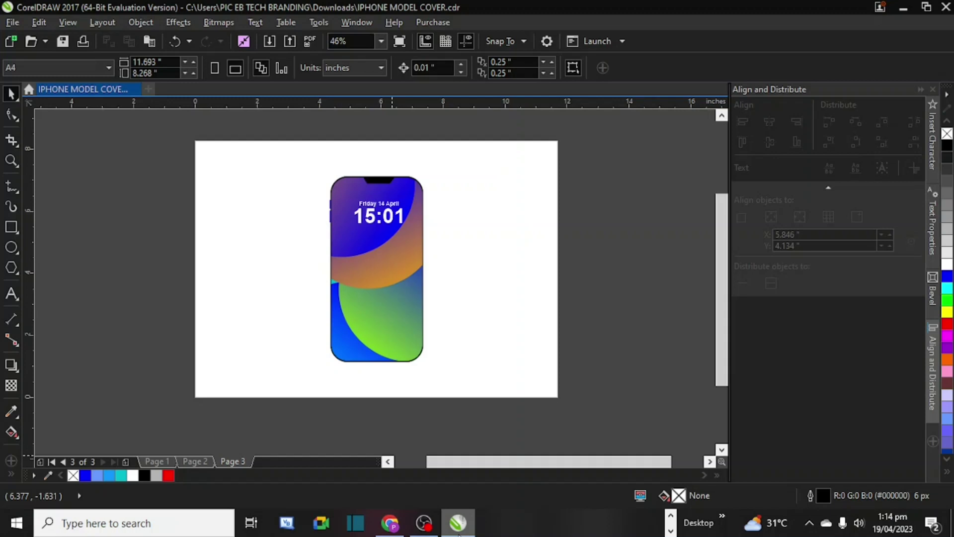
click(395, 528)
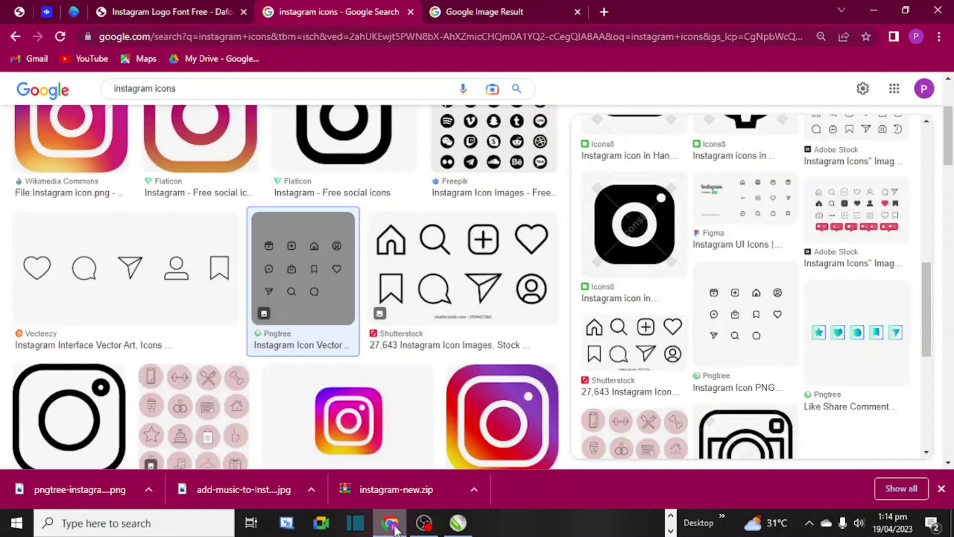
click(445, 533)
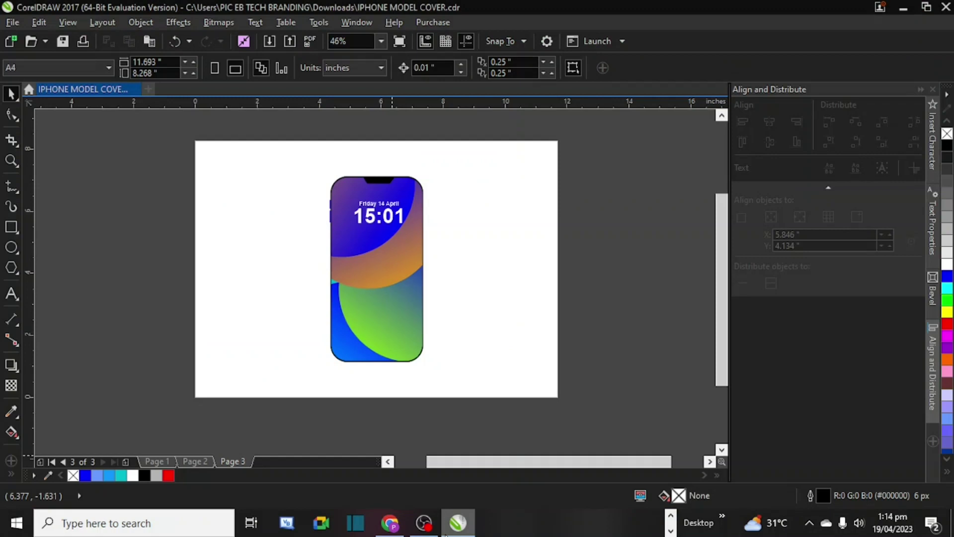
Step: Import add-music-to-Instagram from Downloads and place it on Page 3 at about 8.3 by 5.5 inches
right_click(201, 215)
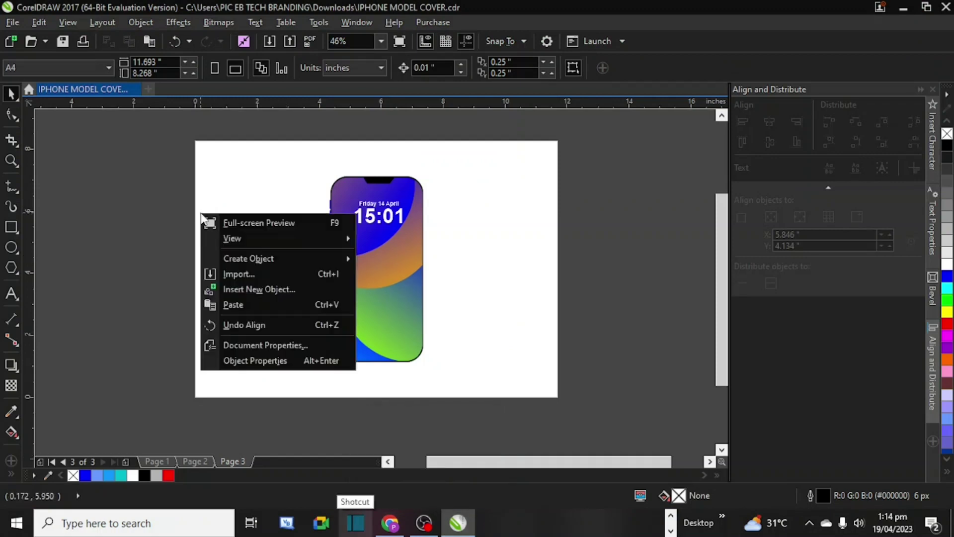
click(246, 272)
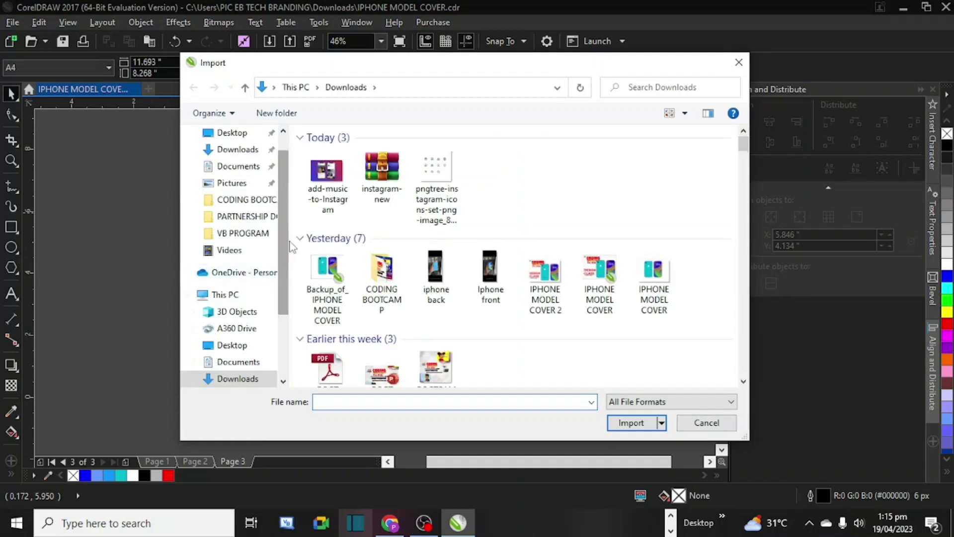
click(332, 179)
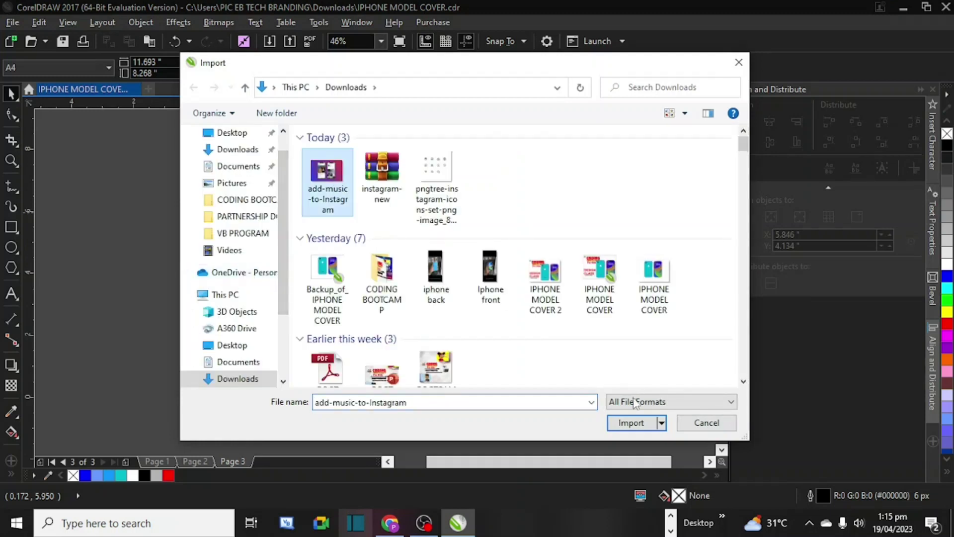
click(630, 423)
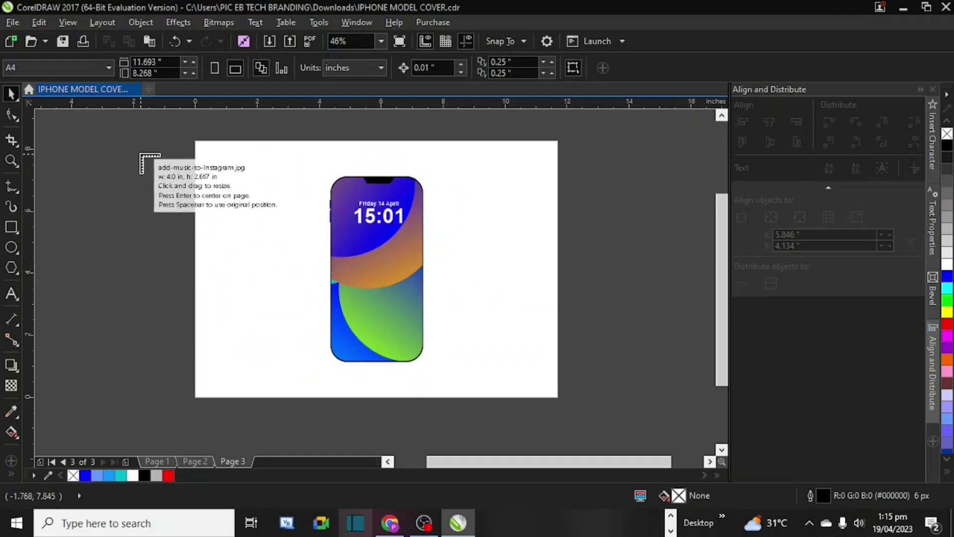
drag(340, 367, 499, 466)
Step: Move the imported Instagram image to the left of the phone front and inspect its phone screens up close
scroll(725, 389, up, 3)
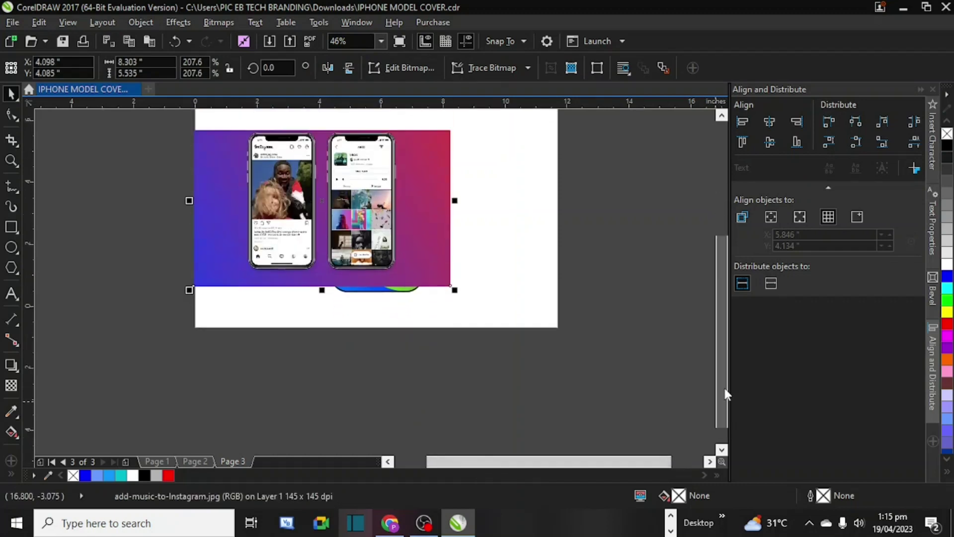
drag(407, 258, 276, 252)
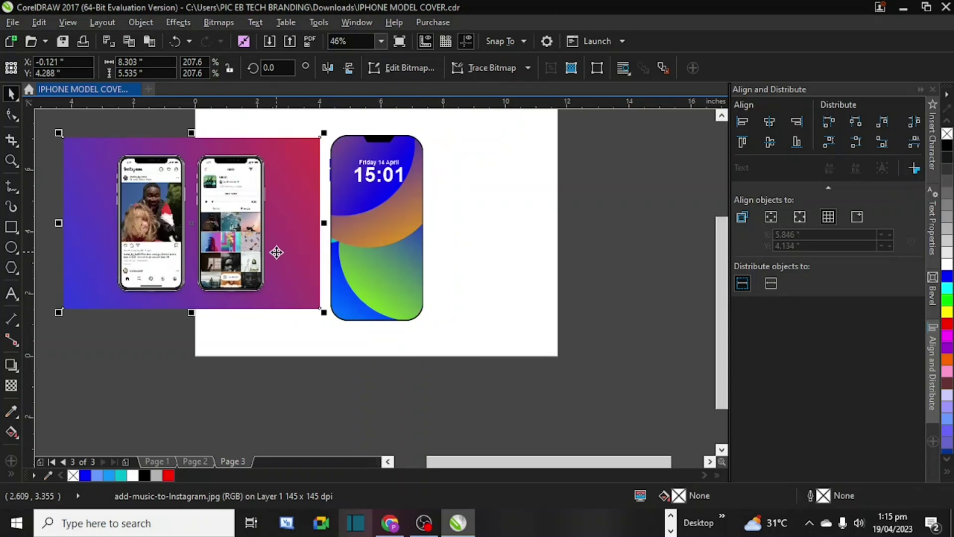
scroll(162, 196, up, 4)
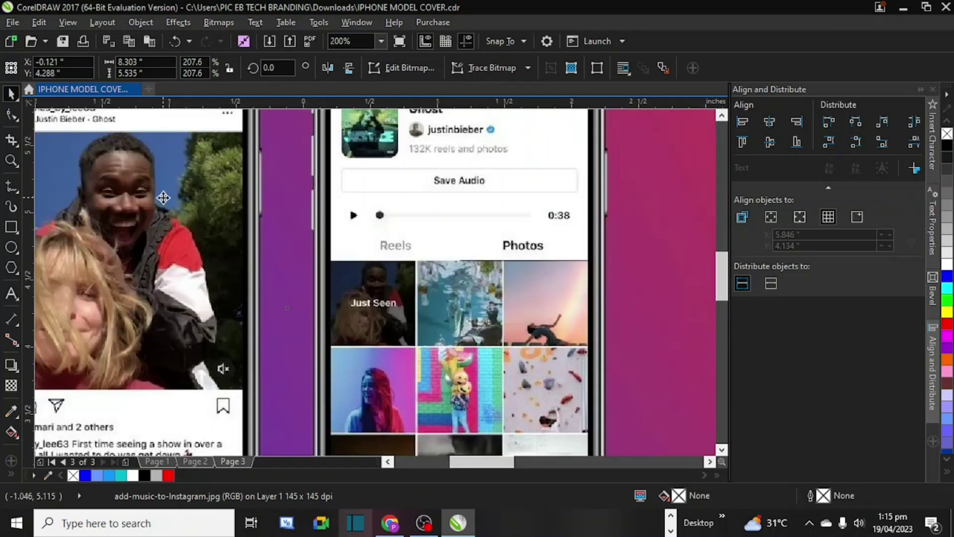
scroll(94, 166, down, 2)
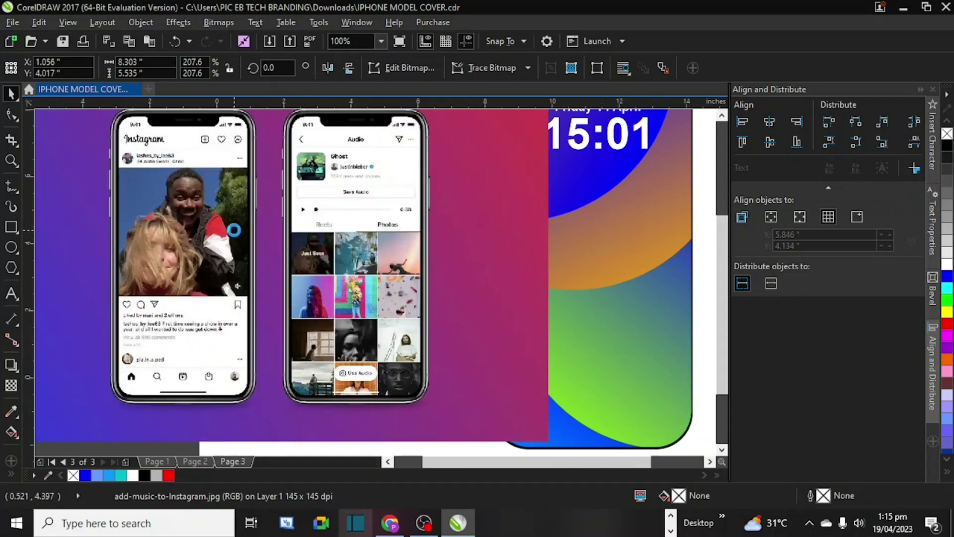
Step: Crop the imported Instagram image to just its left phone, about 2.95 by 5.27 inches
scroll(234, 229, down, 1)
click(12, 143)
drag(153, 159, 251, 328)
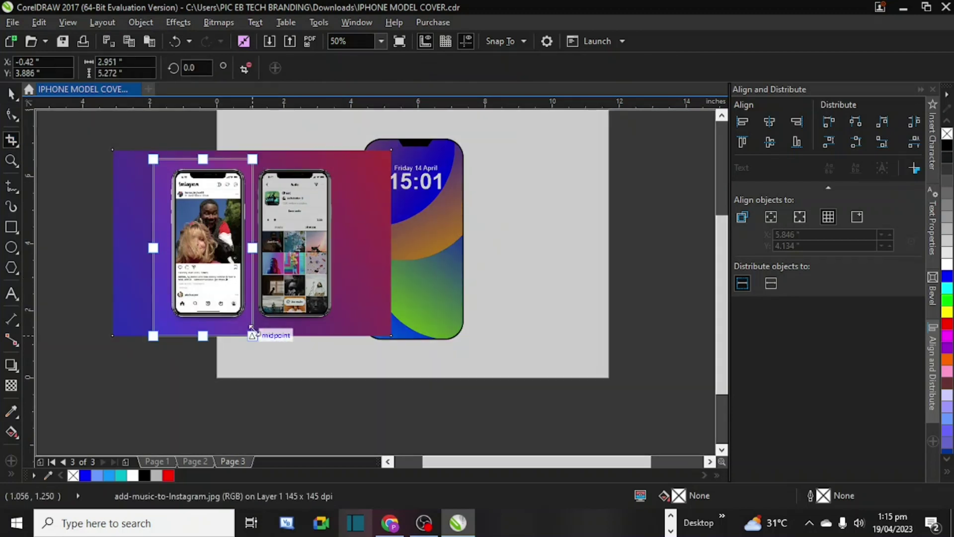
key(Return)
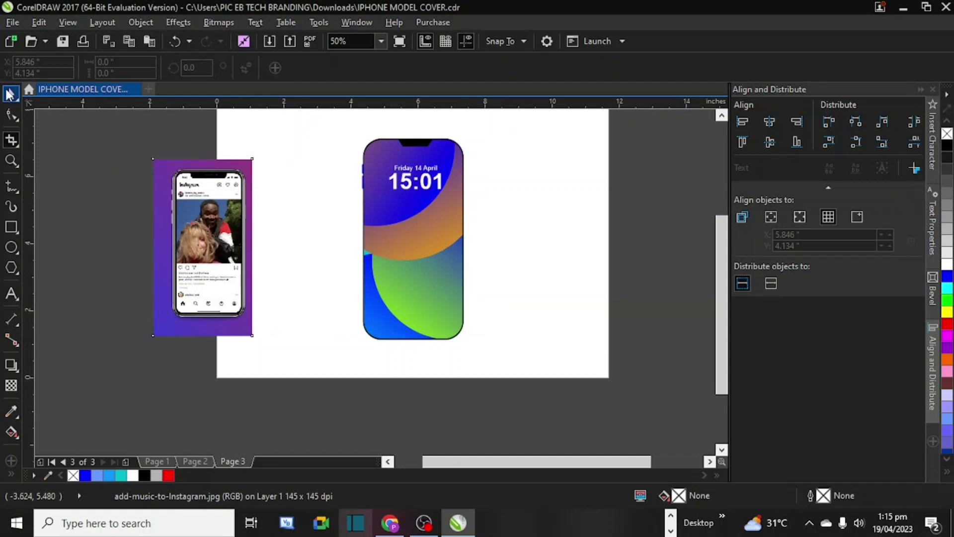
click(9, 93)
Step: Move the cropped Instagram image onto the page, close beside the left edge of the phone mockup
drag(192, 243, 228, 231)
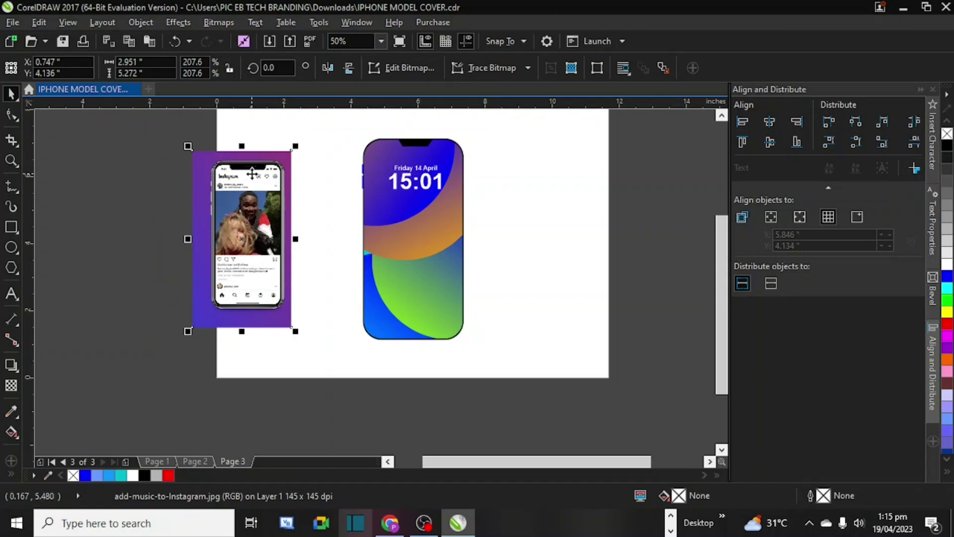
scroll(252, 174, up, 2)
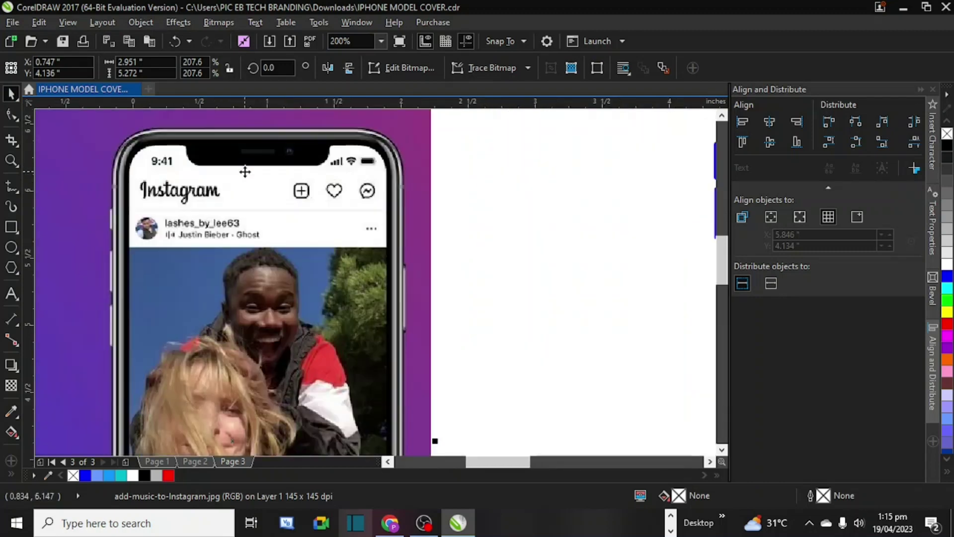
scroll(245, 172, down, 1)
scroll(245, 171, down, 1)
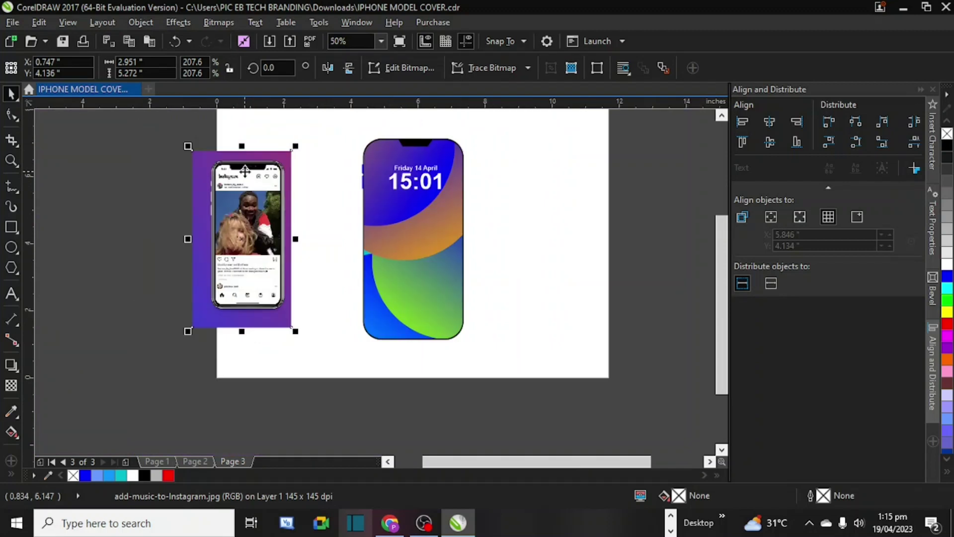
drag(245, 177, 300, 182)
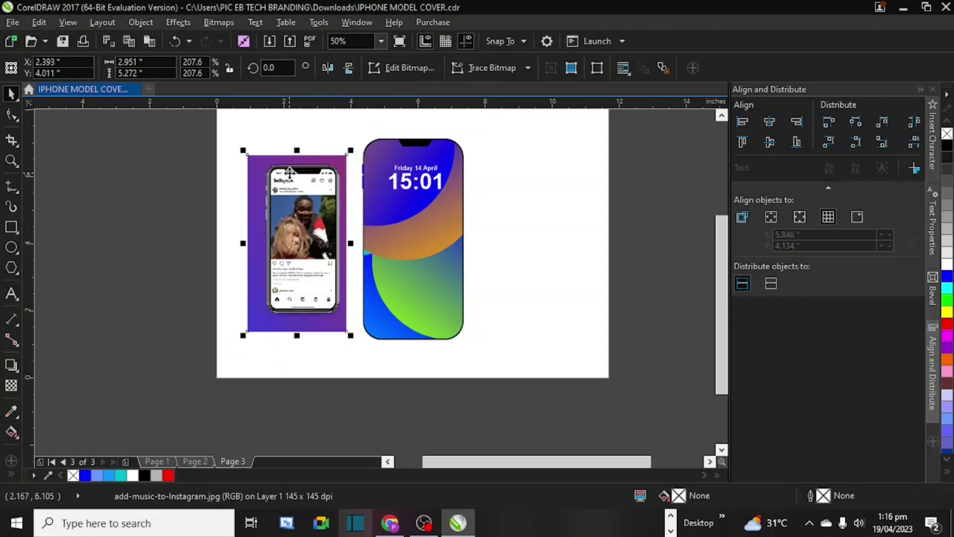
Step: Ungroup the phone mockup and delete its large 15:01 time text
scroll(290, 173, up, 3)
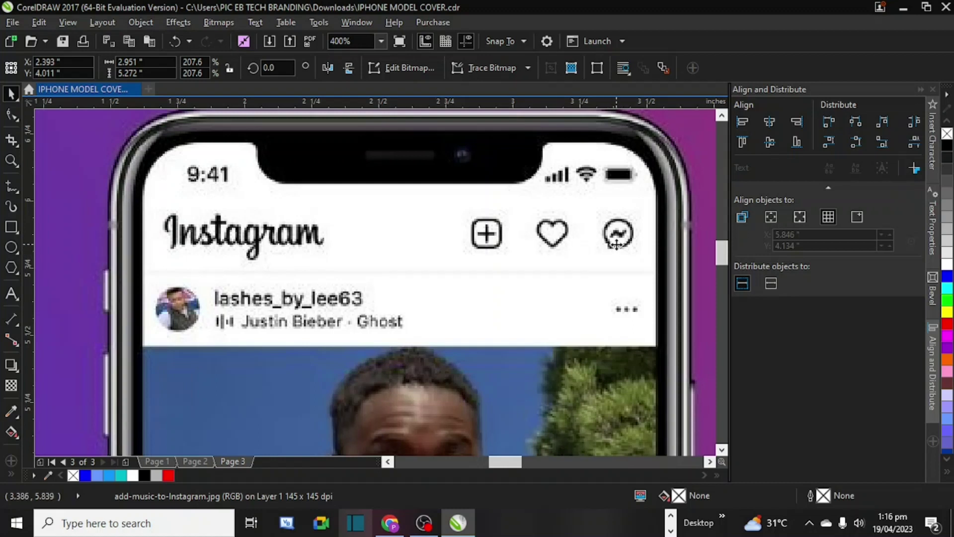
scroll(328, 312, down, 1)
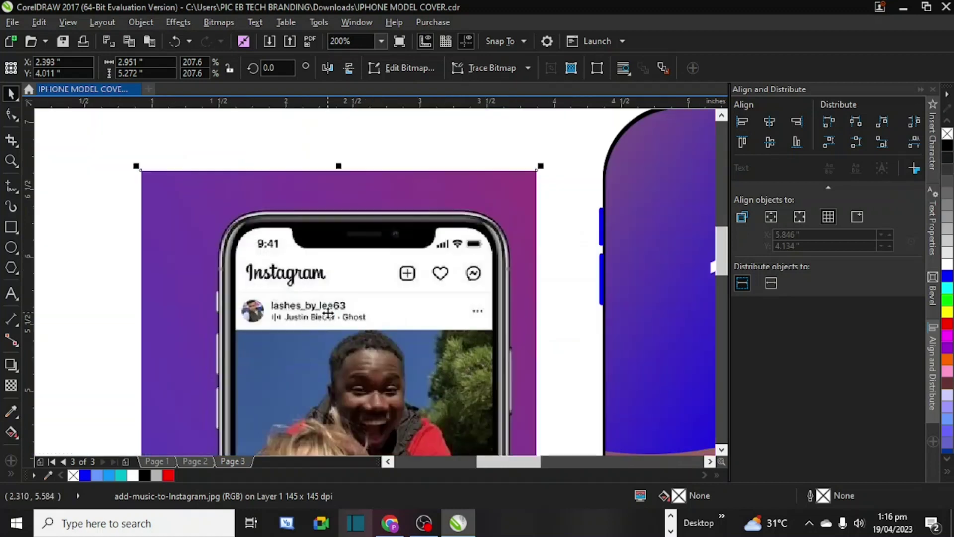
scroll(328, 312, down, 2)
scroll(328, 312, up, 1)
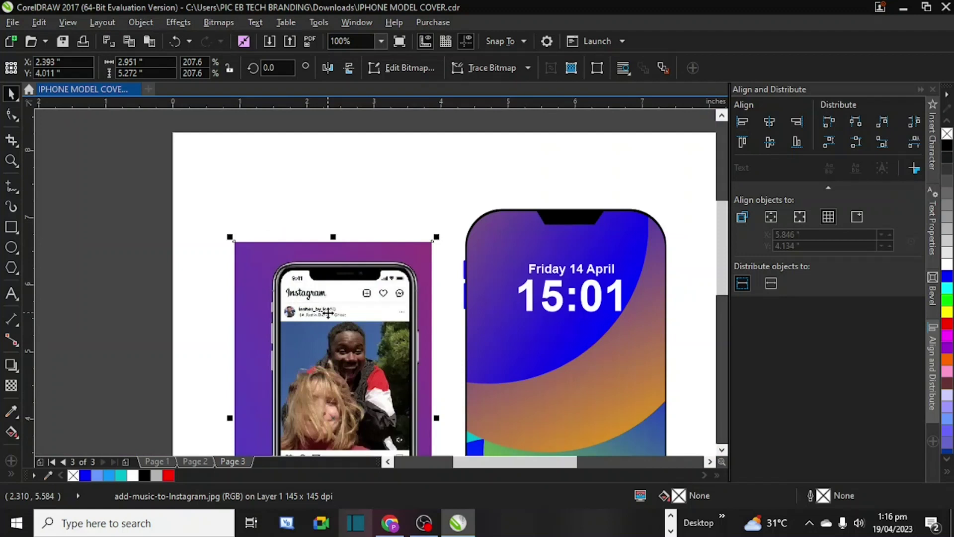
click(691, 336)
click(590, 292)
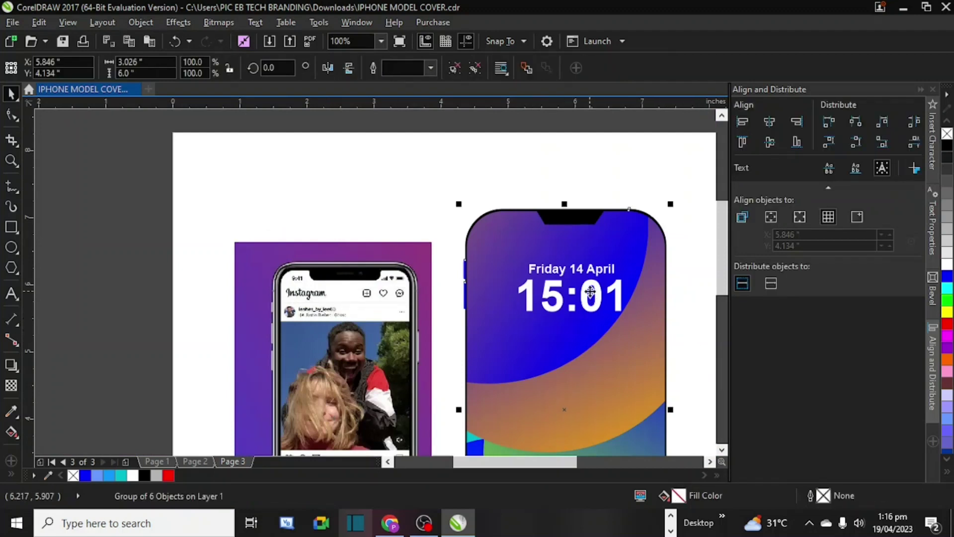
key(ctrl+u)
click(691, 302)
click(615, 294)
key(Delete)
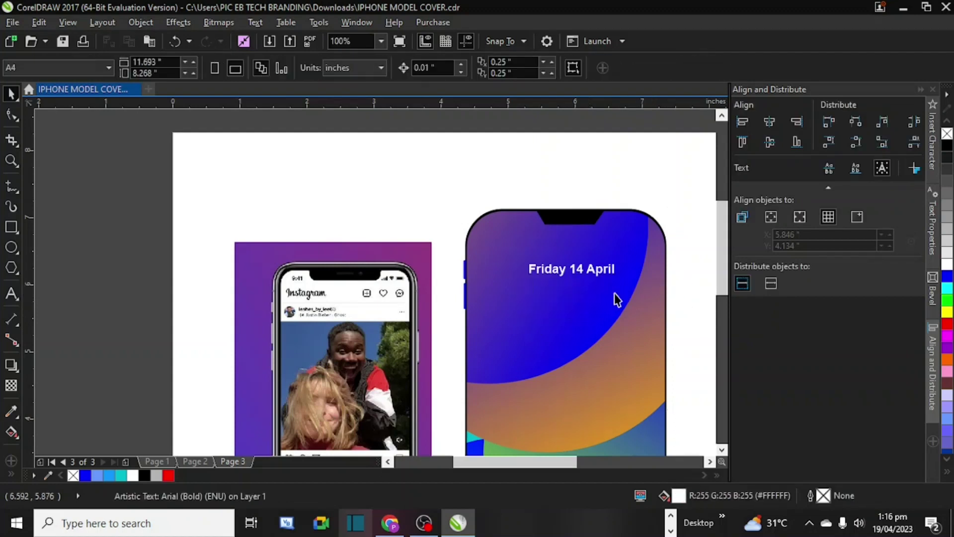
Step: Shift the date text on the phone mockup up and to the left, and replace its wording with 09:14
click(606, 279)
drag(606, 278, 584, 270)
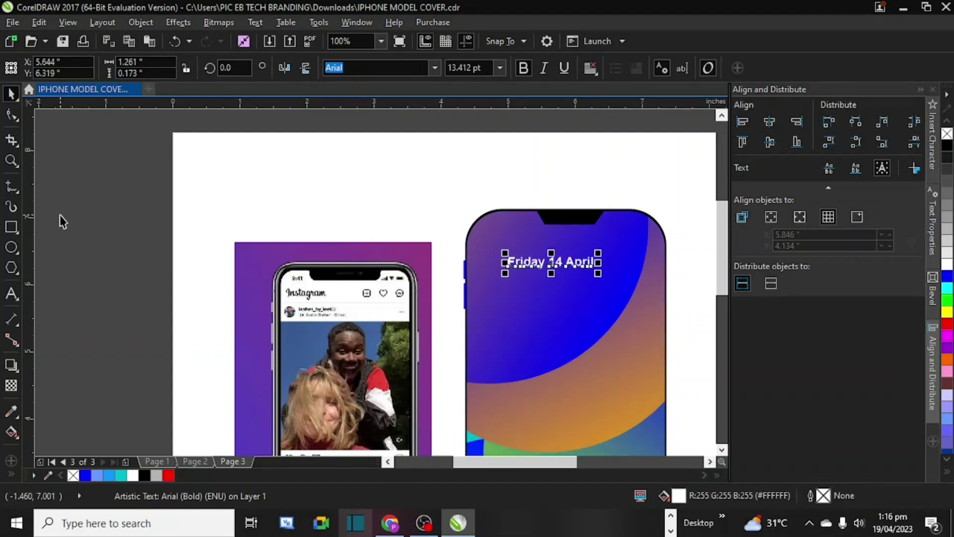
click(11, 293)
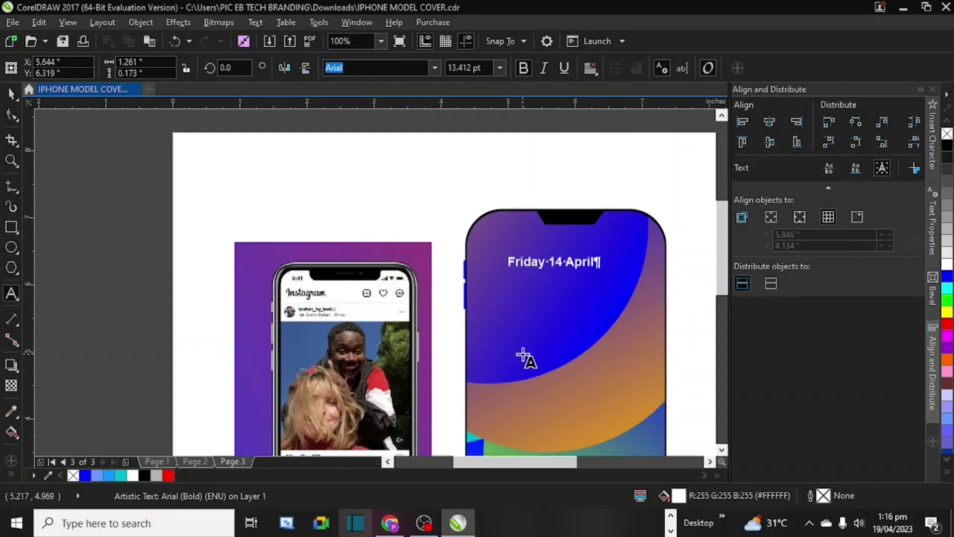
key(ctrl+a)
text(0)
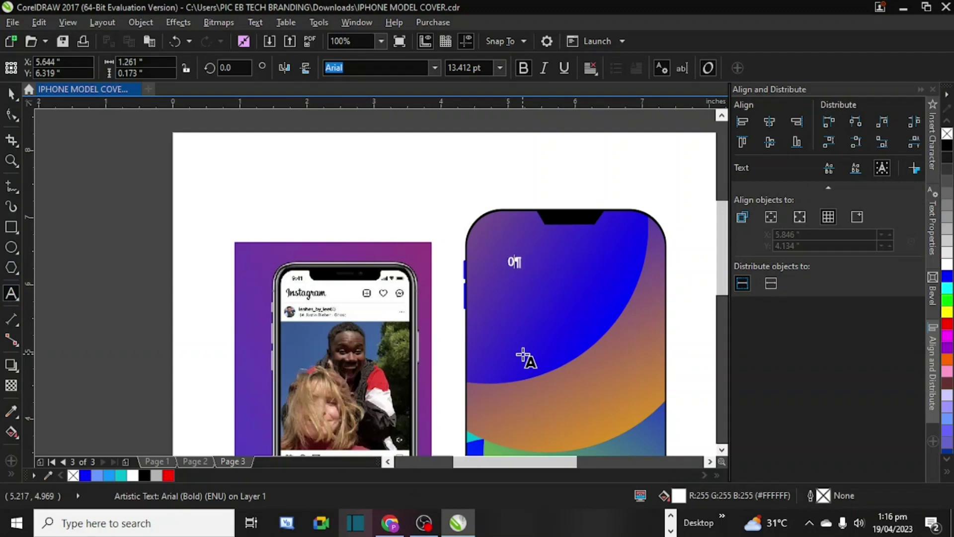
text(9:14)
click(11, 93)
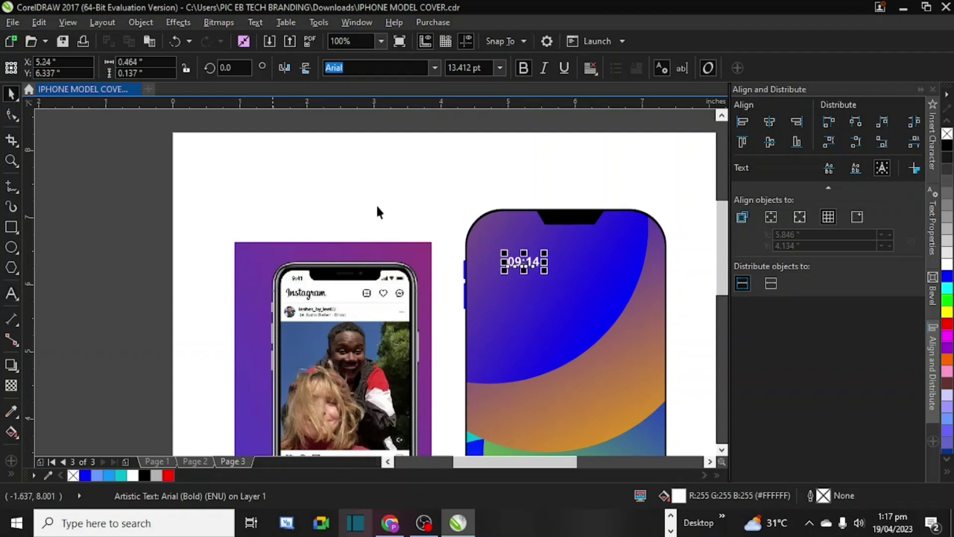
Step: Place the 09:14 text left of the notch and shrink it to about 0.27 inches wide
drag(524, 262, 511, 224)
scroll(512, 225, up, 3)
scroll(511, 224, up, 1)
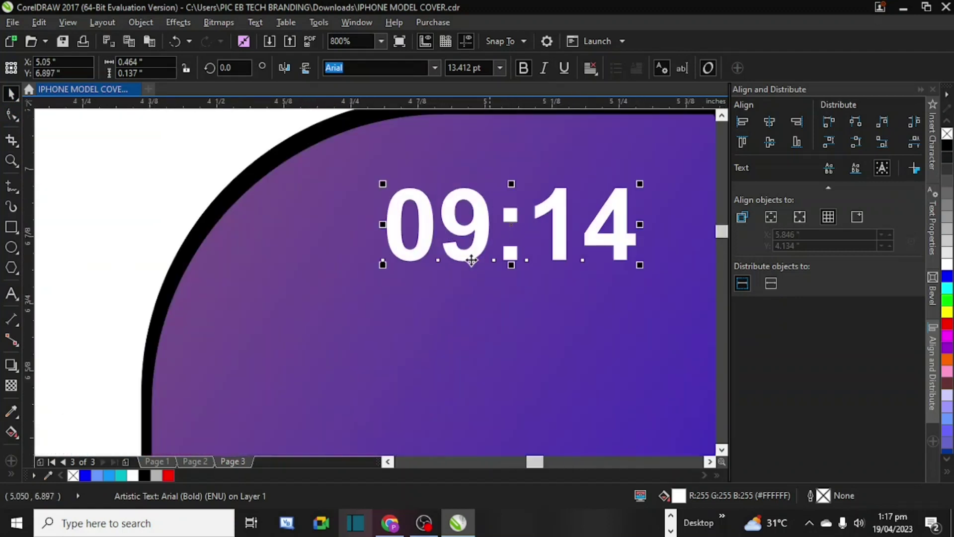
drag(383, 264, 466, 234)
scroll(437, 240, down, 3)
Step: Widen the notch leftward by shifting the two left notch nodes of the phone screen shape toward the time text
click(550, 230)
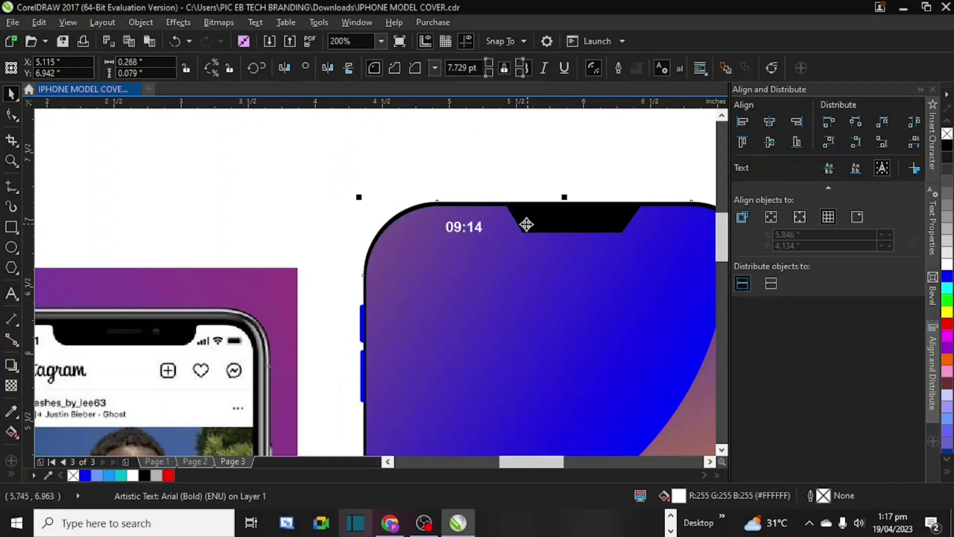
click(528, 232)
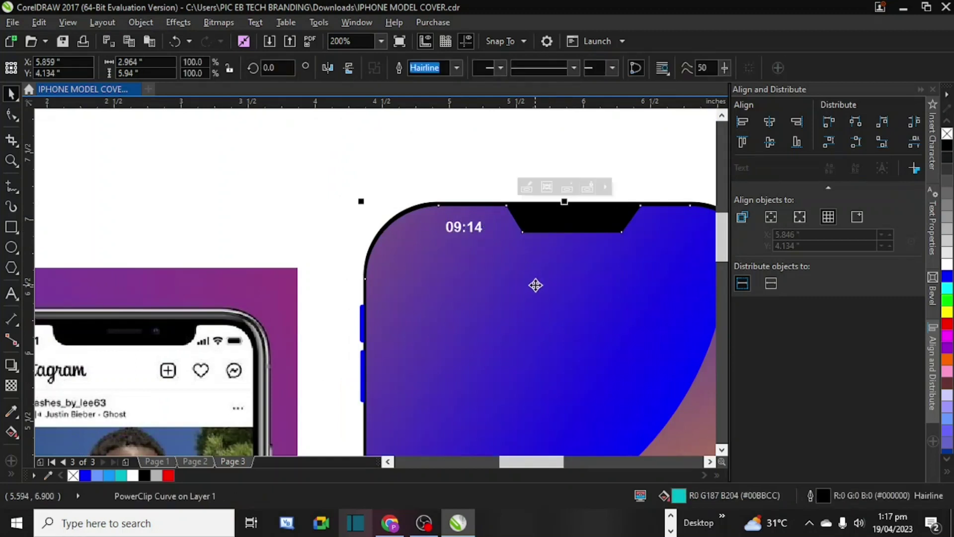
click(17, 115)
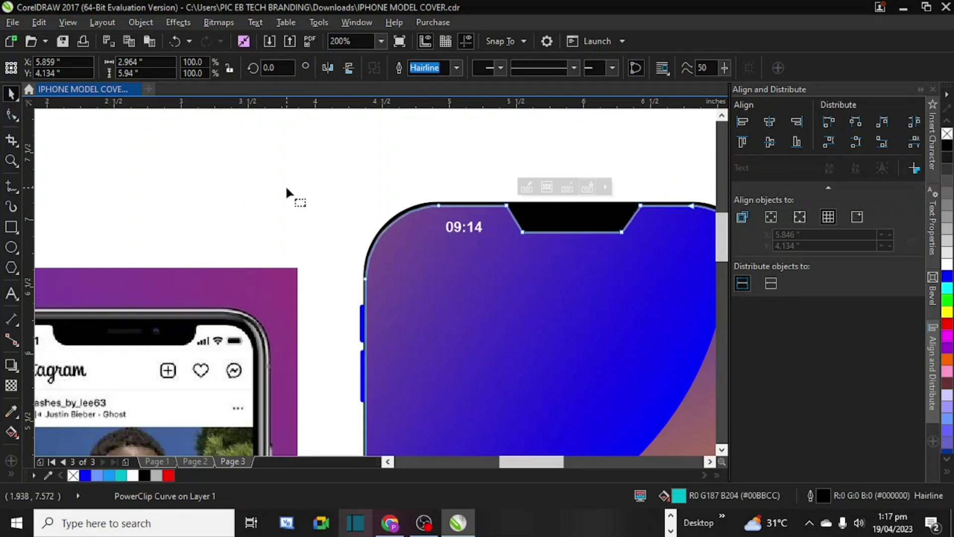
click(509, 214)
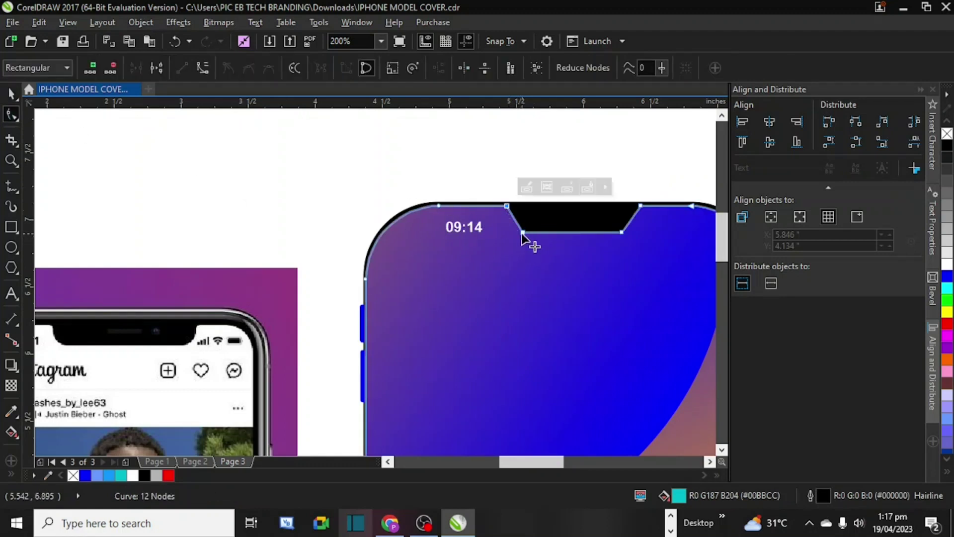
click(522, 233)
drag(522, 233, 507, 212)
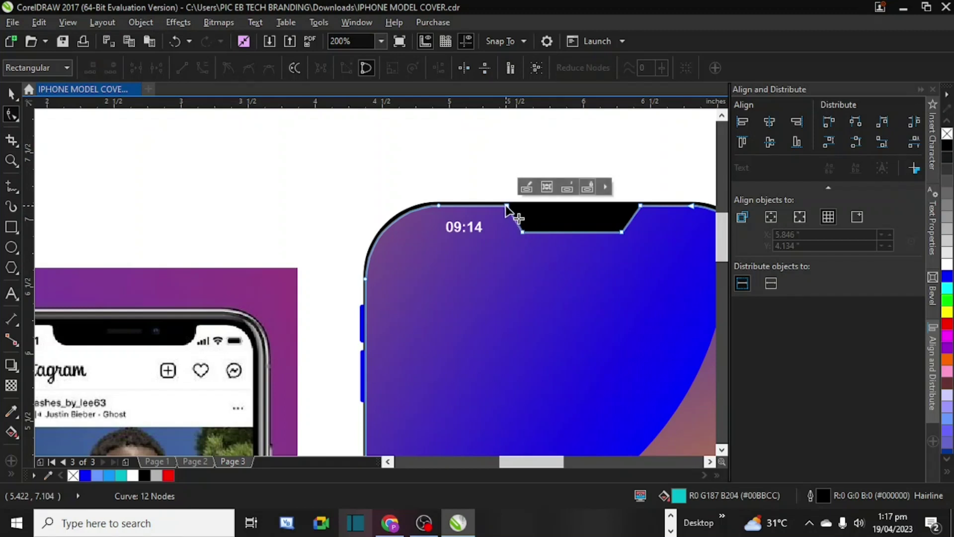
click(507, 206)
click(523, 232)
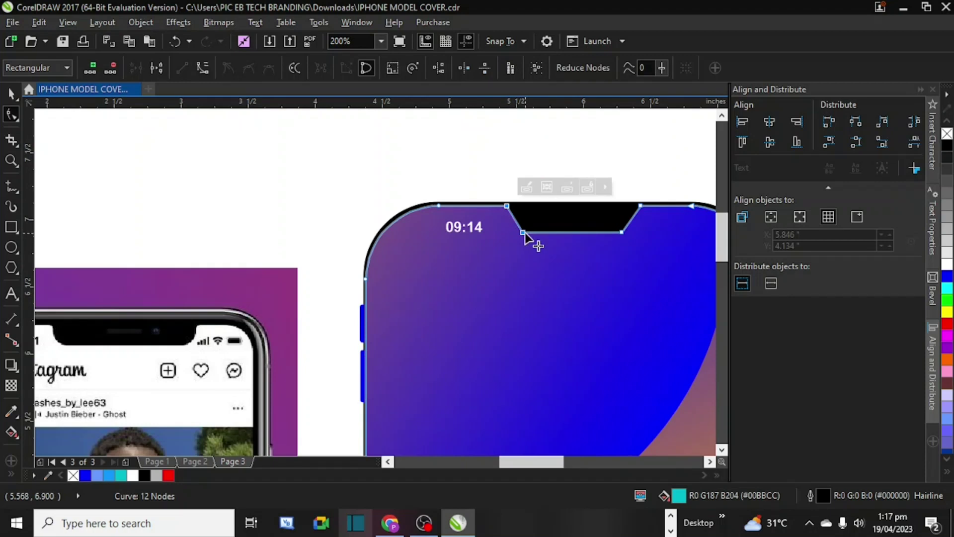
key(Left)
key(Left)
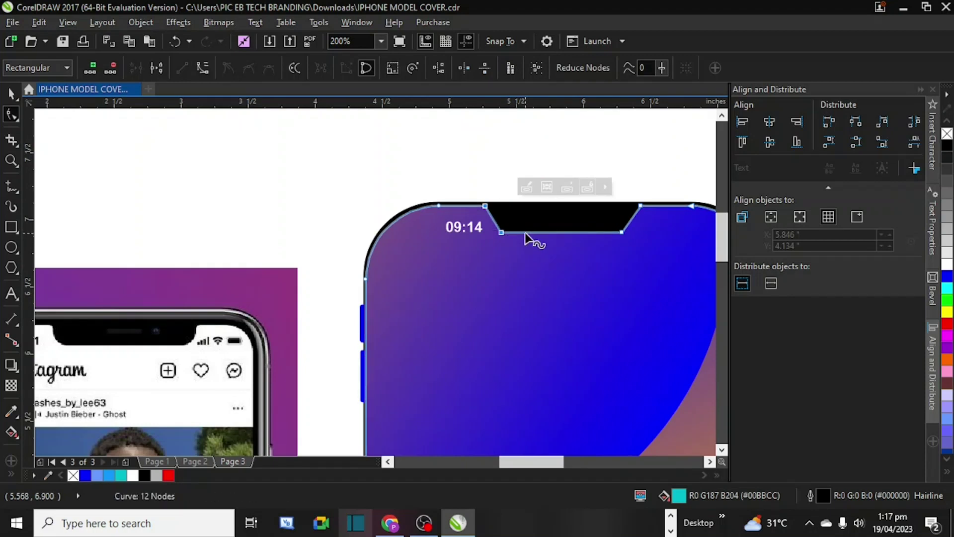
click(622, 232)
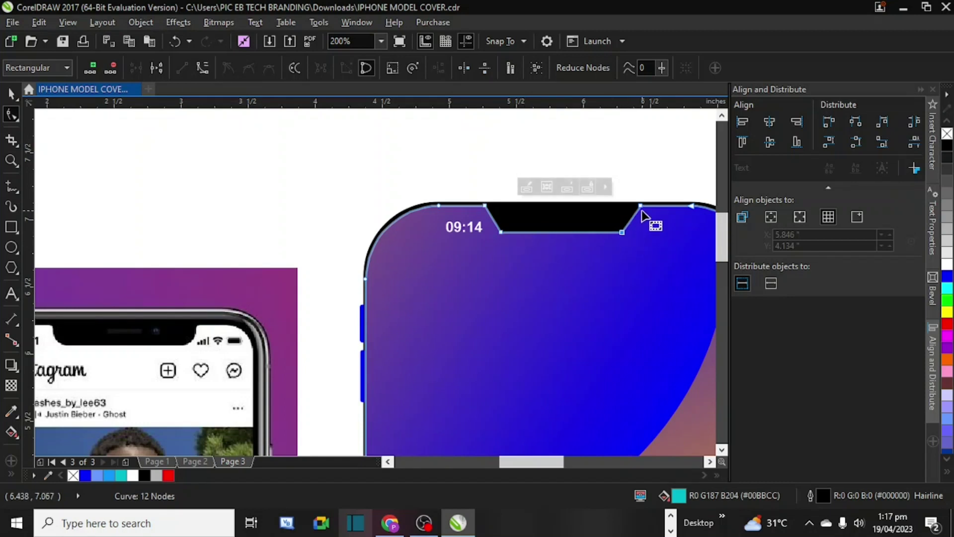
drag(641, 211, 641, 211)
key(ctrl+z)
key(ctrl+z)
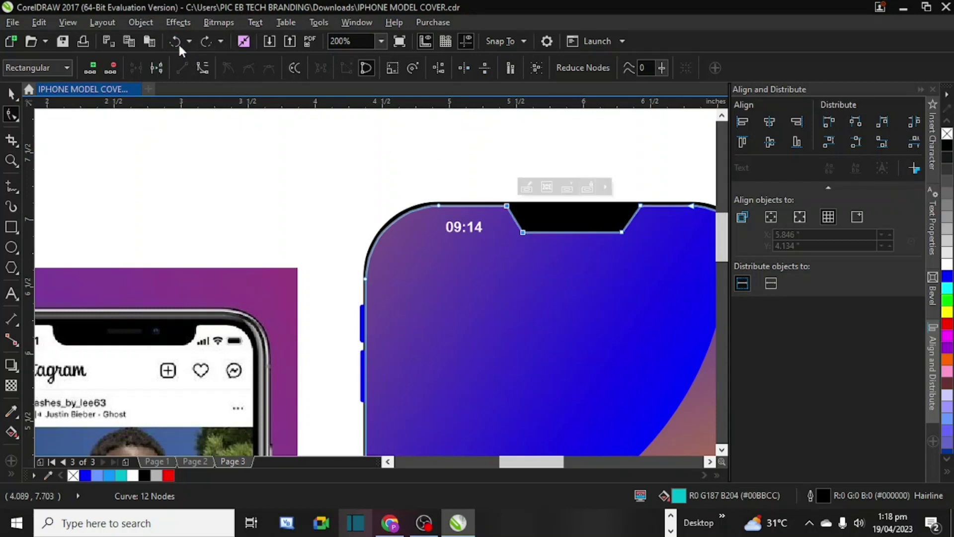
click(204, 41)
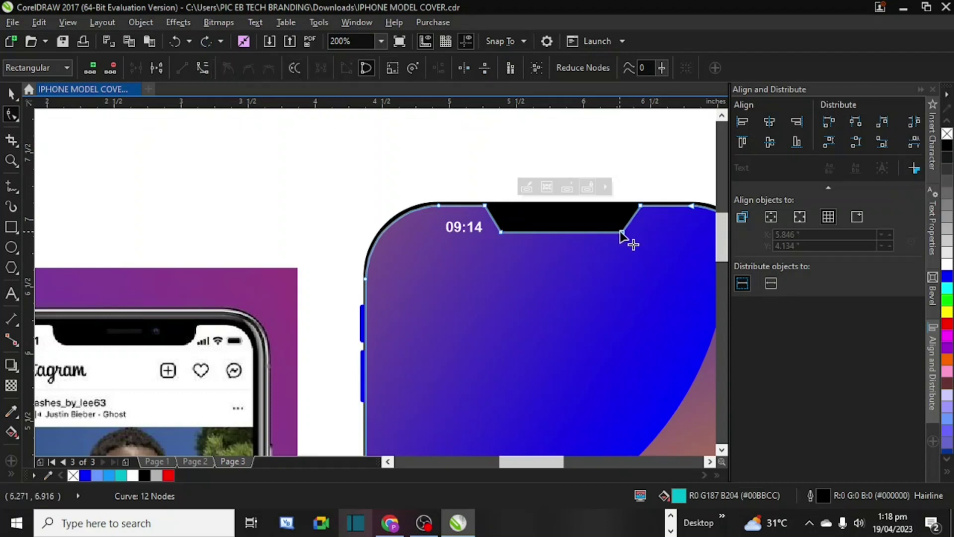
Step: Widen the notch rightward by shifting its two right nodes outward, leaving the screen shape deselected
click(640, 208)
mouse_move(640, 208)
mouse_down()
mouse_move(654, 205)
mouse_move(645, 209)
mouse_up()
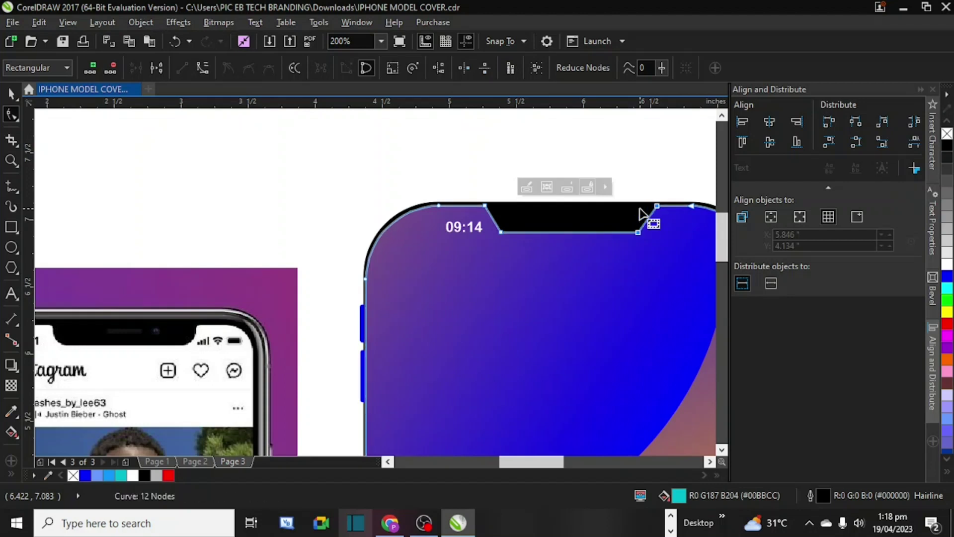
drag(528, 465, 539, 463)
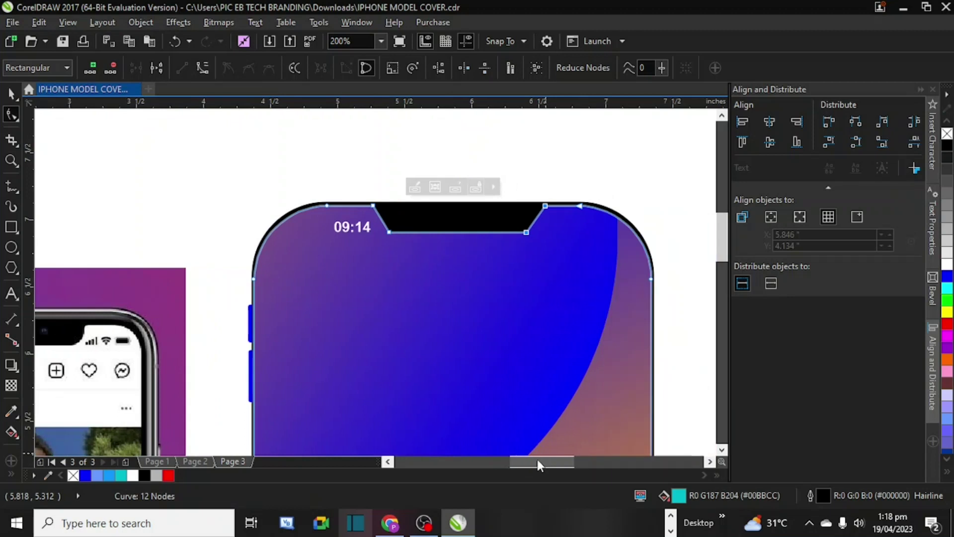
key(Right)
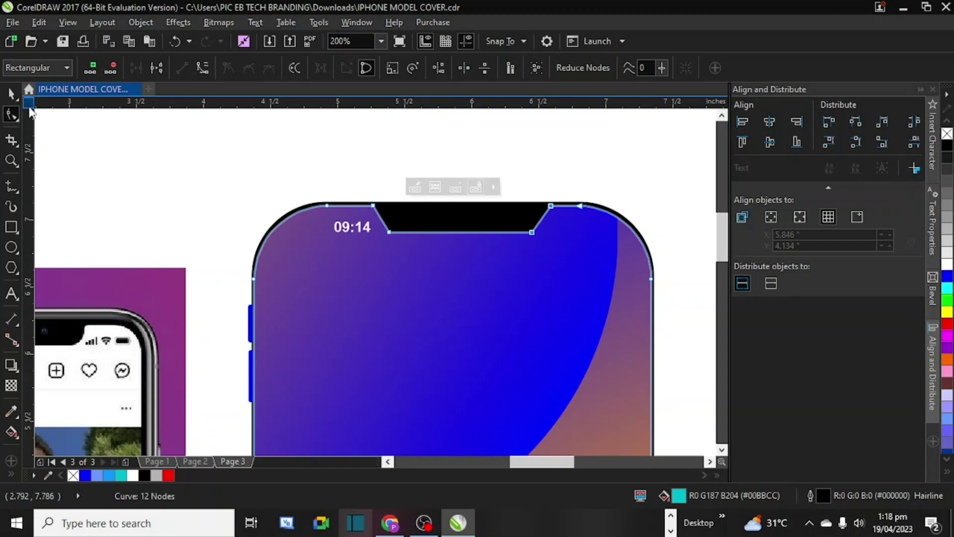
click(12, 93)
click(121, 131)
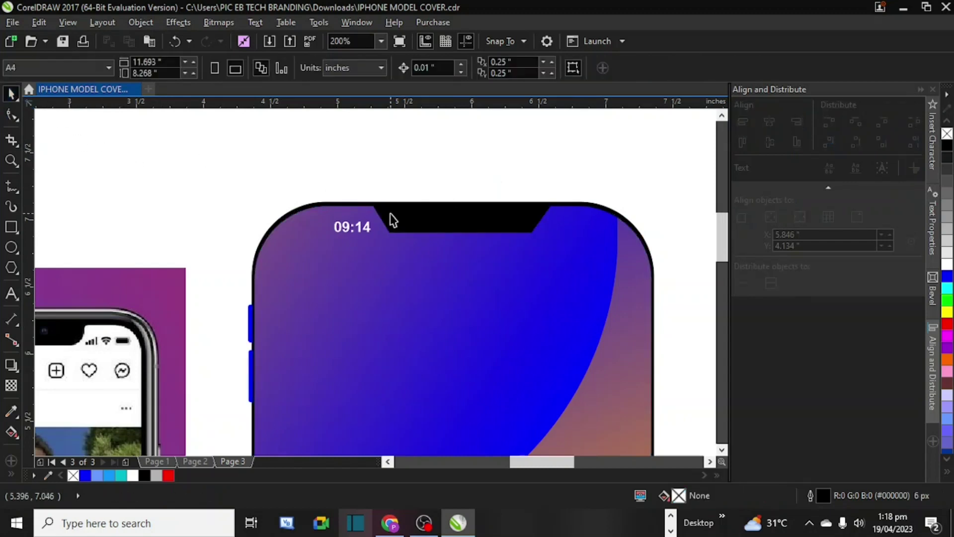
Step: Enlarge the 09:14 text to about 9.6 pt, shift it slightly left of the notch, and save the document
mouse_move(369, 234)
mouse_down()
mouse_move(351, 235)
mouse_move(371, 239)
mouse_up()
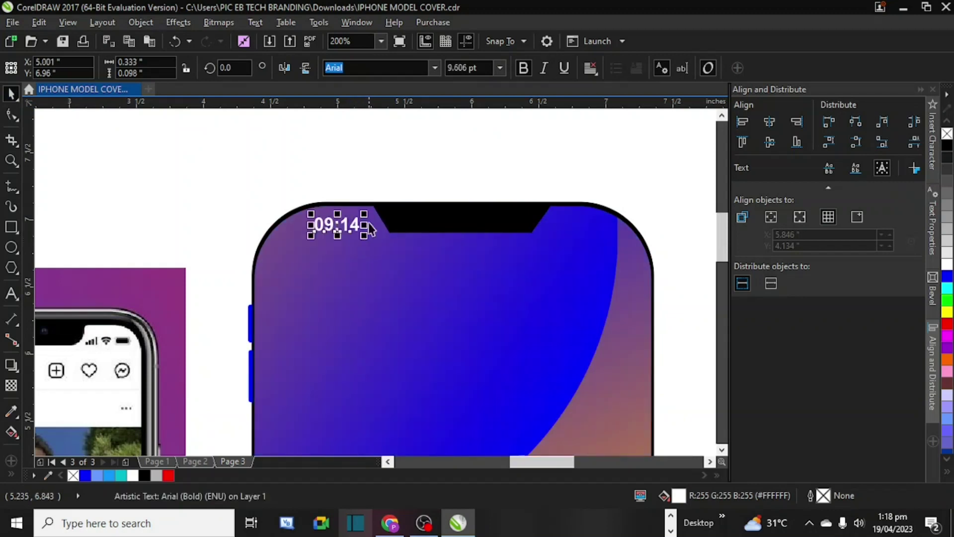
click(362, 163)
key(ctrl+s)
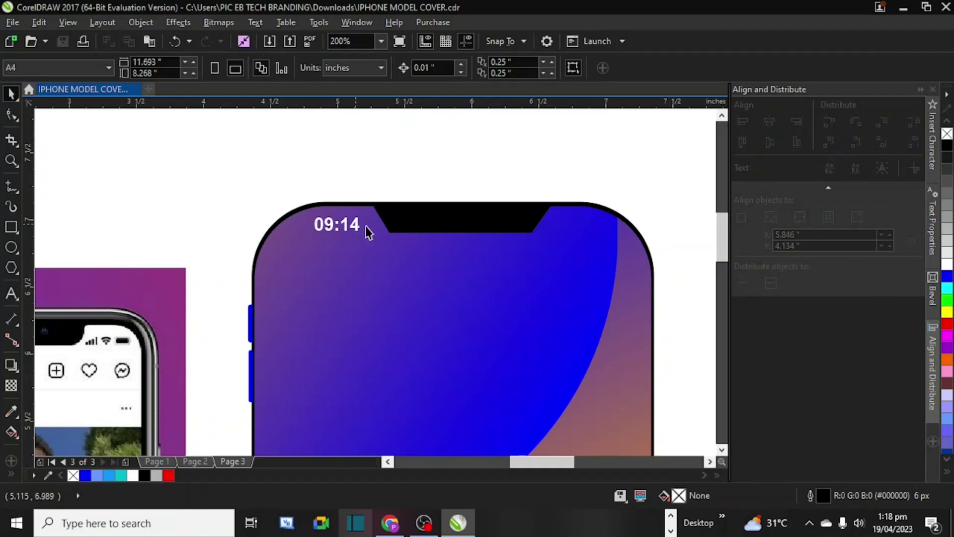
click(377, 240)
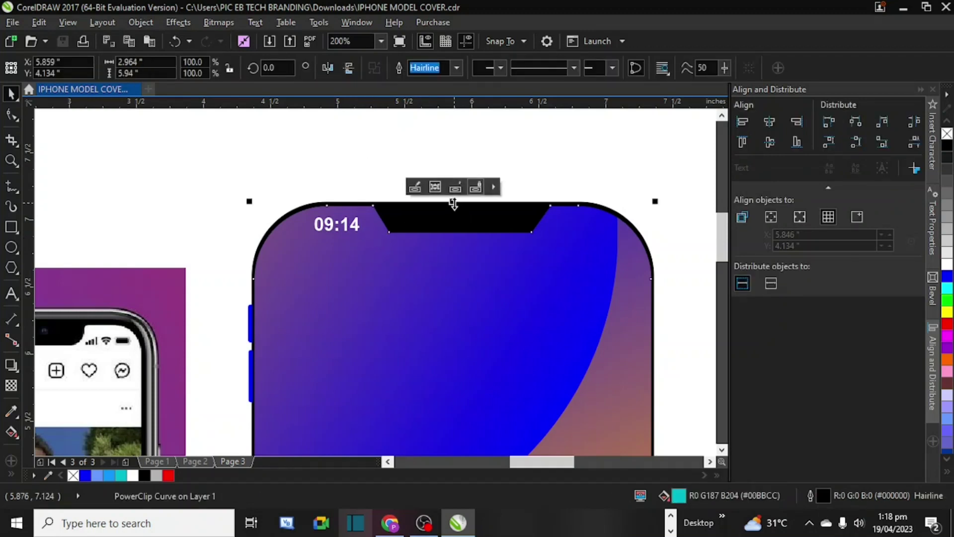
drag(451, 201, 452, 204)
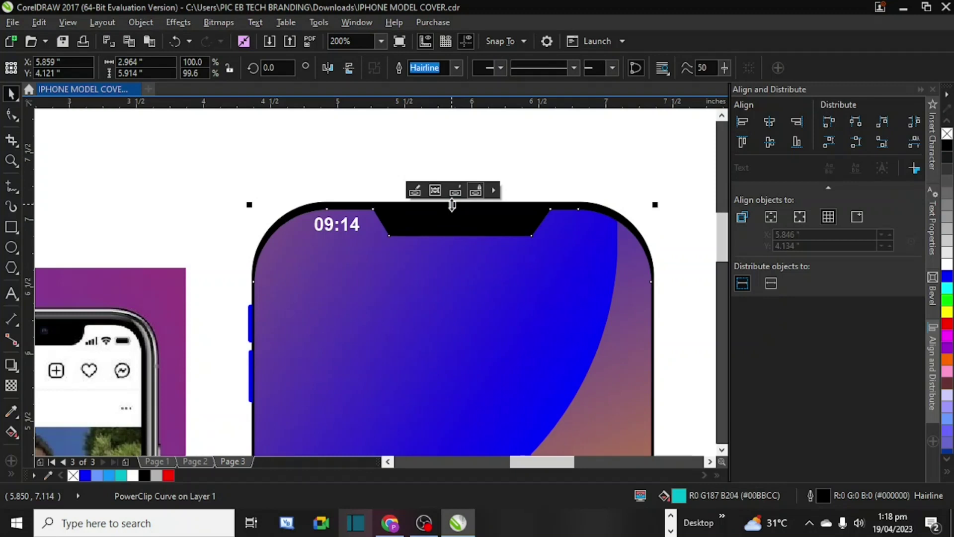
key(ctrl+z)
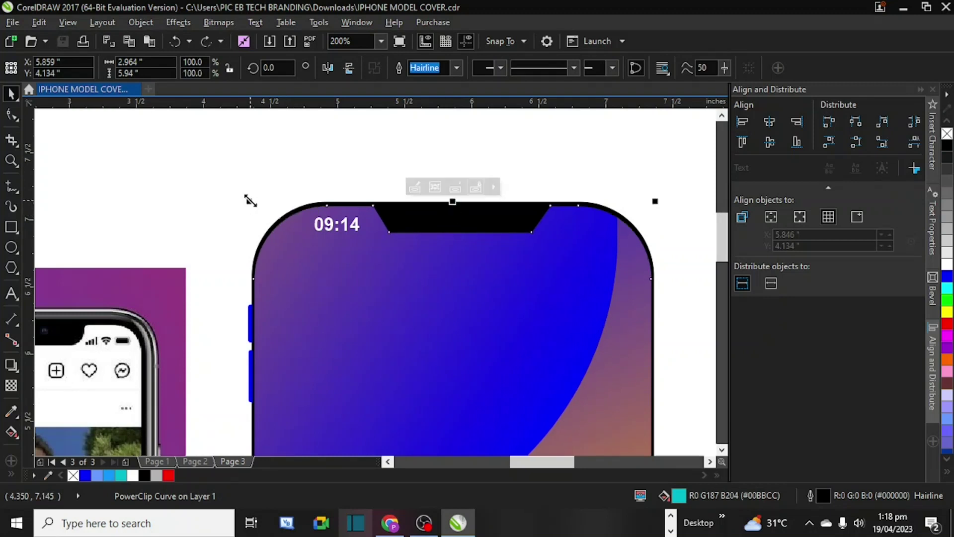
Step: Shrink the phone screen shape evenly about its centre to 98%, about 2.905 by 5.823 inches, thickening the black bezel
drag(250, 200, 254, 201)
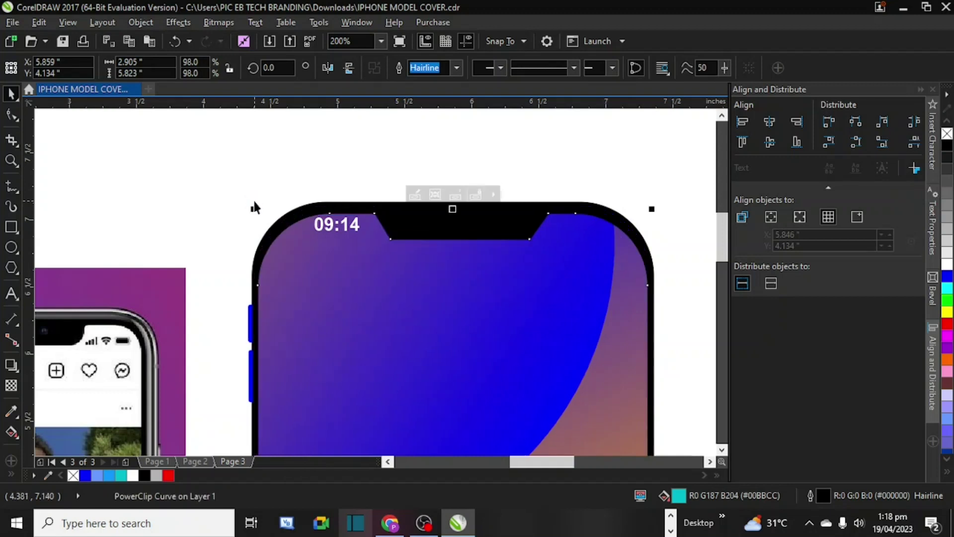
scroll(426, 268, down, 1)
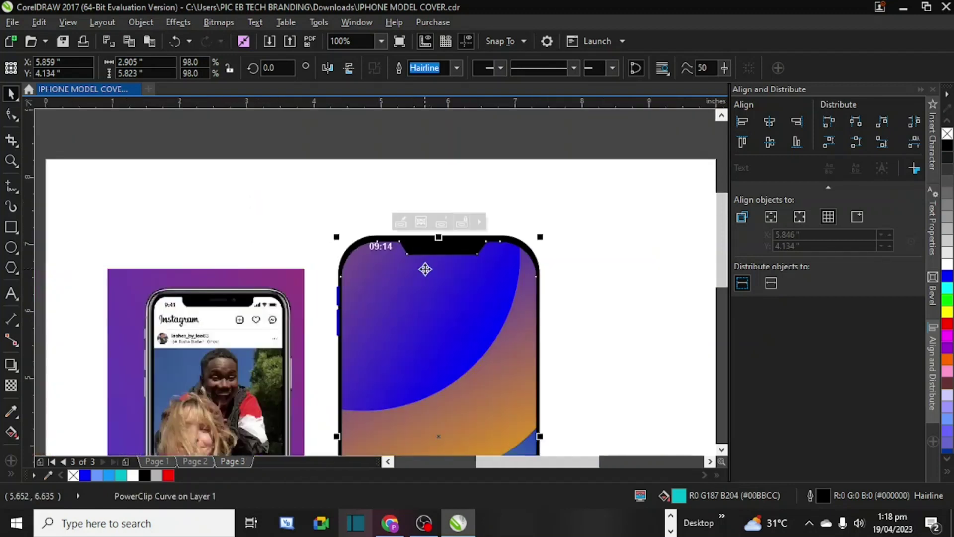
scroll(425, 268, down, 1)
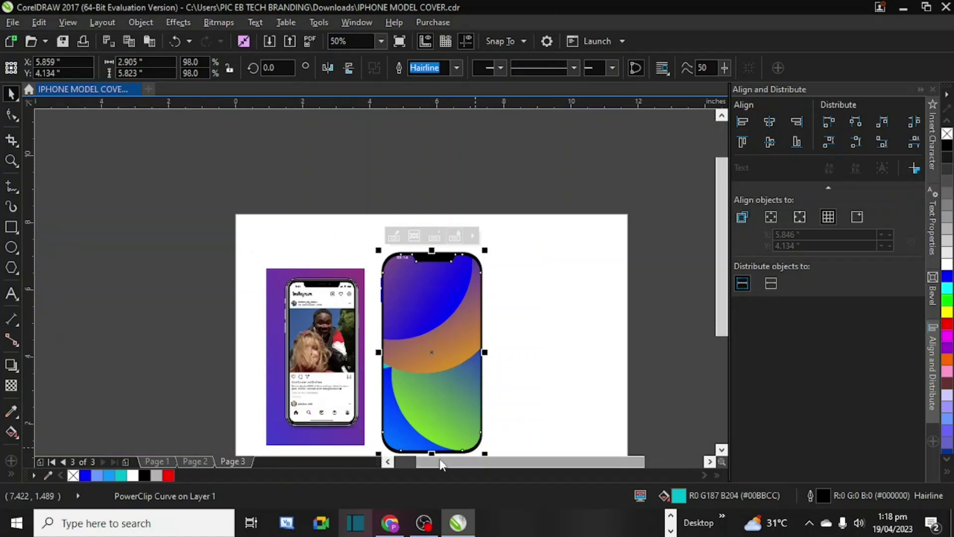
scroll(408, 253, up, 2)
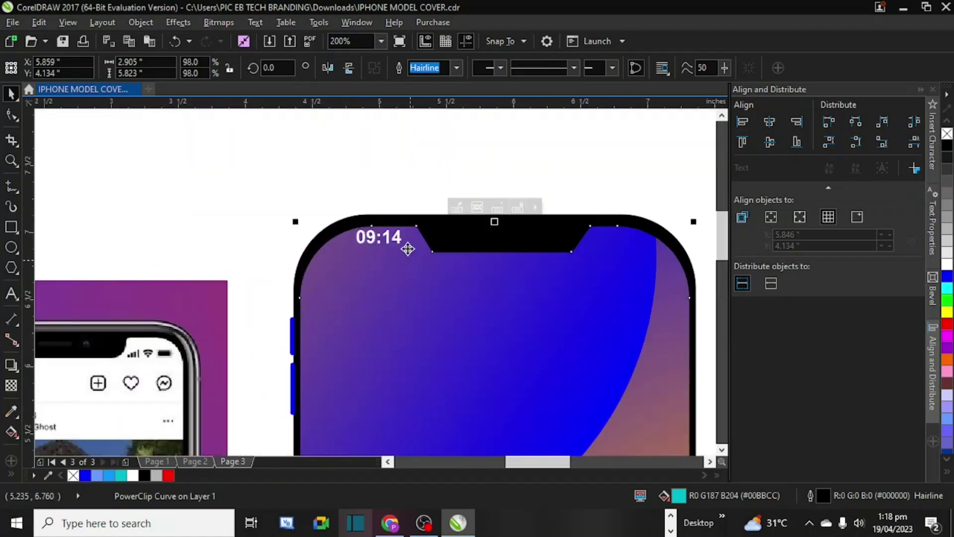
Step: Nudge the 09:14 text slightly down and right to sit inside the smaller screen, deselect it, and save the document
click(393, 197)
click(395, 237)
mouse_move(395, 237)
mouse_down()
mouse_move(397, 254)
mouse_move(400, 242)
mouse_up()
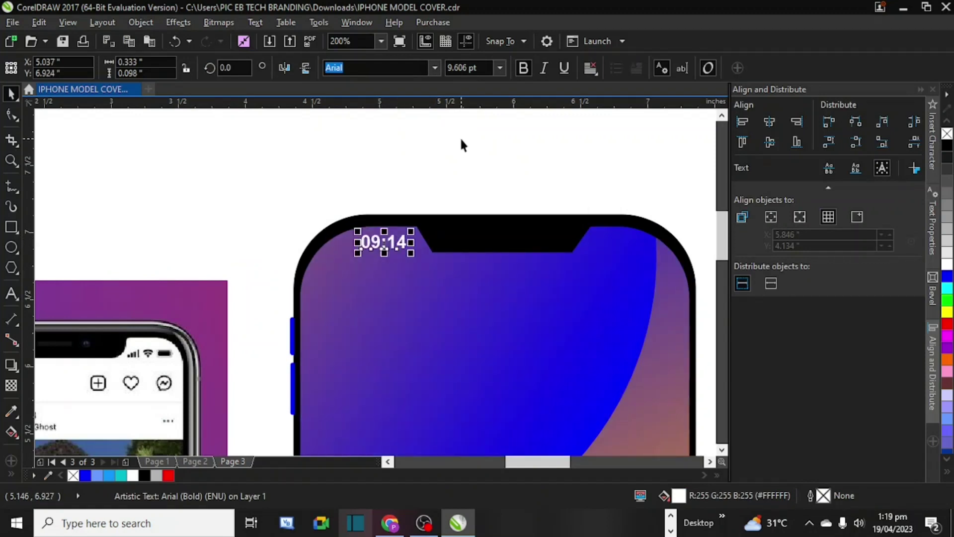
click(458, 154)
scroll(457, 154, down, 2)
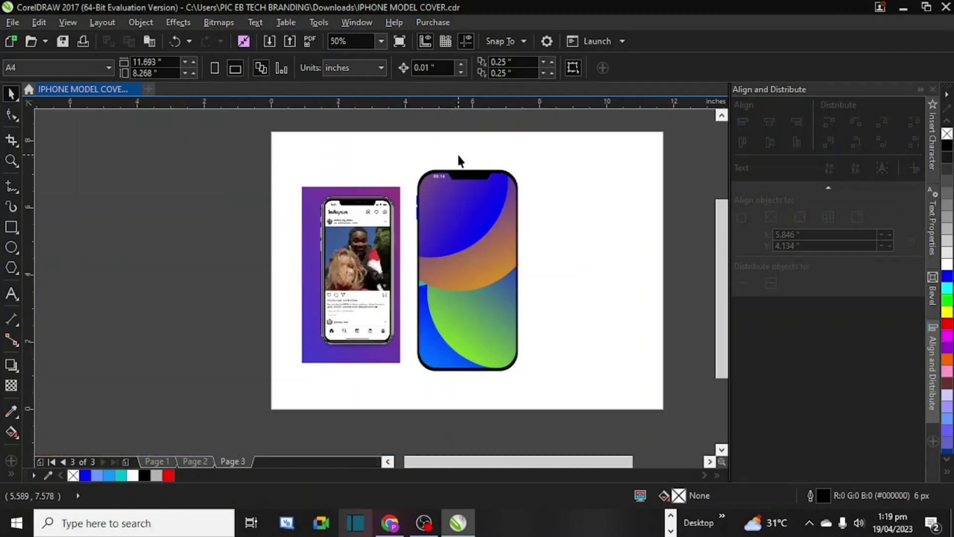
scroll(458, 158, up, 1)
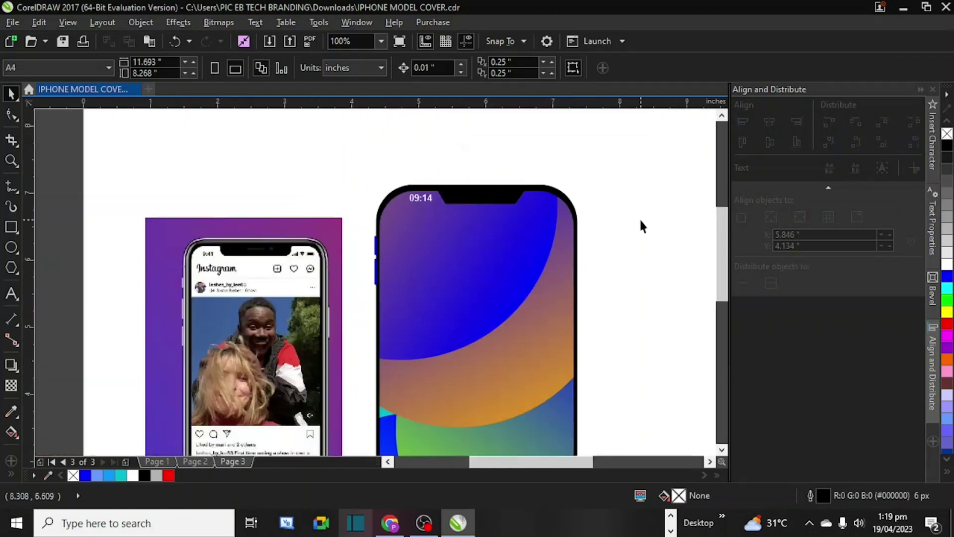
key(ctrl+s)
Step: Draw a small upright rectangle about 0.036 by 0.086 inches beside the reference image as the first signal bar
scroll(330, 260, down, 1)
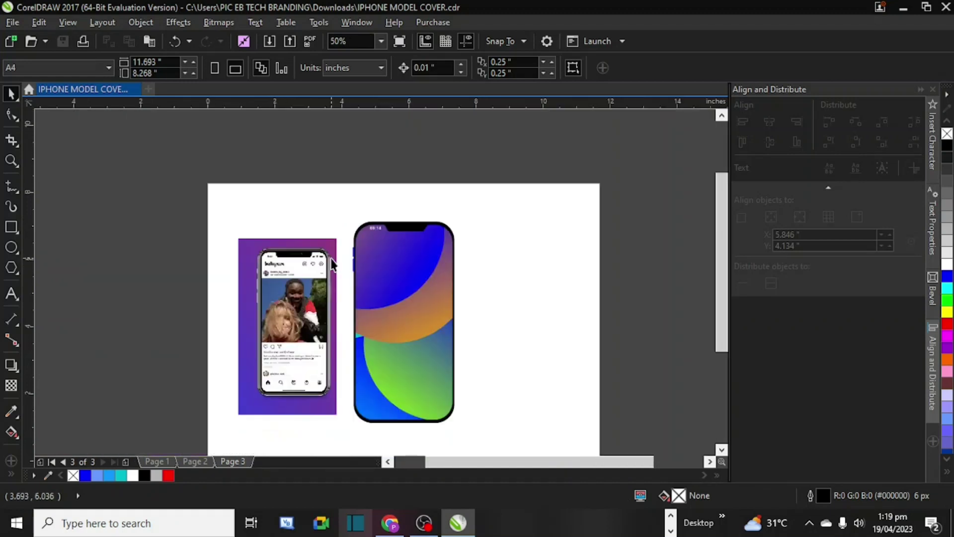
scroll(330, 260, up, 2)
scroll(260, 248, up, 3)
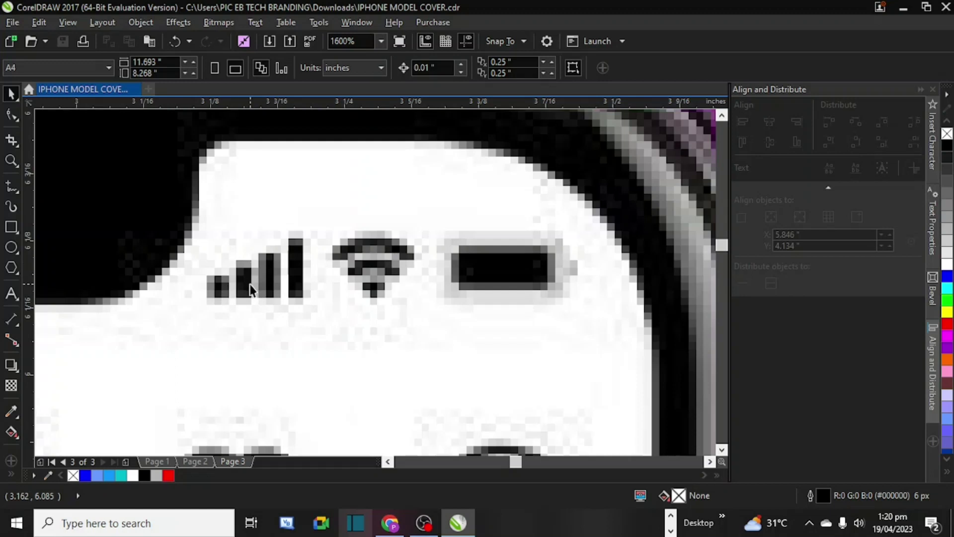
scroll(288, 271, down, 3)
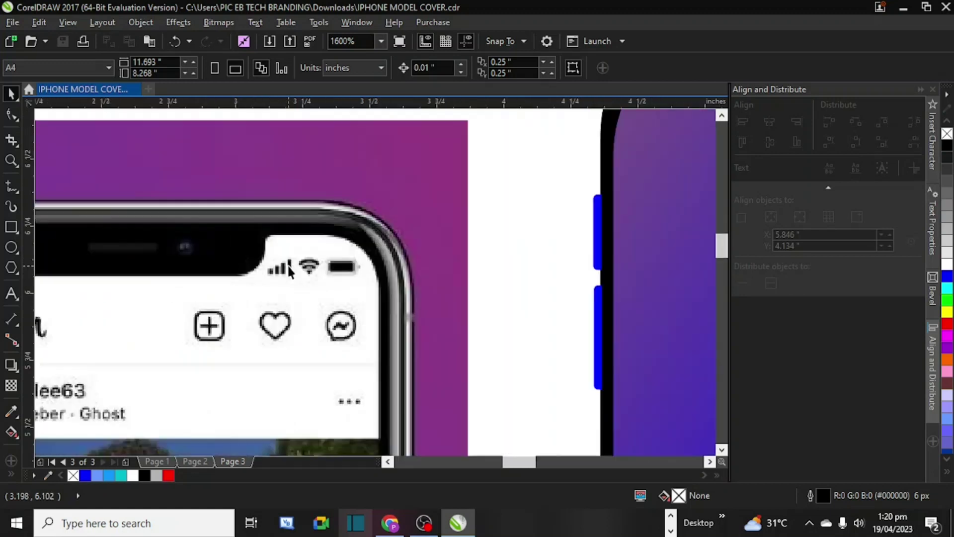
scroll(288, 269, down, 1)
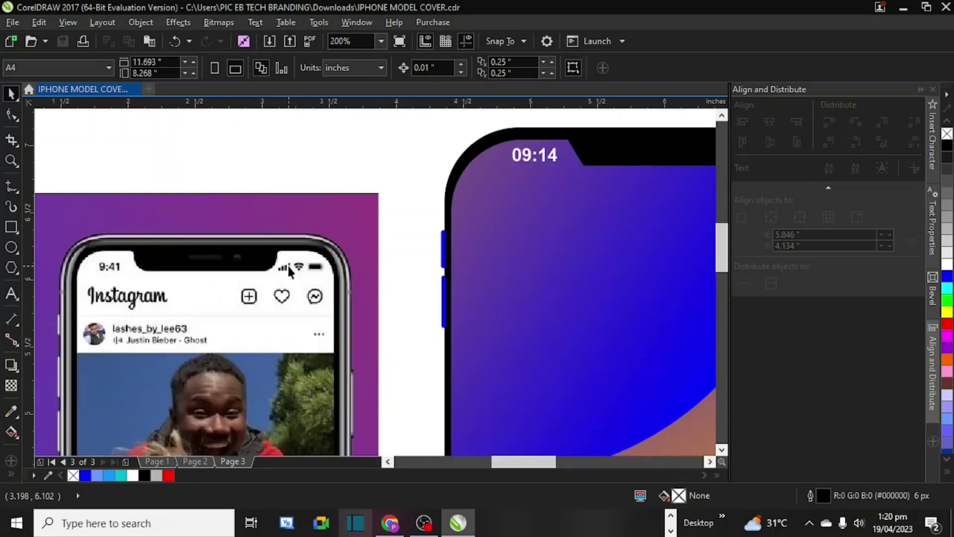
click(11, 227)
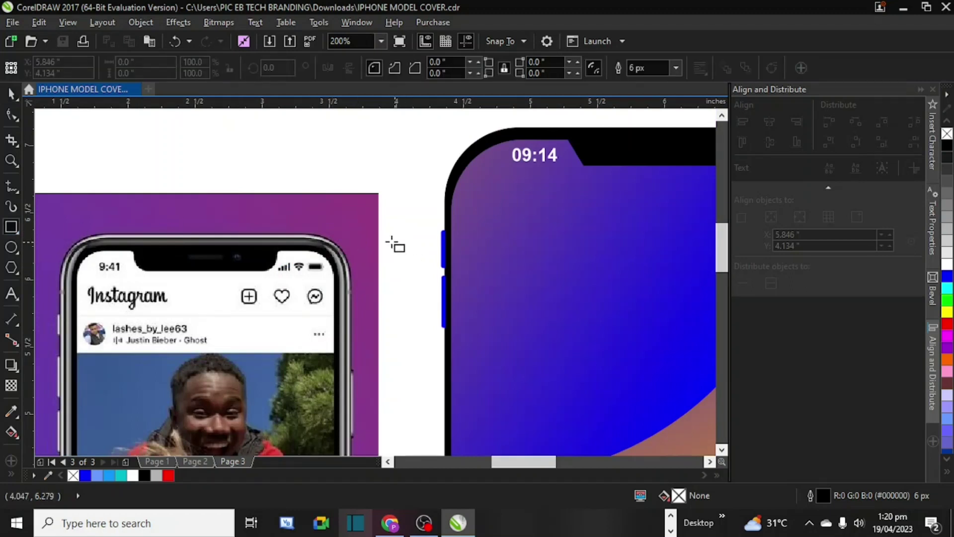
scroll(391, 242, up, 1)
drag(386, 245, 398, 271)
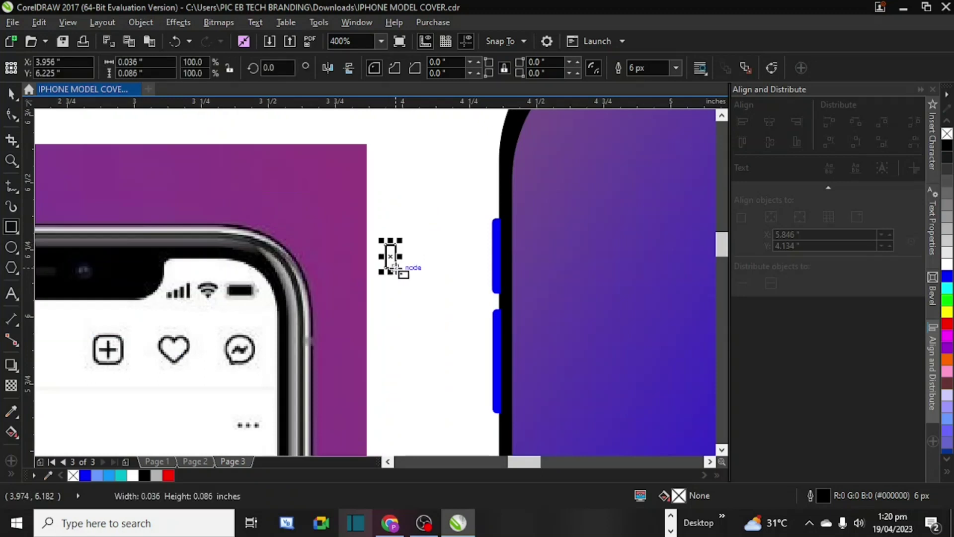
click(11, 93)
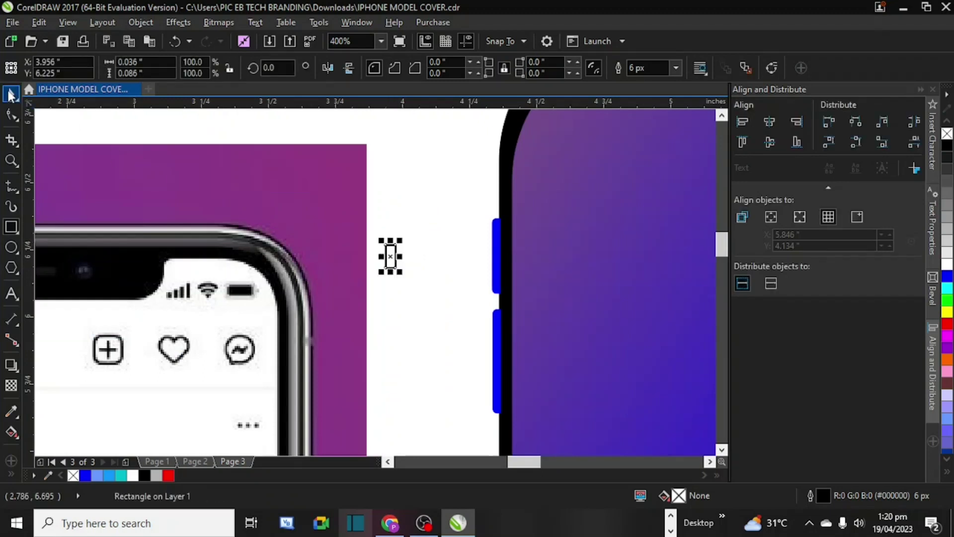
Step: Duplicate the signal bar 0.06 inches to the right and stretch the copy upward to about 0.119 inches tall
click(390, 258)
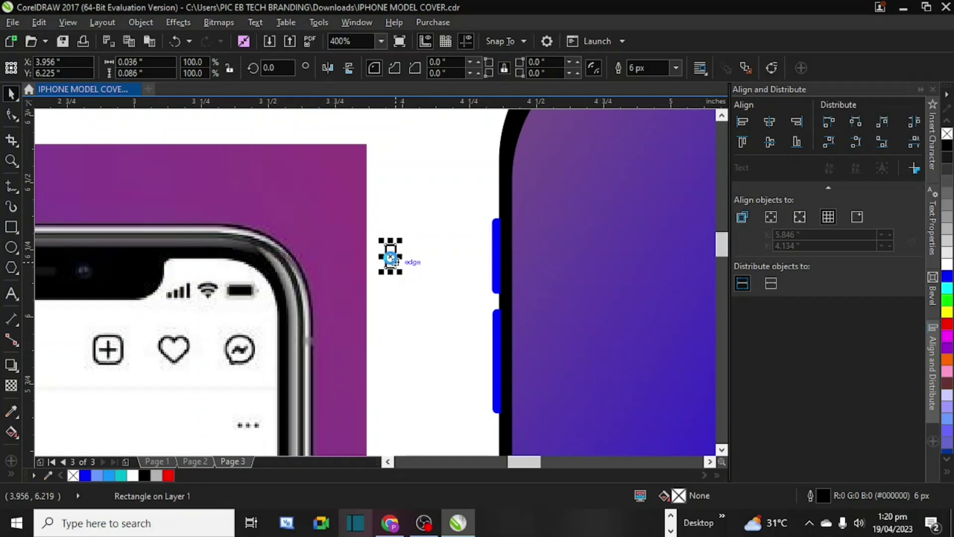
key(plus)
key(Right)
key(Right)
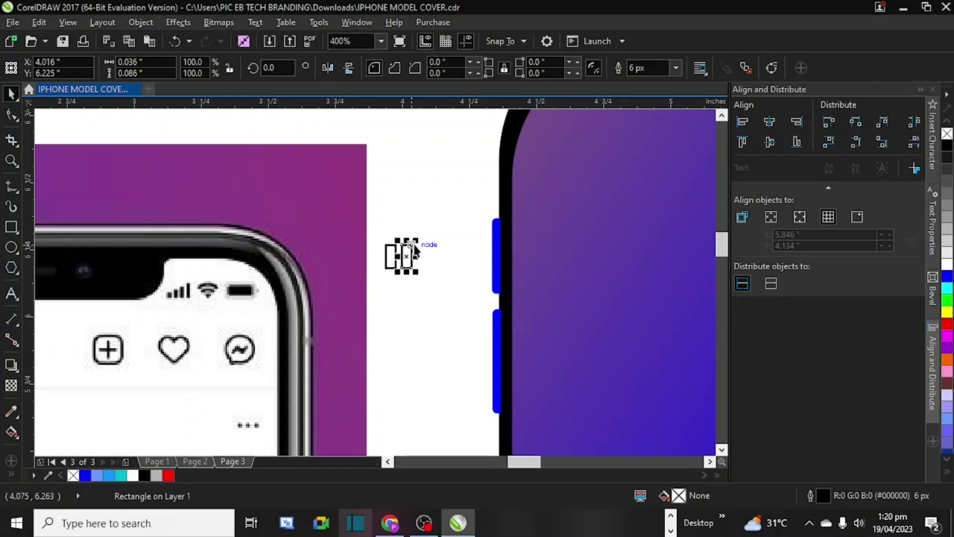
drag(407, 239, 407, 227)
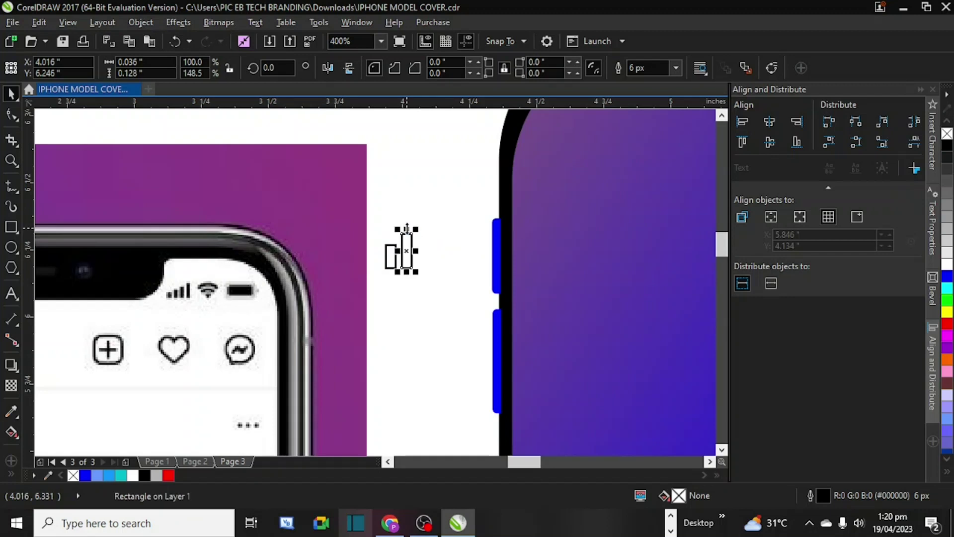
click(406, 229)
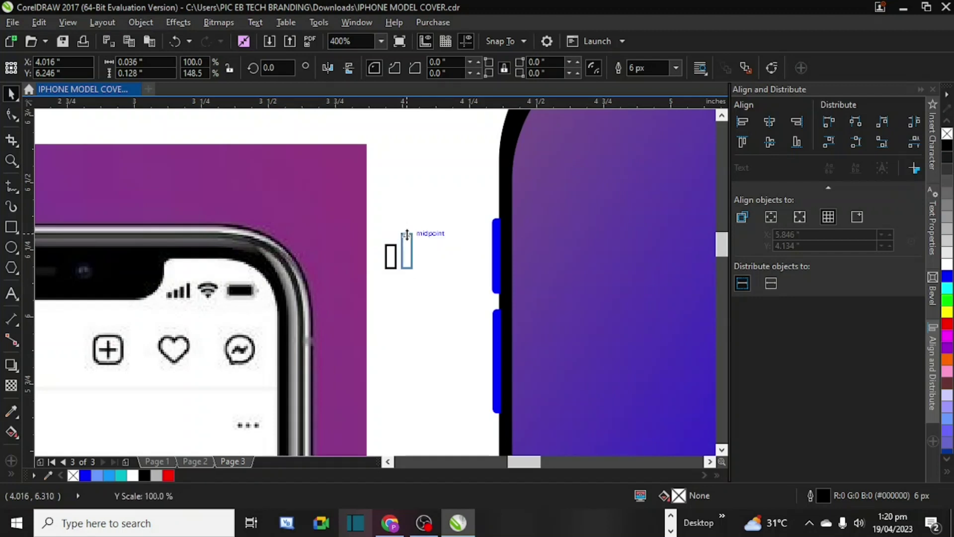
scroll(406, 233, up, 2)
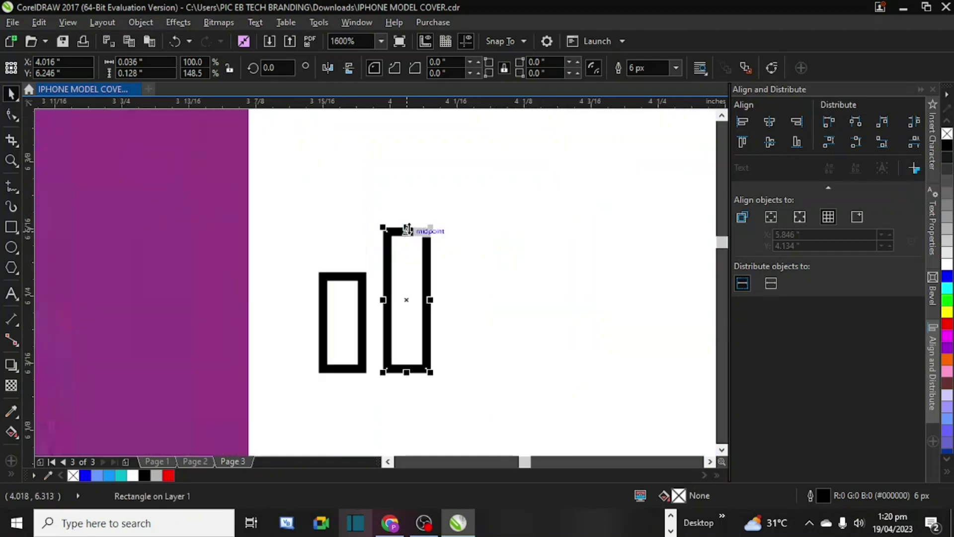
drag(407, 225, 408, 234)
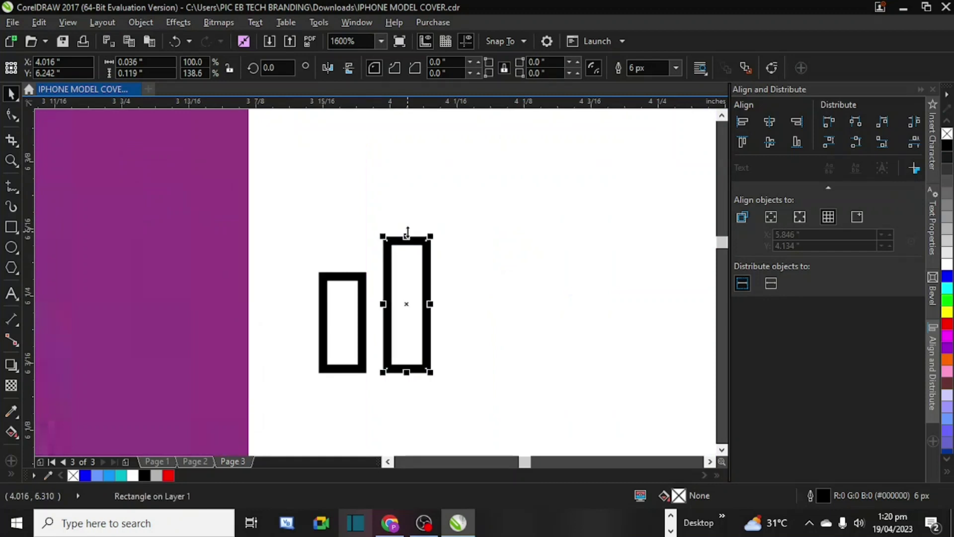
Step: Duplicate the second bar 0.06 inches to the right and stretch this third bar upward to about 0.154 inches tall
click(407, 231)
key(plus)
key(Right)
key(Right)
key(Right)
key(Right)
key(Right)
key(Right)
key(Right)
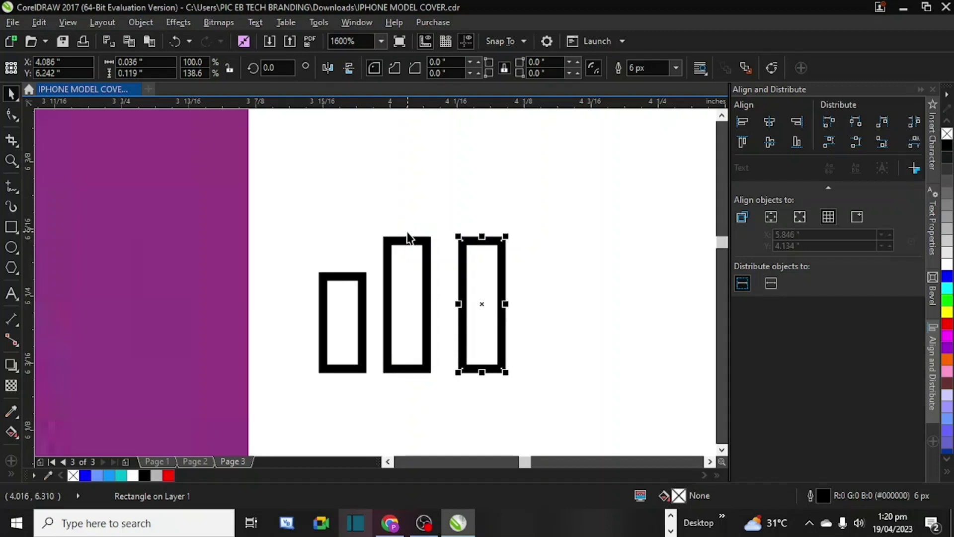
key(Left)
key(Left)
key(Right)
key(Right)
key(Left)
drag(470, 236, 471, 195)
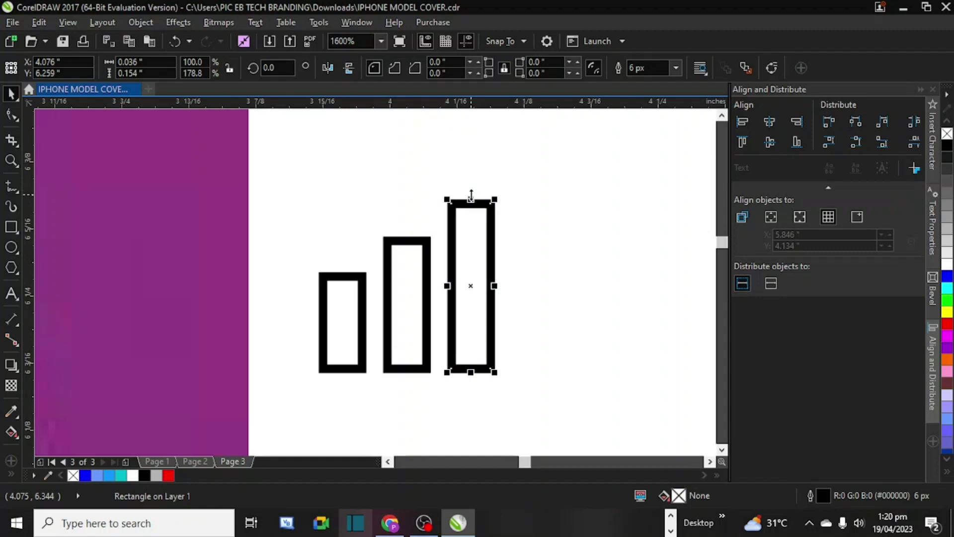
Step: Duplicate the third bar 0.06 inches to the right and stretch this fourth bar upward to about 0.191 inches tall
key(ctrl+d)
key(Right)
key(Right)
key(Right)
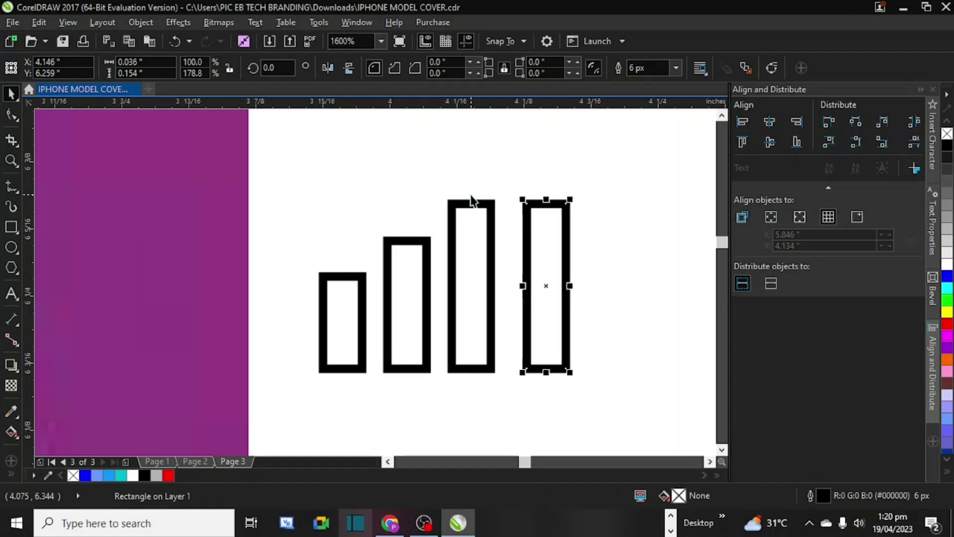
key(Left)
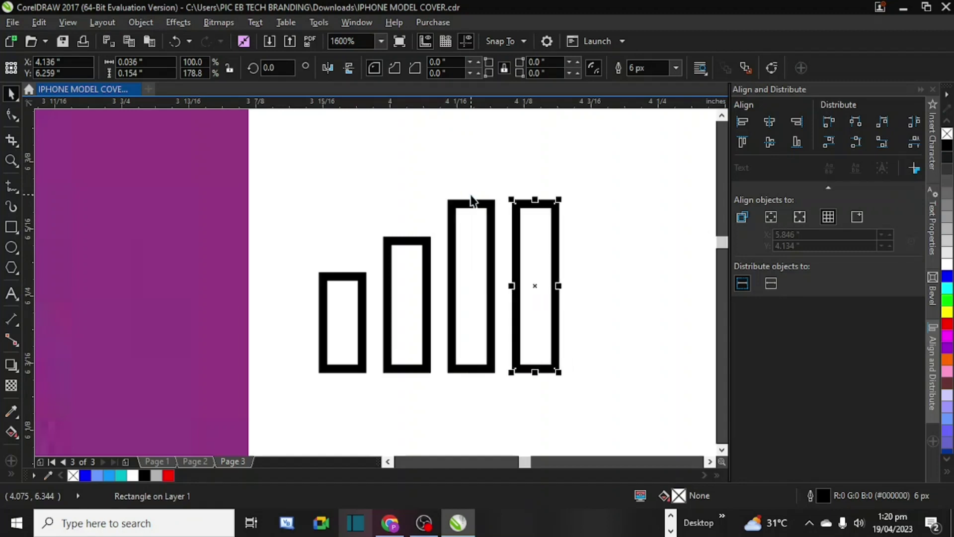
drag(535, 199, 538, 156)
scroll(537, 156, down, 3)
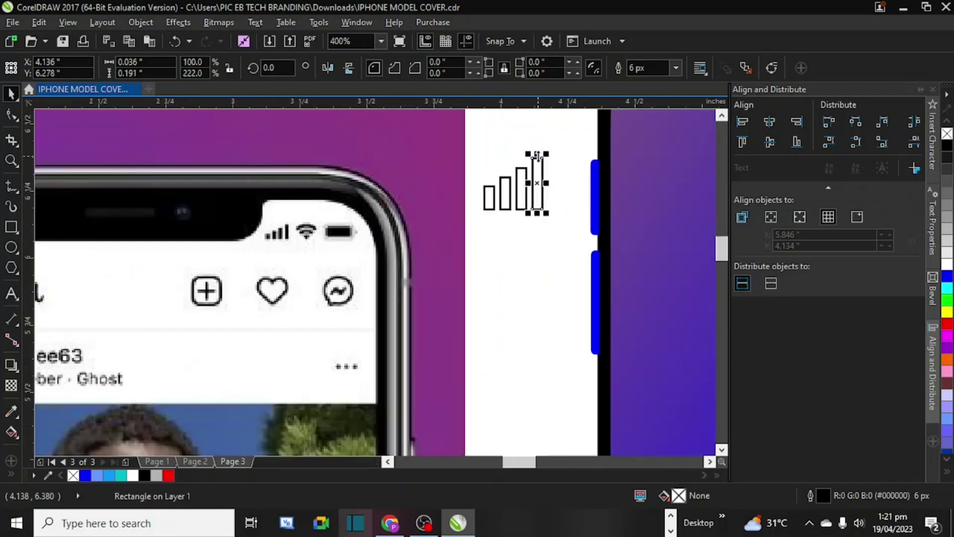
scroll(538, 155, down, 2)
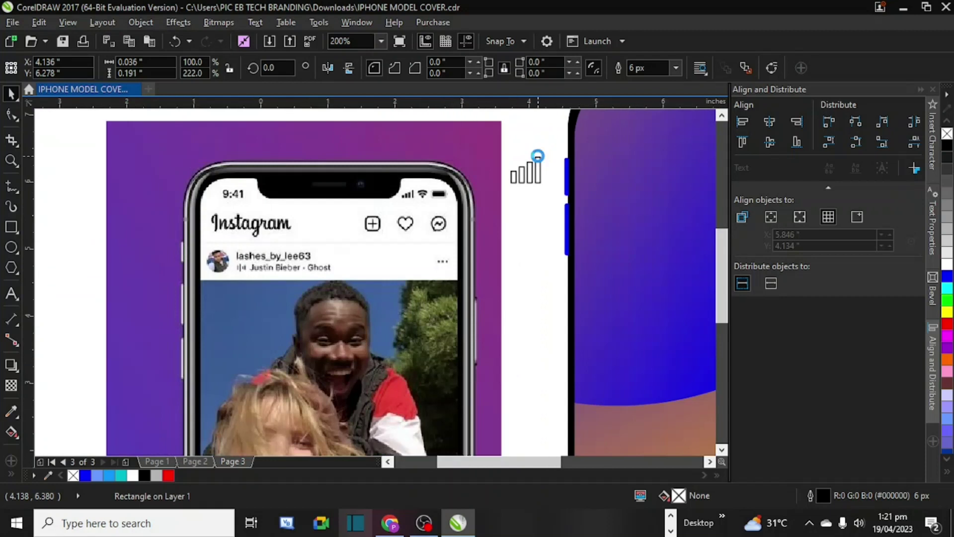
scroll(538, 155, up, 1)
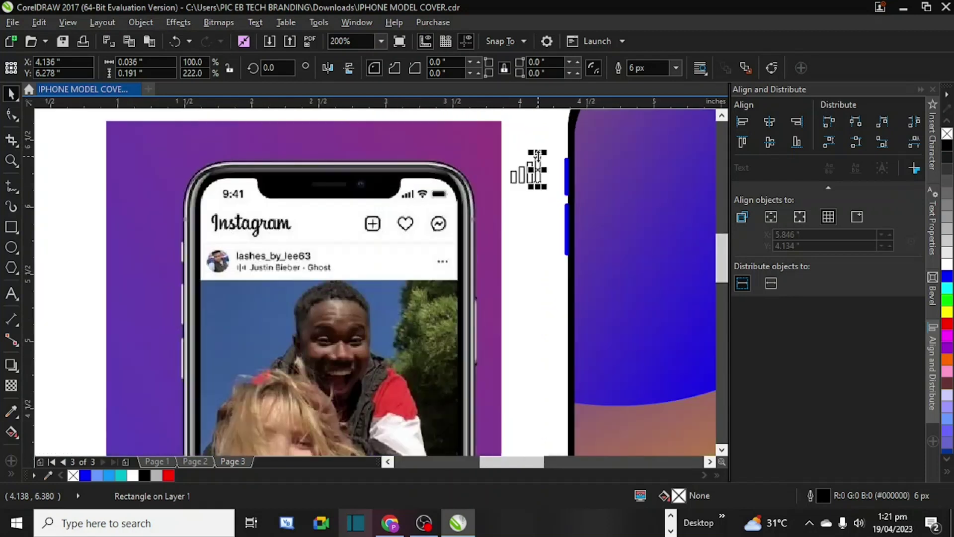
Step: Select all four signal bars and group them
click(555, 130)
drag(504, 197, 501, 202)
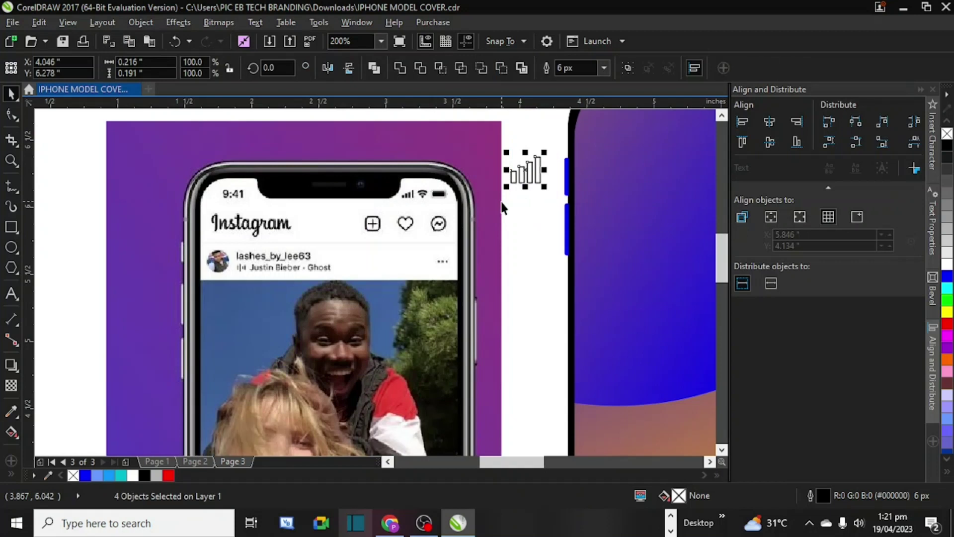
key(ctrl+g)
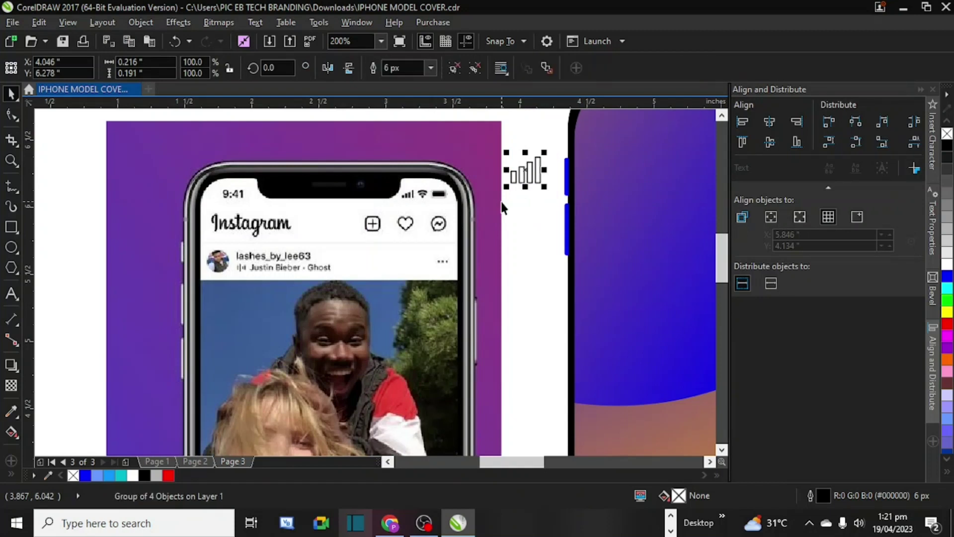
Step: Move the signal bar group beside the notch's right edge, fill it black, and shrink it to about 0.129 inches wide
scroll(501, 202, down, 2)
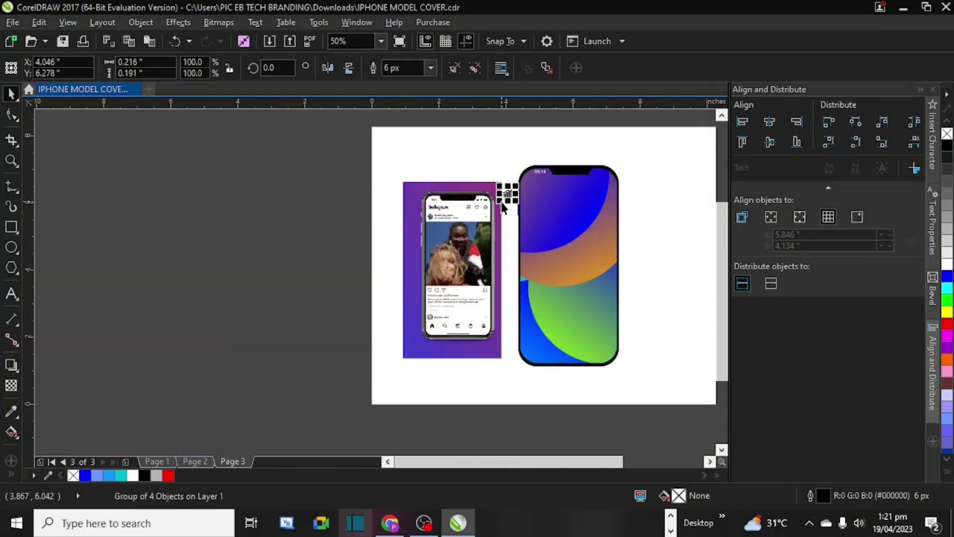
drag(506, 192, 602, 180)
scroll(625, 154, up, 2)
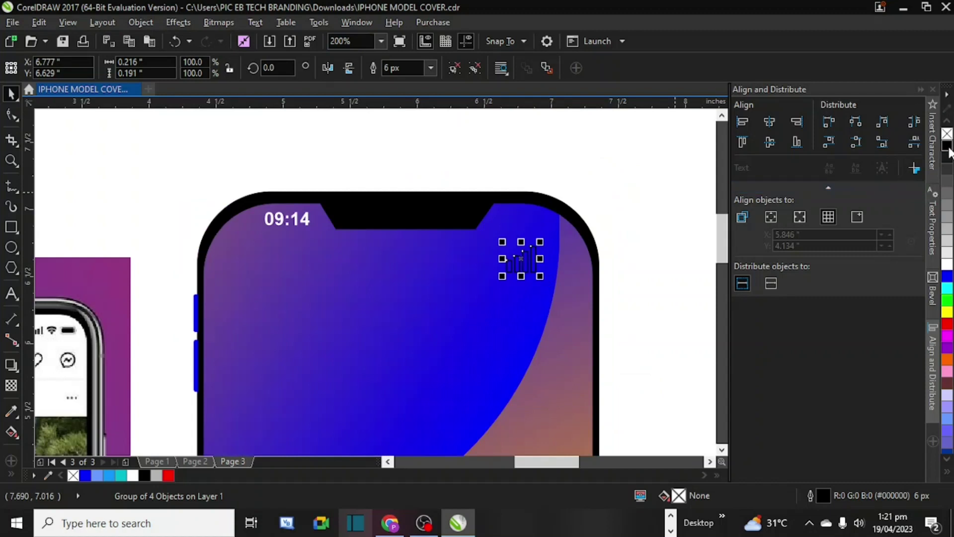
drag(534, 265, 513, 234)
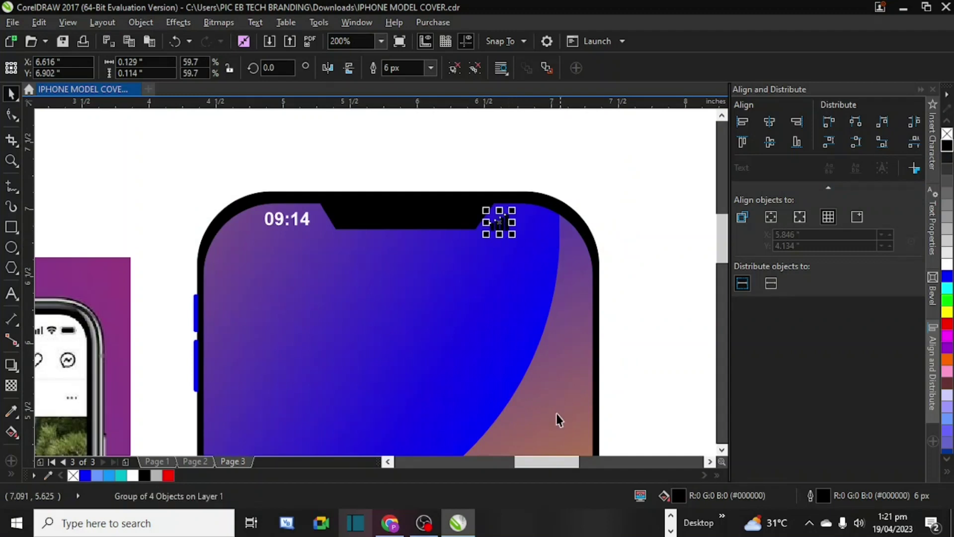
mouse_move(552, 459)
mouse_down()
mouse_move(539, 460)
mouse_move(548, 458)
mouse_up()
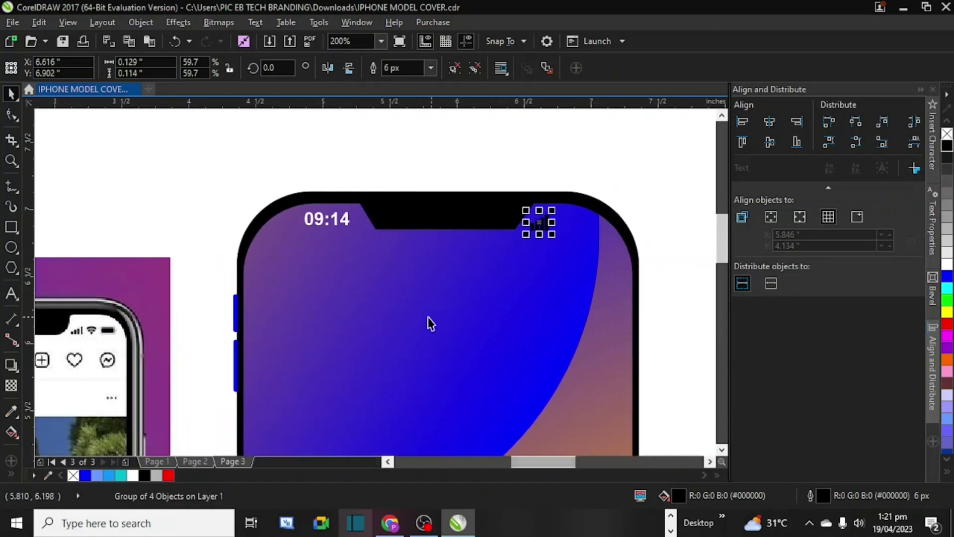
Step: Deepen the notch in the phone screen shape by nudging its two lower corner nodes slightly downward
click(449, 251)
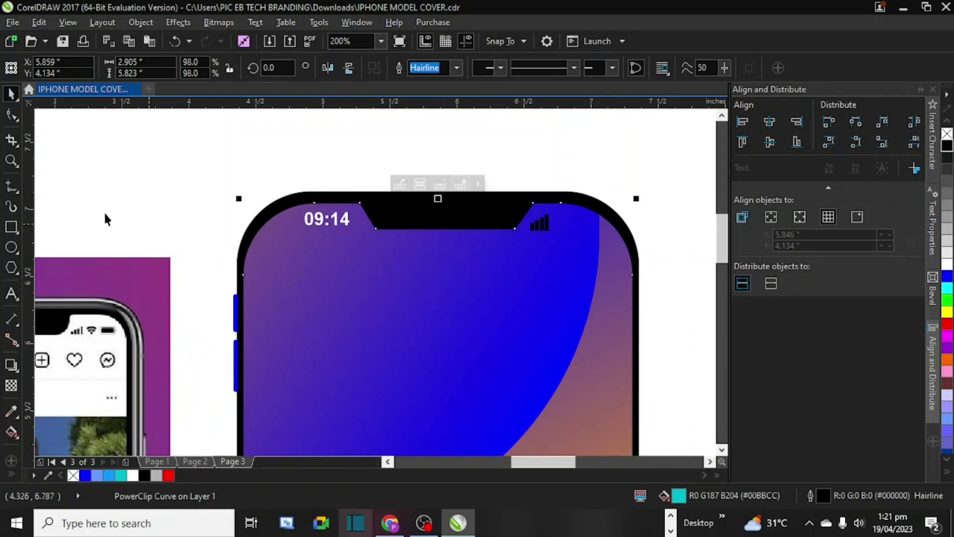
click(12, 115)
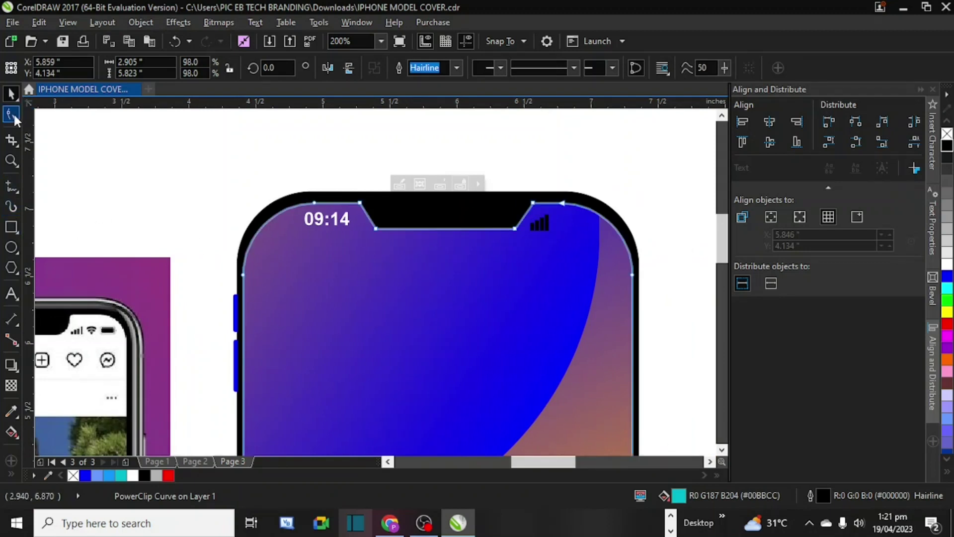
click(376, 229)
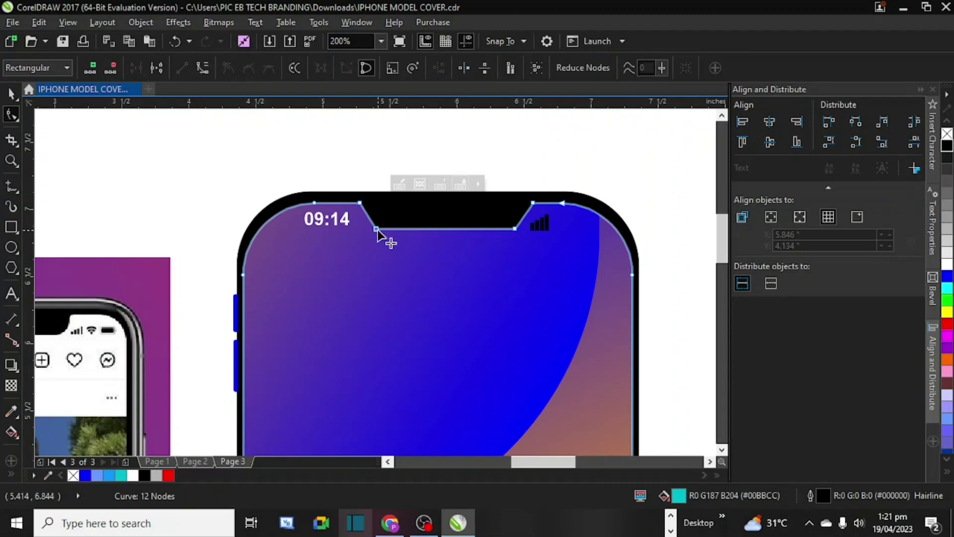
shift+click(515, 229)
key(Down)
key(Down)
key(Down)
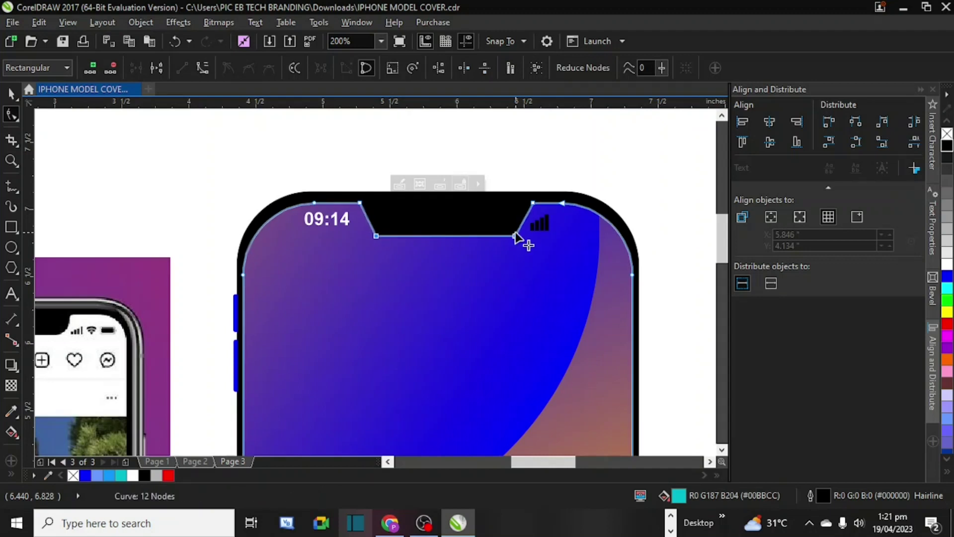
Step: Shift the 09:14 time text and the signal bar group slightly downward to suit the deeper notch
click(11, 93)
click(332, 221)
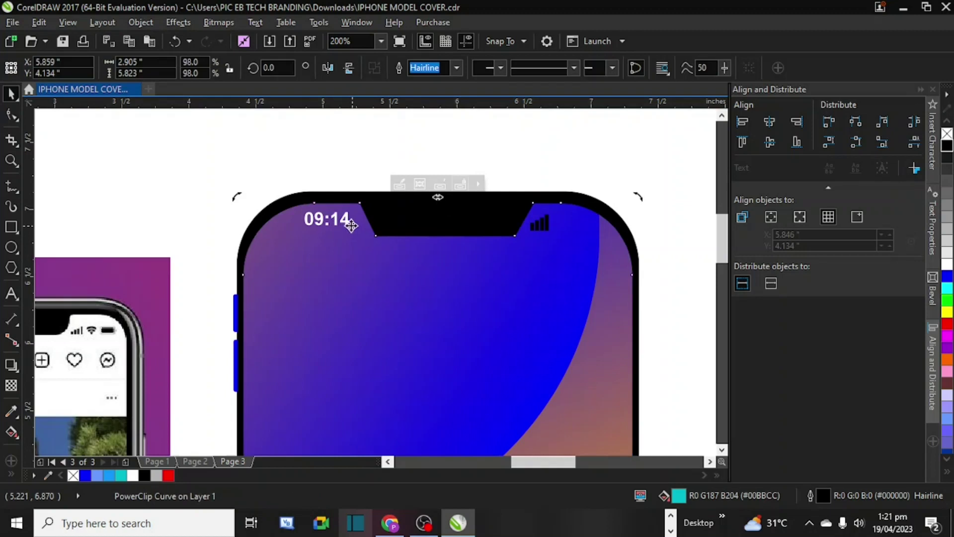
drag(348, 230, 345, 232)
mouse_move(559, 467)
mouse_down()
mouse_move(521, 468)
mouse_move(564, 472)
mouse_up()
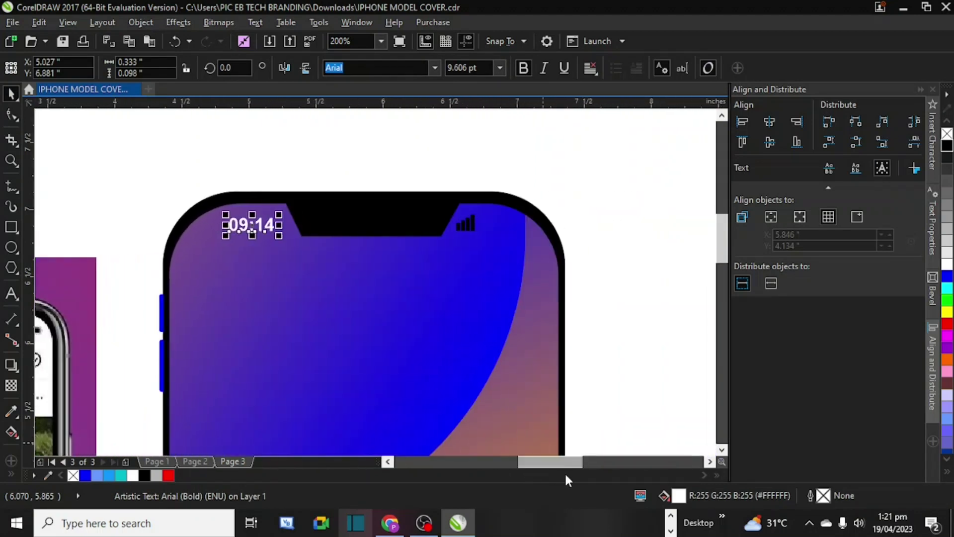
click(473, 230)
drag(470, 225, 466, 229)
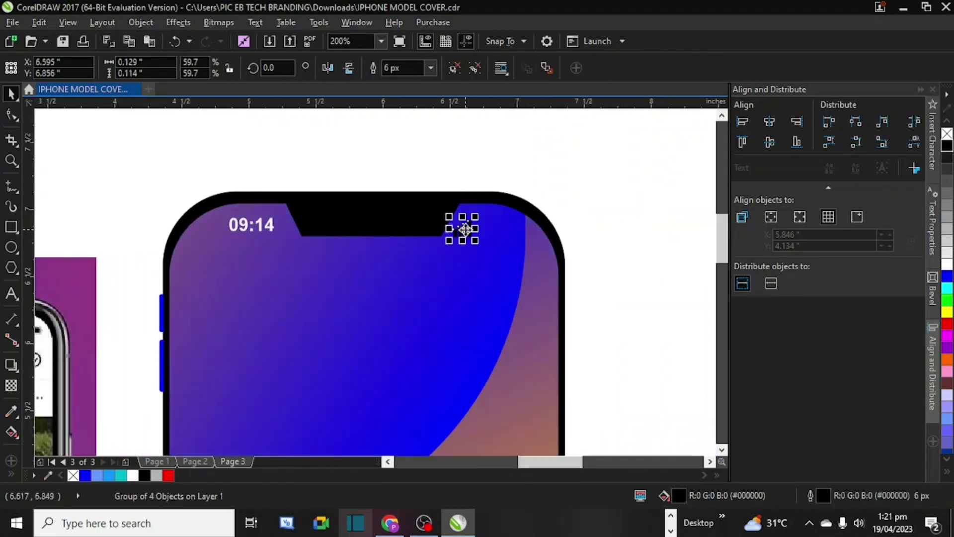
Step: Enlarge the signal bar group to about 0.17 by 0.15 inches and keep it beside the notch
scroll(466, 229, up, 2)
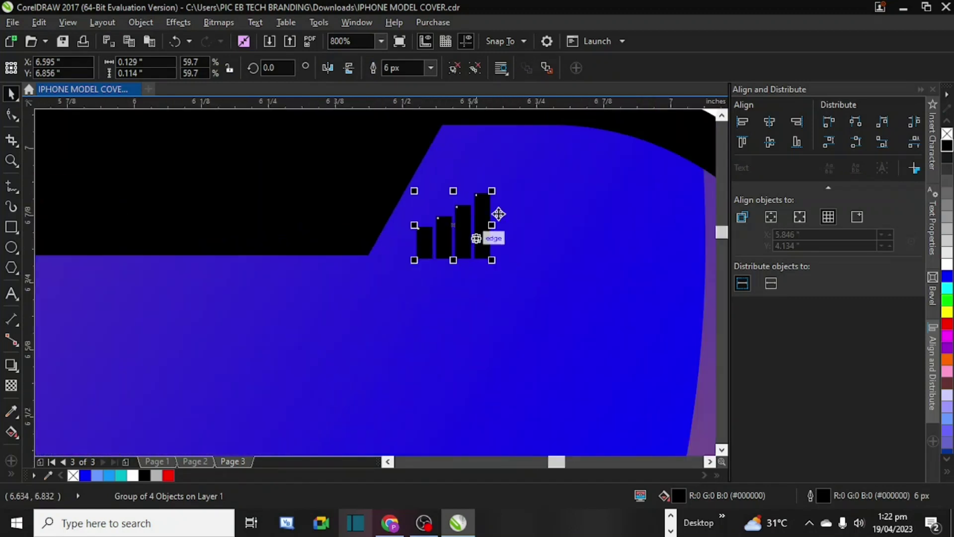
drag(493, 190, 507, 177)
drag(481, 230, 480, 231)
mouse_move(505, 179)
mouse_down()
mouse_move(522, 166)
mouse_move(518, 175)
mouse_up()
scroll(522, 176, down, 2)
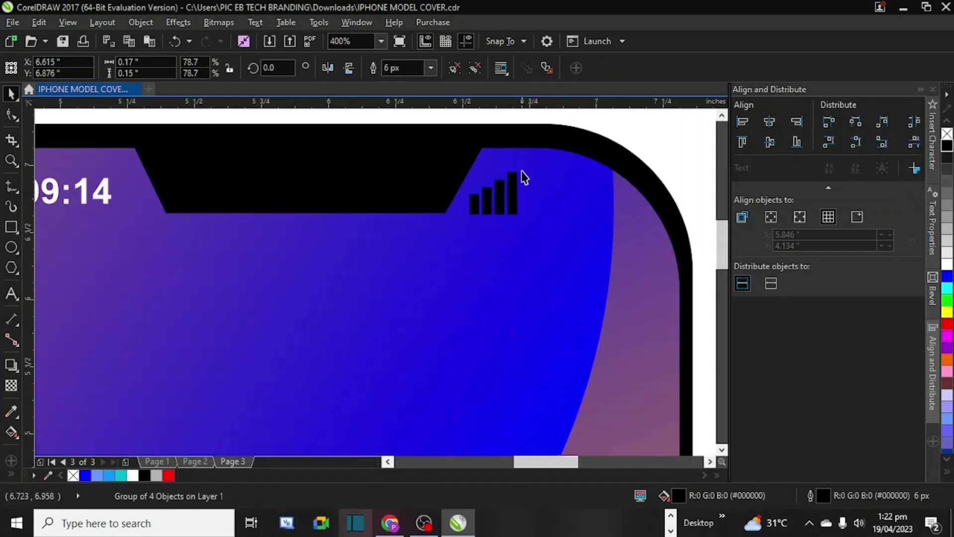
scroll(522, 176, down, 2)
scroll(522, 176, up, 1)
click(667, 228)
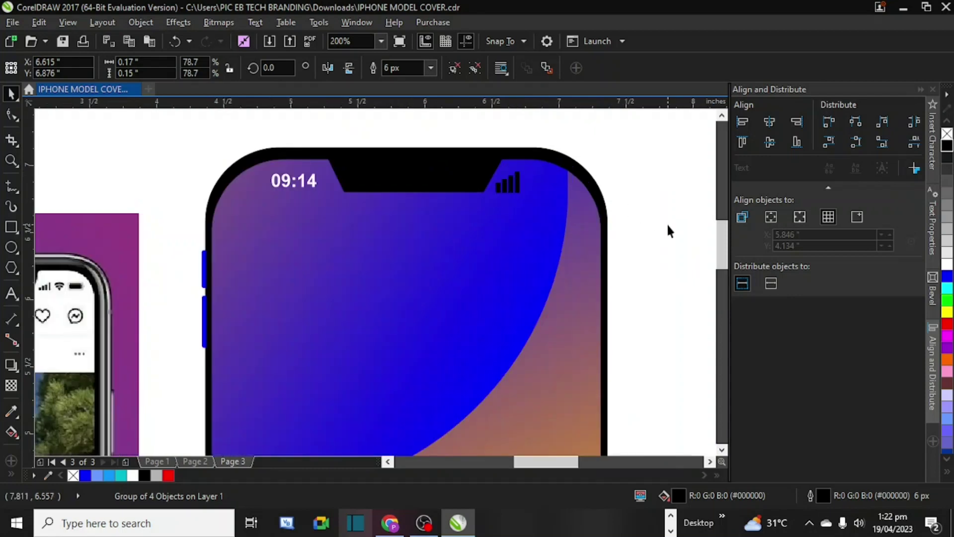
Step: Draw a battery above the reference image: a body rectangle about 0.773 by 0.323 inches with a small terminal rectangle on its right edge
drag(559, 463, 526, 457)
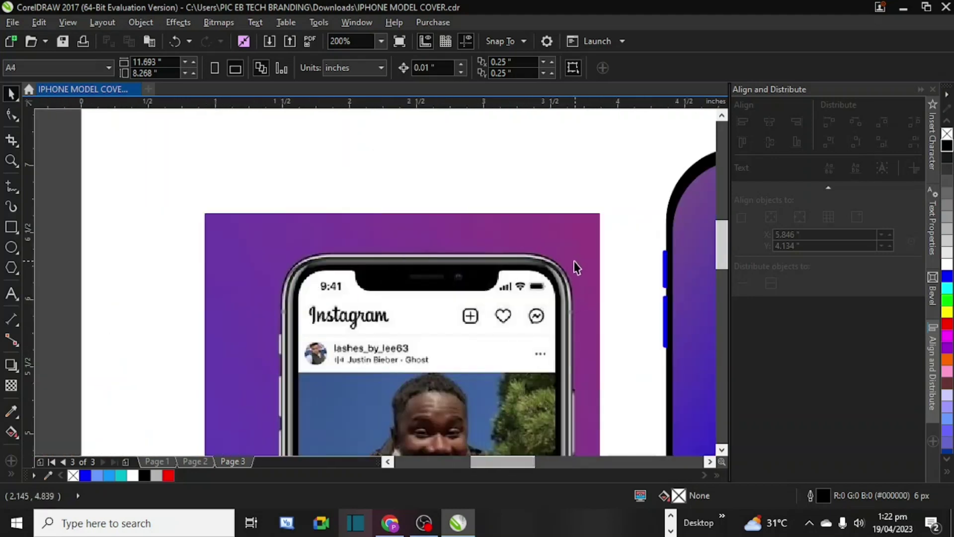
scroll(575, 267, up, 5)
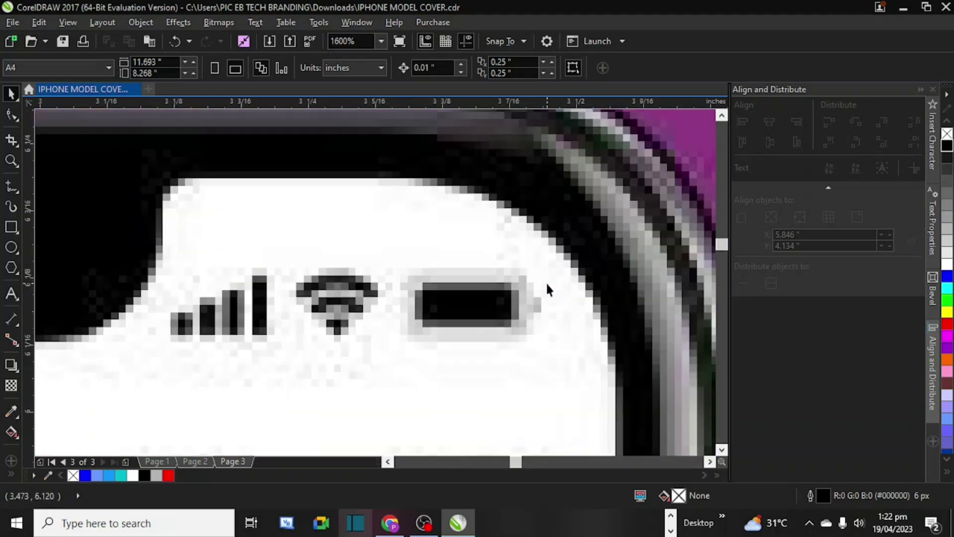
scroll(546, 282, down, 3)
scroll(547, 284, up, 5)
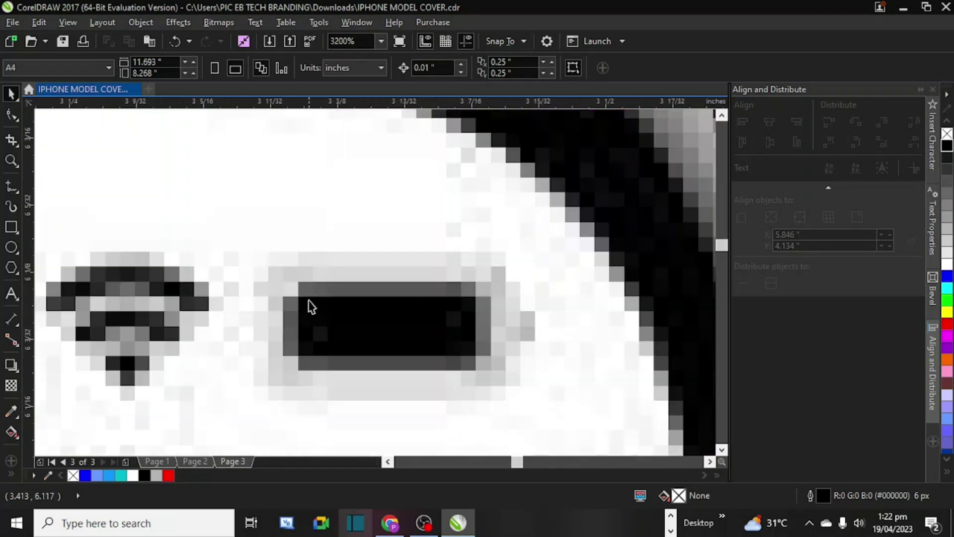
scroll(502, 338, down, 5)
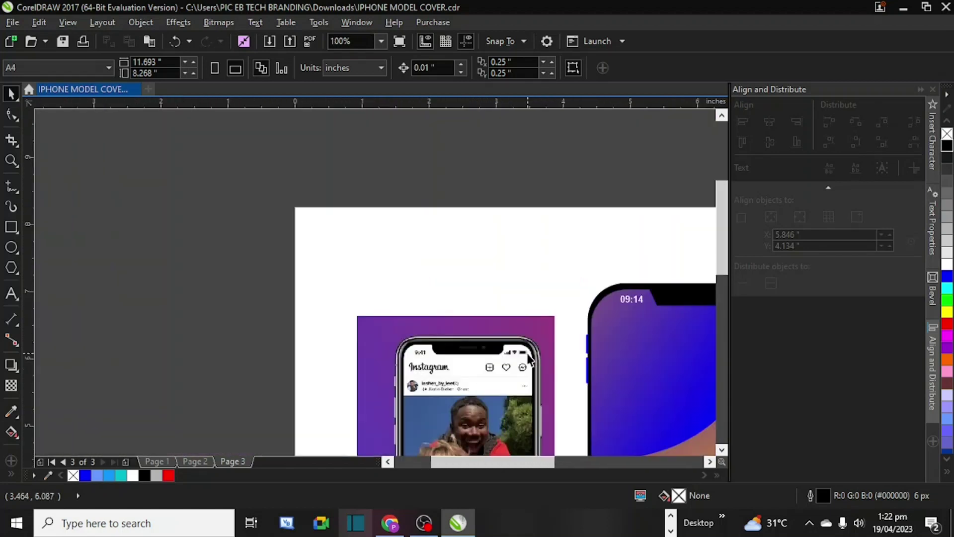
click(11, 226)
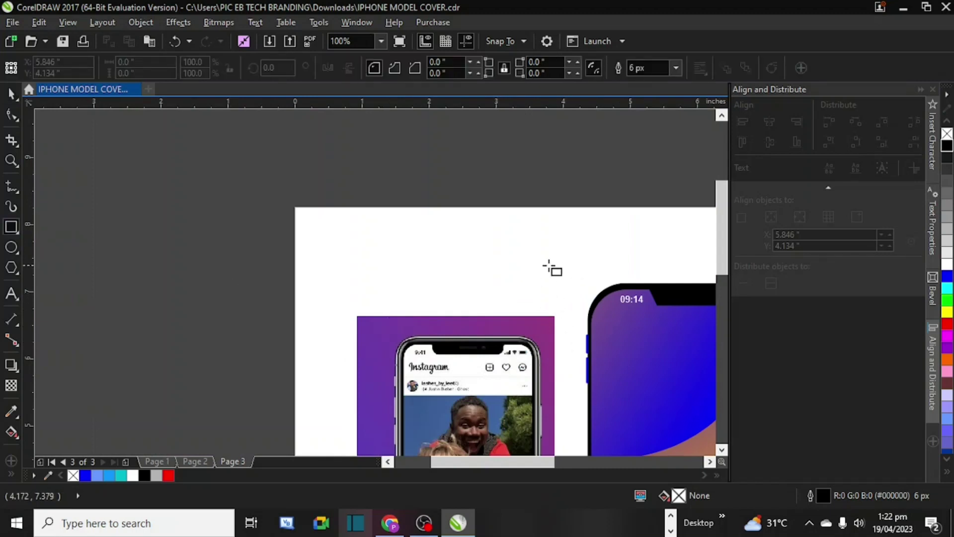
scroll(510, 273, up, 2)
drag(365, 264, 573, 352)
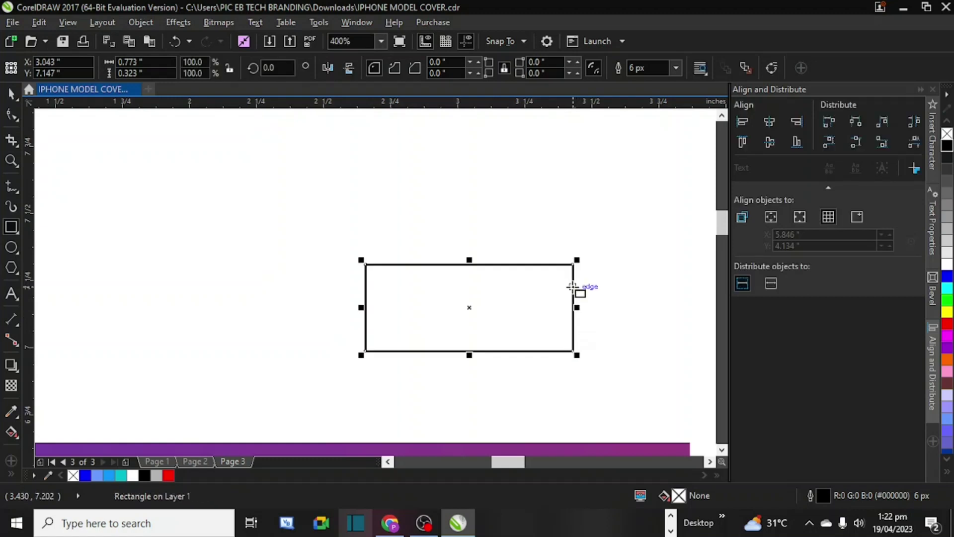
drag(573, 278, 585, 334)
drag(230, 294, 50, 244)
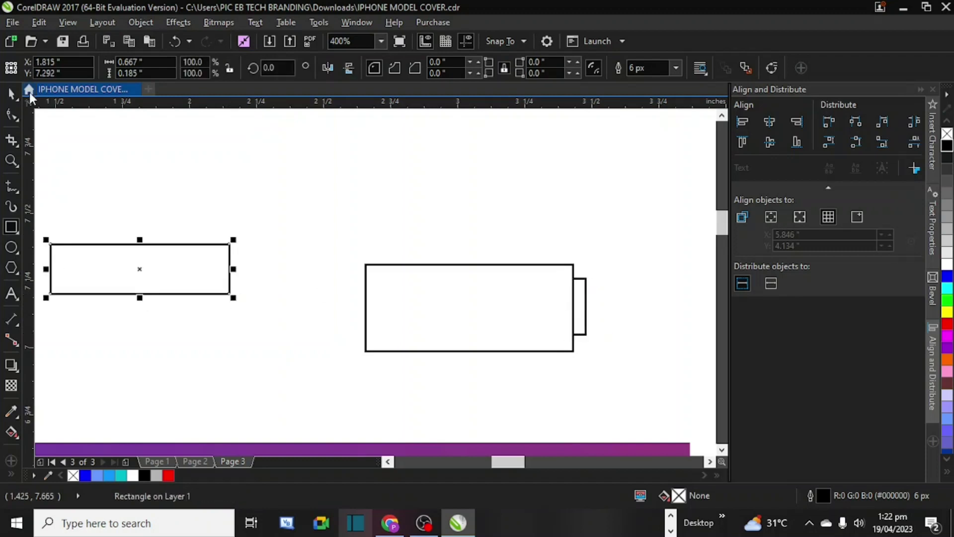
key(ctrl+z)
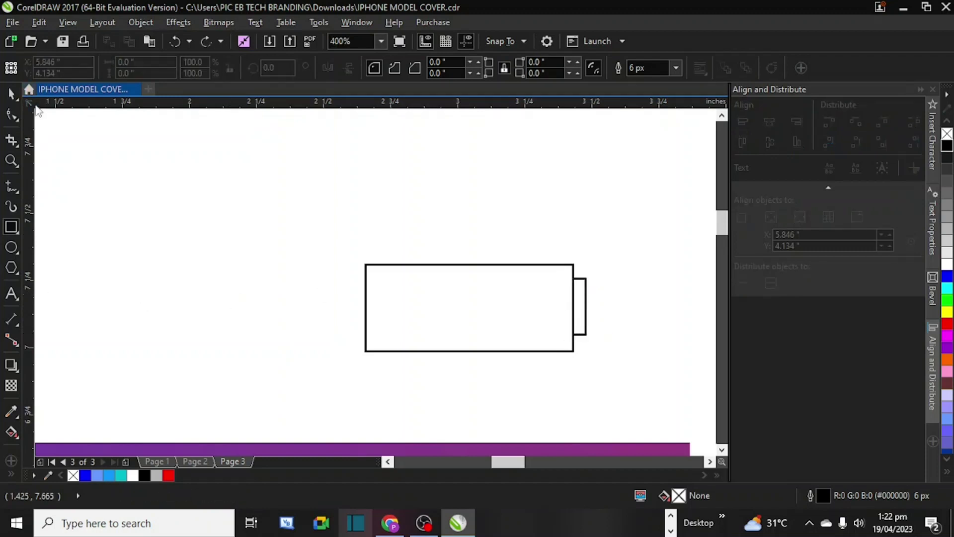
Step: Group the battery's body and terminal rectangles and fill the group black
click(11, 93)
drag(309, 208, 469, 314)
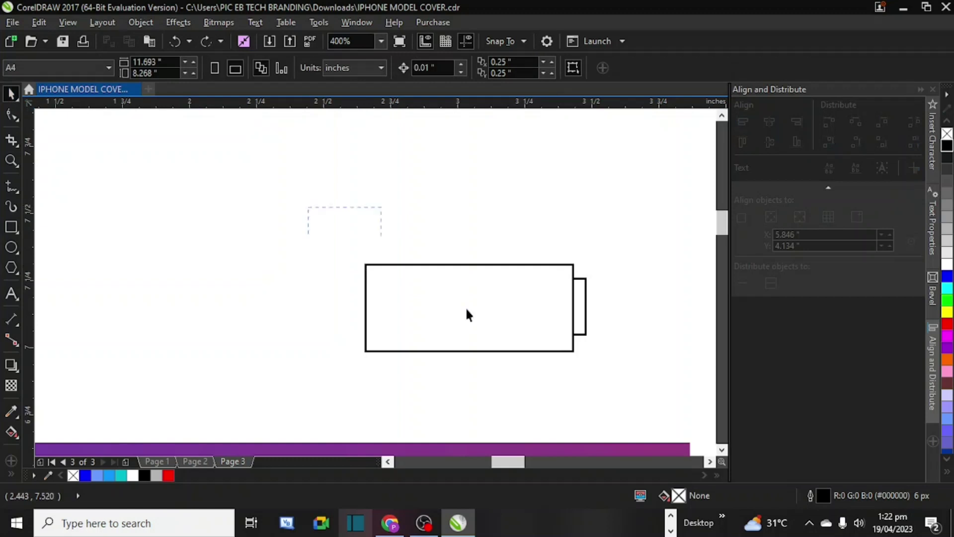
drag(655, 421, 655, 420)
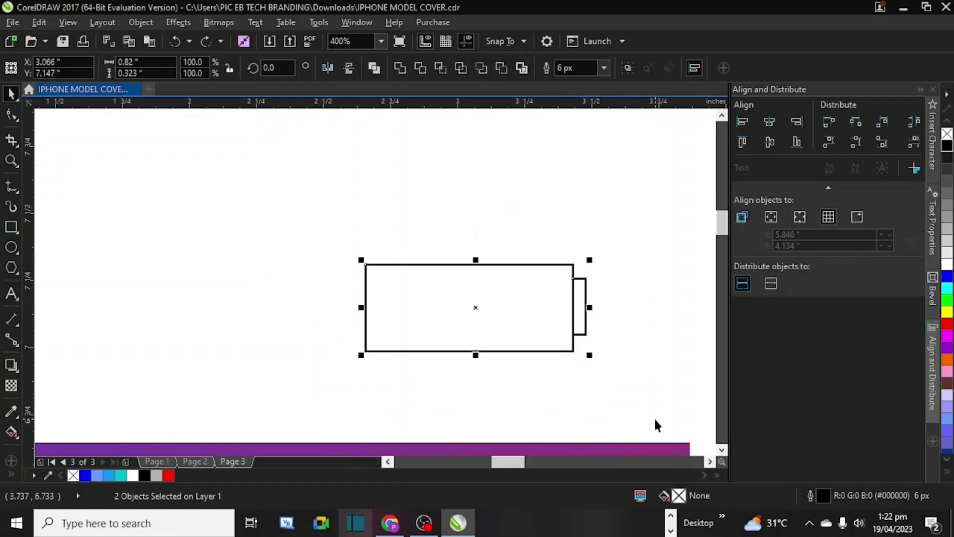
key(ctrl+g)
scroll(655, 420, down, 3)
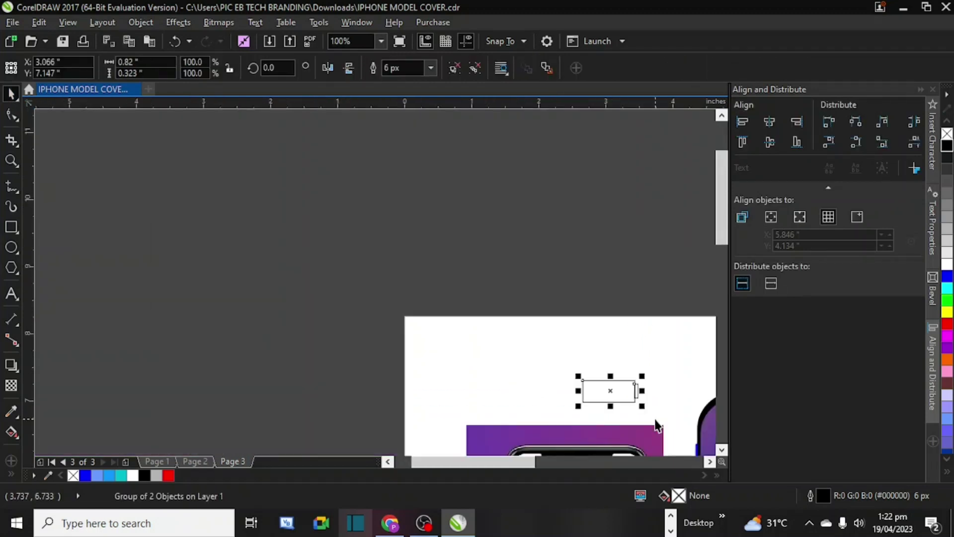
drag(535, 464, 566, 464)
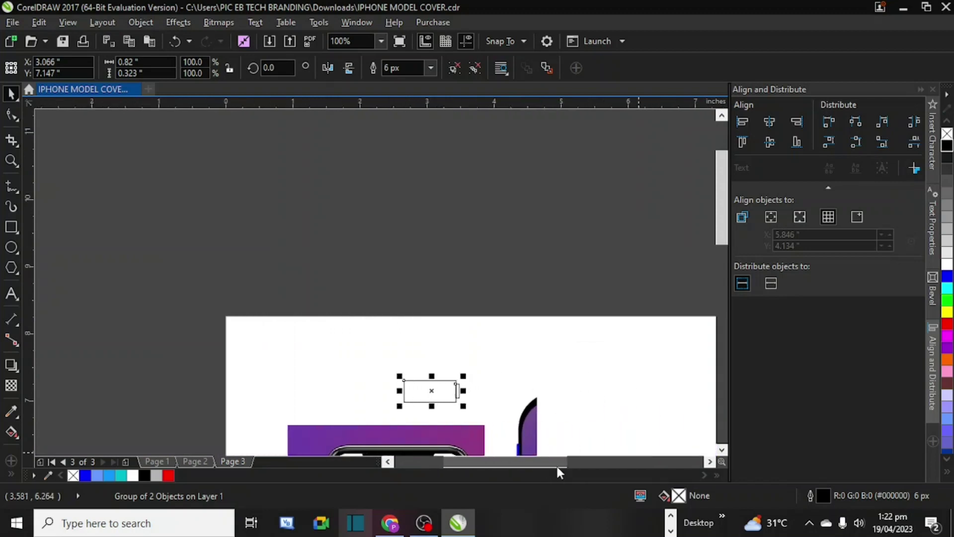
click(947, 146)
Step: Move the battery group beside the signal bars on the phone and shrink it to about 0.238 by 0.094 inches
drag(572, 462, 587, 462)
drag(722, 222, 735, 254)
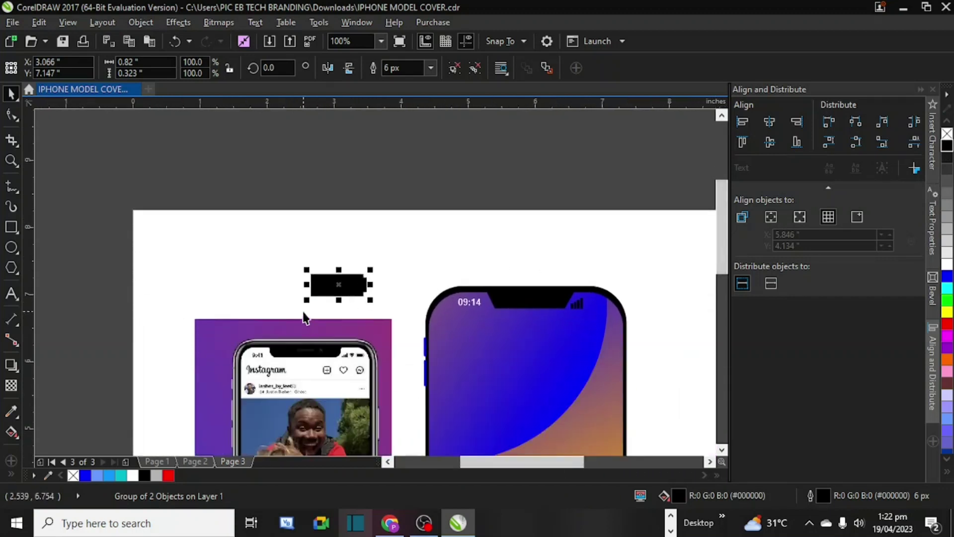
drag(306, 301, 611, 308)
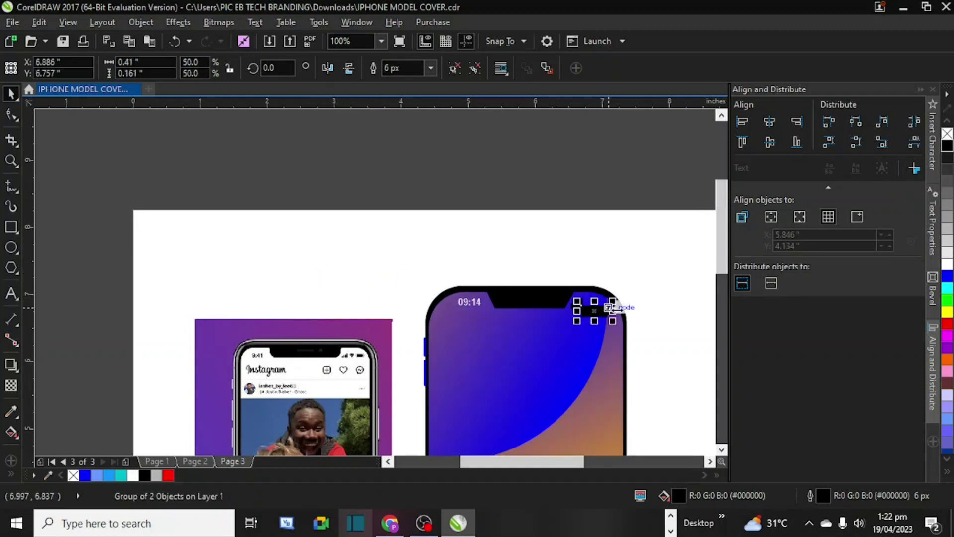
scroll(616, 311, up, 2)
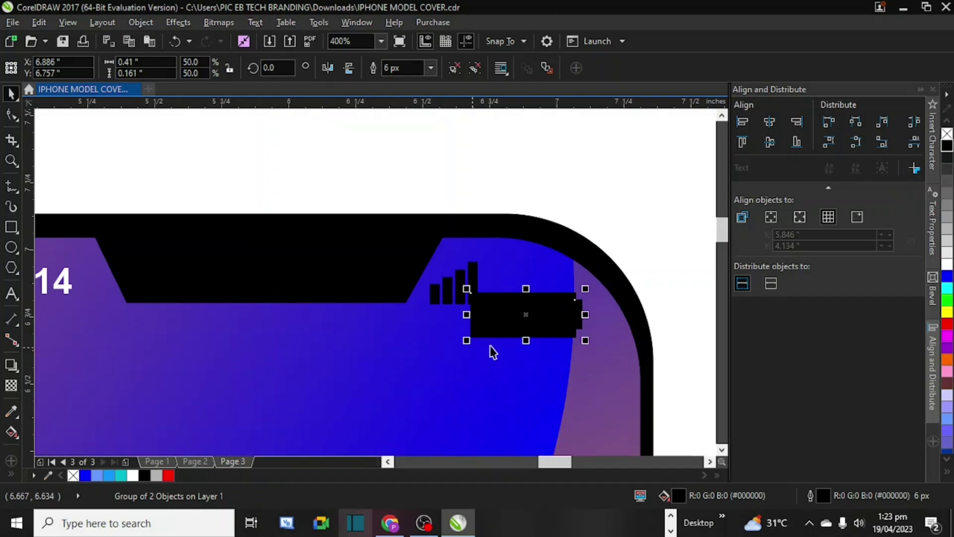
scroll(532, 324, up, 2)
scroll(409, 362, down, 2)
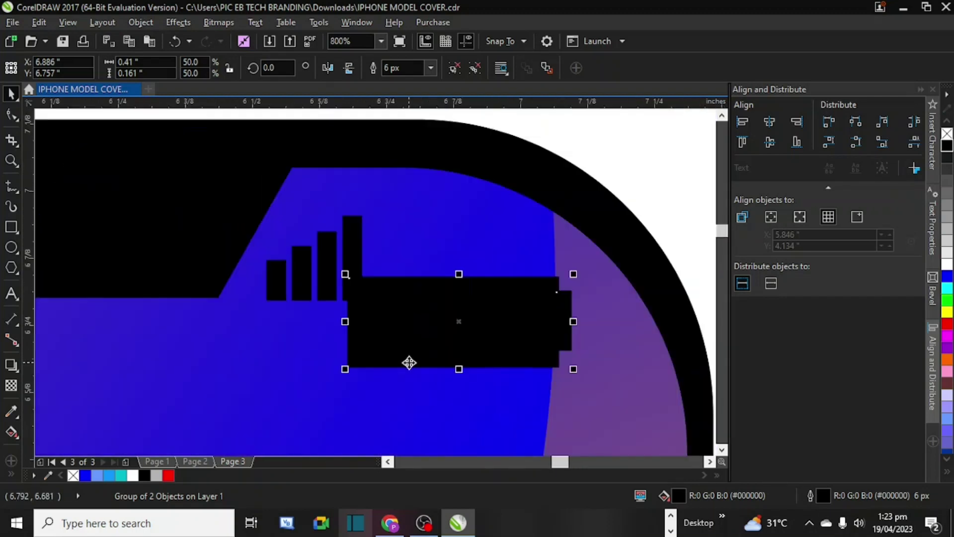
drag(380, 376, 421, 320)
scroll(421, 320, down, 3)
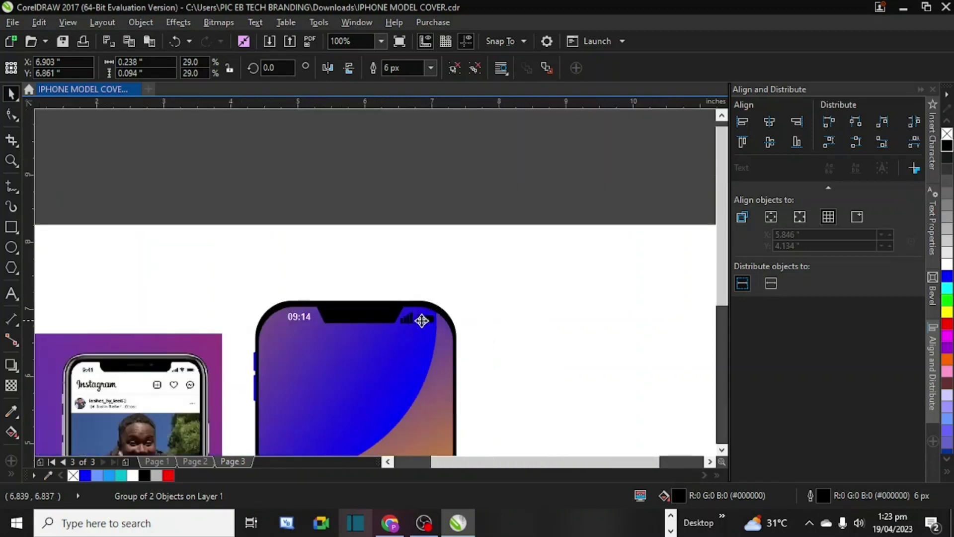
click(469, 386)
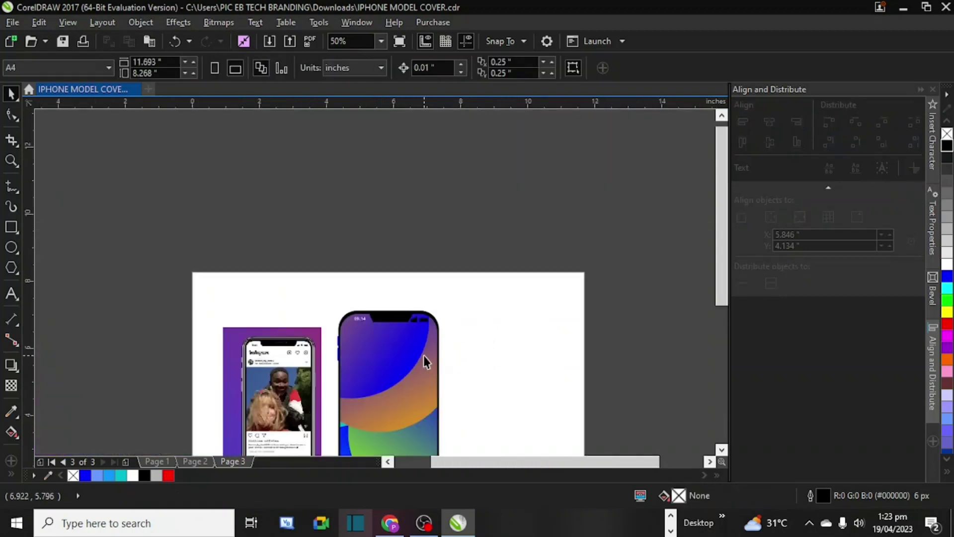
Step: Change the fill of the 09:14 time text to black
scroll(424, 356, up, 1)
drag(722, 277, 722, 294)
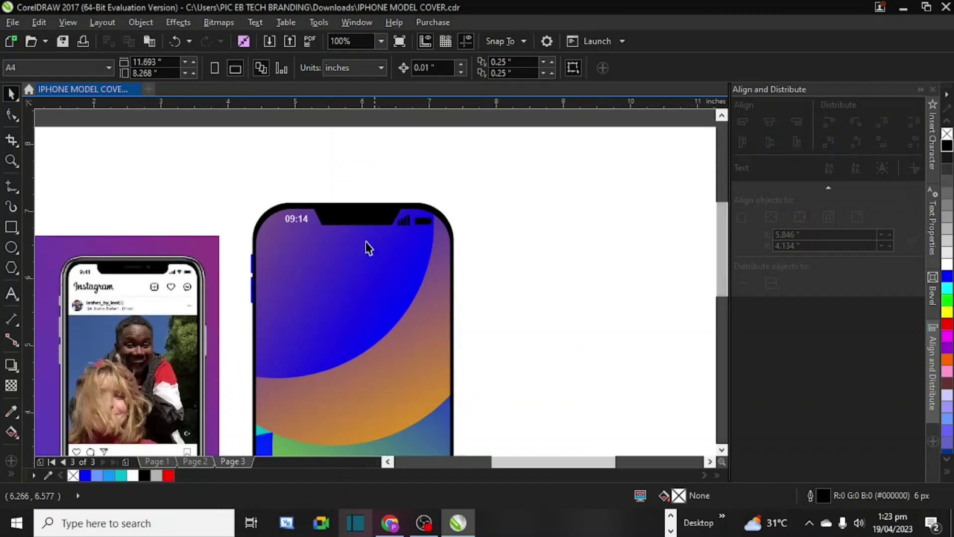
click(304, 220)
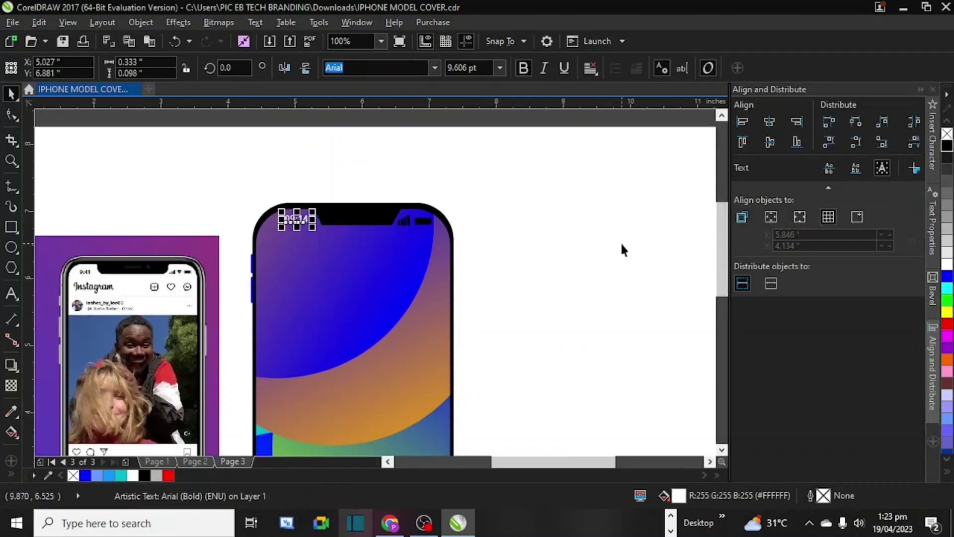
click(947, 148)
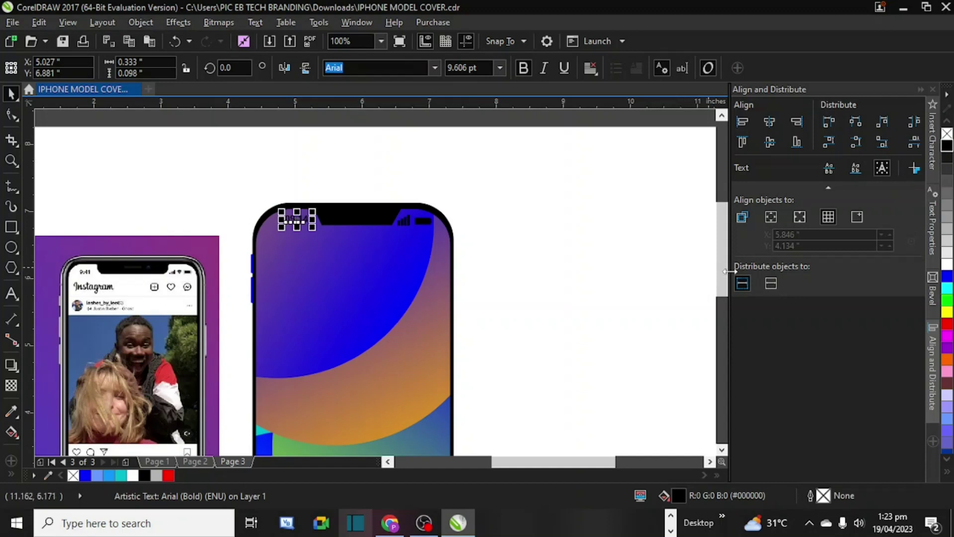
scroll(734, 270, down, 2)
scroll(735, 268, down, 1)
scroll(736, 269, up, 1)
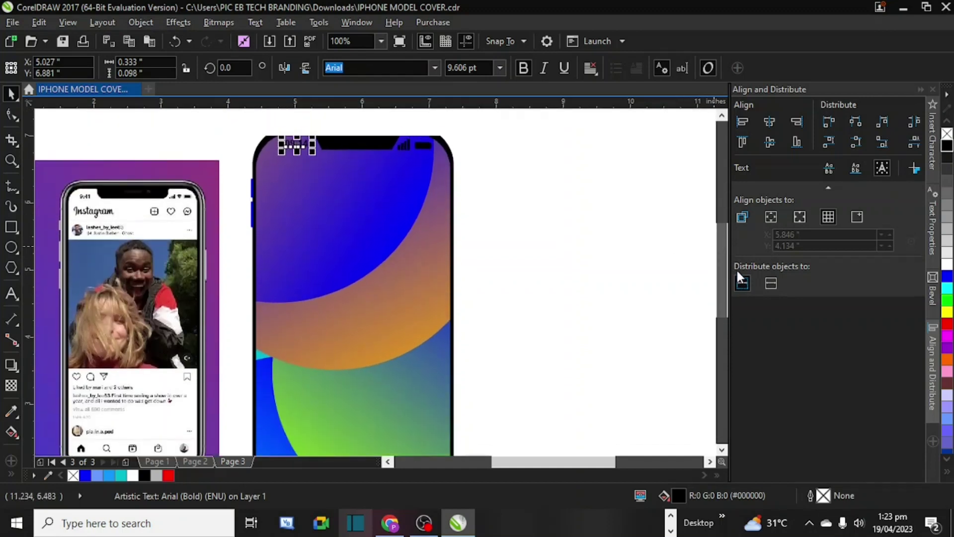
scroll(530, 254, down, 2)
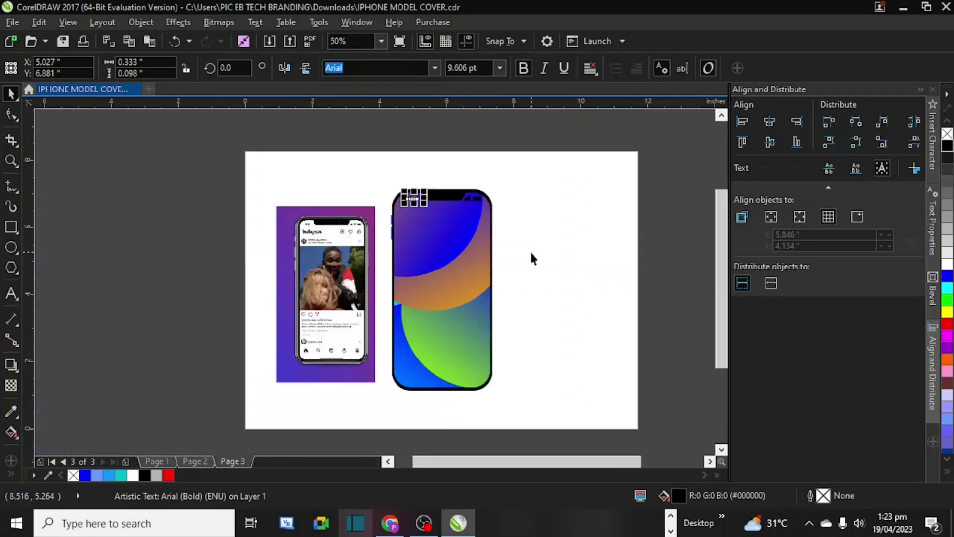
scroll(530, 253, down, 1)
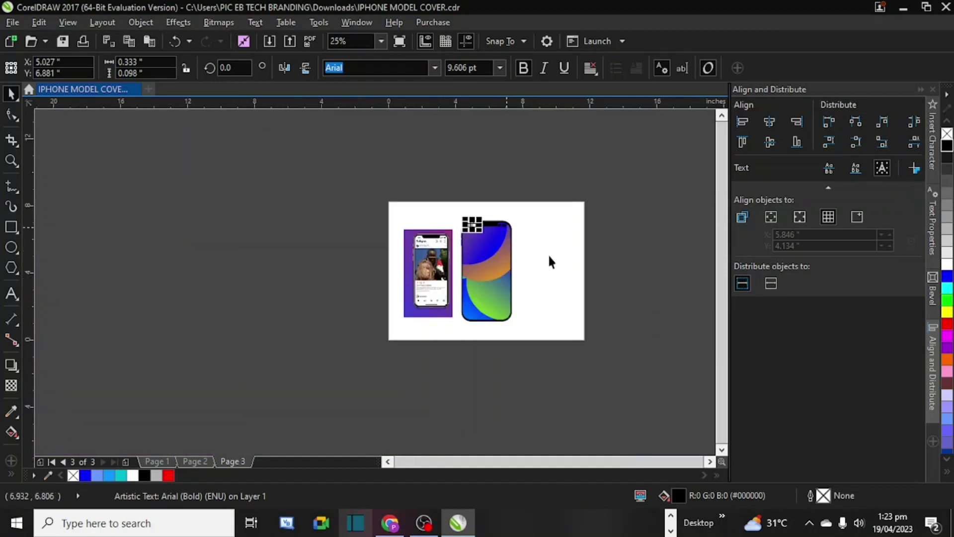
scroll(540, 256, up, 1)
scroll(539, 253, up, 1)
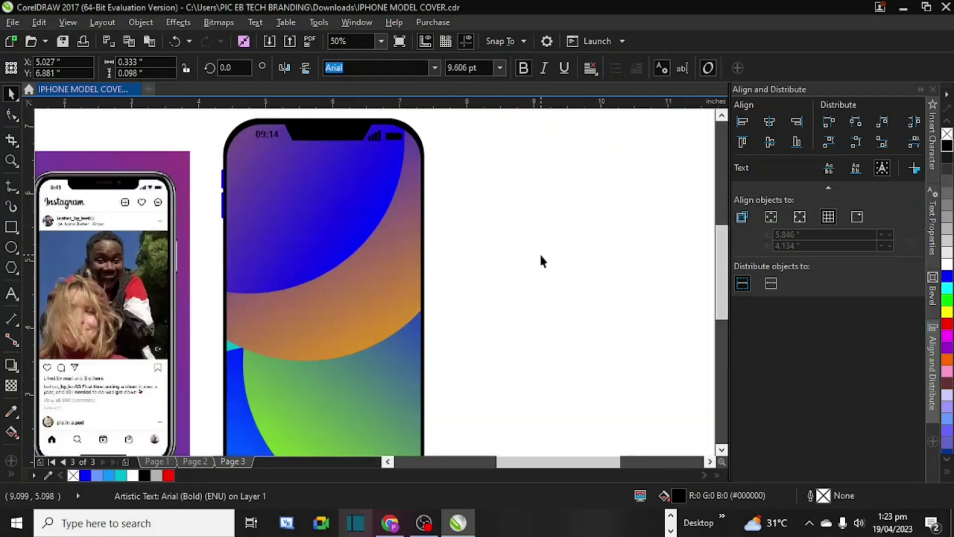
Step: Draw a rectangle about 3.979 by 6.875 inches beside the phone mockup and fill it white
scroll(375, 321, down, 1)
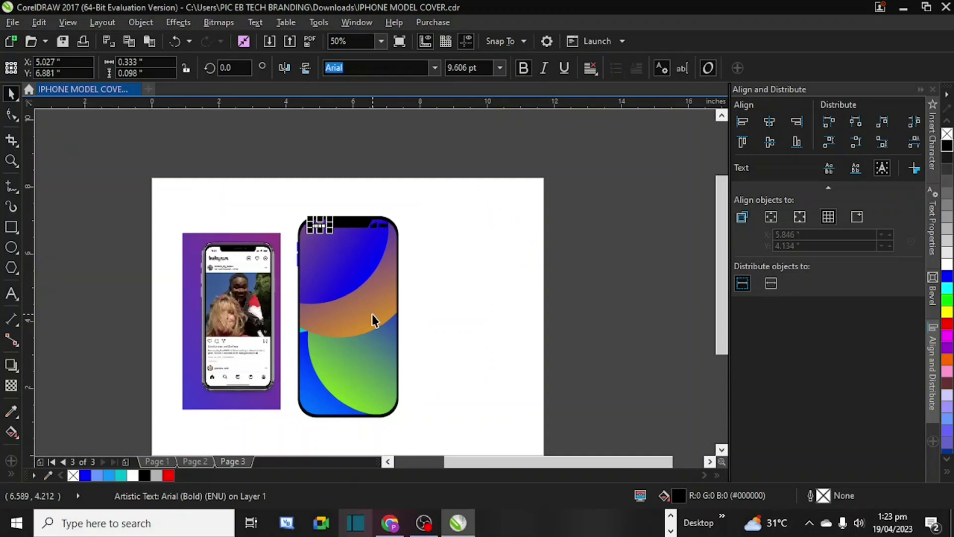
click(12, 226)
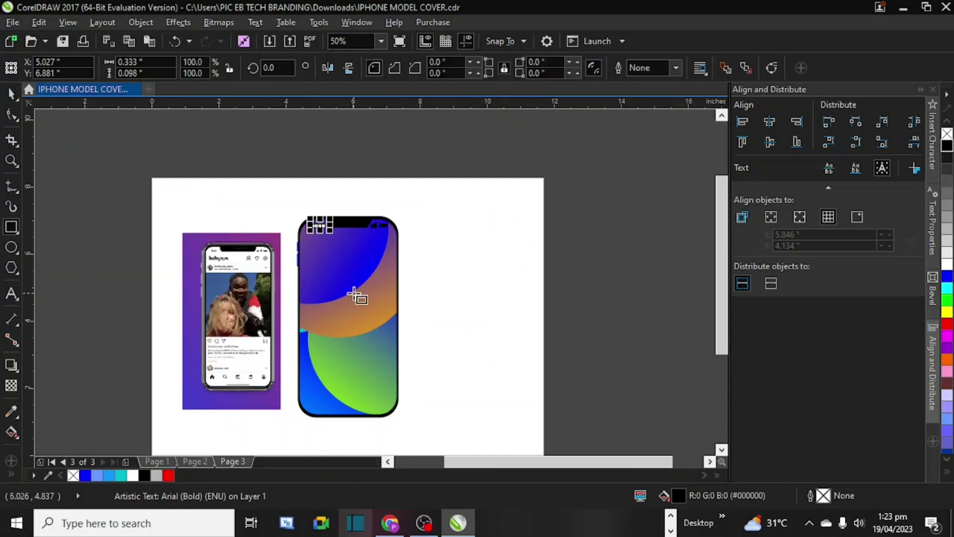
mouse_move(432, 204)
mouse_down()
mouse_move(495, 321)
mouse_move(568, 411)
mouse_move(565, 386)
mouse_up()
click(12, 94)
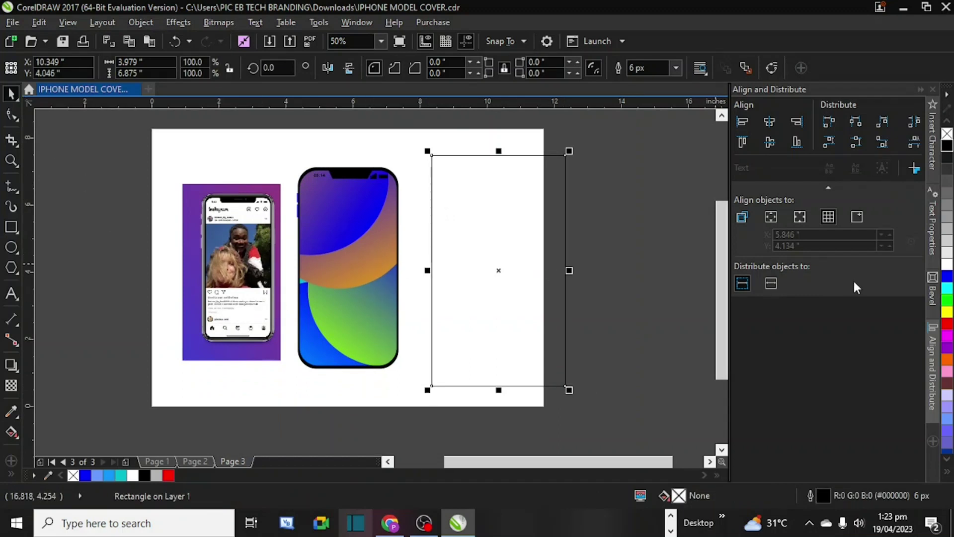
click(946, 269)
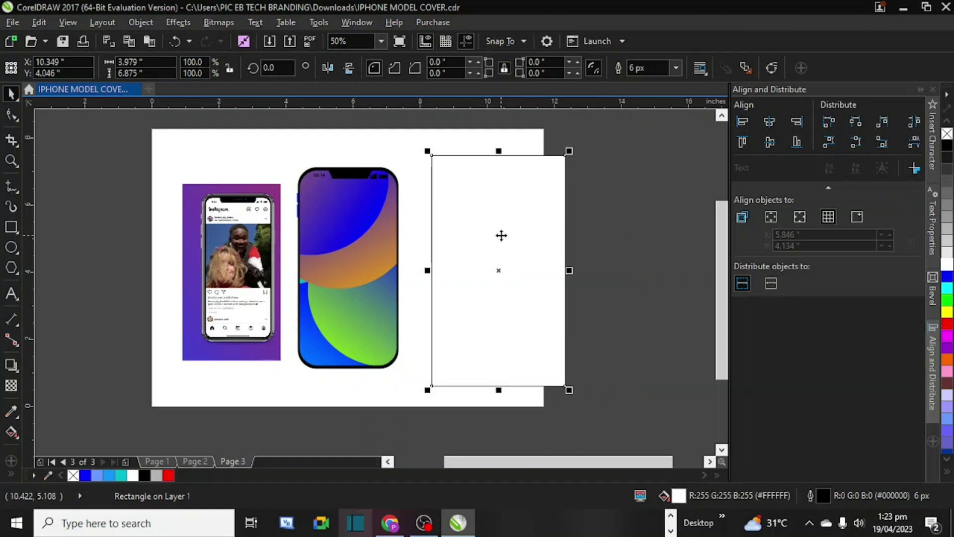
Step: PowerClip the white rectangle inside the phone's screen shape to cover the colourful wallpaper
right_click(517, 271)
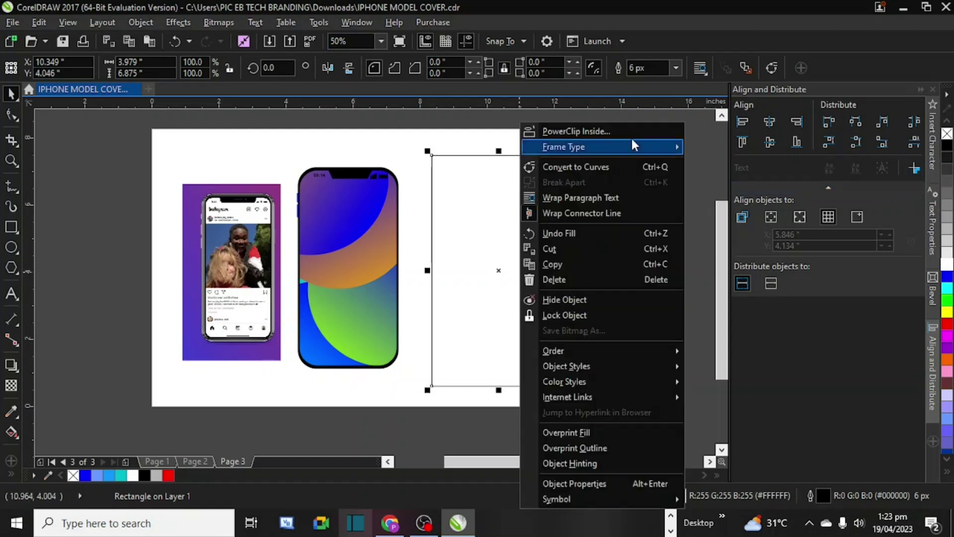
click(621, 134)
click(329, 270)
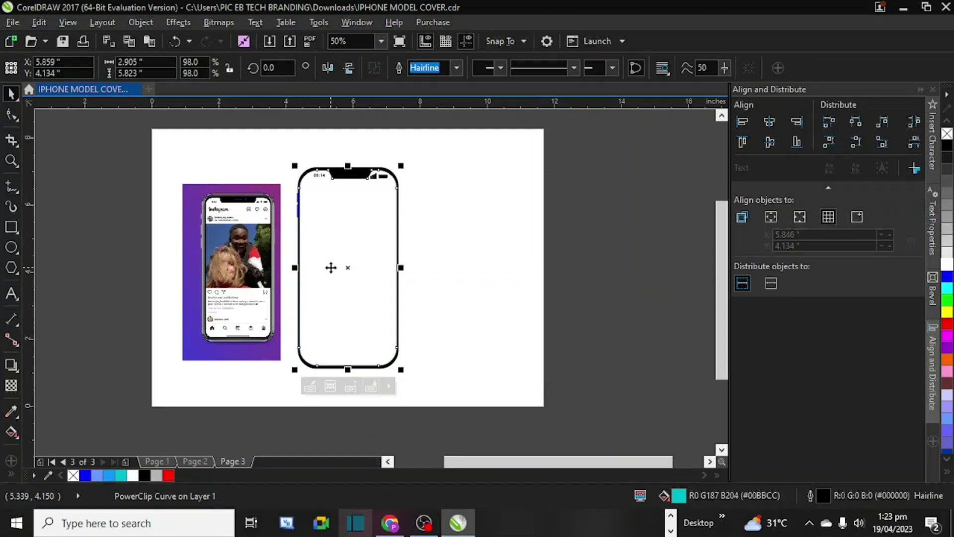
click(480, 255)
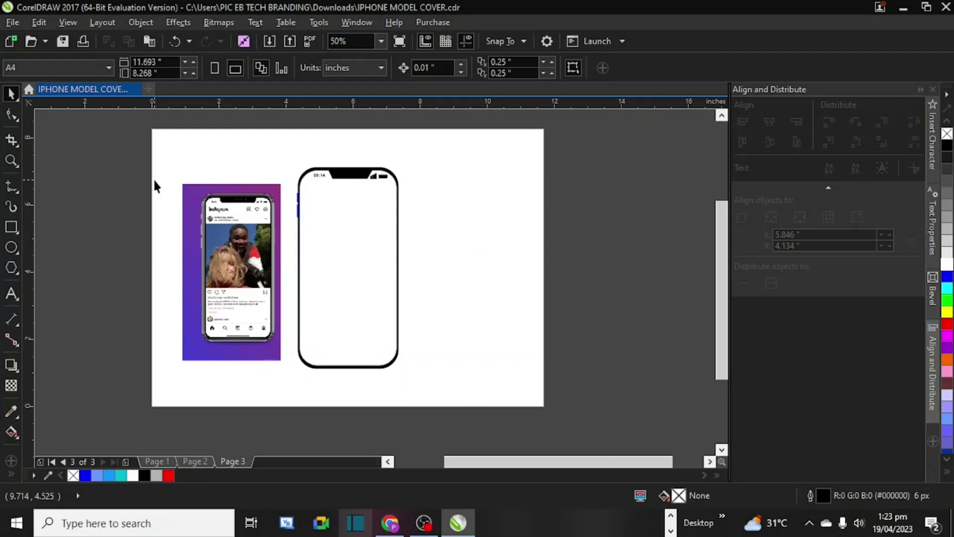
Step: Add the artistic text "Istagram" outside the page beside the reference image and enlarge it to about 58 pt
scroll(211, 208, up, 3)
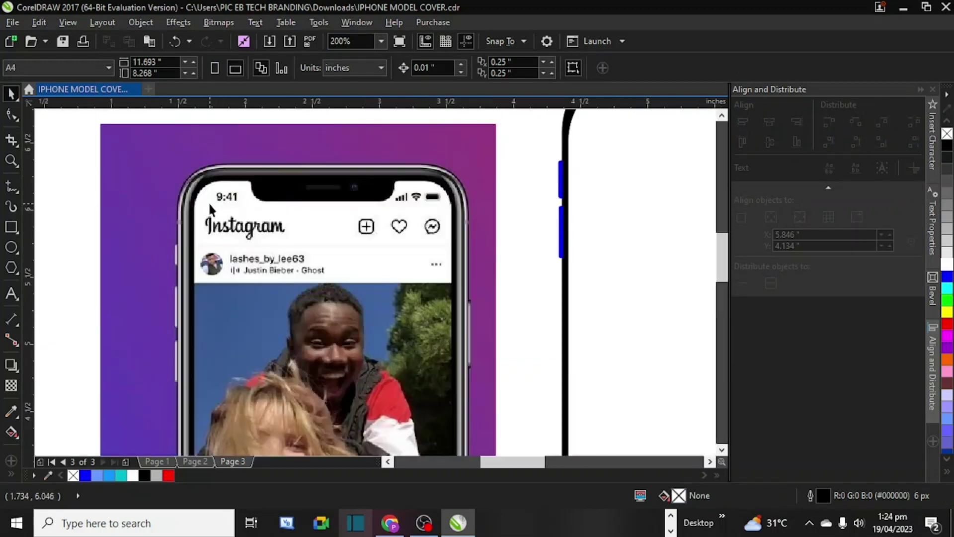
scroll(211, 208, up, 1)
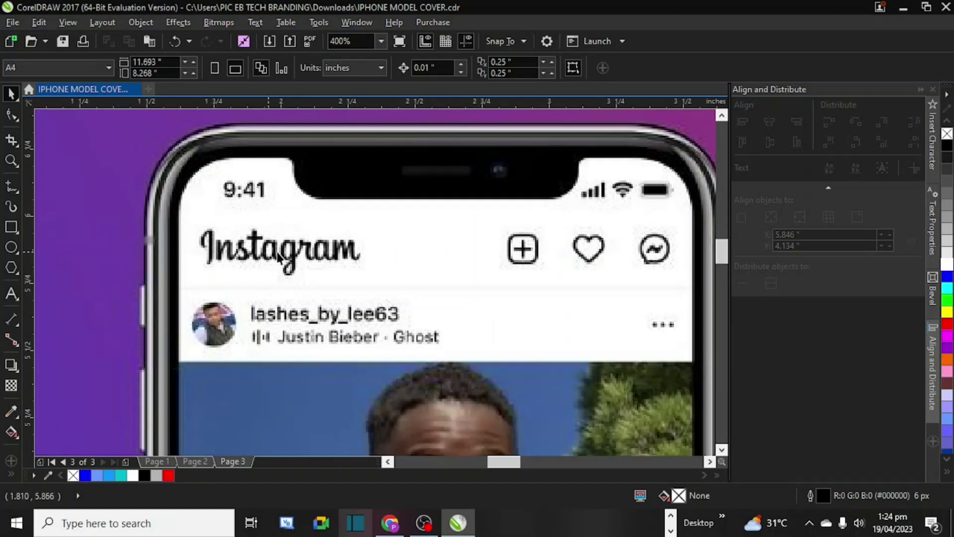
scroll(288, 256, down, 4)
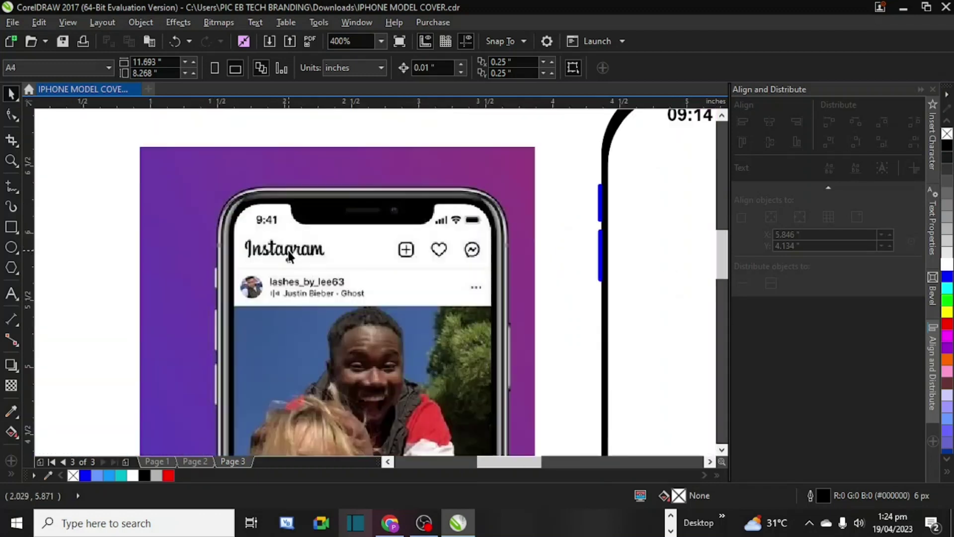
click(11, 294)
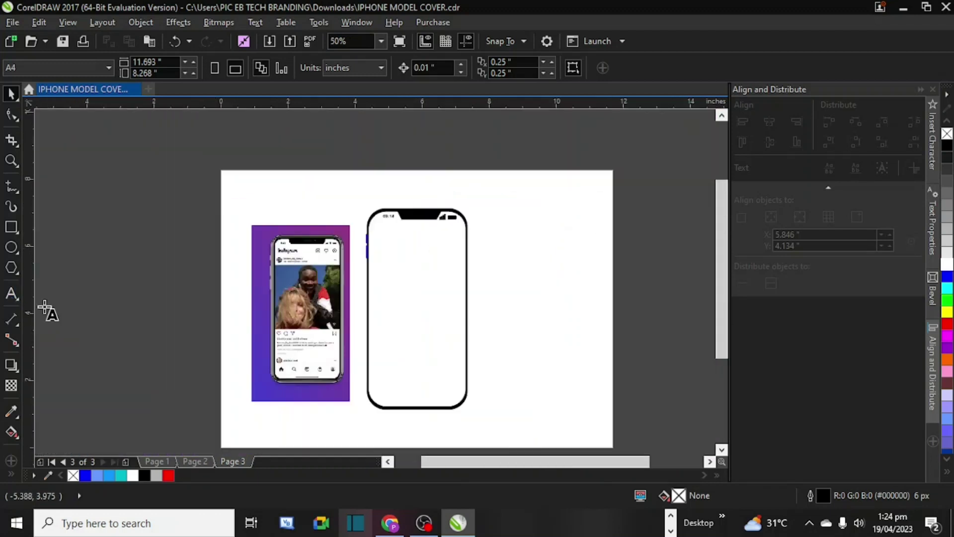
click(120, 326)
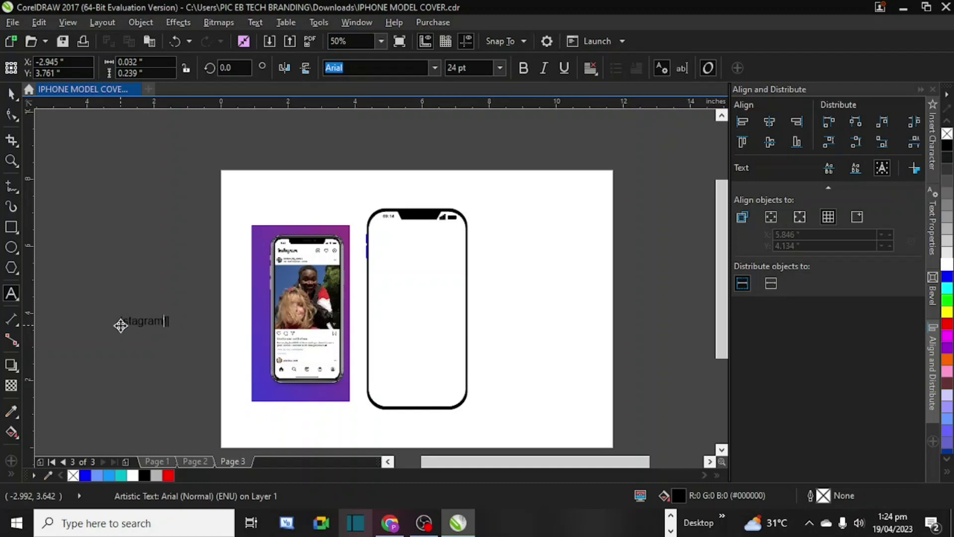
click(7, 96)
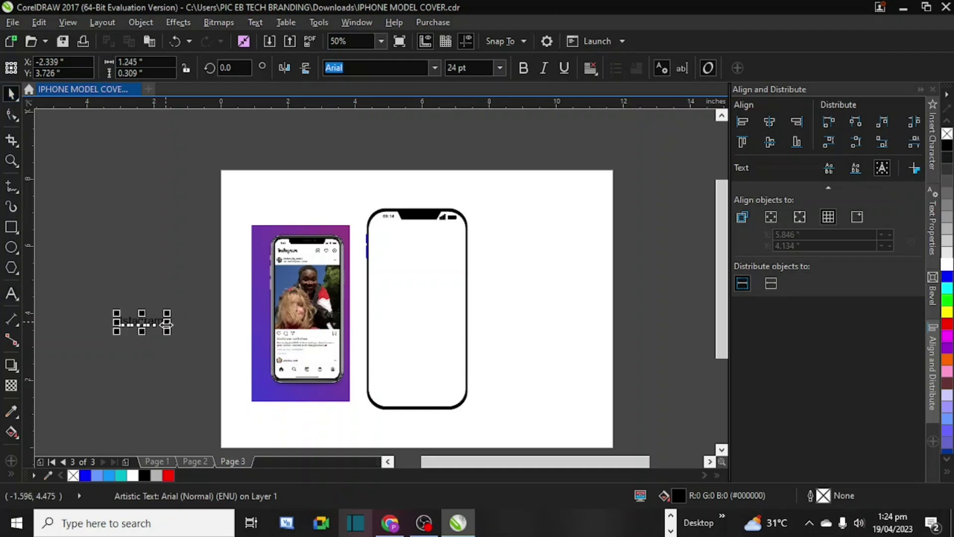
drag(167, 331, 225, 366)
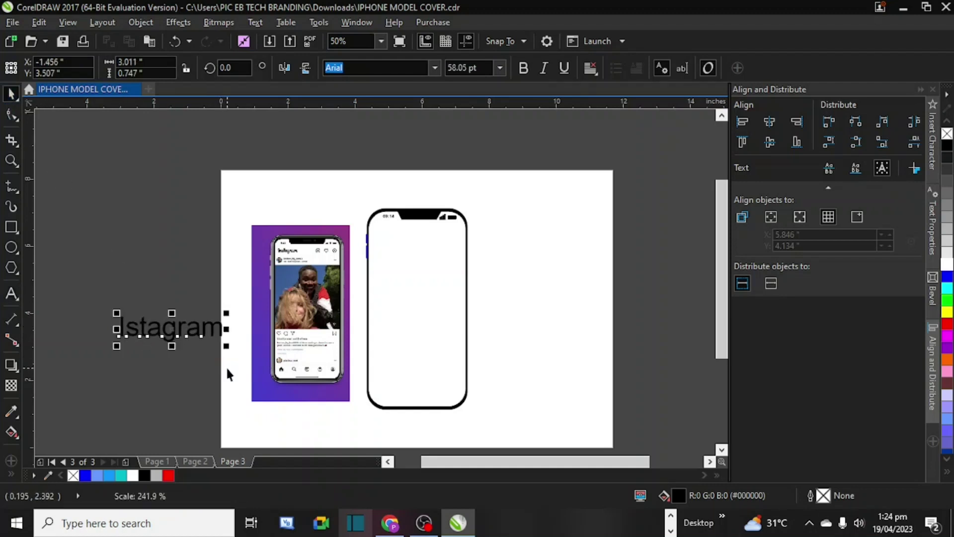
Step: Add the note "FONT NAME: FSD" above the reference image
click(11, 292)
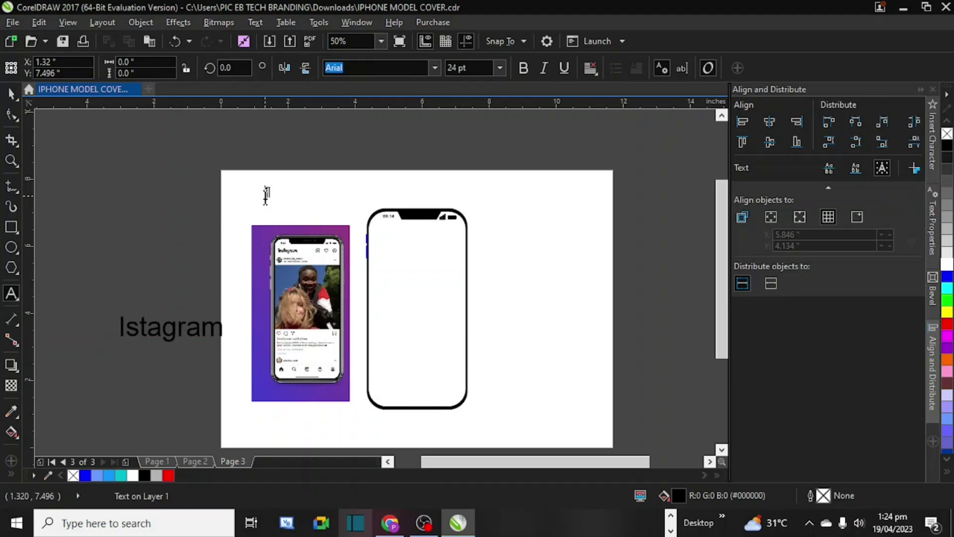
text(FONT NAME: FSD)
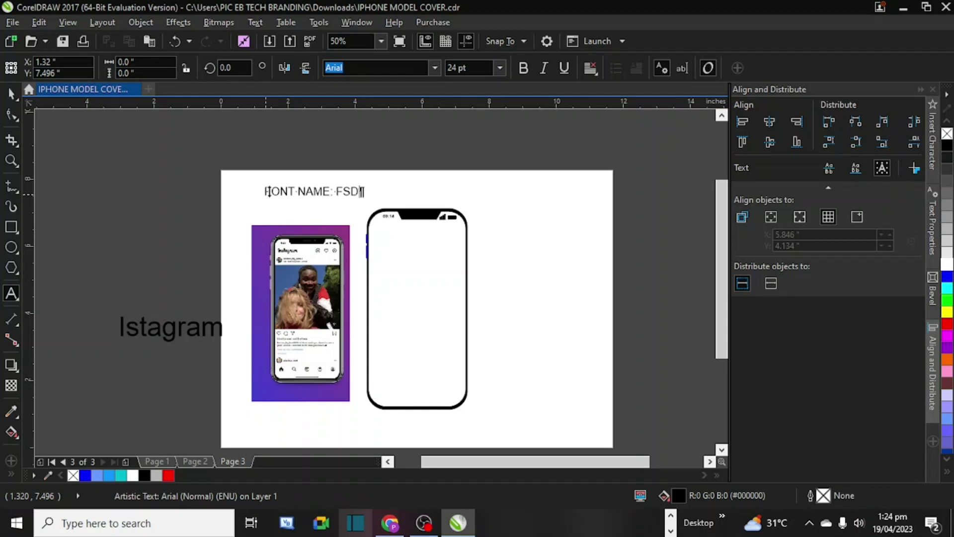
key(Escape)
click(13, 95)
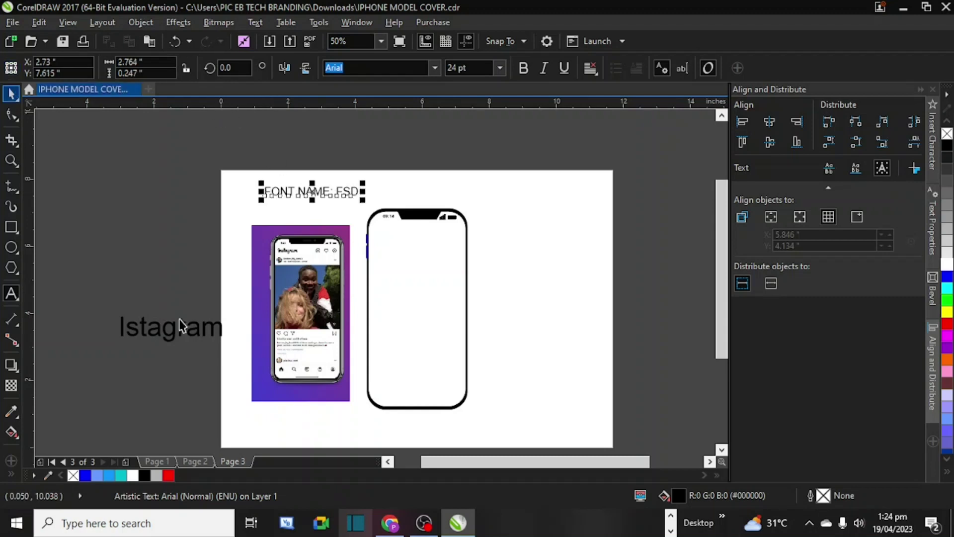
Step: Change the font of the Istagram text to FSP DEMO - Blue Vinyl
click(199, 341)
click(358, 68)
key(BackSpace)
text(FSP DEMO - Blue Vinyl)
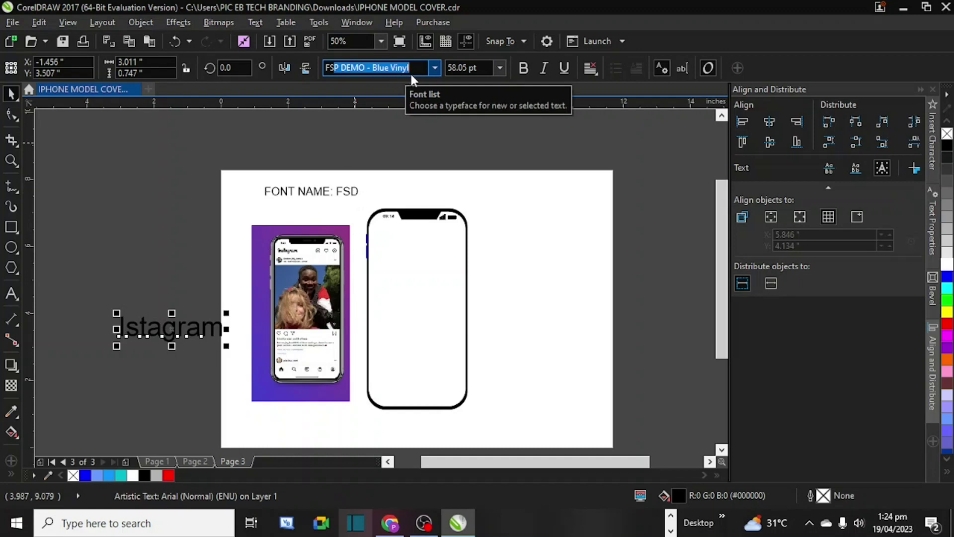
key(Return)
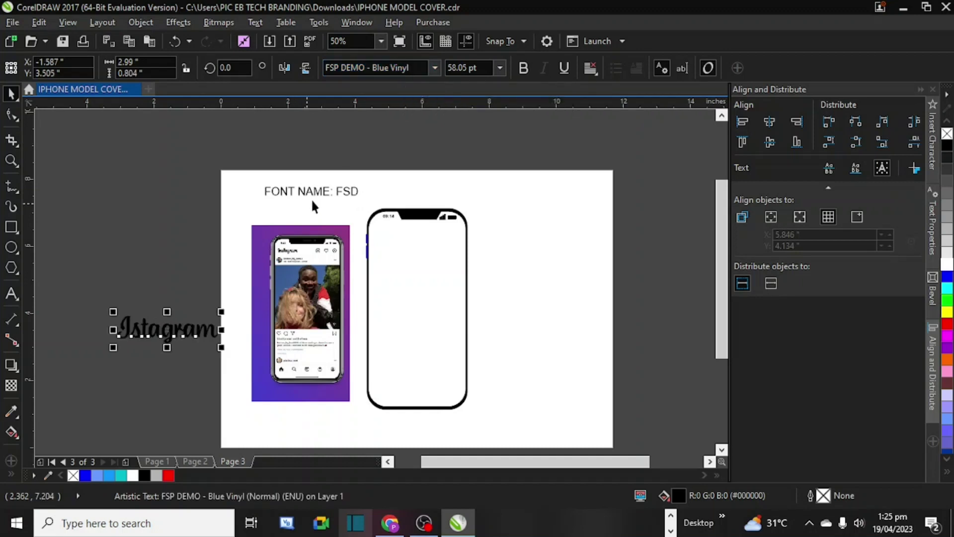
Step: Edit the font note above the reference image to read "FONT NAME: FSP DEMO blue vinyl", and delete the note
click(321, 190)
click(11, 294)
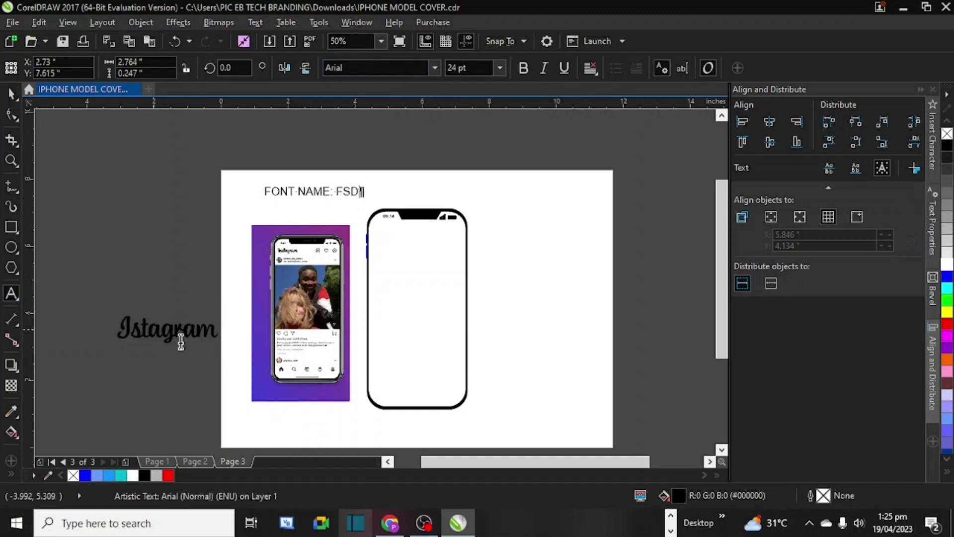
key(BackSpace)
text(P)
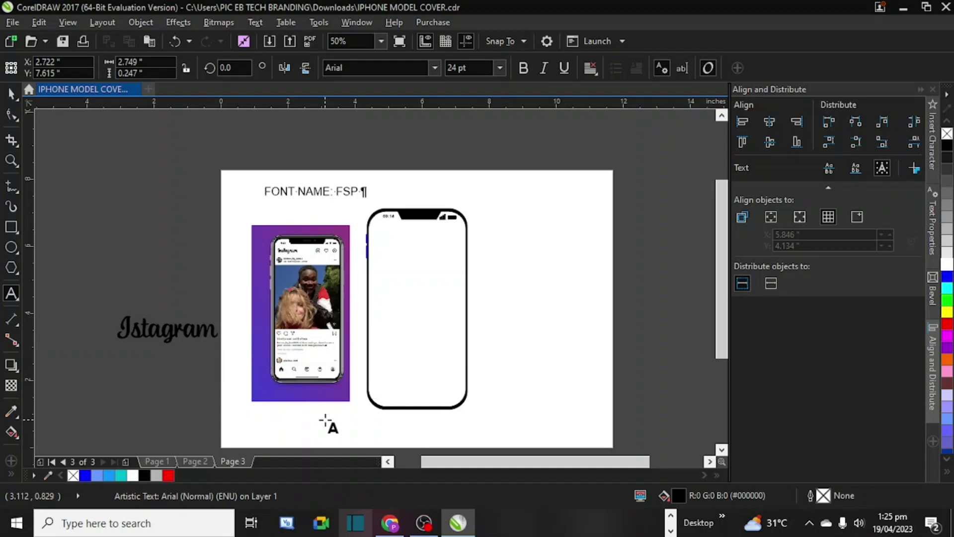
text( DEMO blue )
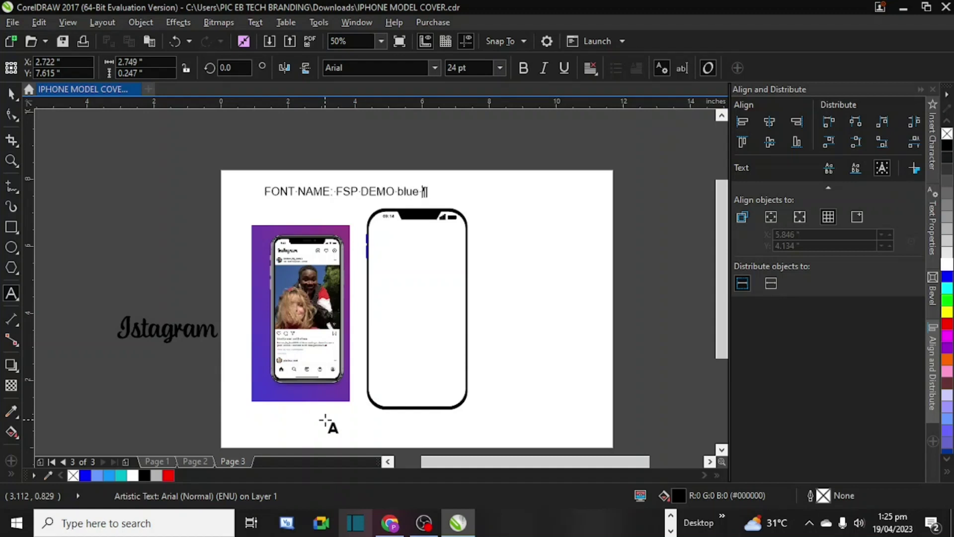
text(vinyl)
key(Escape)
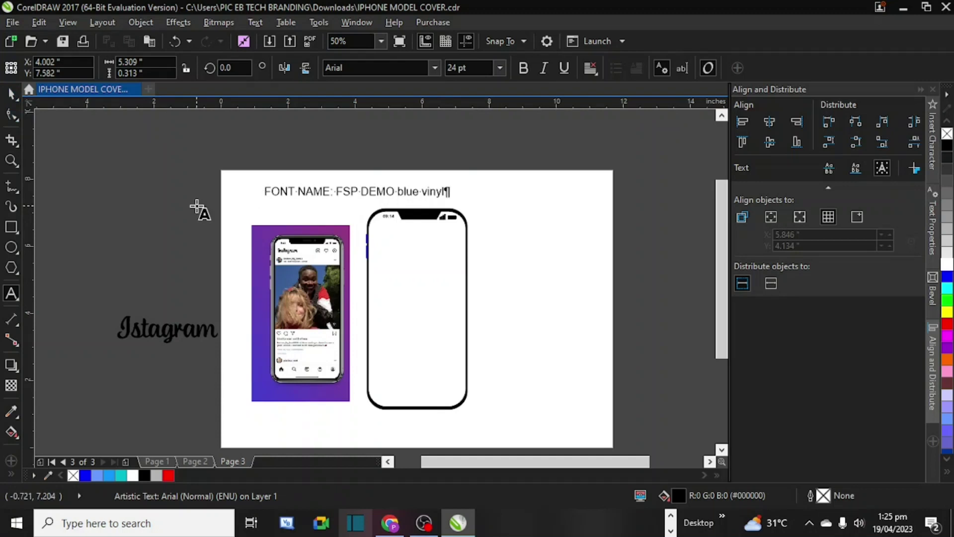
click(12, 98)
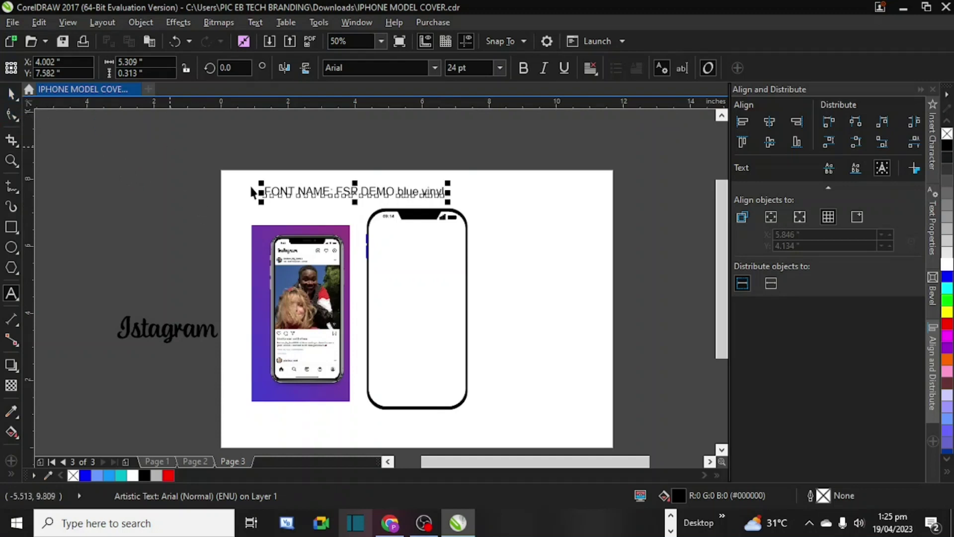
key(Delete)
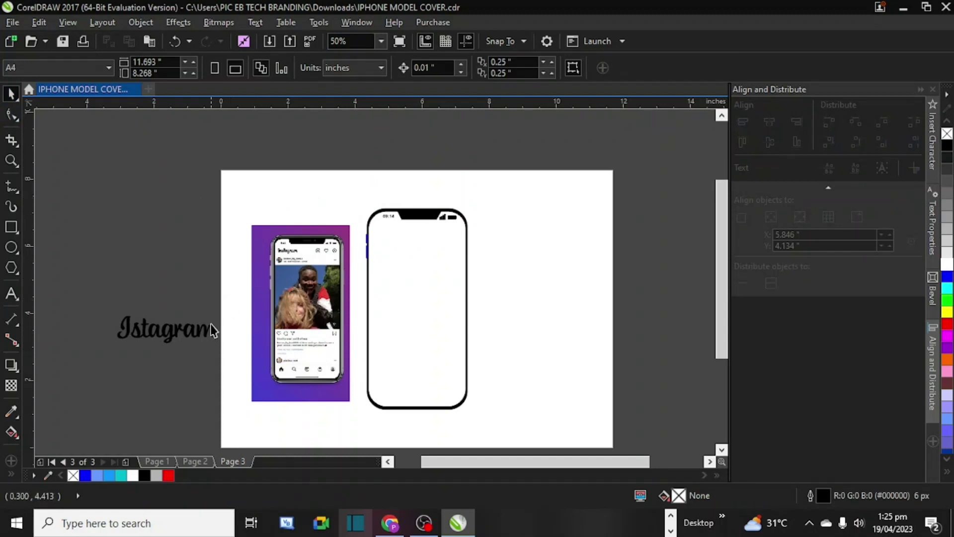
Step: Move the Istagram text onto the phone just below the 09:14 time and shrink it to fit the header
drag(212, 334, 420, 260)
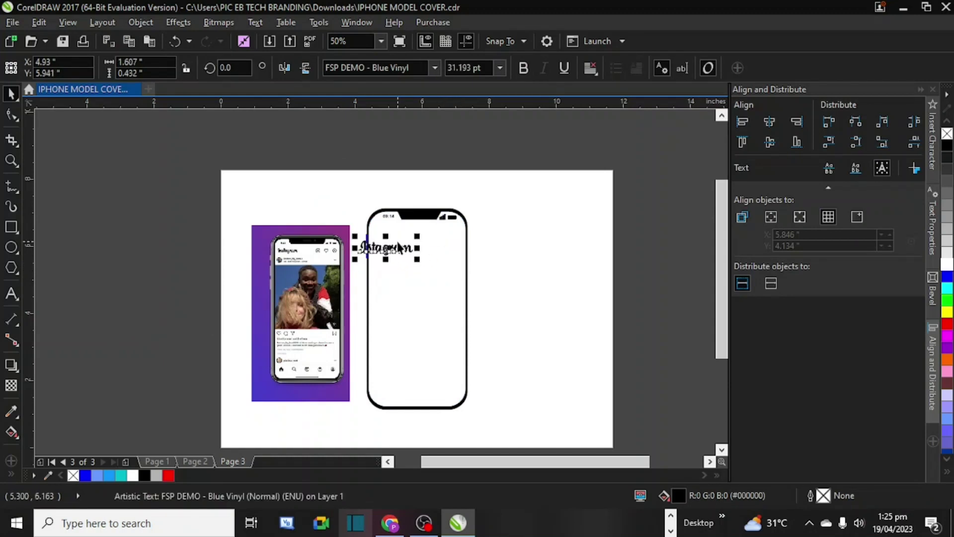
scroll(397, 247, up, 2)
scroll(398, 247, up, 2)
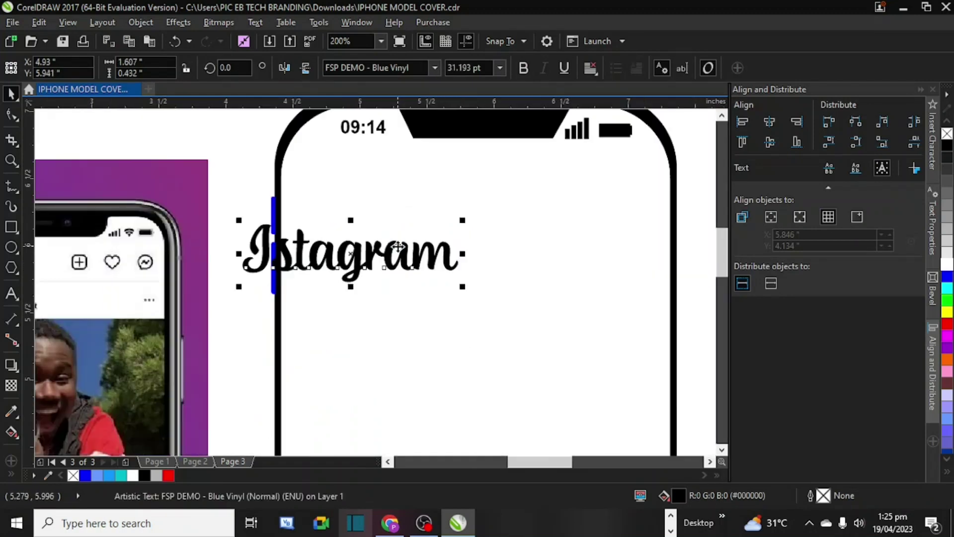
scroll(398, 247, down, 1)
drag(318, 267, 343, 262)
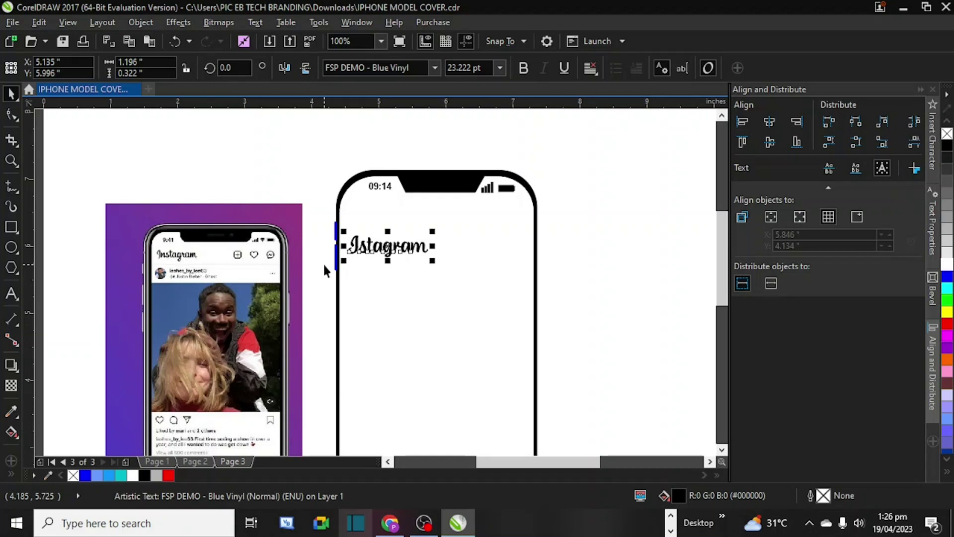
drag(390, 252, 403, 222)
click(624, 299)
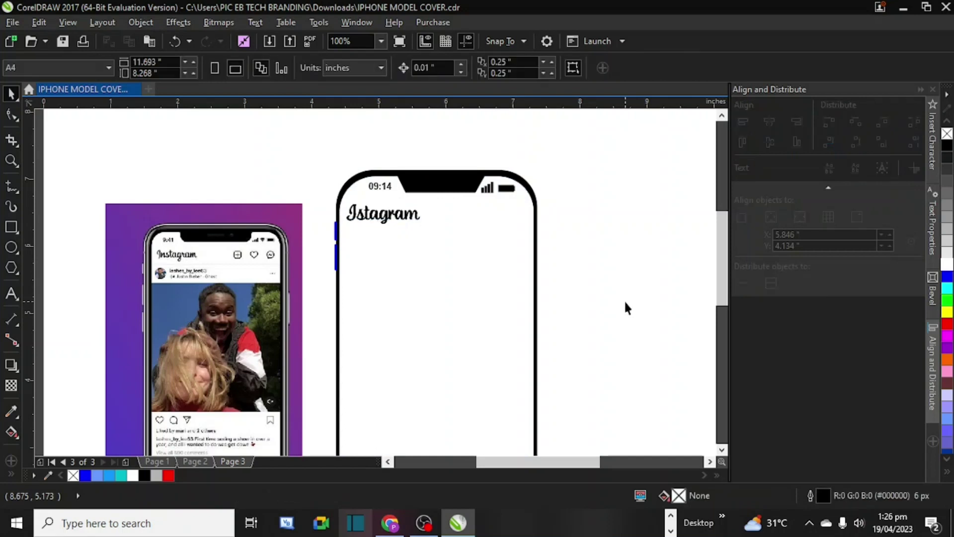
Step: Import the pngtree-instagram-icons-set image and place it beside the phone at about 3.167 by 3.167 inches
right_click(579, 284)
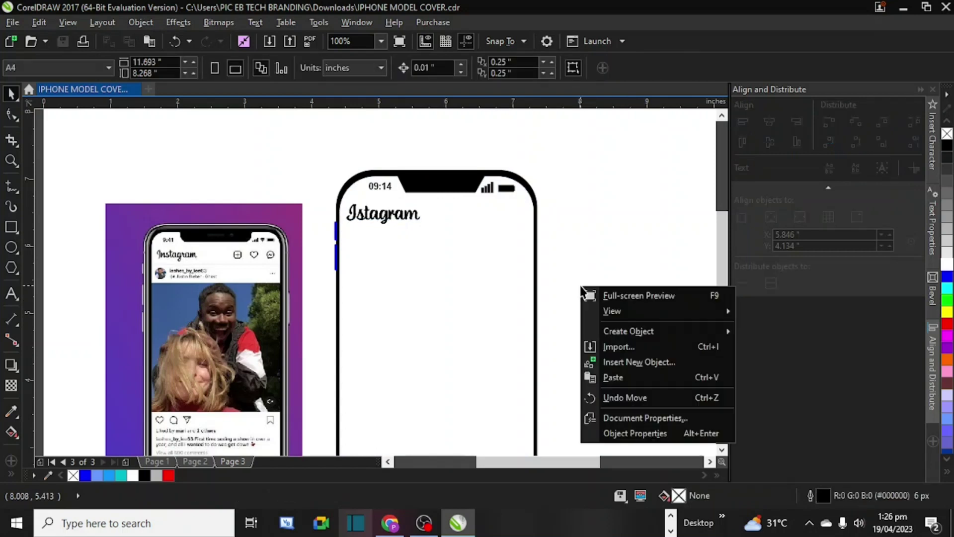
click(493, 326)
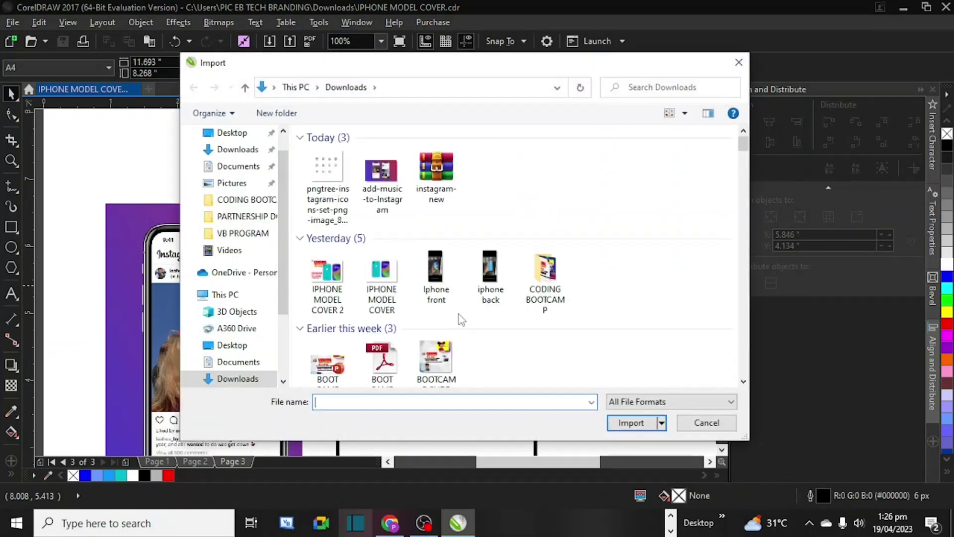
click(382, 154)
click(627, 423)
drag(573, 173, 701, 417)
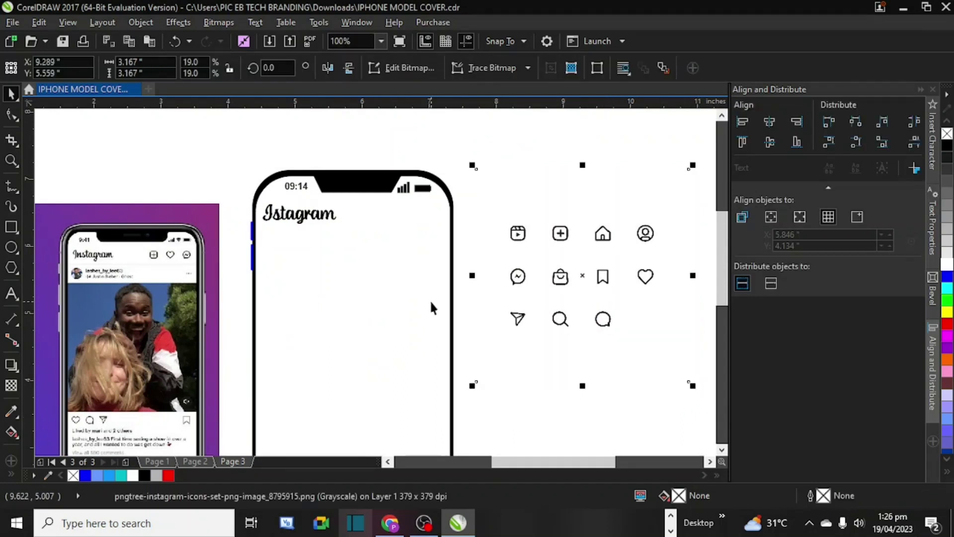
mouse_move(565, 288)
mouse_down()
mouse_move(469, 293)
mouse_move(576, 293)
mouse_move(570, 283)
mouse_up()
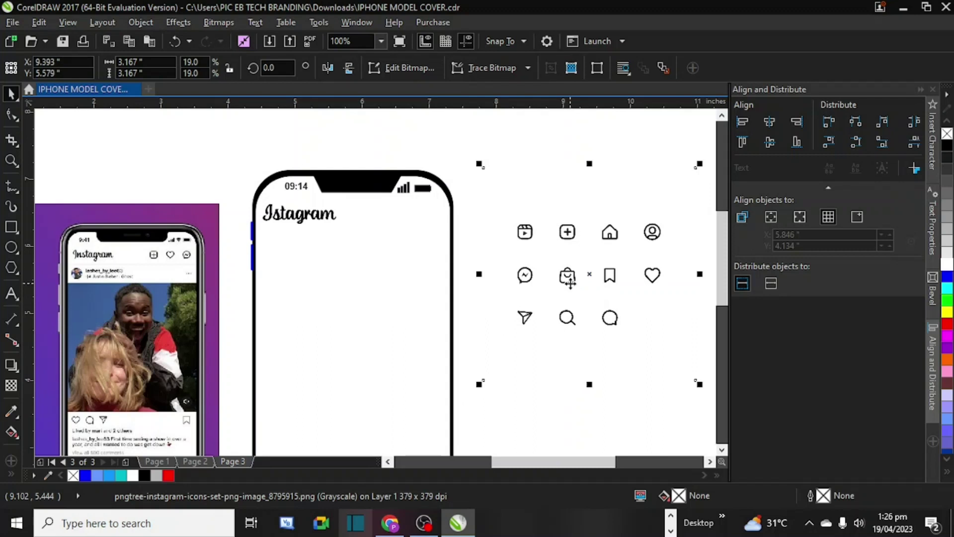
Step: Duplicate the imported icon set image and place the copy directly below the original
scroll(570, 283, down, 1)
drag(571, 282, 571, 386)
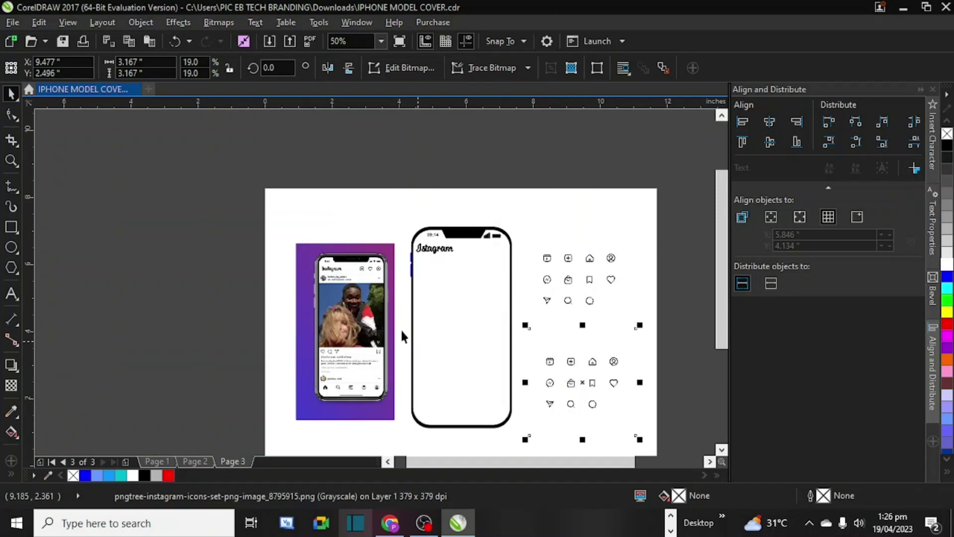
scroll(367, 262, up, 2)
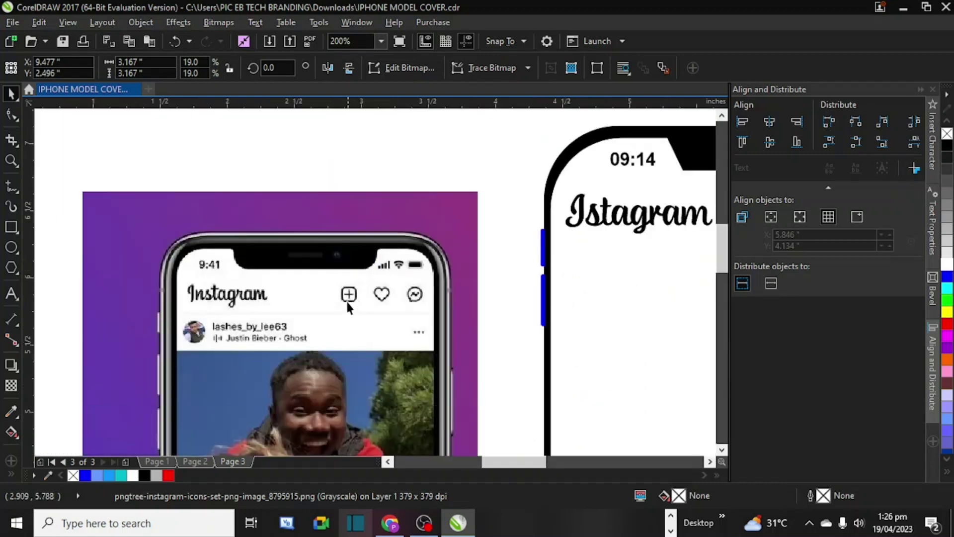
Step: Crop the upper icon set image down to just the plus-in-square icon
scroll(392, 291, down, 2)
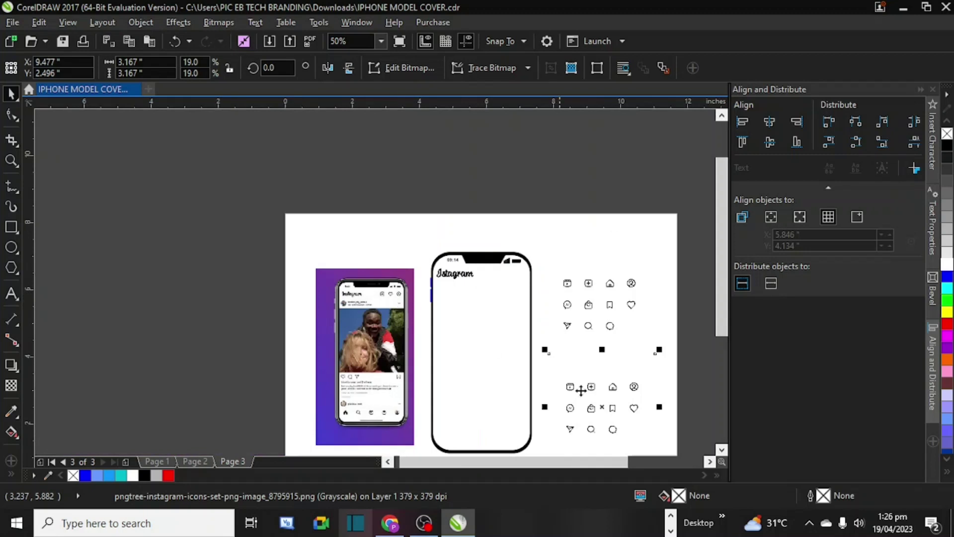
click(620, 303)
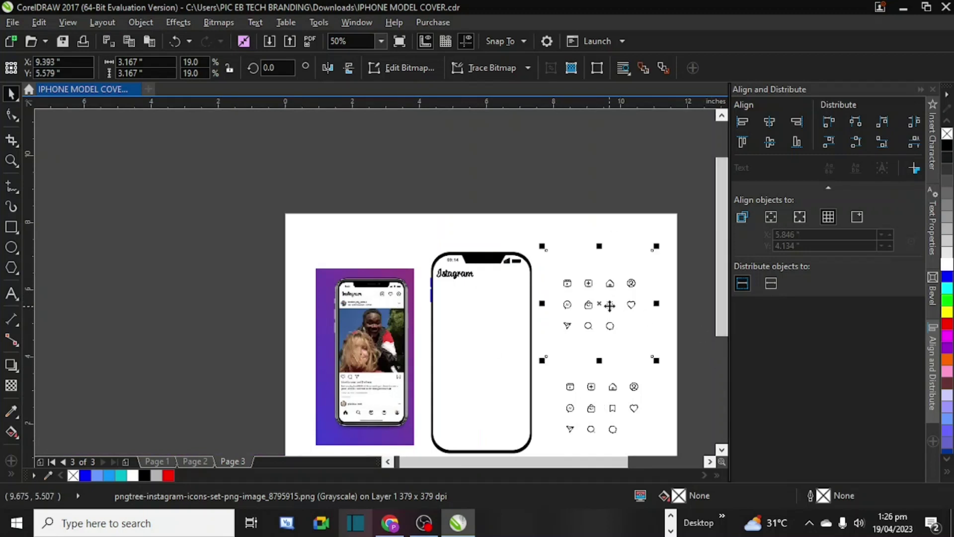
scroll(617, 303, up, 1)
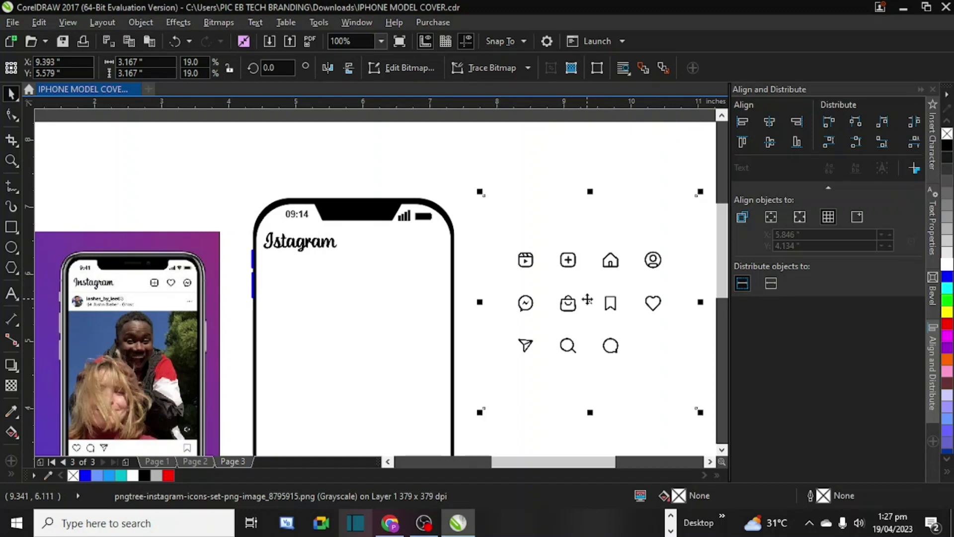
click(11, 140)
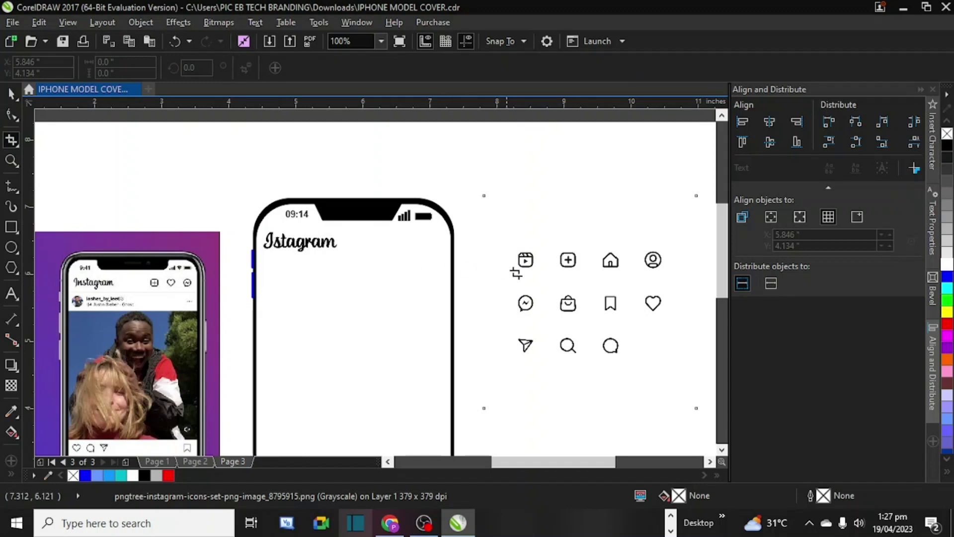
drag(555, 246, 578, 270)
double_click(578, 271)
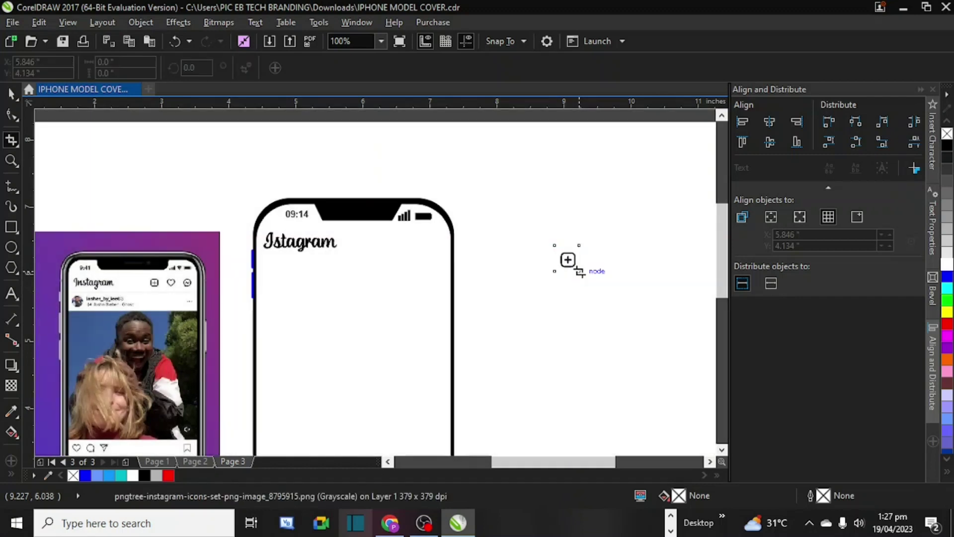
Step: Convert the cropped plus icon to vector with an Outline Trace of type Clipart, keeping the default trace settings
click(10, 94)
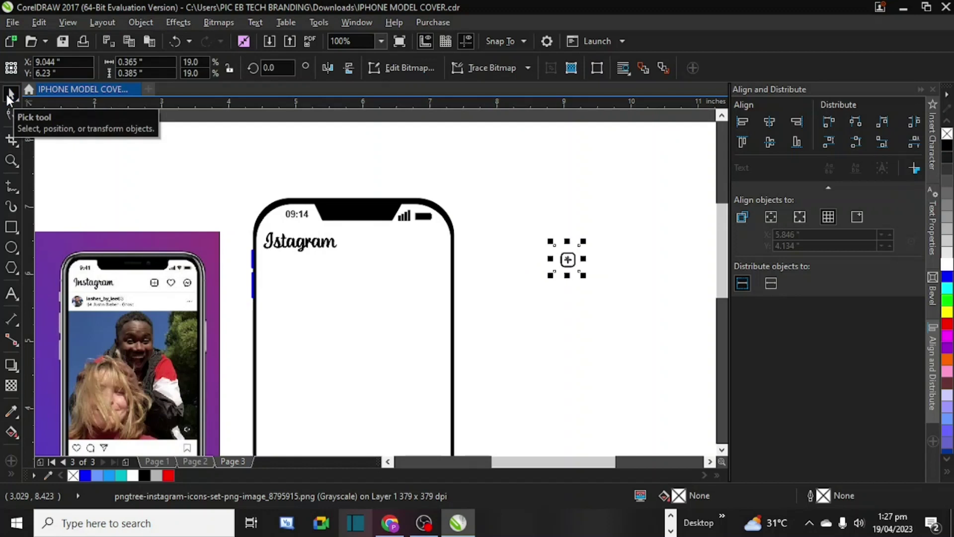
click(529, 68)
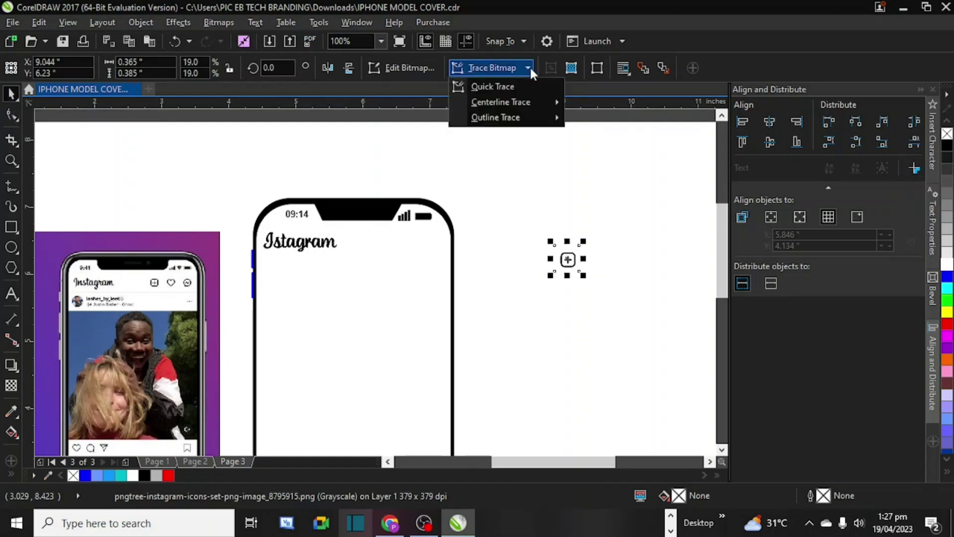
mouse_move(543, 115)
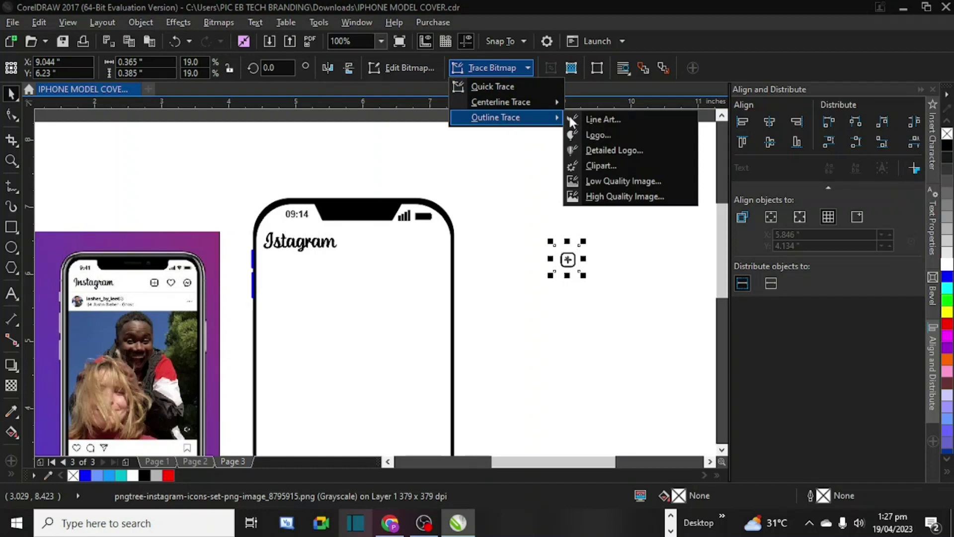
click(594, 165)
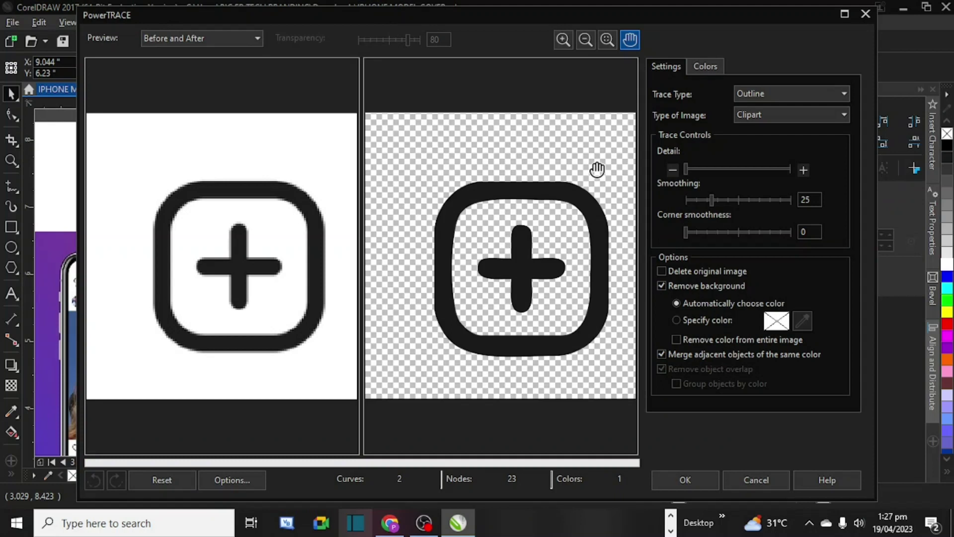
click(666, 479)
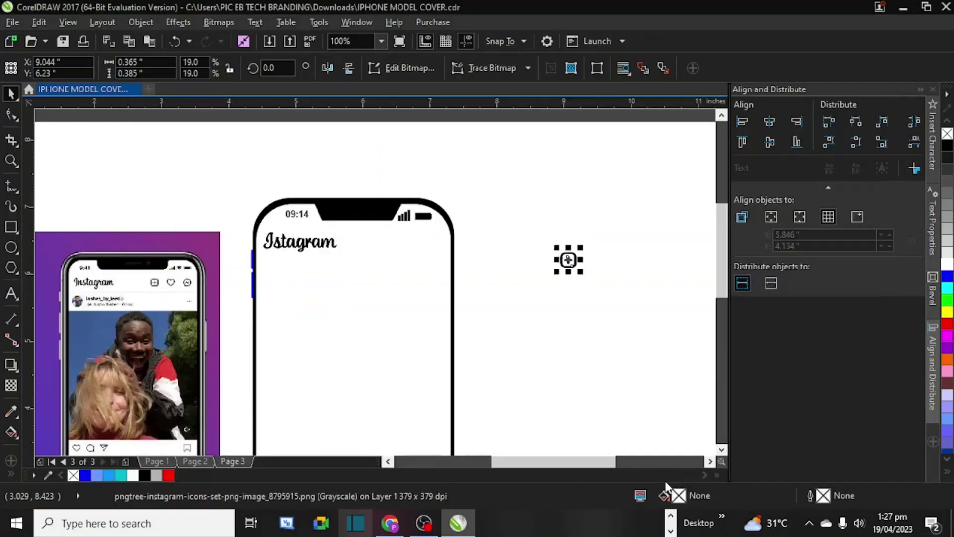
Step: Move the traced plus icon off the original bitmap toward the phone and delete the bitmap
drag(562, 256, 501, 256)
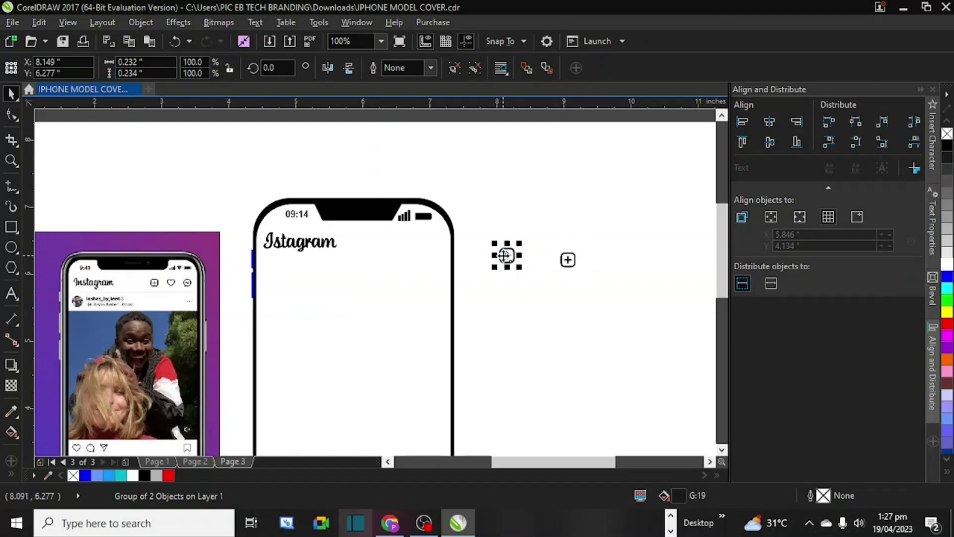
click(567, 261)
key(Delete)
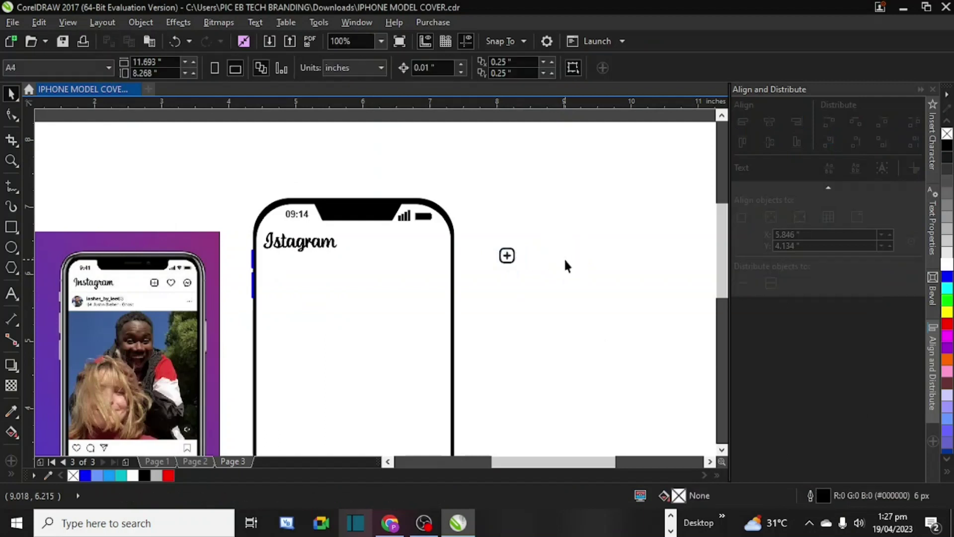
Step: Place the traced plus icon in the phone header below the signal bars and shrink it to about 0.19 by 0.19 inches
drag(537, 234, 480, 278)
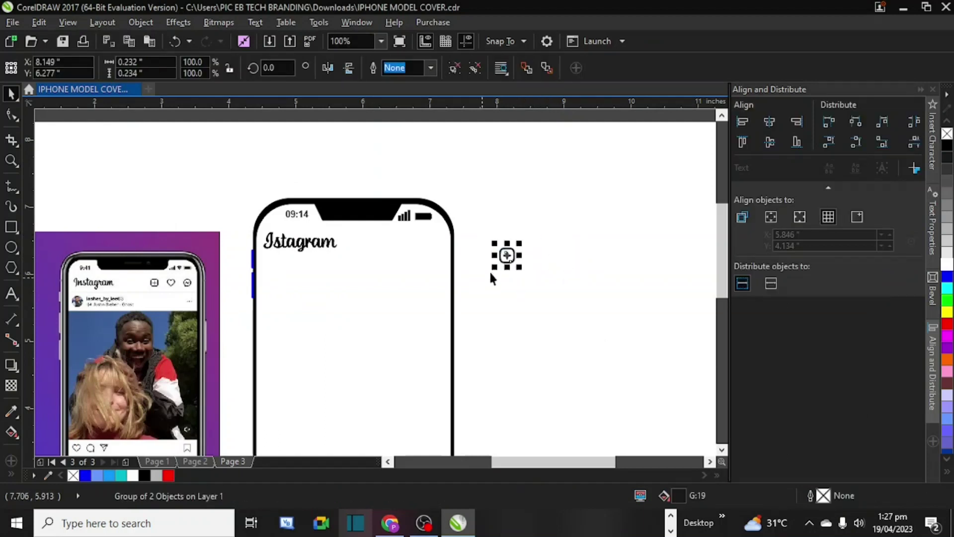
scroll(507, 256, up, 2)
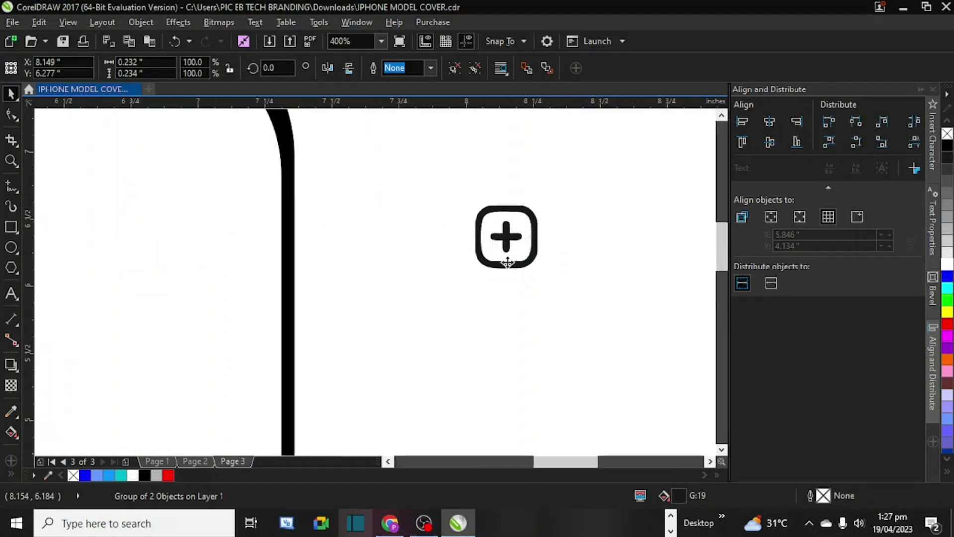
scroll(507, 259, down, 1)
drag(507, 260, 288, 227)
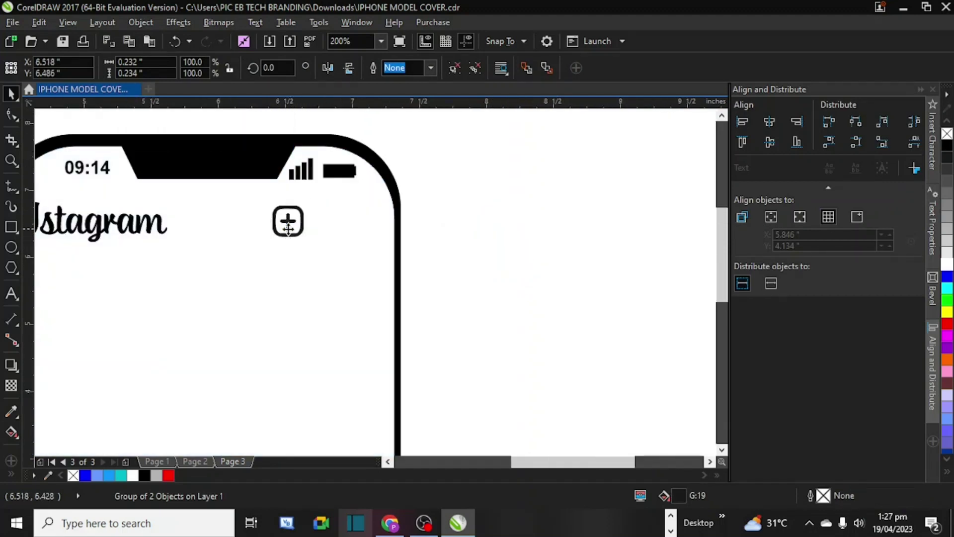
scroll(288, 227, down, 1)
scroll(288, 227, up, 2)
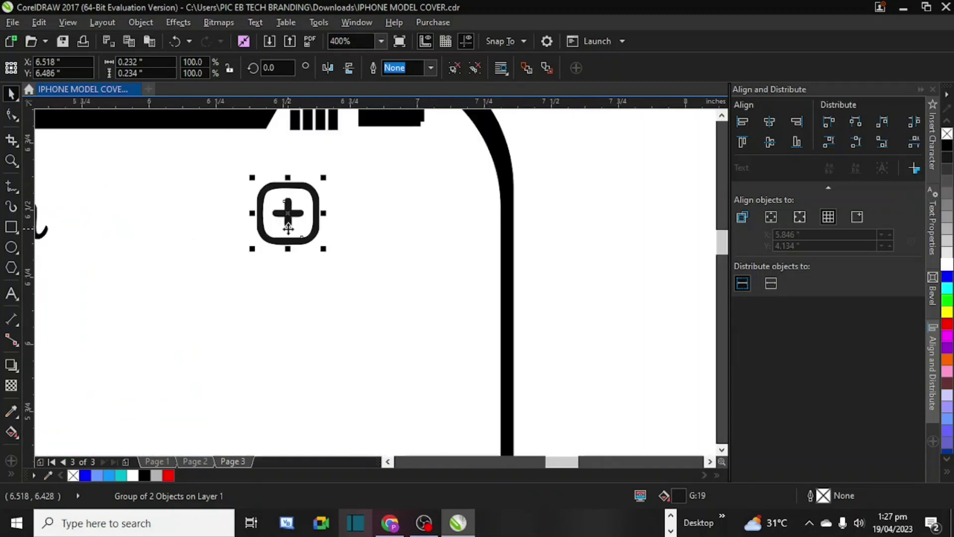
drag(323, 178, 319, 185)
drag(304, 221, 286, 218)
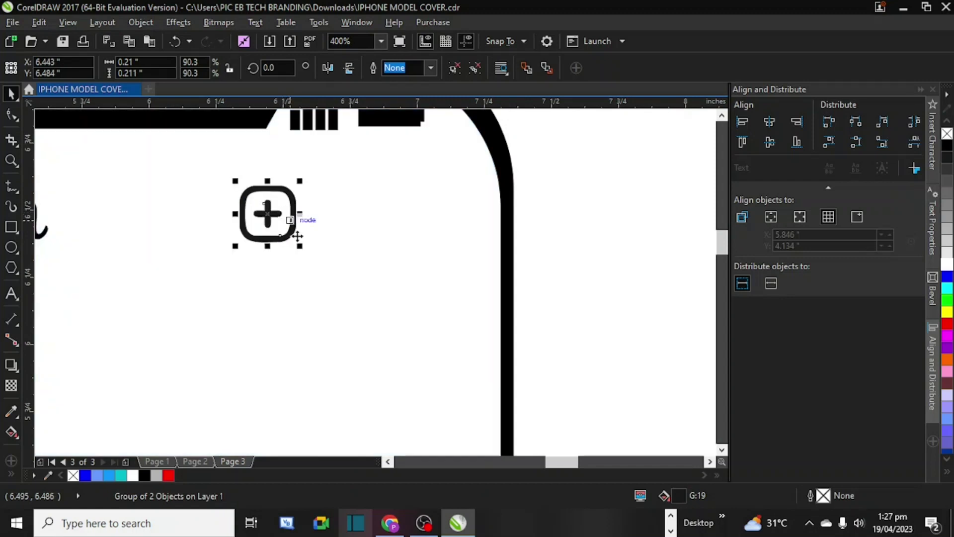
drag(304, 250, 297, 246)
drag(267, 208, 266, 225)
scroll(266, 224, down, 2)
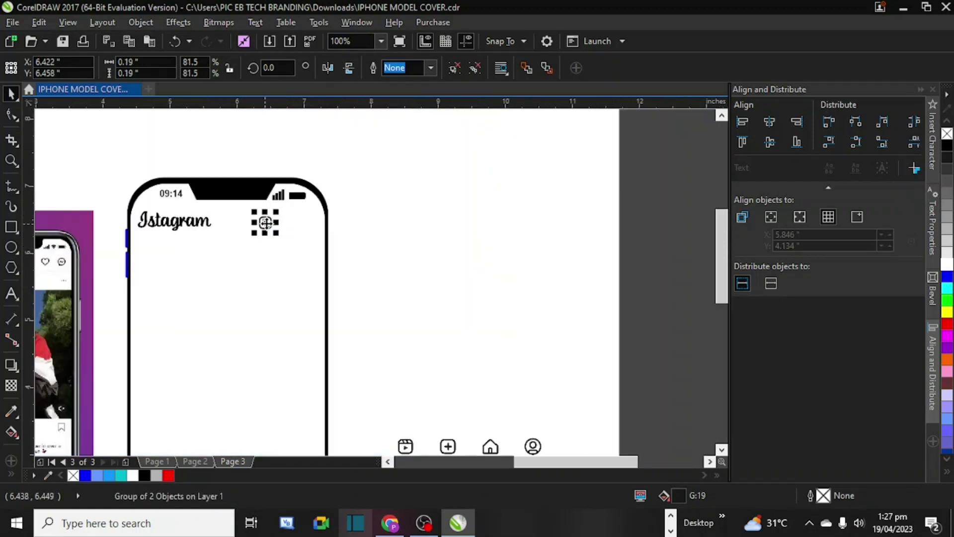
scroll(266, 223, down, 1)
scroll(266, 223, up, 3)
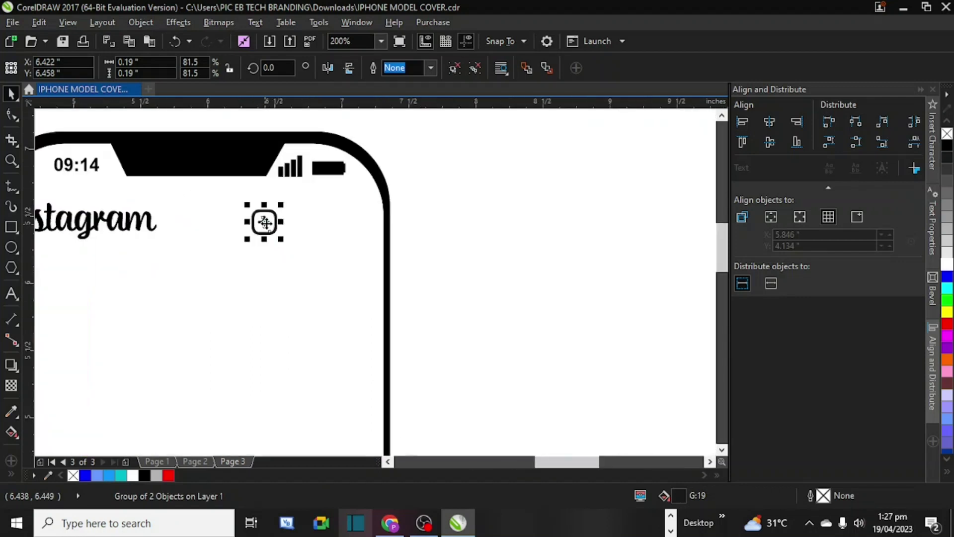
Step: Align the plus icon with the Istagram text so their centers sit on the same horizontal line
scroll(266, 224, down, 1)
shift+click(130, 228)
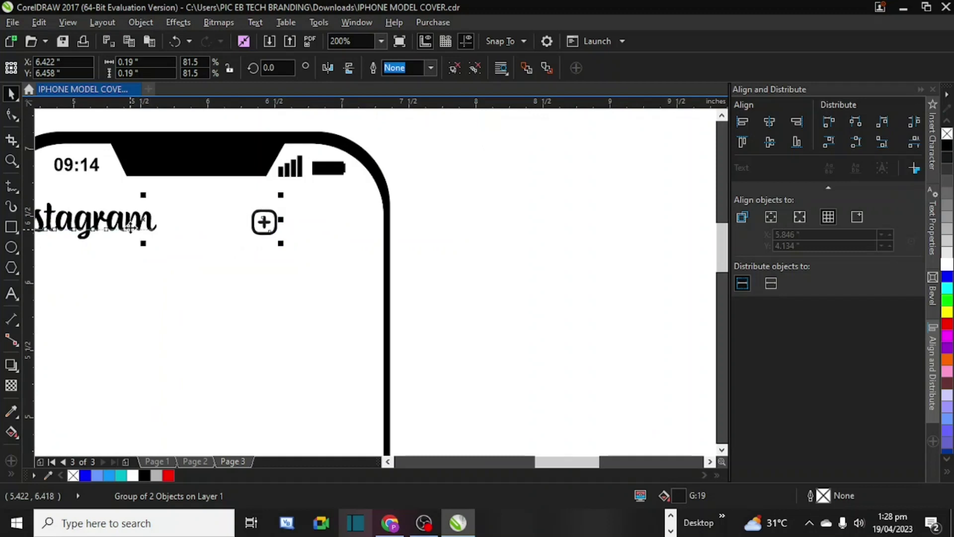
key(e)
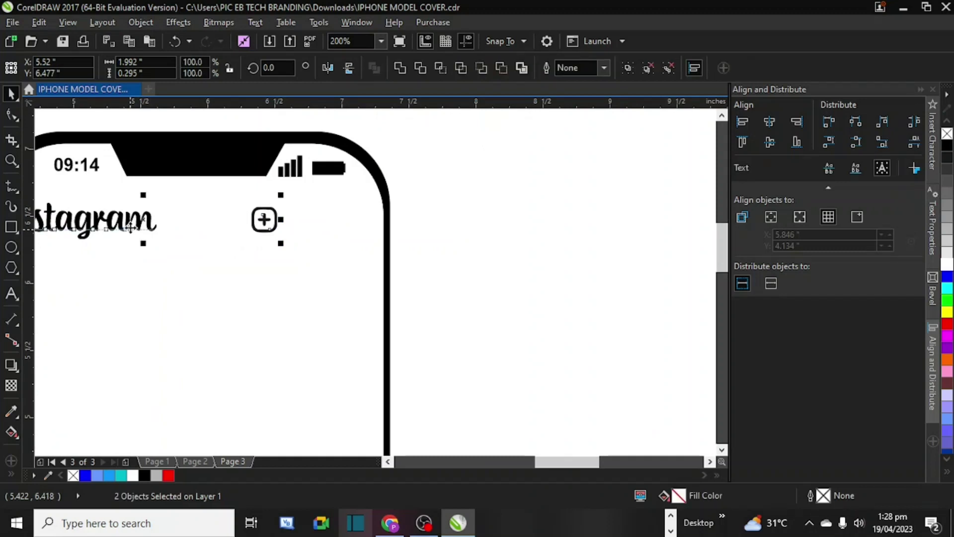
click(478, 240)
Step: Duplicate the remaining icon set image and place the copy directly above it beside the phone
scroll(467, 241, down, 1)
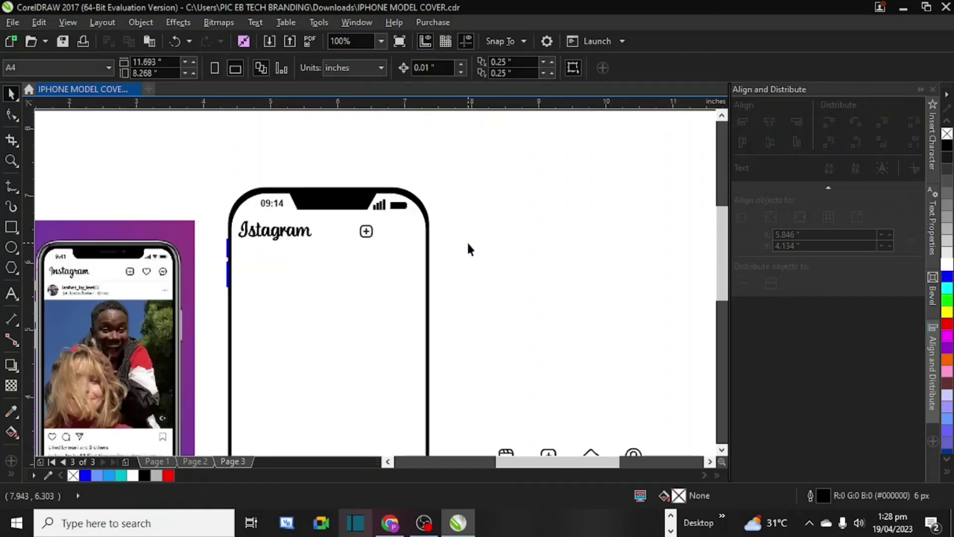
scroll(469, 248, down, 1)
click(523, 356)
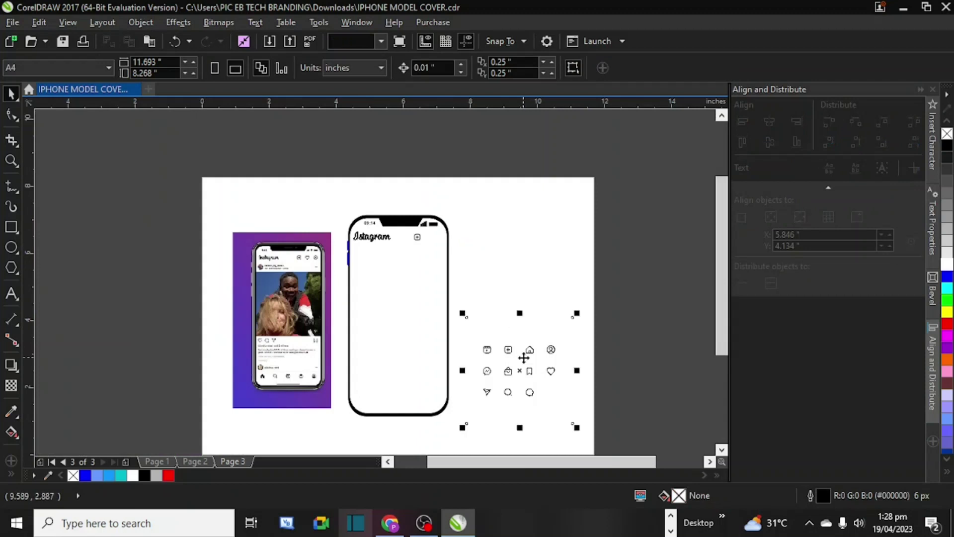
drag(524, 356, 520, 255)
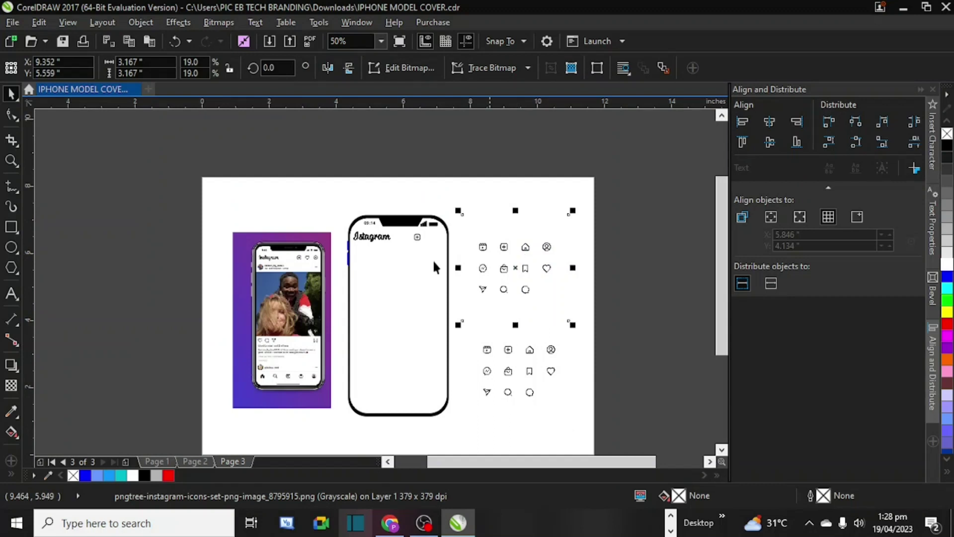
Step: Check the header icon order in the reference image and crop the new icon set copy down to the heart icon
scroll(297, 259, up, 2)
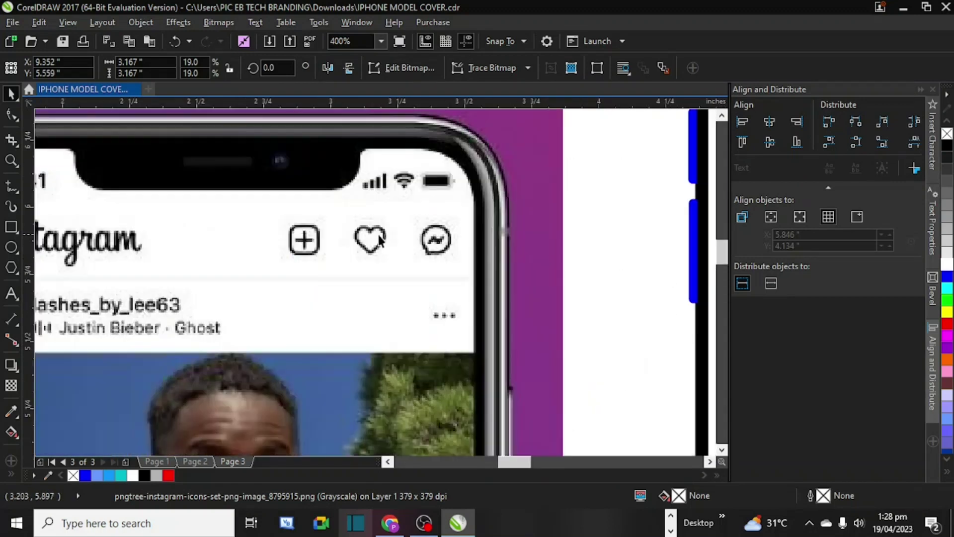
scroll(373, 238, down, 2)
scroll(392, 235, down, 1)
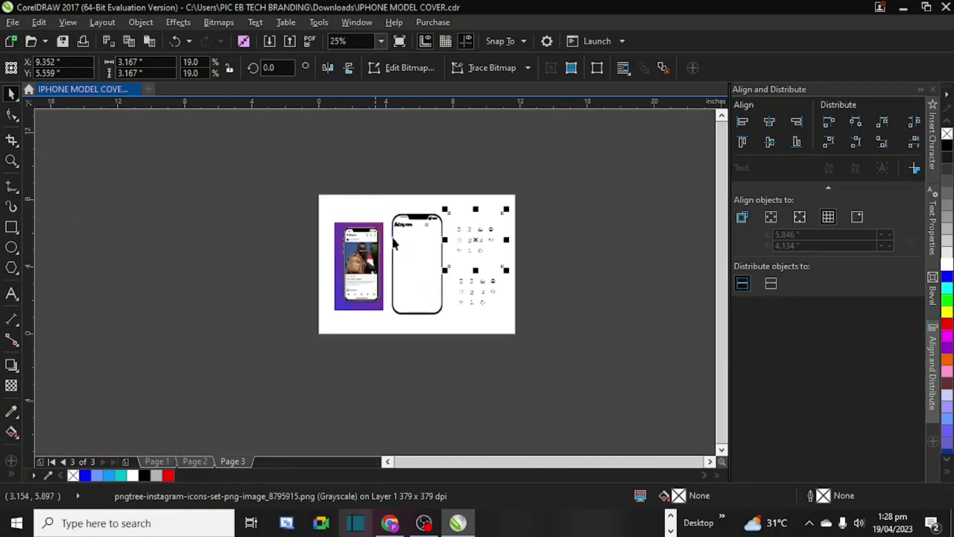
scroll(485, 234, up, 2)
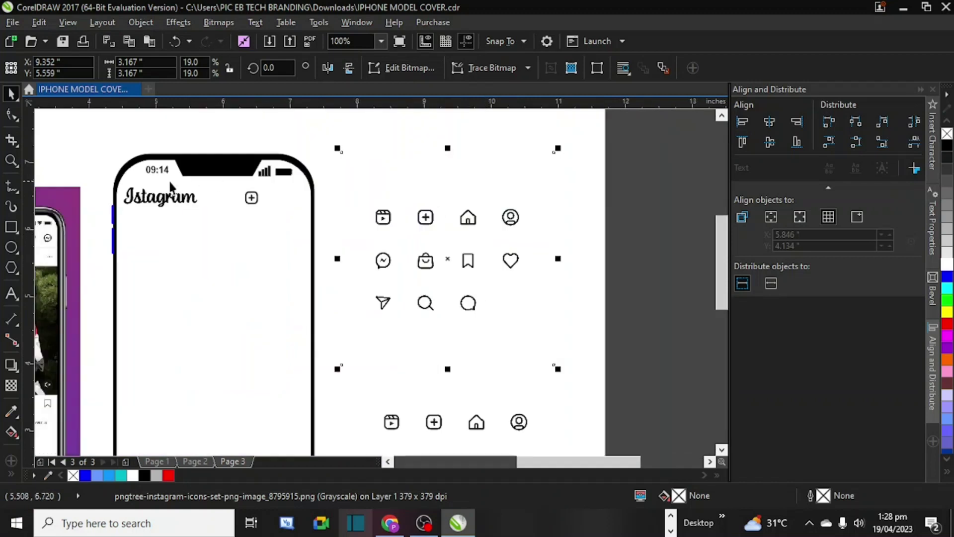
click(11, 142)
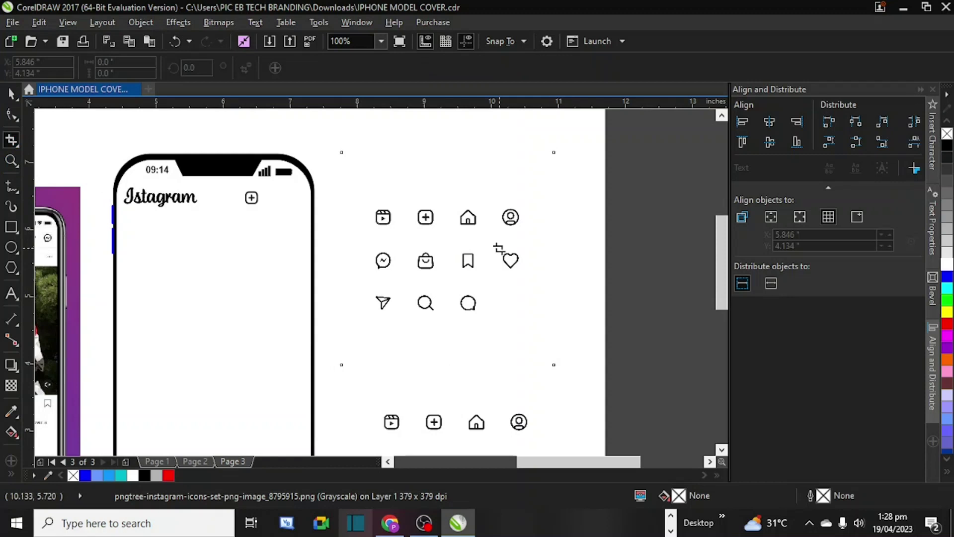
drag(498, 249, 526, 273)
key(Return)
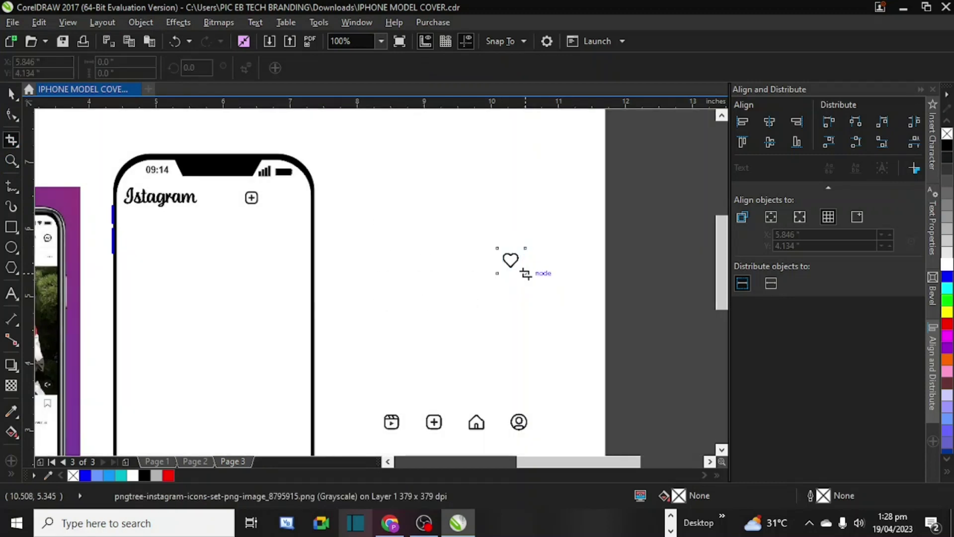
Step: Outline-trace the cropped heart bitmap as Clipart and move the traced heart off the bitmap toward the phone
click(11, 93)
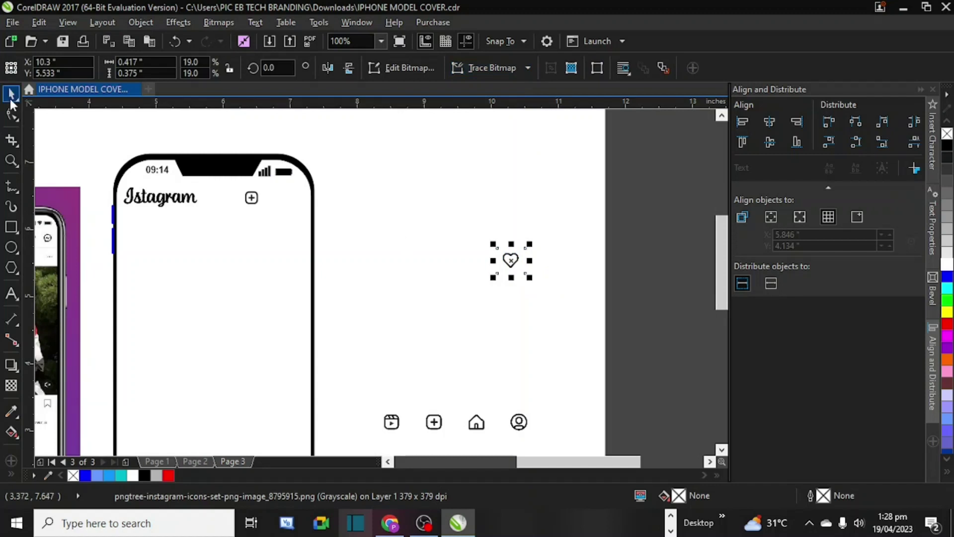
click(526, 69)
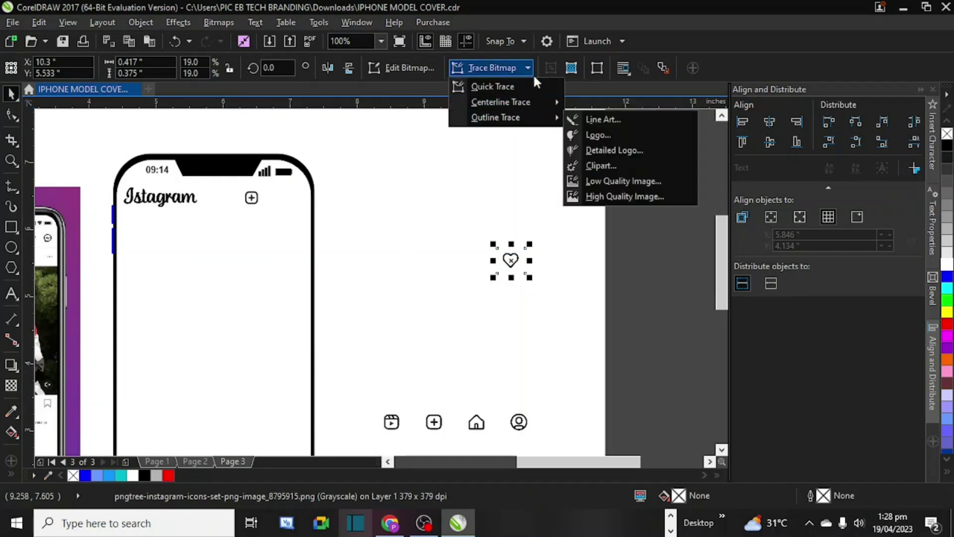
mouse_move(536, 123)
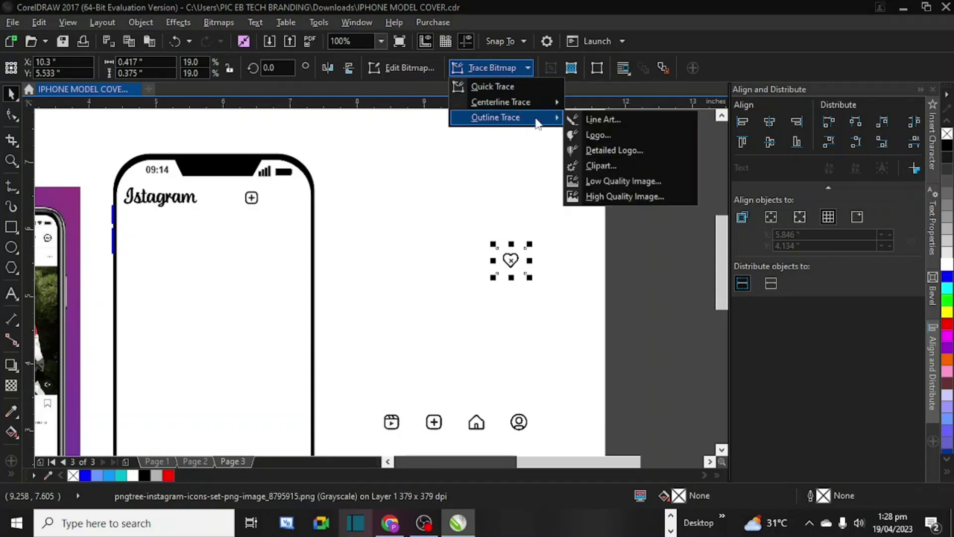
click(625, 164)
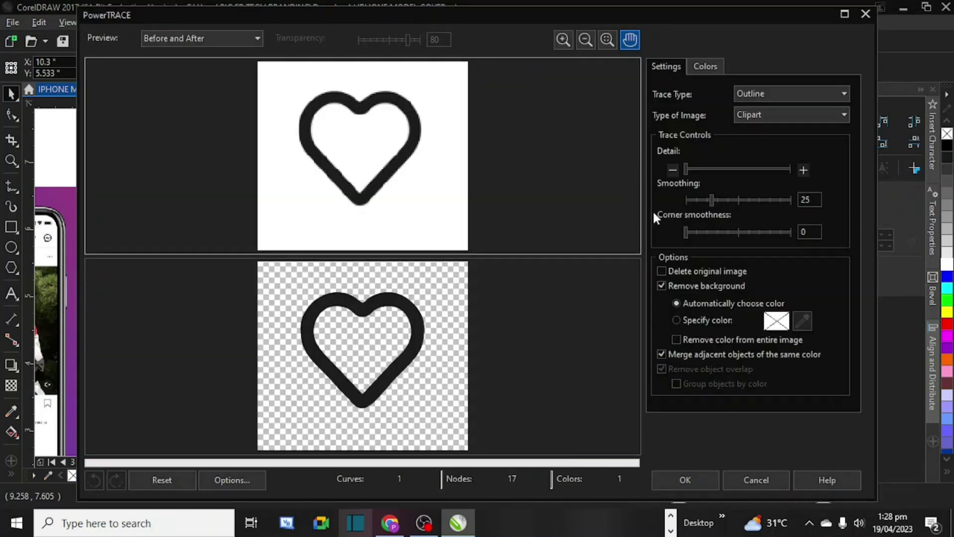
click(686, 480)
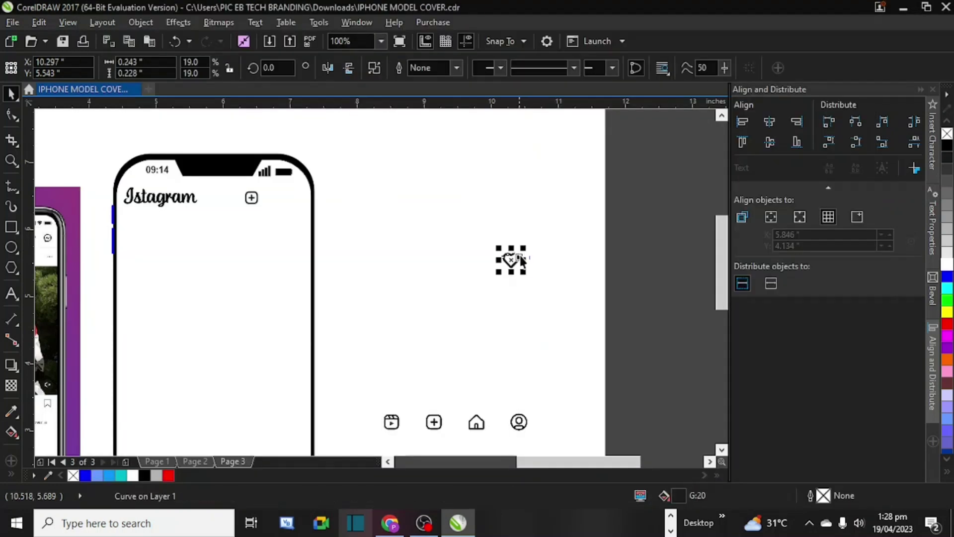
drag(511, 258, 383, 256)
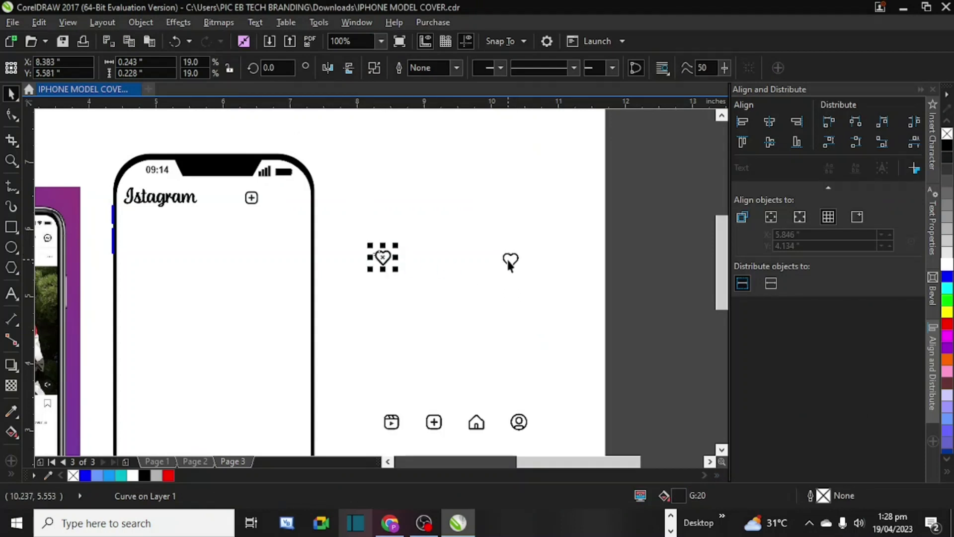
Step: Delete the cropped heart bitmap and move the traced heart into the phone header beside the plus icon
click(507, 259)
key(Delete)
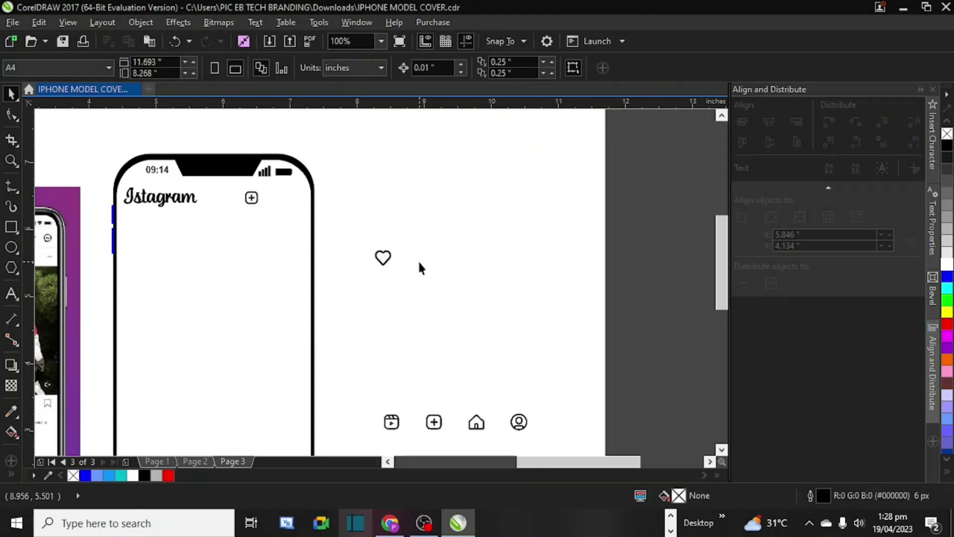
mouse_move(390, 255)
mouse_down()
mouse_move(308, 203)
mouse_move(279, 210)
mouse_move(281, 203)
mouse_up()
Step: Scale the heart icon down to about 0.17 by 0.16 inches and align its center with the plus icon
scroll(281, 202, up, 2)
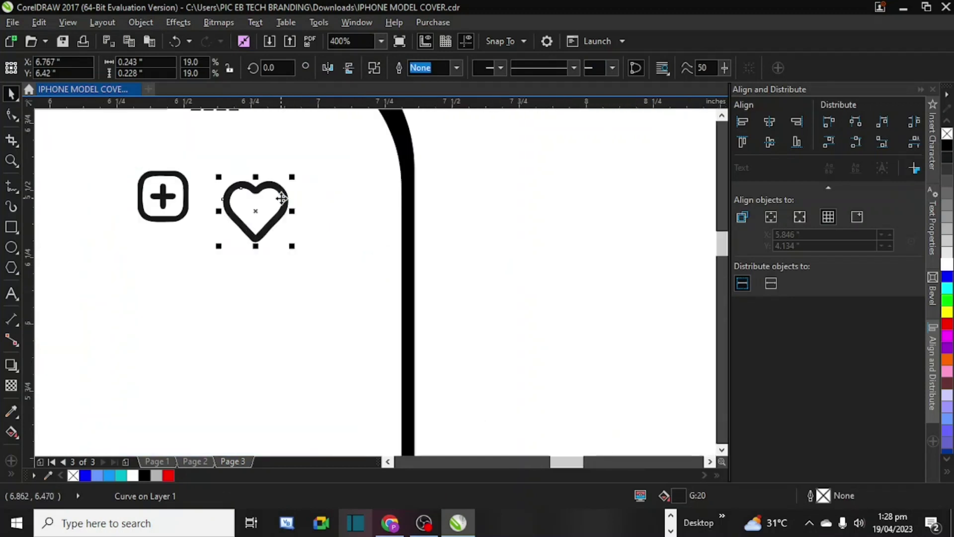
drag(219, 247, 222, 237)
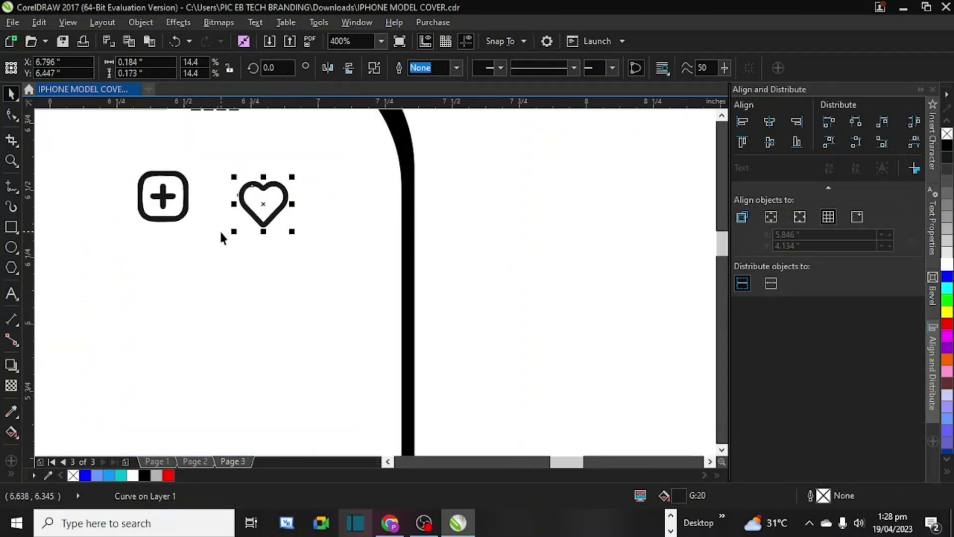
drag(258, 211, 278, 227)
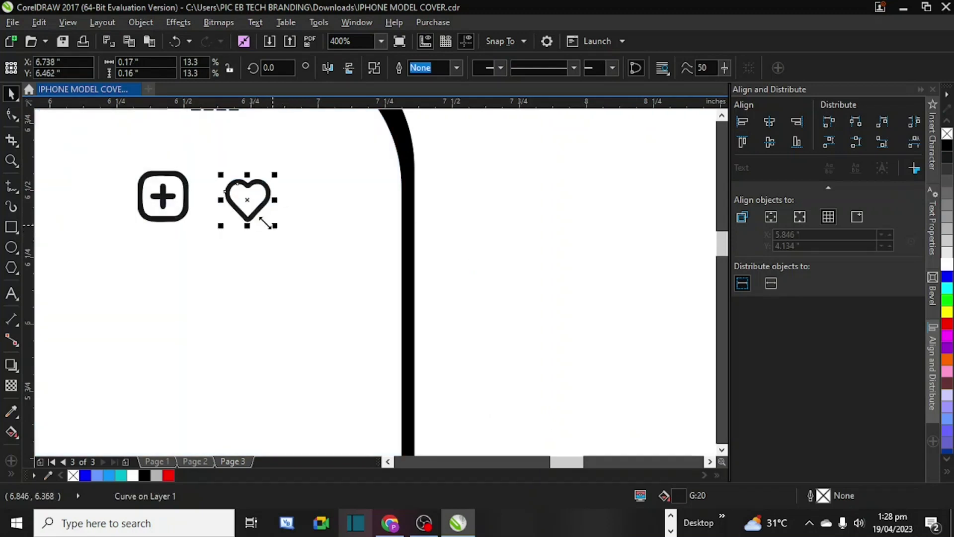
shift+click(183, 211)
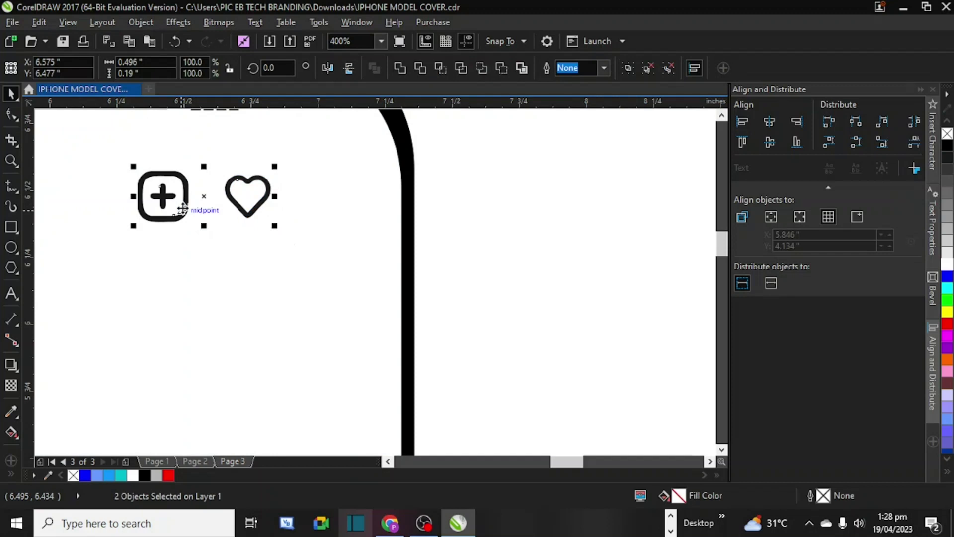
click(531, 268)
Step: Check the reference's last header icon and duplicate the icon set image directly above the original
scroll(459, 233, down, 2)
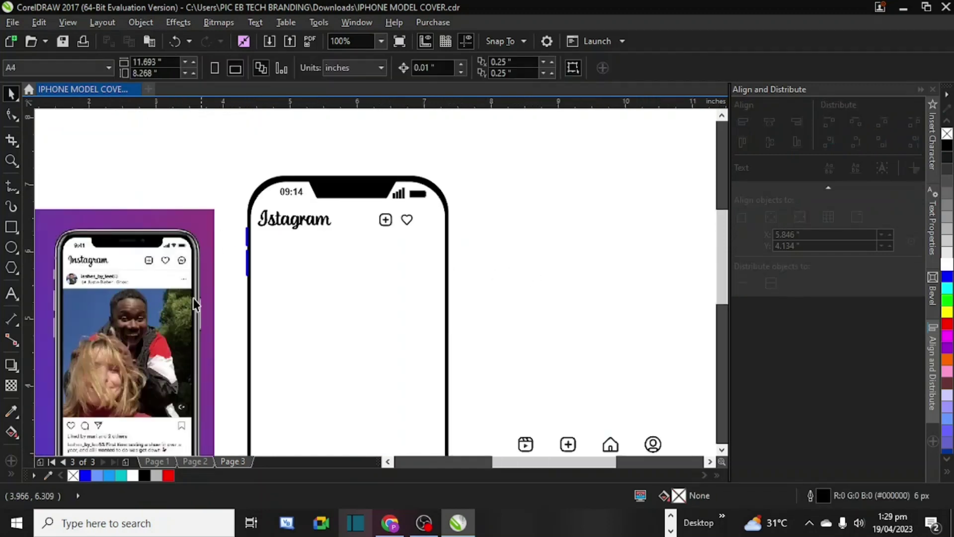
scroll(180, 263, up, 3)
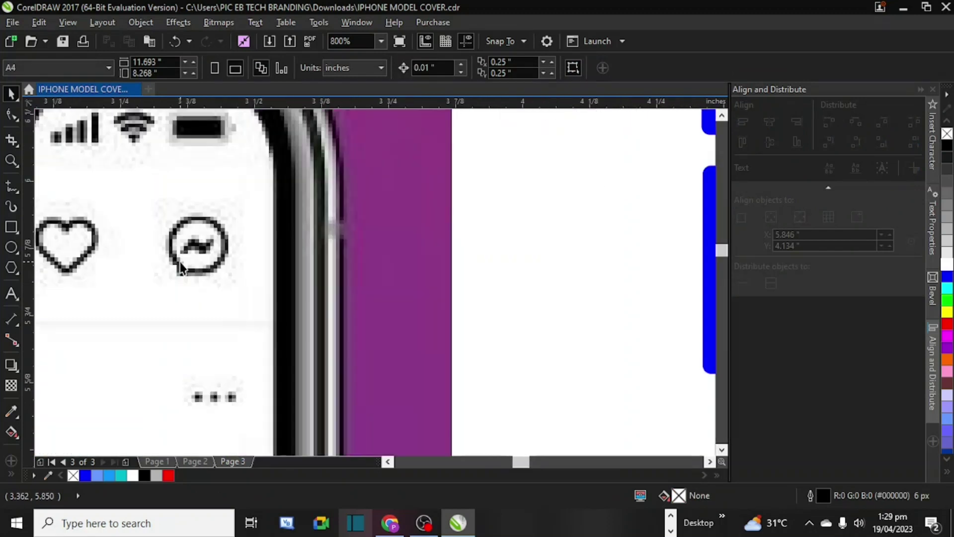
scroll(199, 264, down, 4)
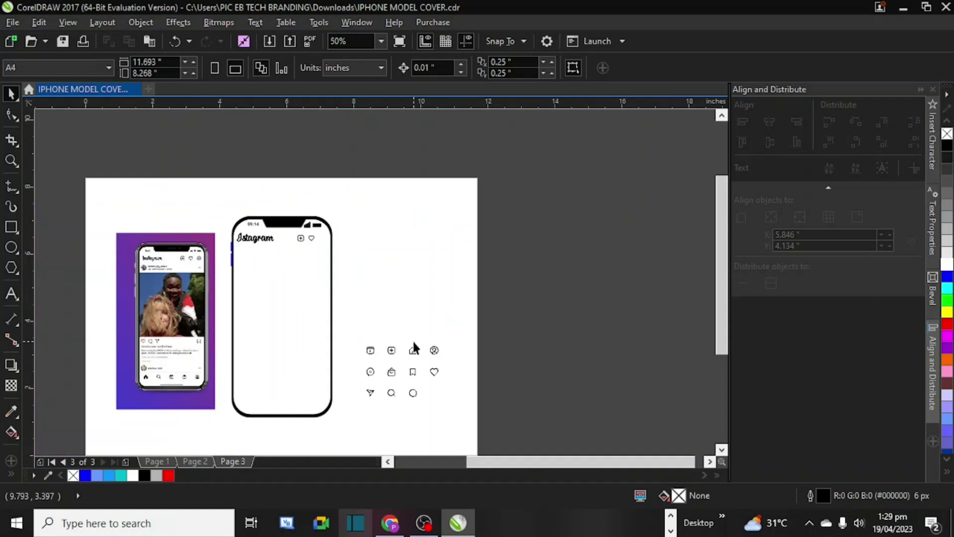
drag(412, 368, 405, 254)
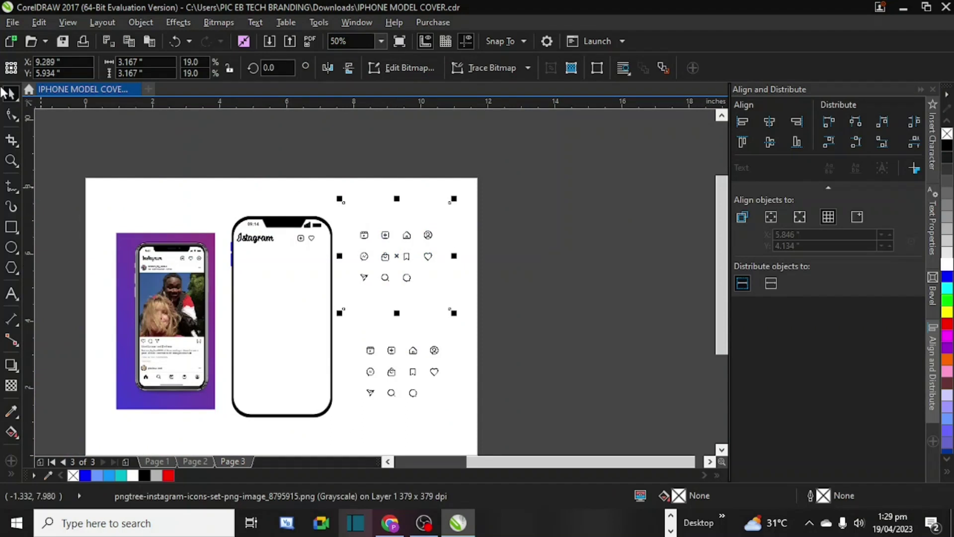
Step: Crop the new icon set copy down to the Messenger icon
click(14, 141)
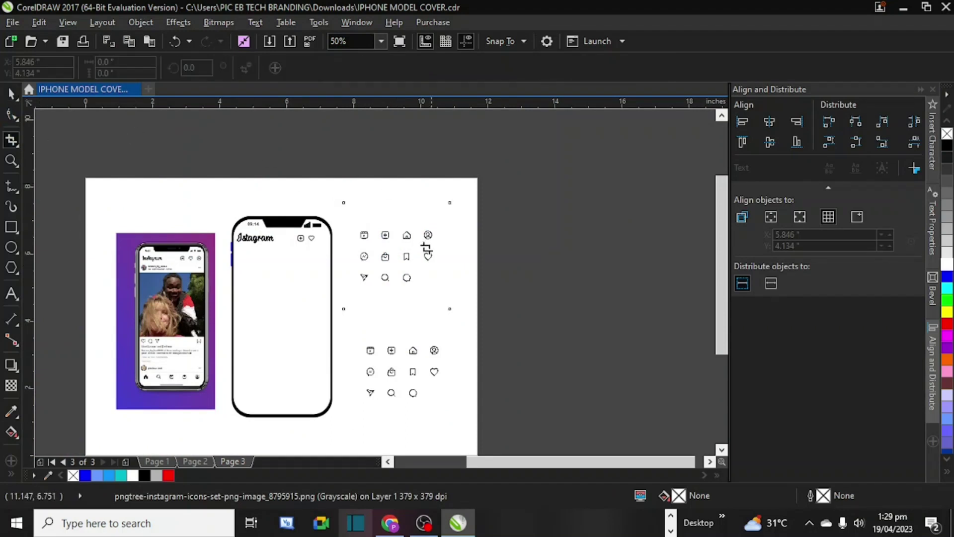
scroll(419, 248, up, 2)
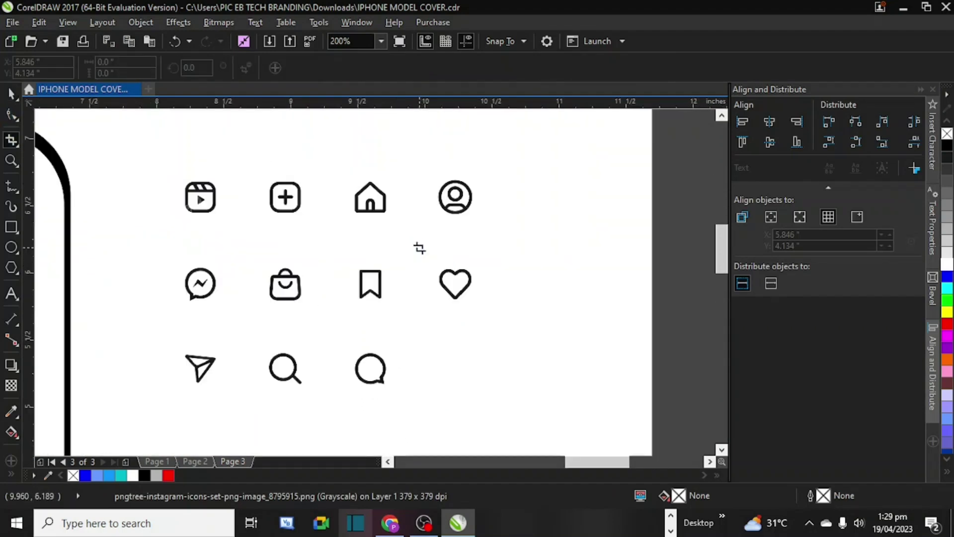
drag(174, 262, 223, 305)
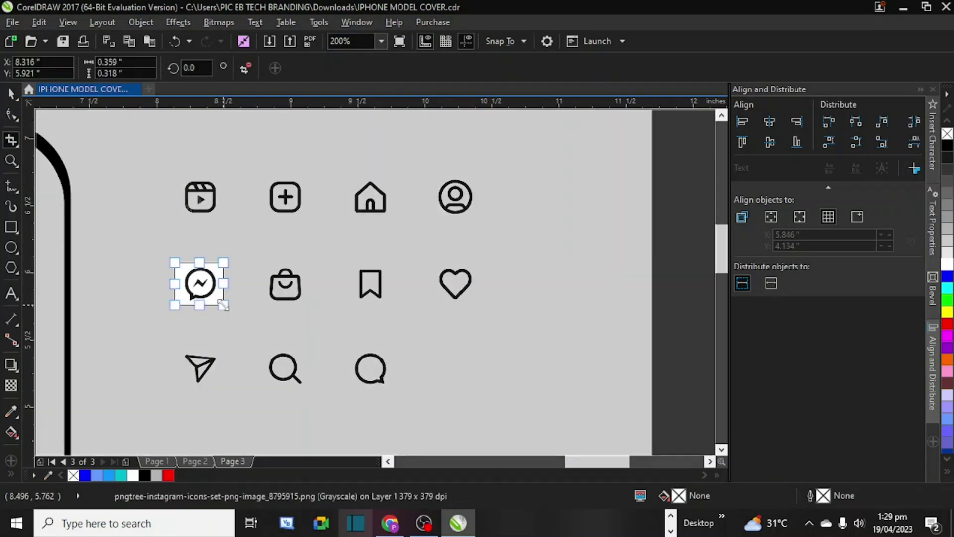
key(Return)
Step: Move the cropped Messenger bitmap away from the phone, outline-trace it as Clipart and pull the traced icon off the bitmap
scroll(223, 305, down, 2)
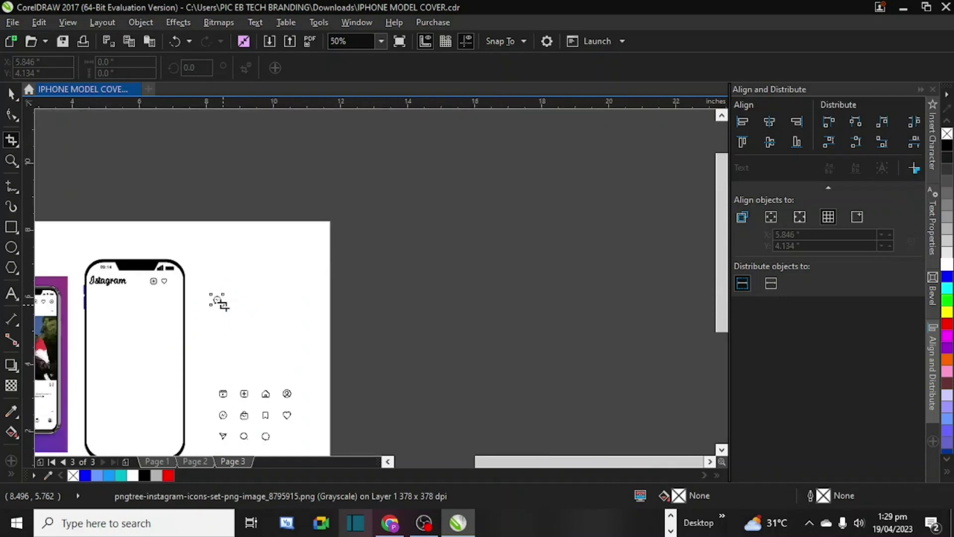
scroll(214, 299, up, 1)
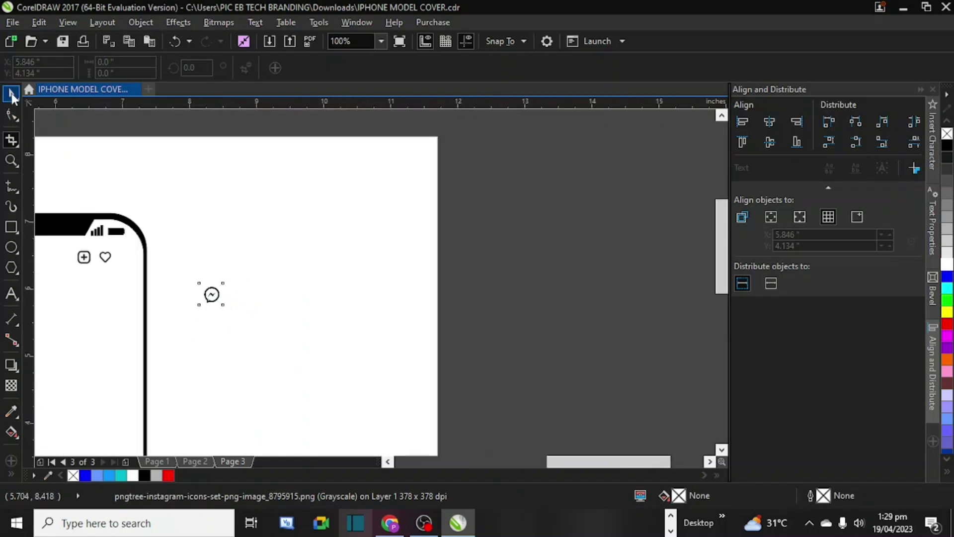
click(12, 95)
drag(211, 294, 268, 284)
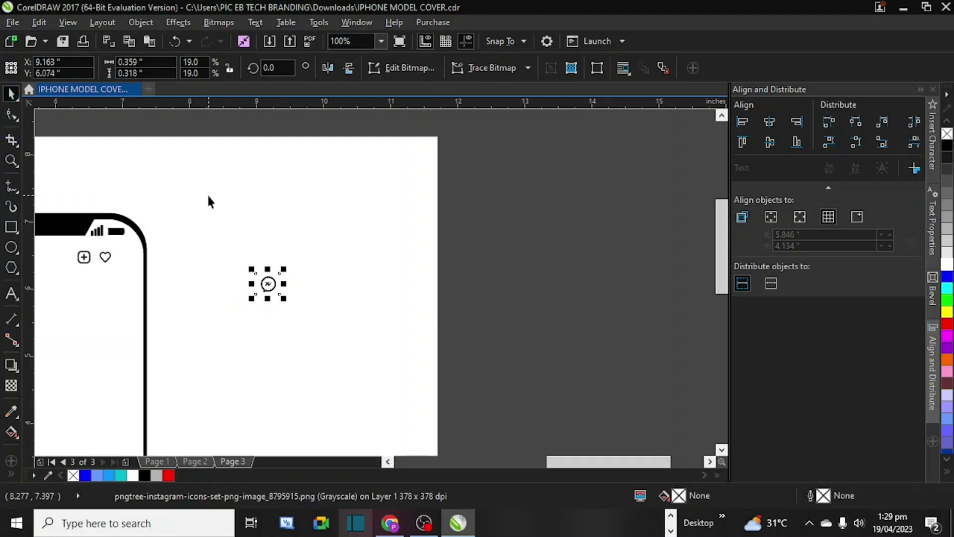
click(506, 70)
mouse_move(523, 113)
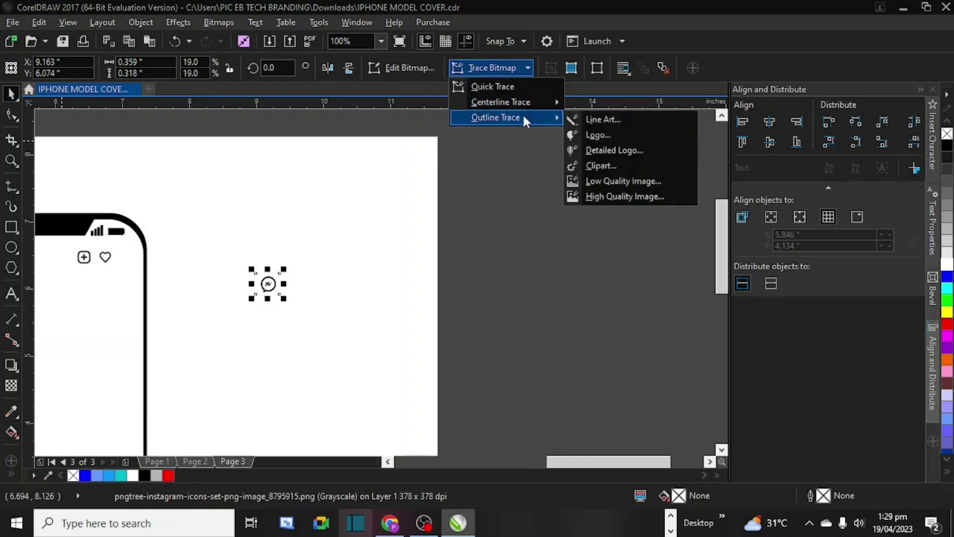
click(621, 163)
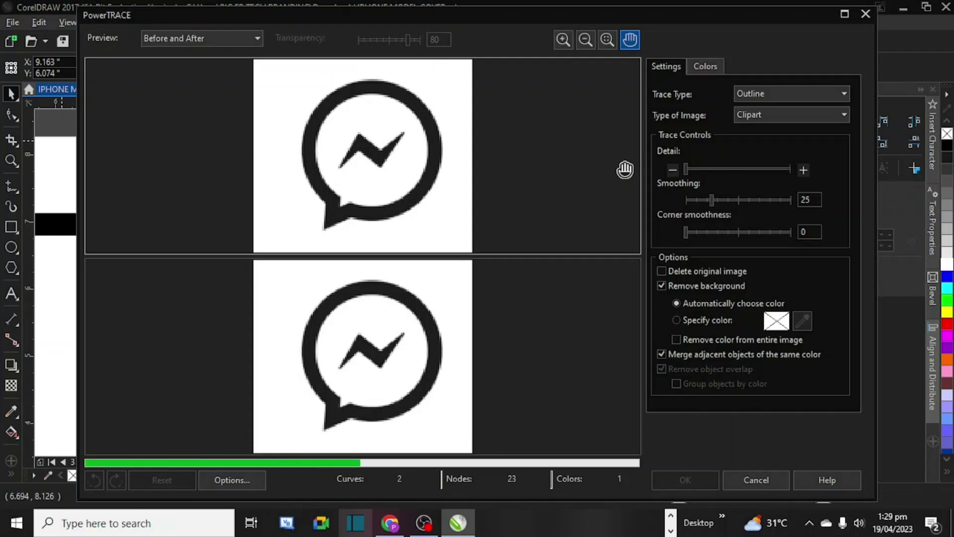
click(694, 484)
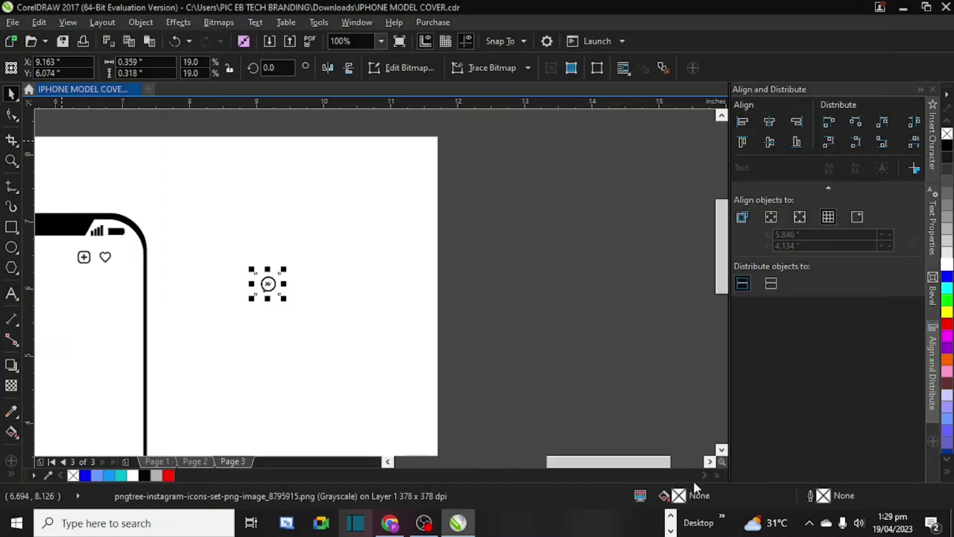
drag(270, 279, 209, 284)
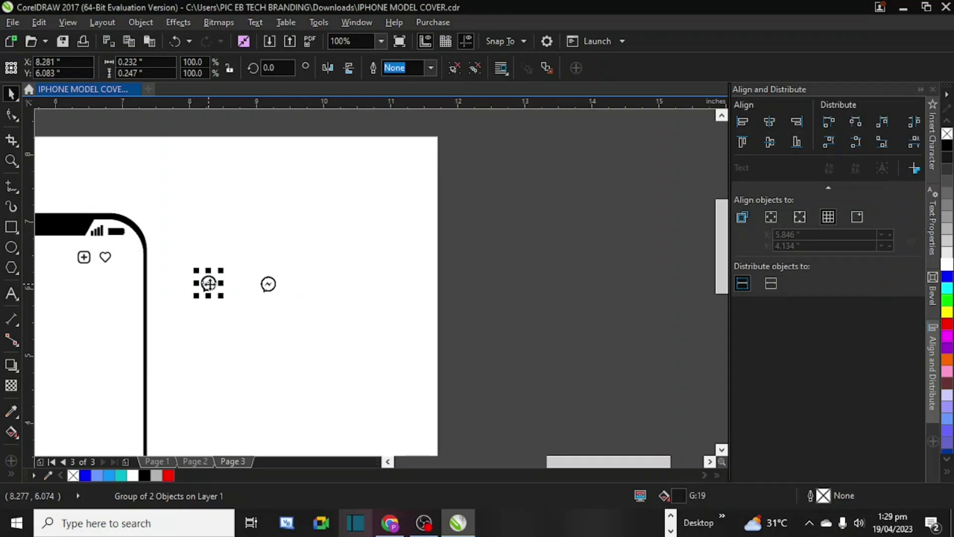
Step: Delete the Messenger bitmap and move the traced Messenger icon into the phone header beside the heart
click(268, 285)
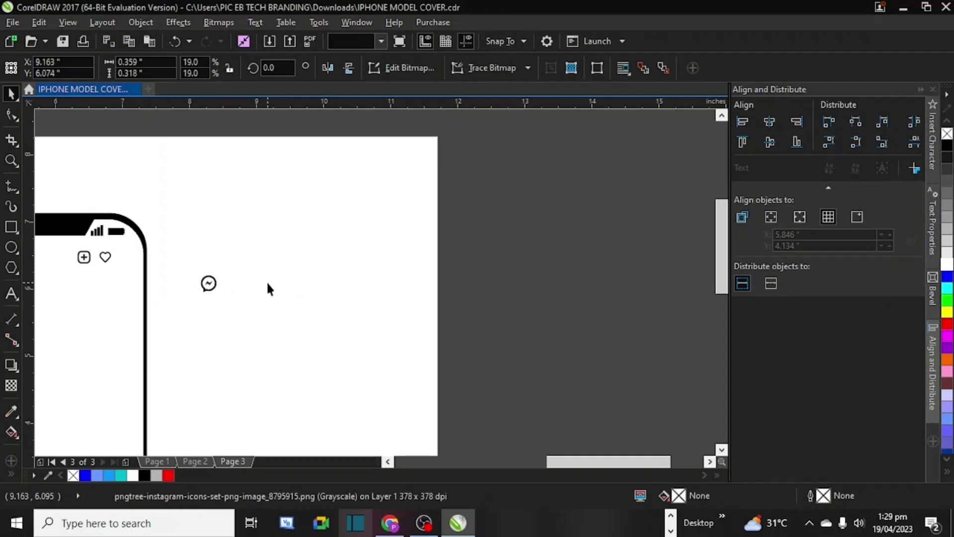
key(Delete)
drag(213, 281, 120, 260)
Step: Scale the Messenger icon down to about 0.14 by 0.15 inches
scroll(117, 260, up, 4)
drag(184, 290, 171, 272)
drag(113, 270, 118, 273)
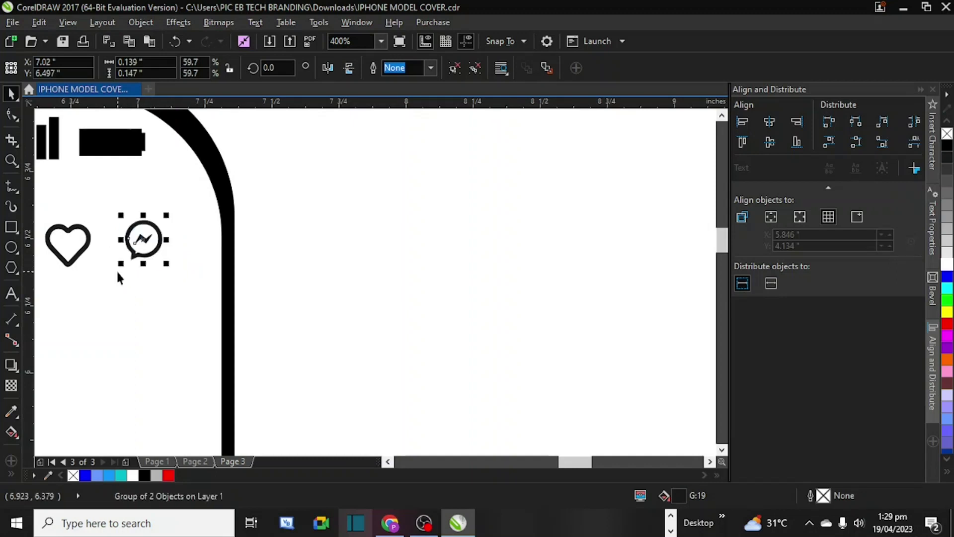
shift+click(77, 245)
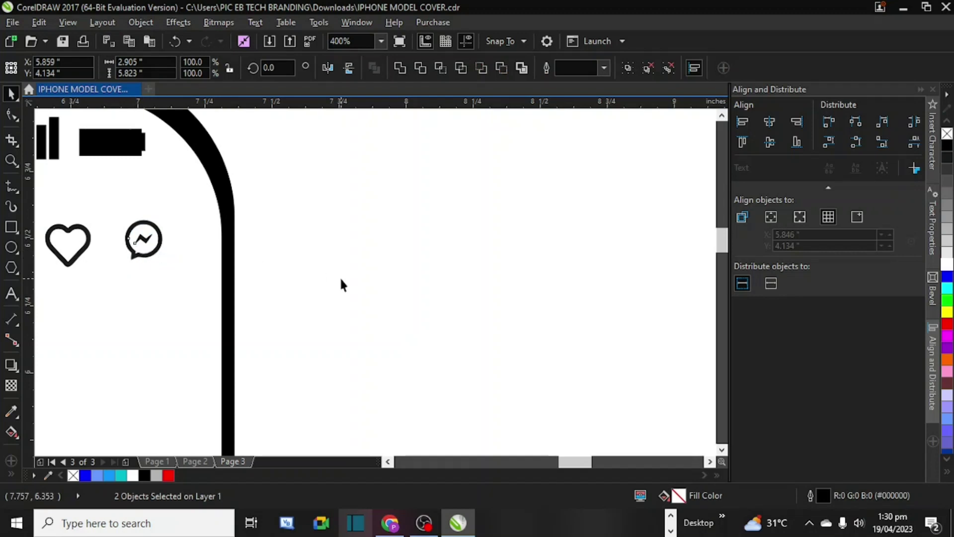
click(162, 250)
click(144, 253)
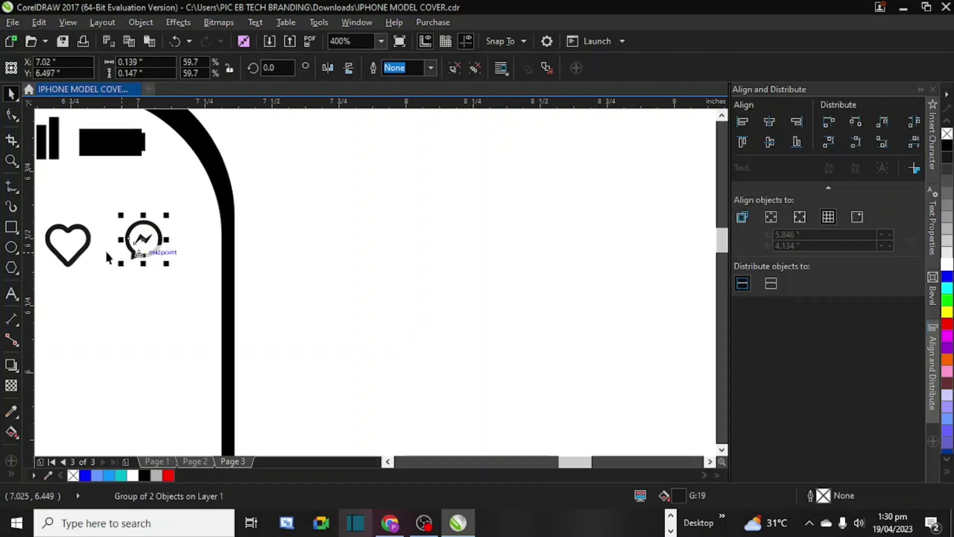
shift+click(77, 251)
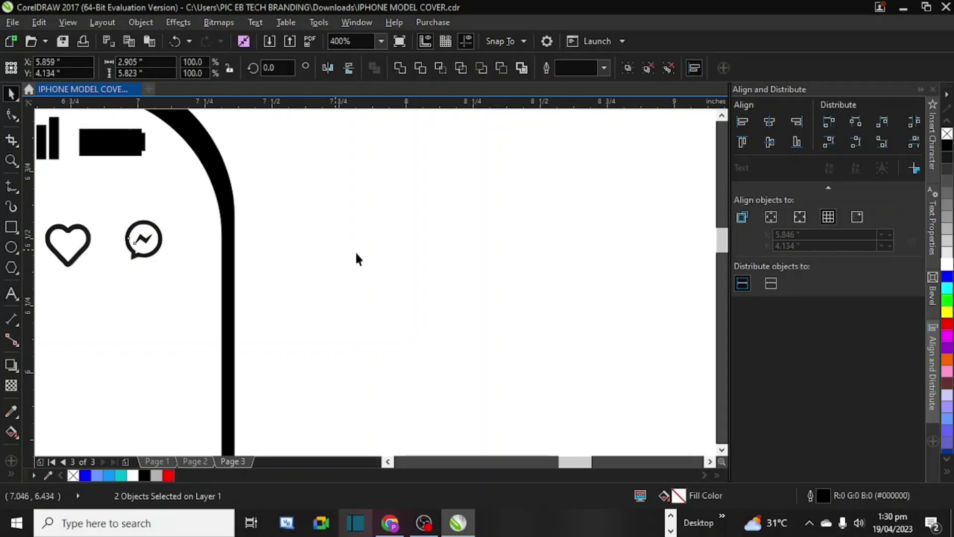
click(212, 245)
Step: Align the Messenger icon with the heart icon so both sit on the same header row
click(157, 247)
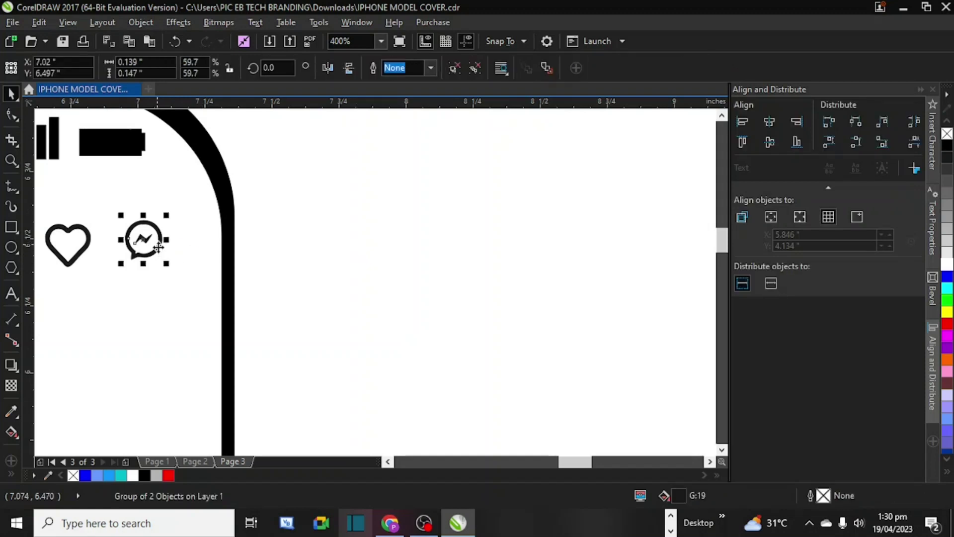
shift+click(67, 261)
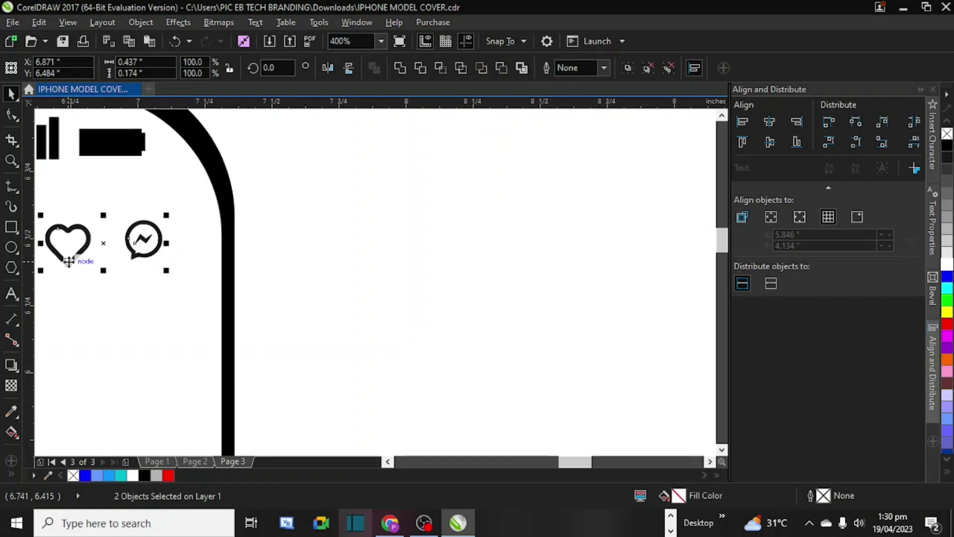
key(b)
click(404, 286)
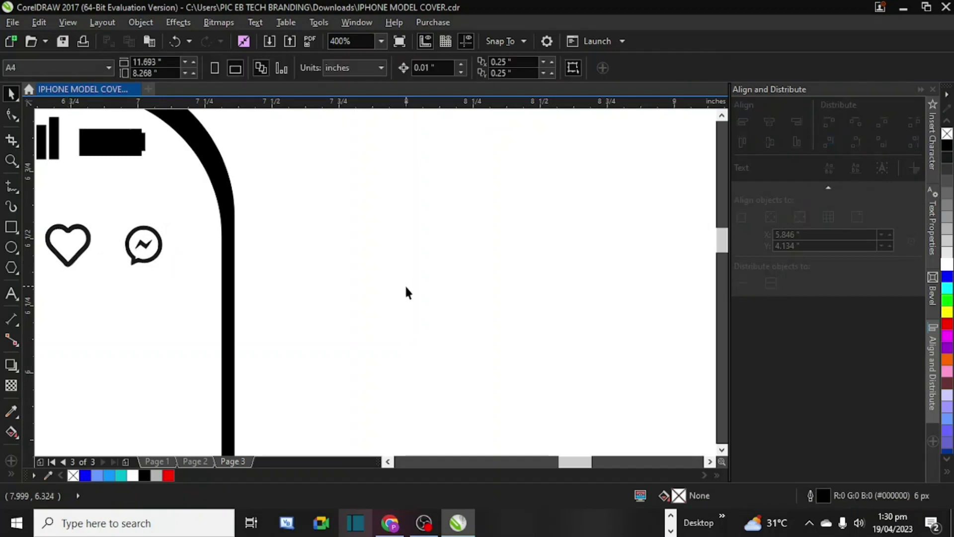
Step: Check the post header in the reference image and draw an ellipse about 0.60 by 0.46 inches below the Istagram text
scroll(405, 286, down, 3)
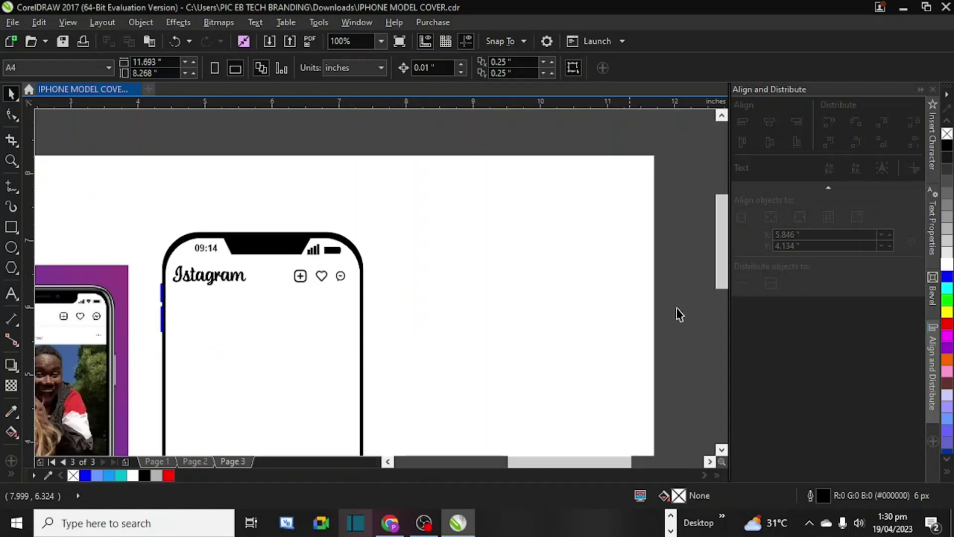
drag(722, 270, 726, 288)
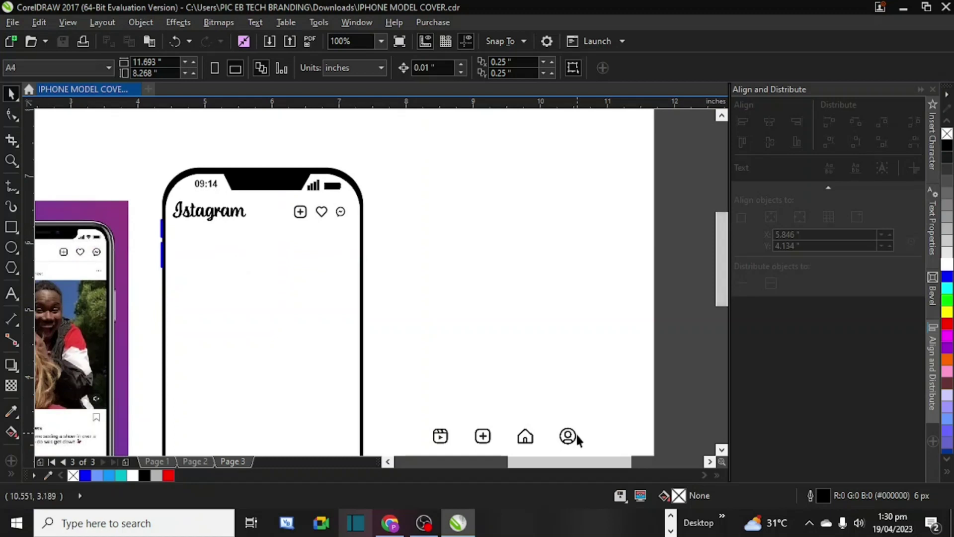
drag(581, 461, 563, 460)
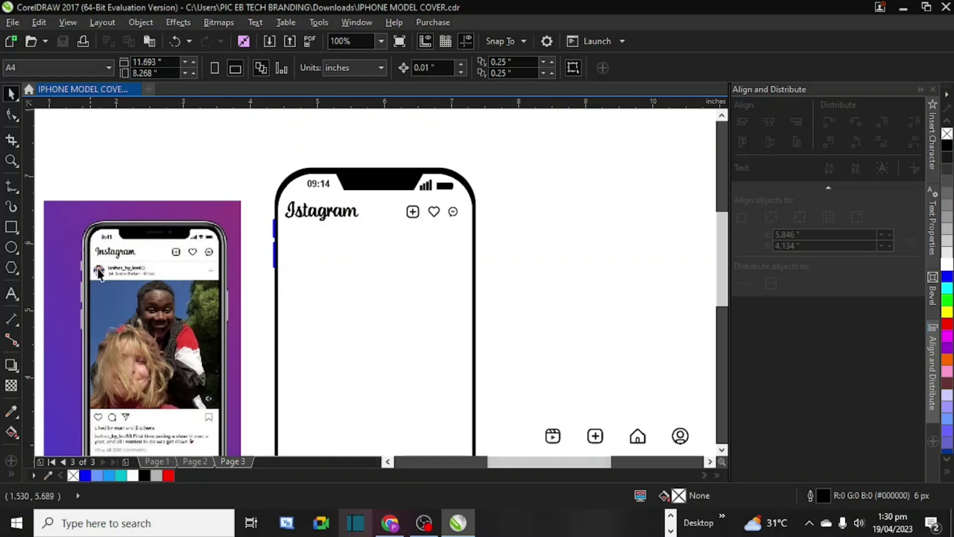
scroll(101, 276, up, 2)
scroll(101, 276, up, 1)
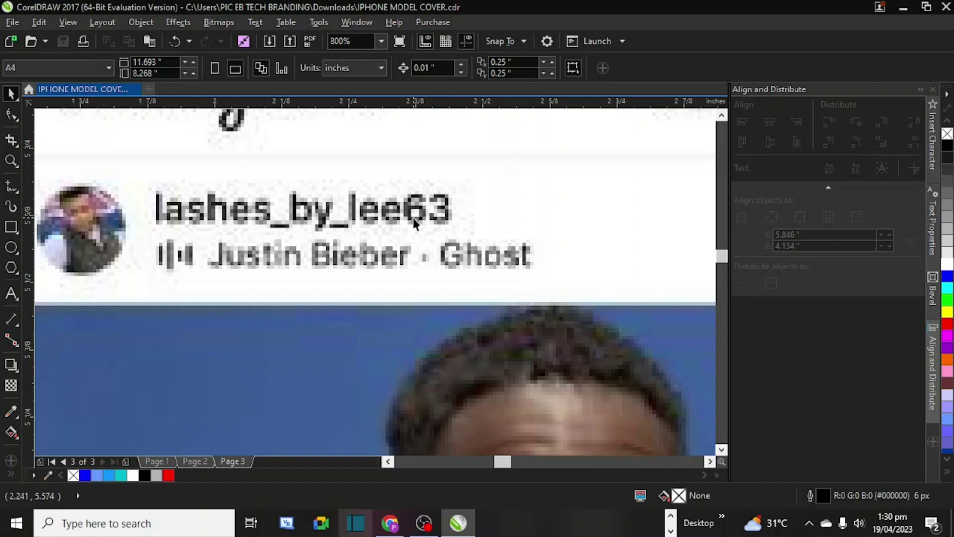
scroll(77, 230, down, 3)
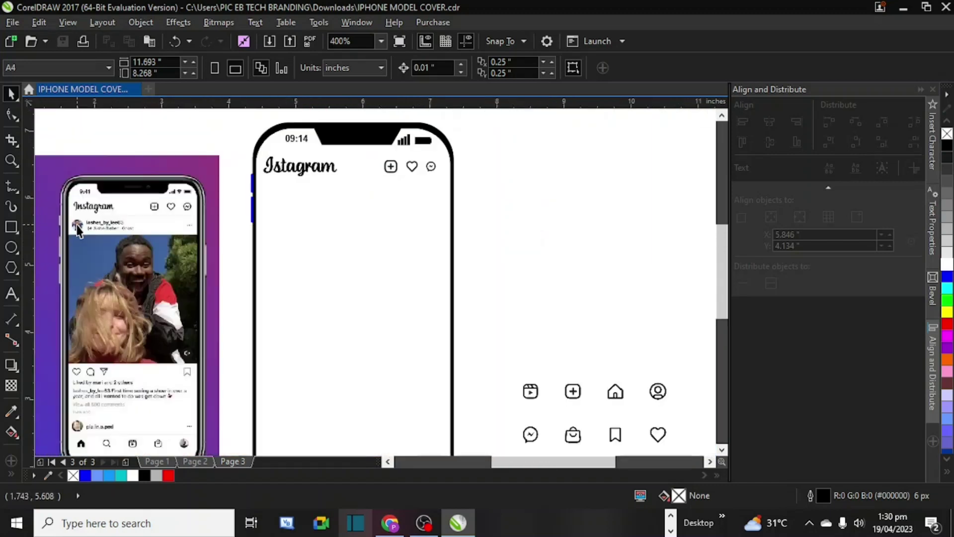
click(11, 246)
drag(273, 193, 314, 222)
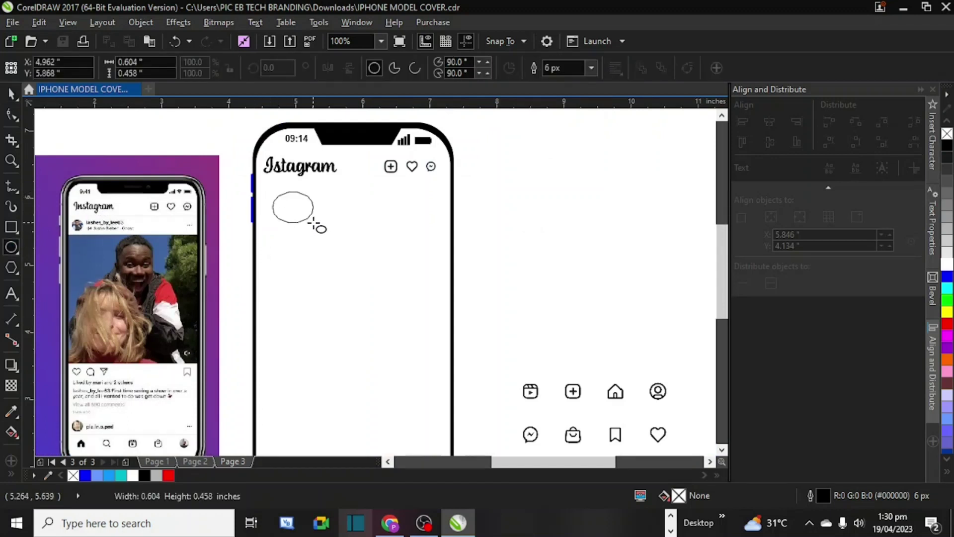
Step: Turn the ellipse below the Istagram text into a circle by setting its height to 0.604 inches, matching its width
click(11, 93)
click(145, 62)
key(ctrl+c)
key(BackSpace)
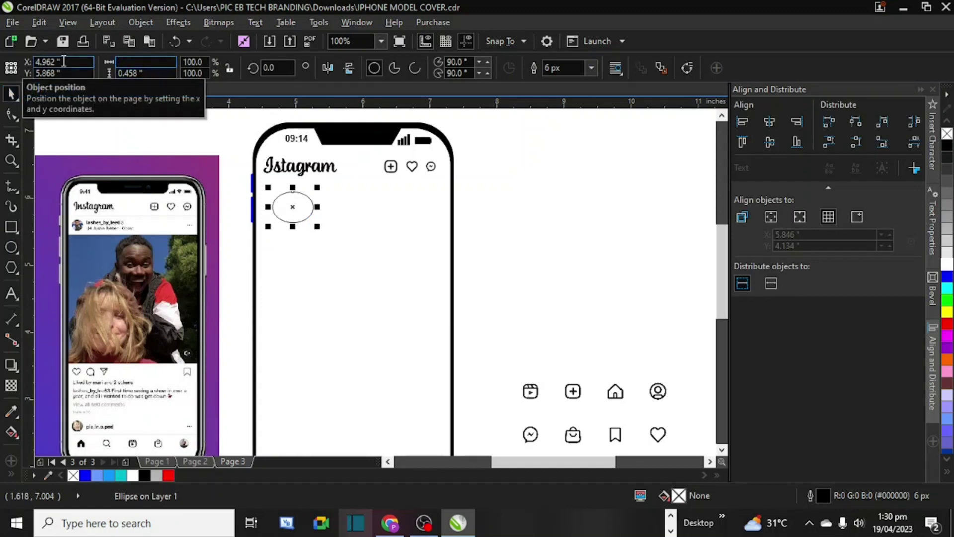
key(ctrl+z)
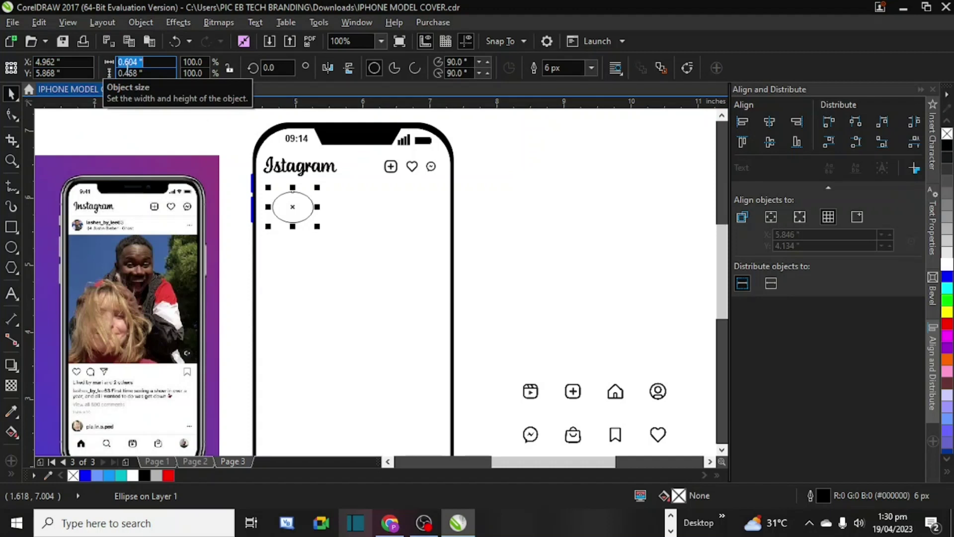
click(127, 73)
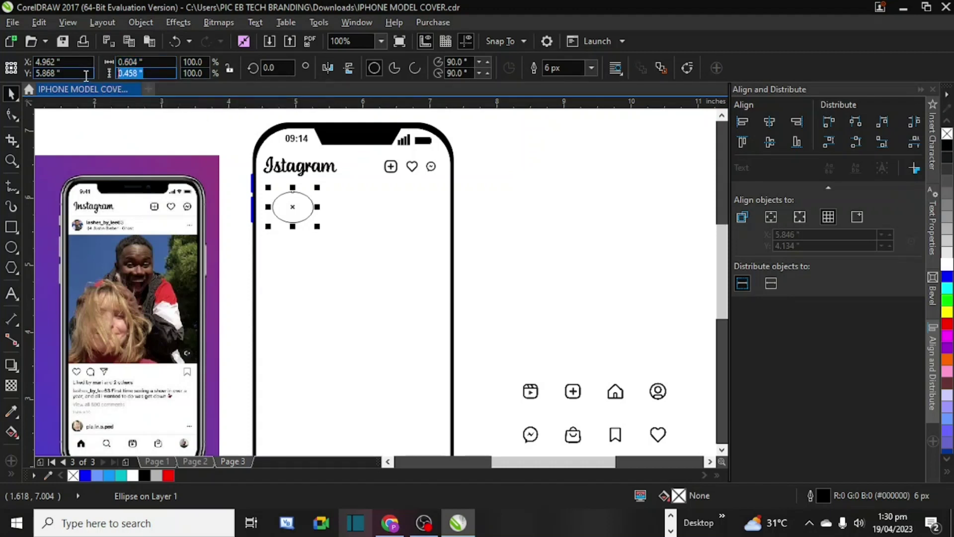
key(ctrl+v)
key(Return)
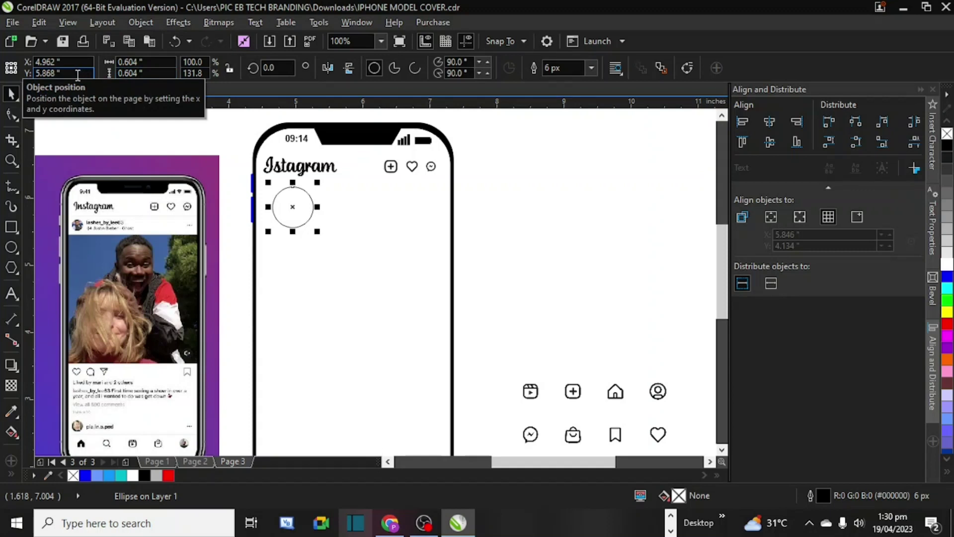
Step: Scale the circle down to about 0.30 inches, place it just under the Istagram text near the phone's edge, and save the document
drag(318, 232, 284, 208)
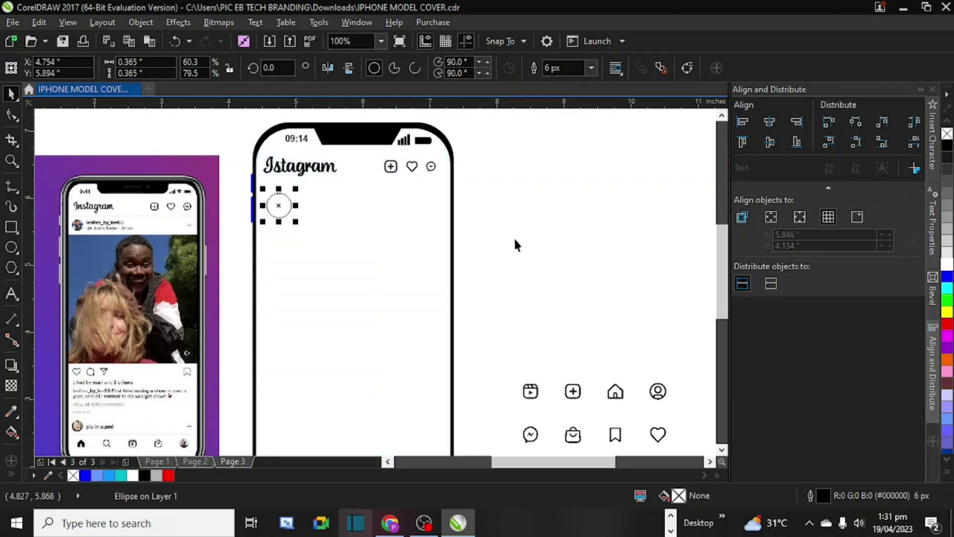
click(316, 237)
click(278, 206)
drag(278, 206, 273, 195)
scroll(273, 195, up, 4)
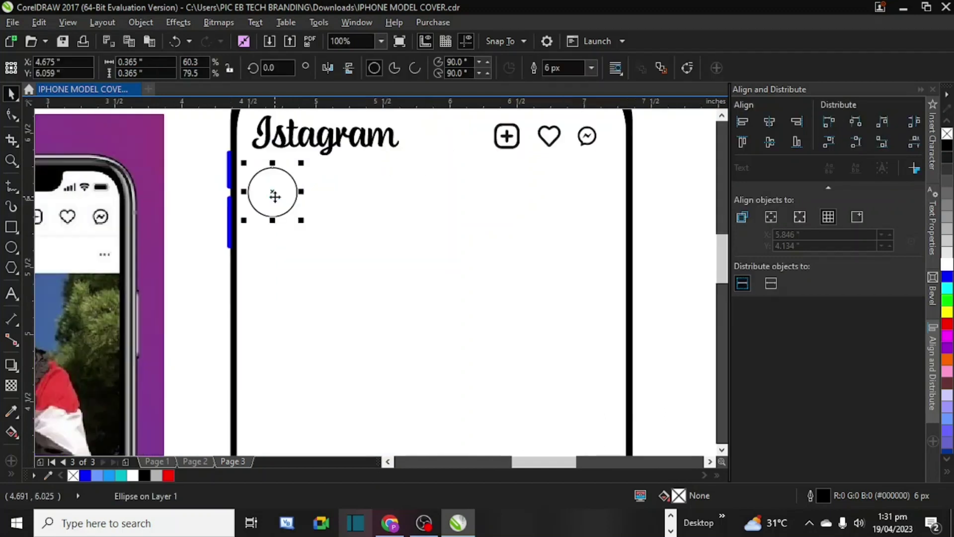
drag(217, 240, 230, 230)
scroll(230, 230, down, 4)
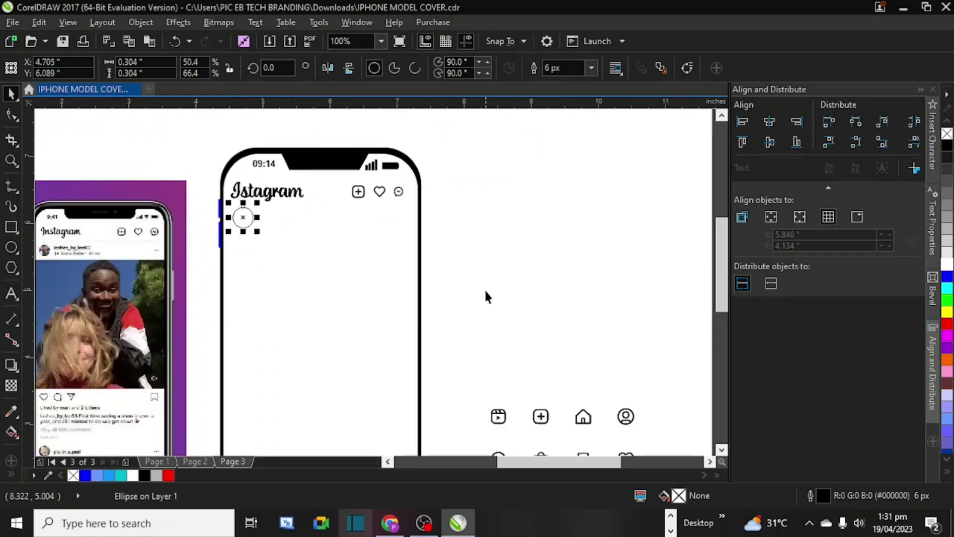
click(486, 291)
key(ctrl+s)
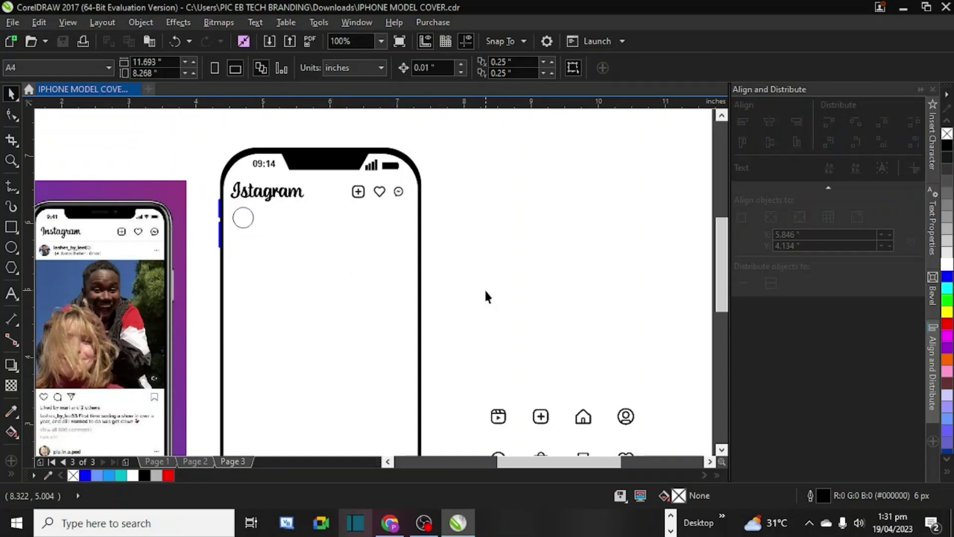
Step: Start importing an image and browse to the BACKUP NEW folder inside harmony 2 on the Desktop
right_click(482, 238)
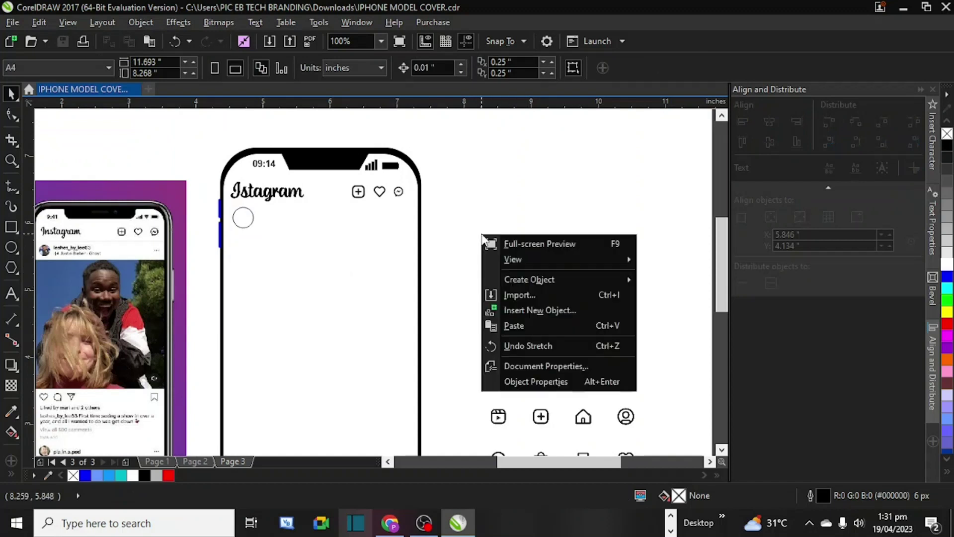
click(511, 297)
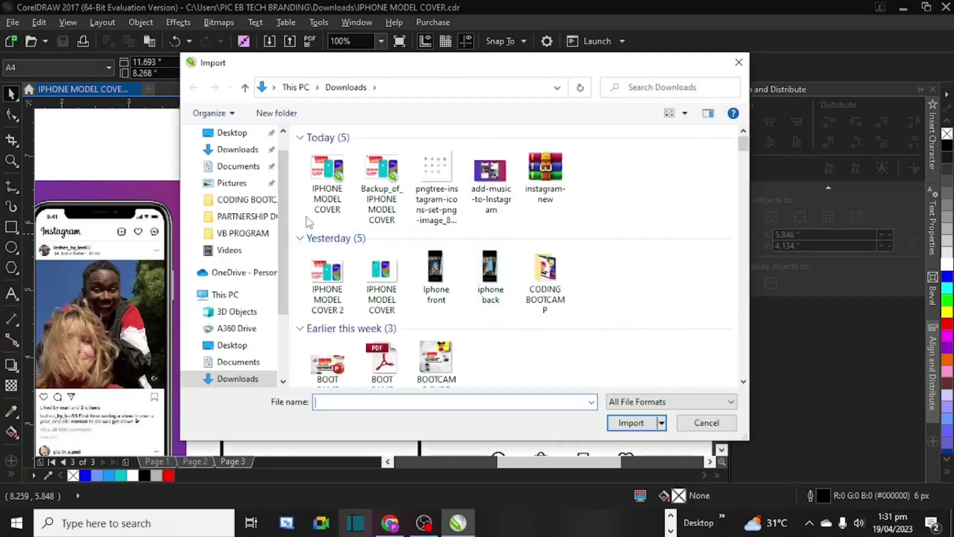
scroll(278, 181, up, 2)
click(241, 161)
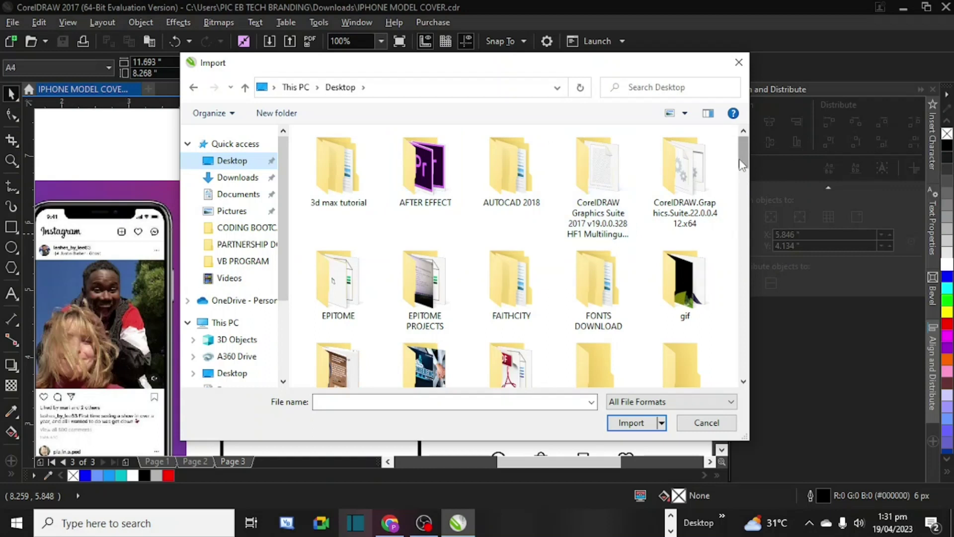
scroll(742, 164, down, 3)
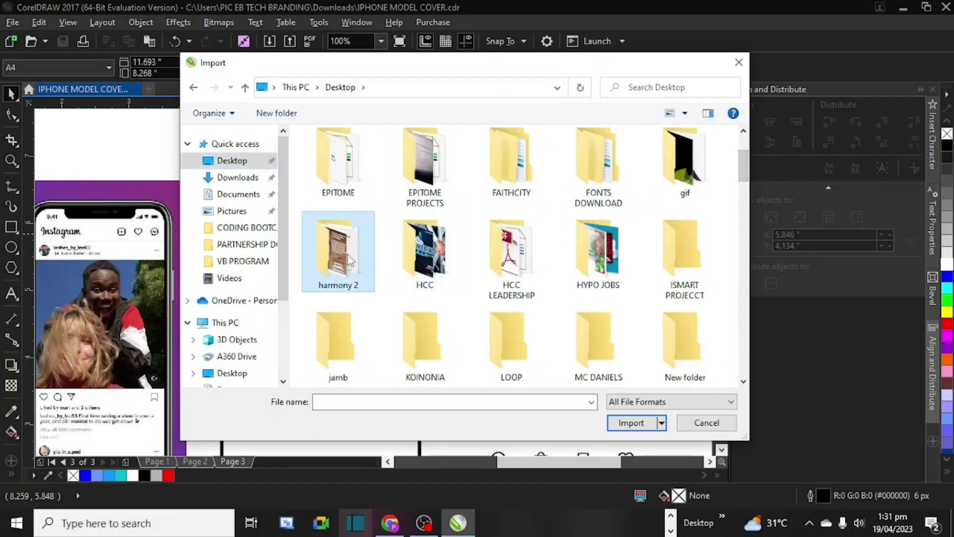
double_click(349, 259)
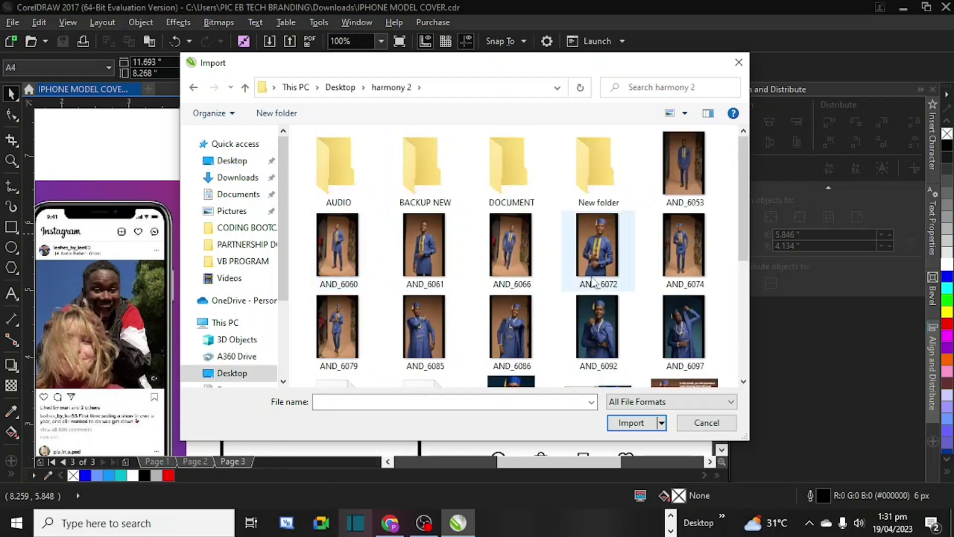
drag(744, 209, 759, 144)
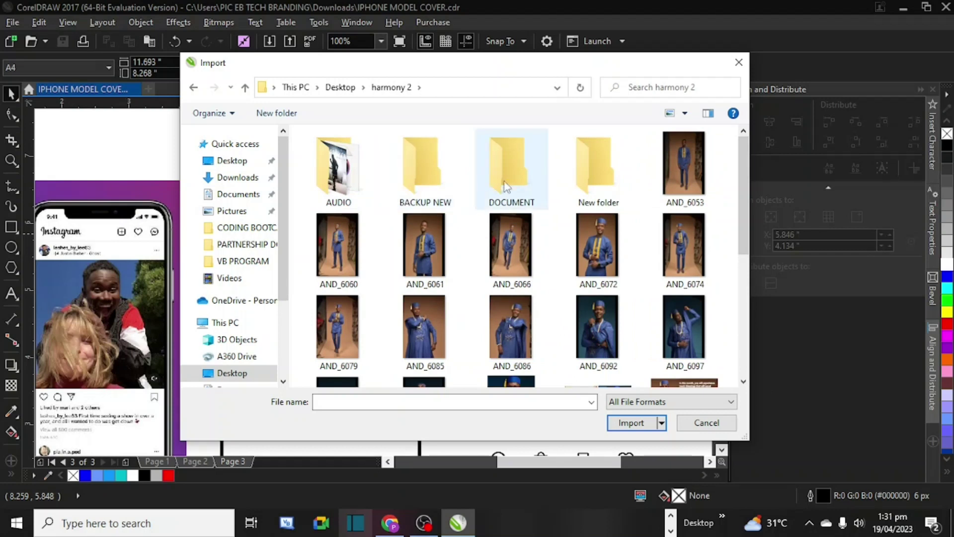
click(418, 181)
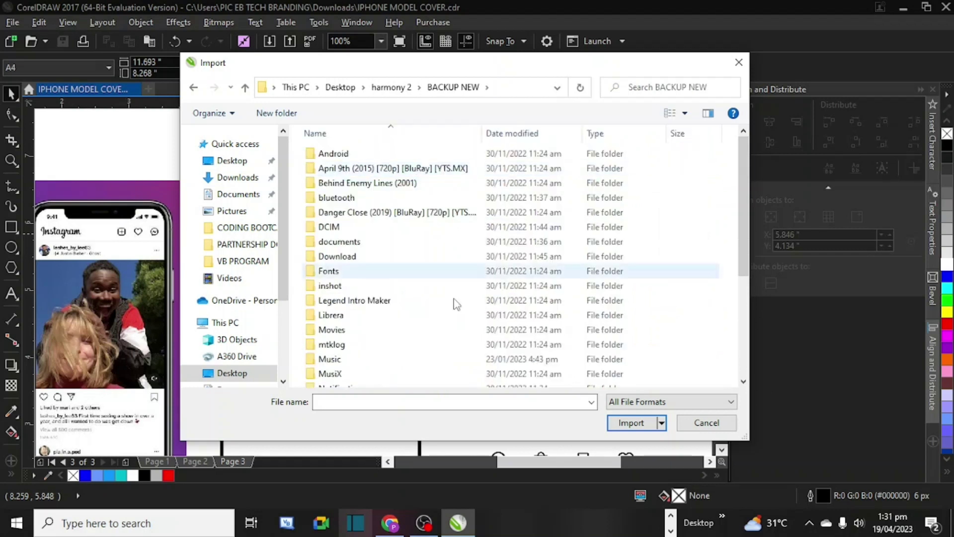
Step: Import image_6aa62737-5f5d-45b2-9e1e-2aa450d0ed6a20221028_231039 from the Pictures folder, placing it beside the phone at about 0.94 inches square
scroll(454, 302, down, 4)
scroll(457, 303, up, 3)
scroll(456, 304, up, 1)
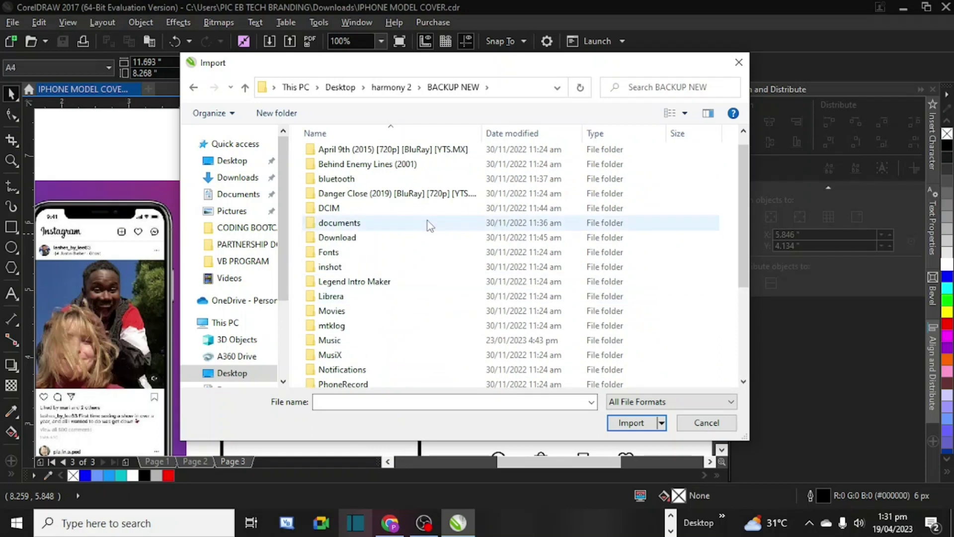
scroll(423, 317, down, 2)
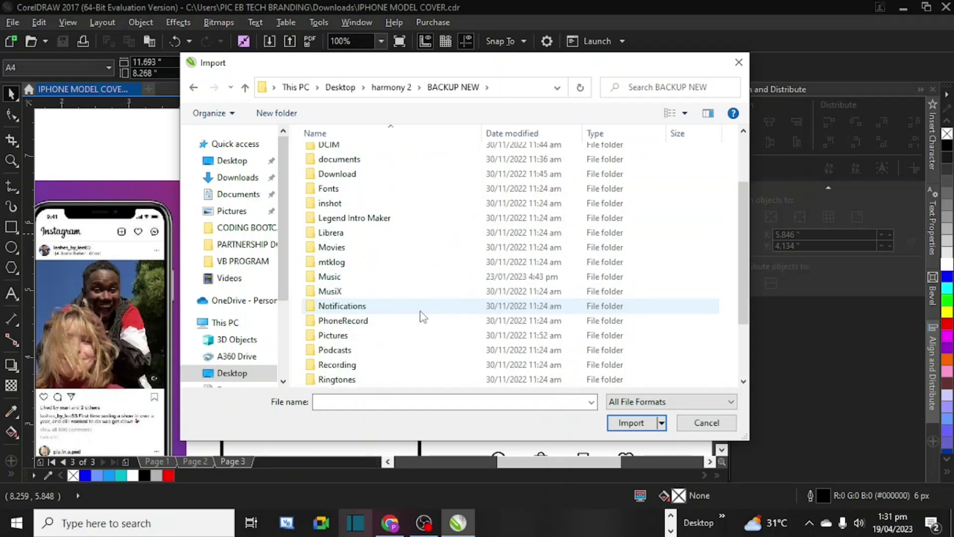
click(408, 340)
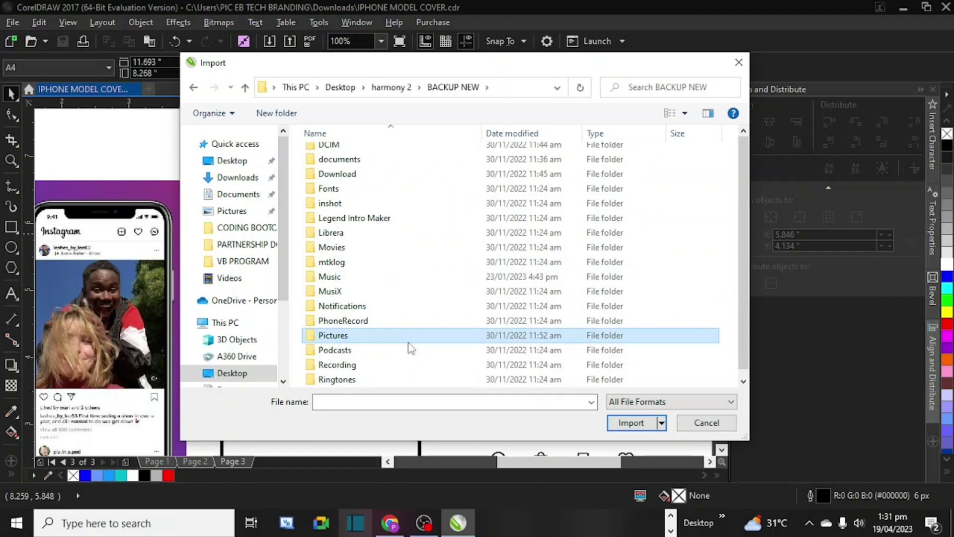
double_click(408, 342)
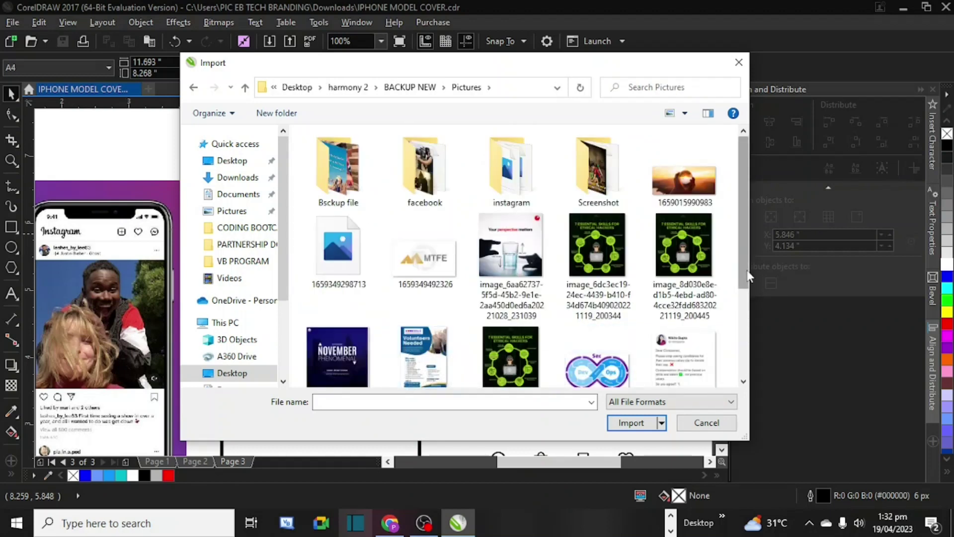
drag(744, 238, 761, 135)
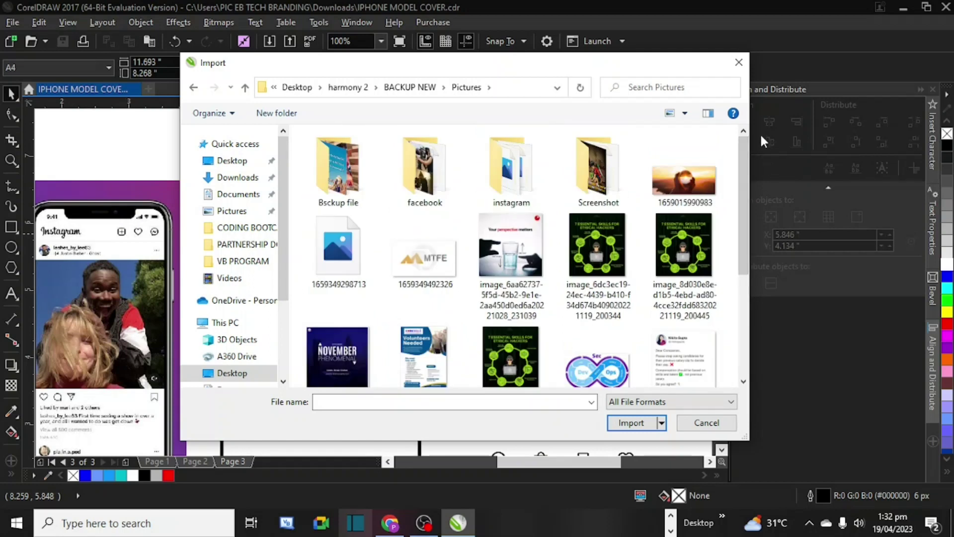
click(692, 192)
click(526, 257)
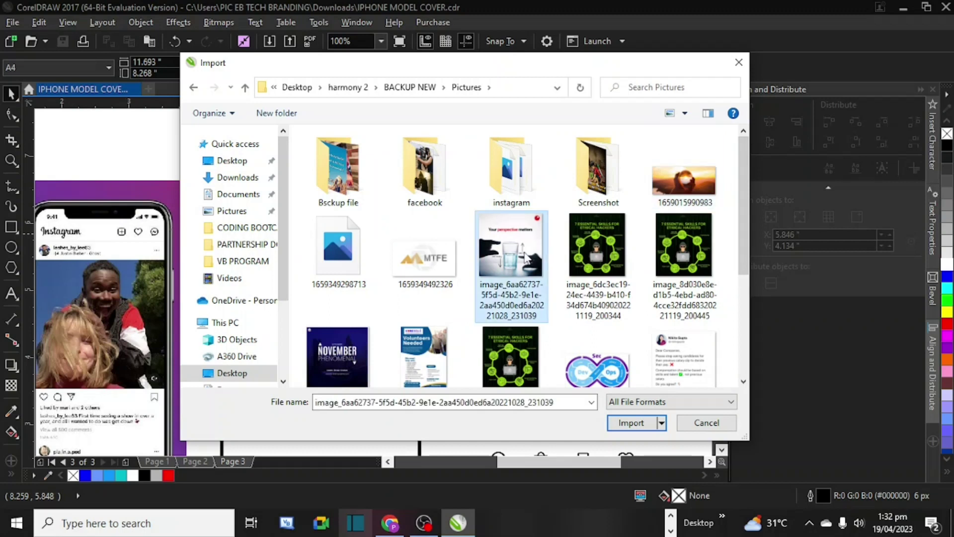
click(629, 422)
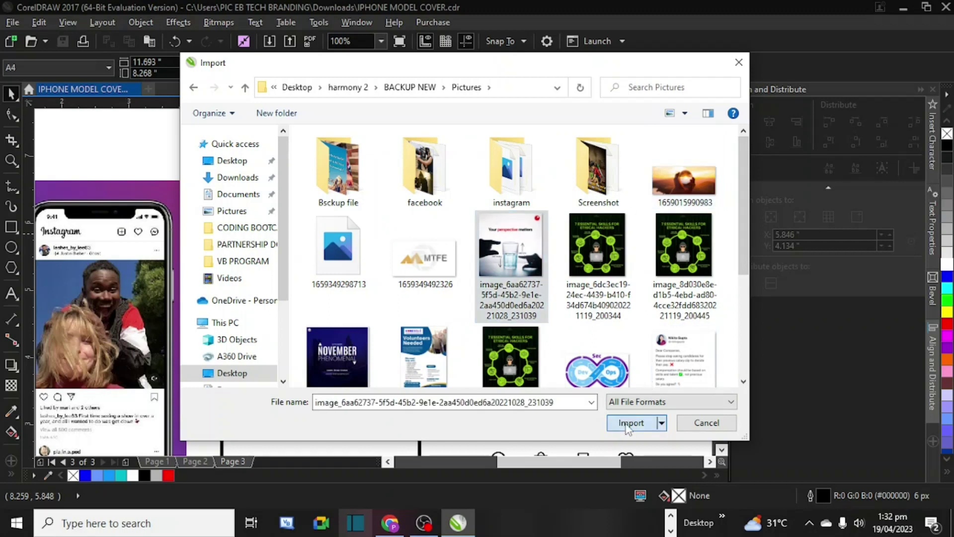
drag(422, 175, 493, 246)
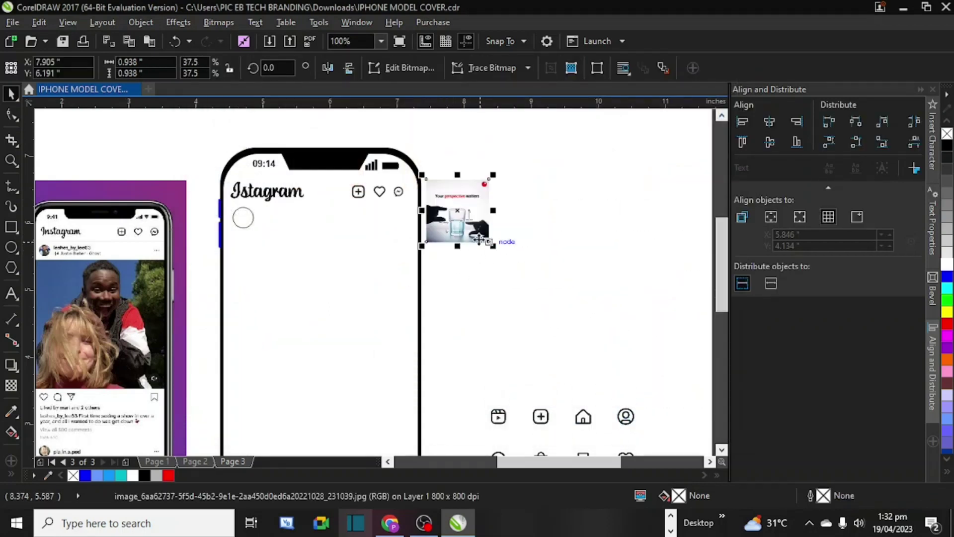
Step: Scale the imported glass-of-water image down to about 0.43 by 0.43 inches
scroll(473, 201, up, 2)
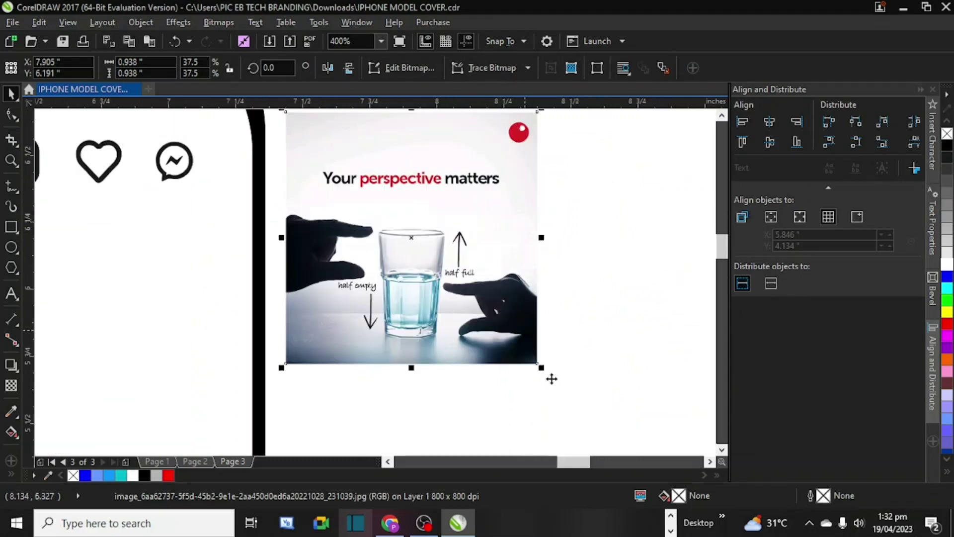
drag(541, 367, 453, 279)
scroll(453, 280, down, 2)
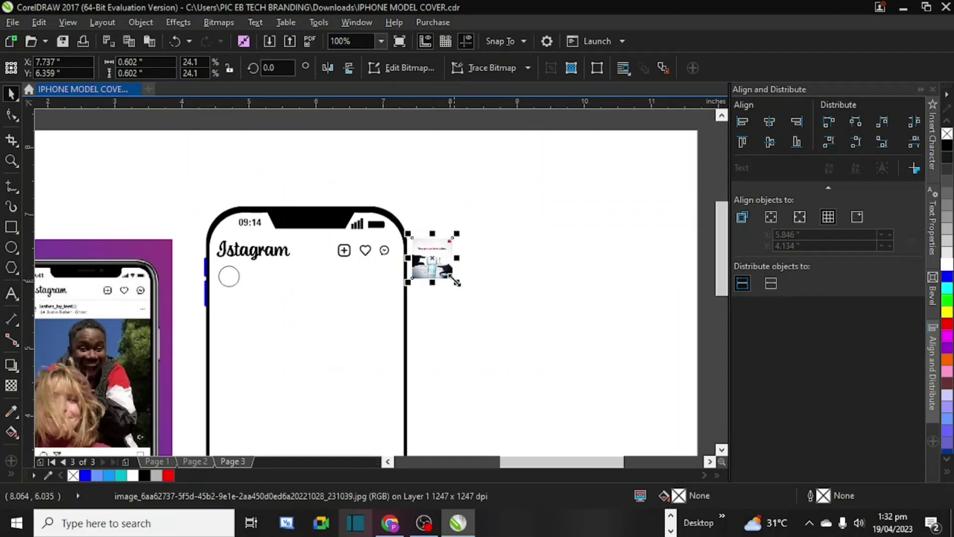
drag(457, 233, 446, 245)
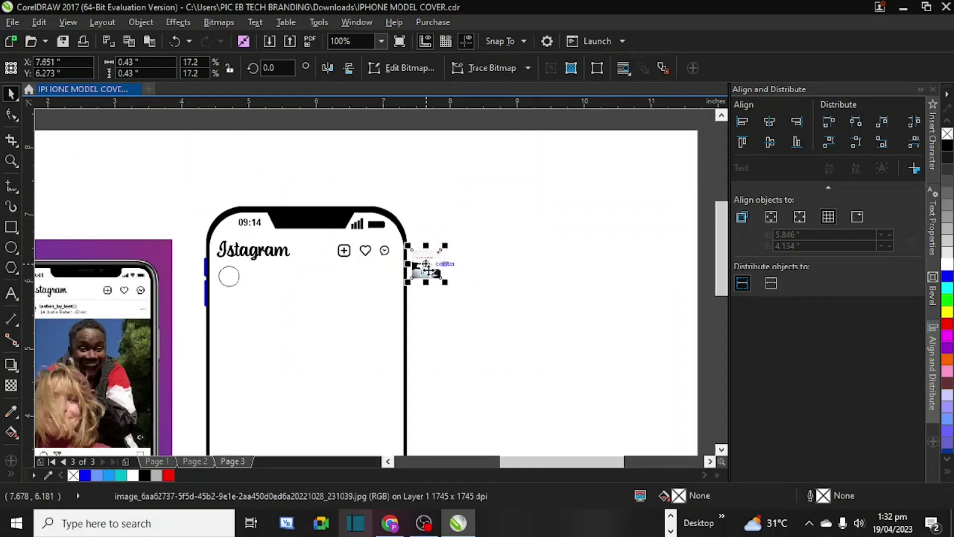
Step: PowerClip the glass-of-water image inside the profile circle below the Istagram text
right_click(430, 269)
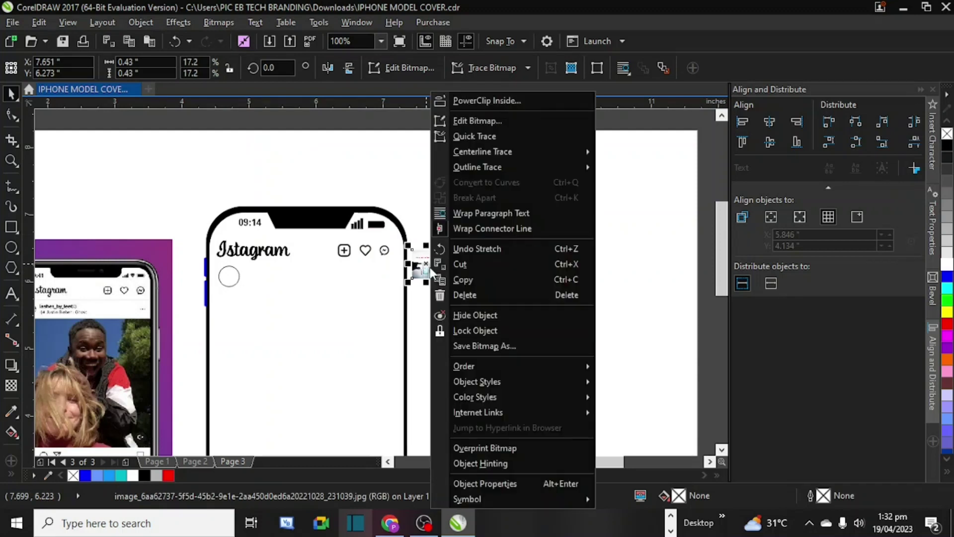
click(470, 99)
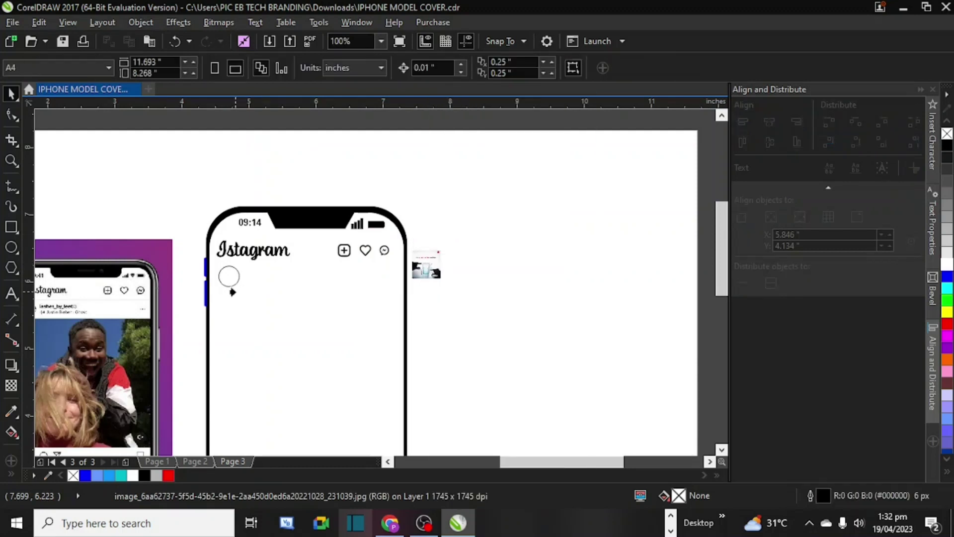
click(222, 279)
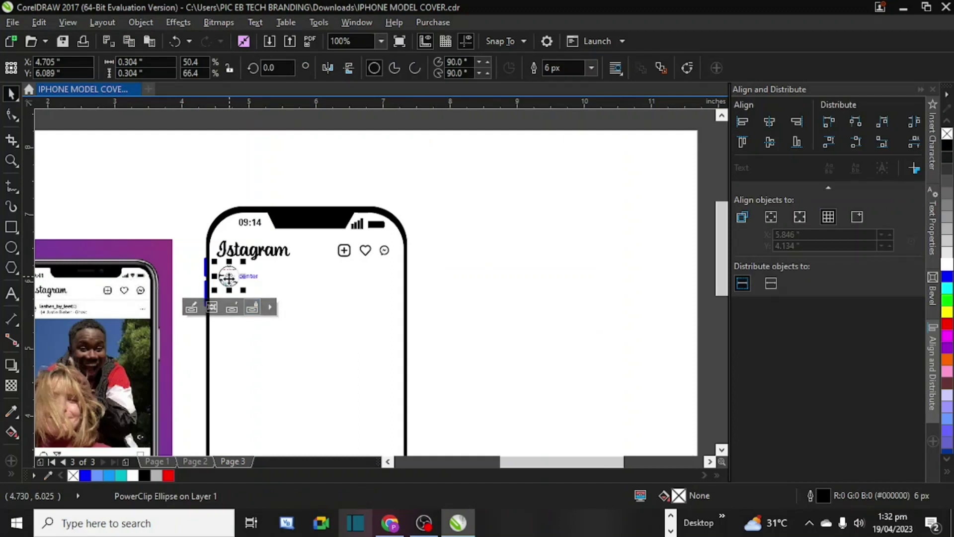
scroll(228, 278, up, 2)
scroll(229, 278, up, 3)
scroll(228, 278, down, 3)
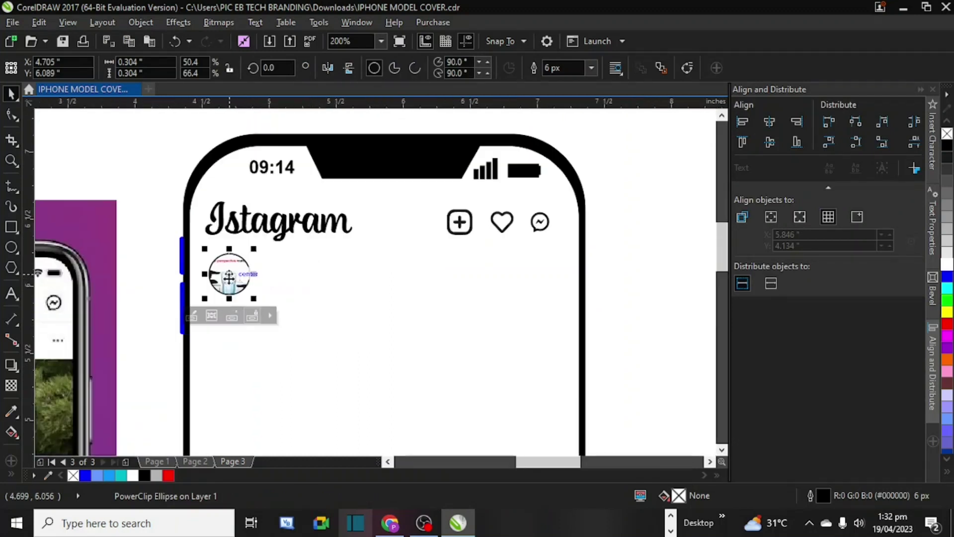
Step: Compare the profile picture with the reference's post header and set the circle's outline width to None
drag(503, 463, 447, 463)
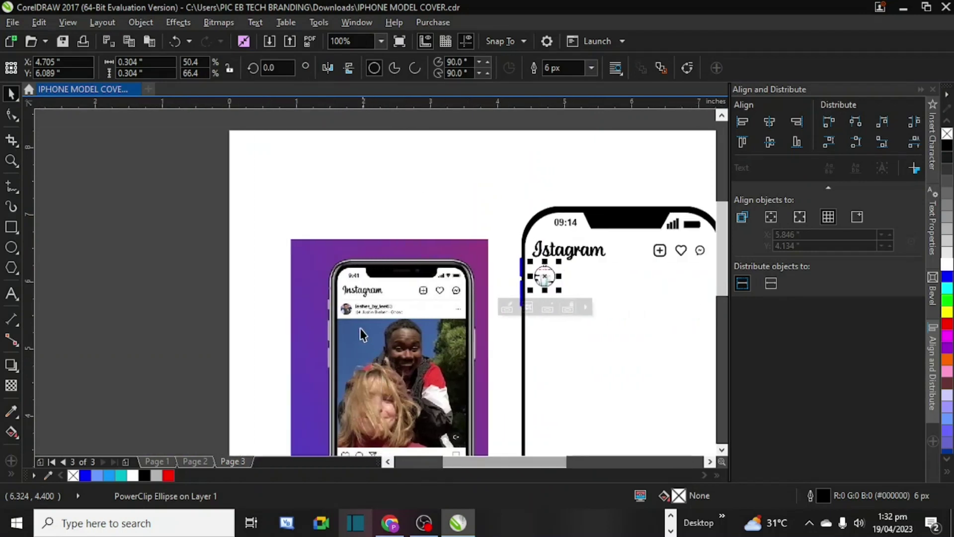
scroll(346, 305, up, 3)
scroll(346, 305, down, 2)
scroll(346, 306, down, 1)
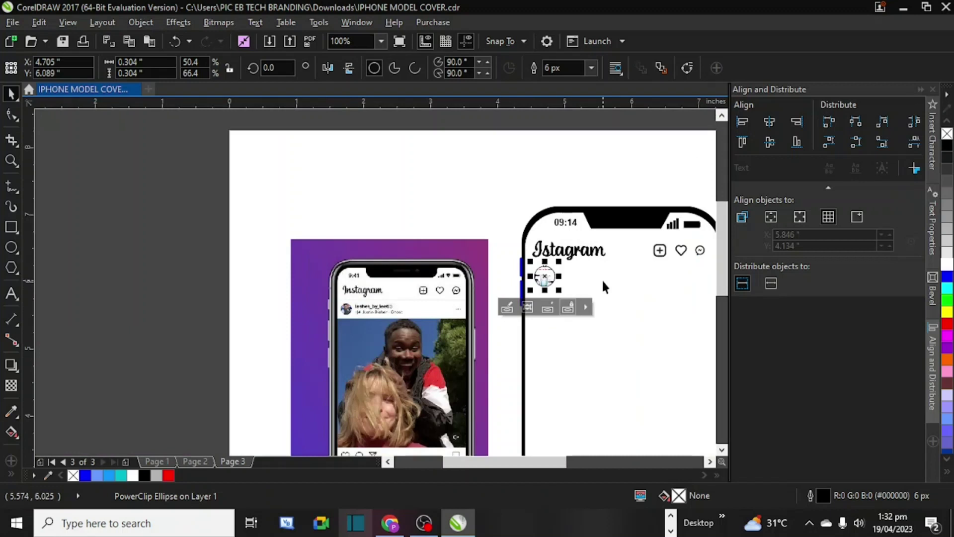
click(688, 158)
click(554, 274)
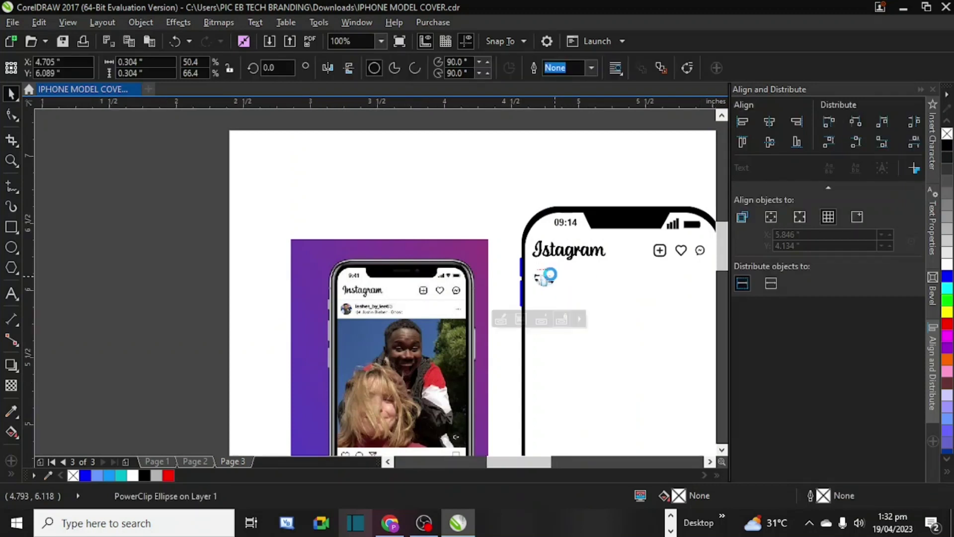
scroll(552, 275, up, 1)
scroll(550, 275, down, 1)
drag(524, 465, 587, 460)
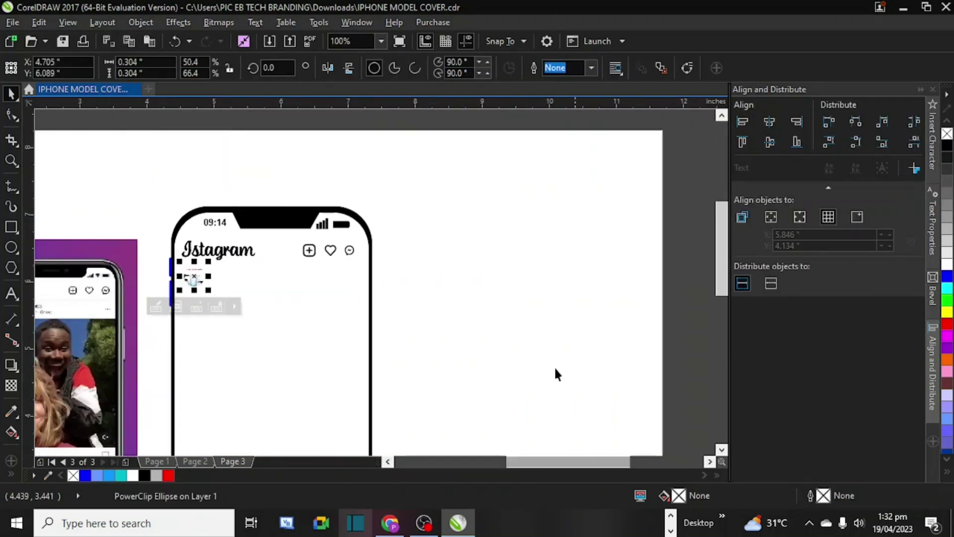
Step: Add the artistic text "Gracotech_Initiative" in 24 pt Arial on the blank area beside the phone
click(494, 313)
click(12, 293)
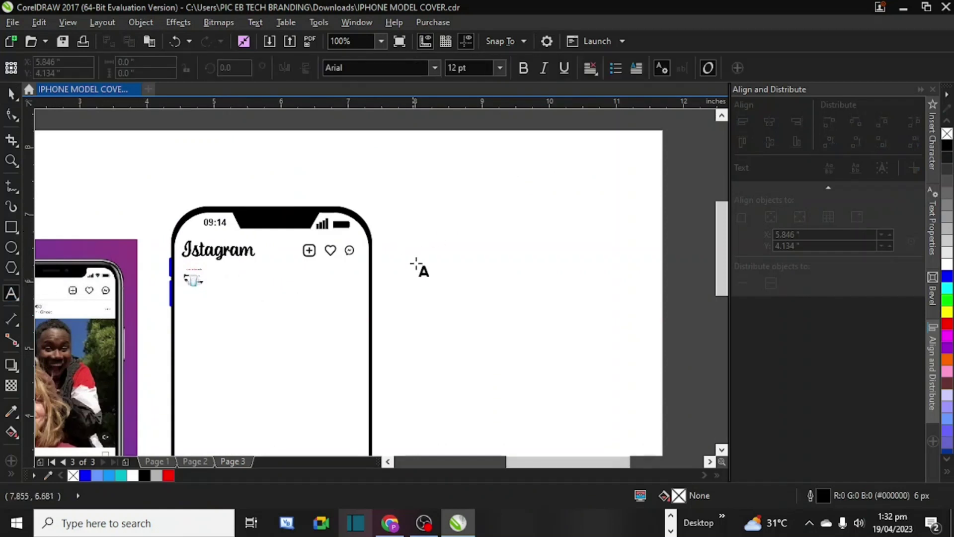
click(418, 258)
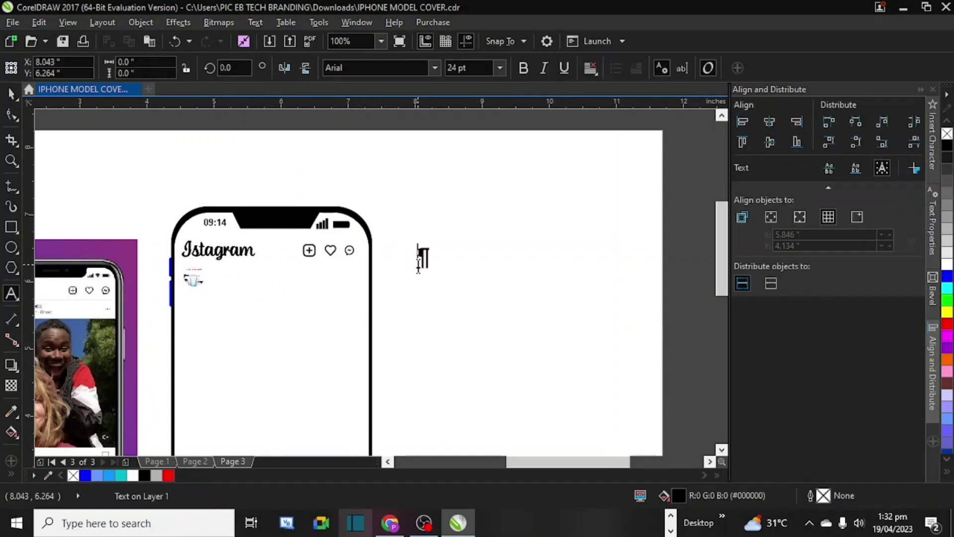
text(Gracotech)
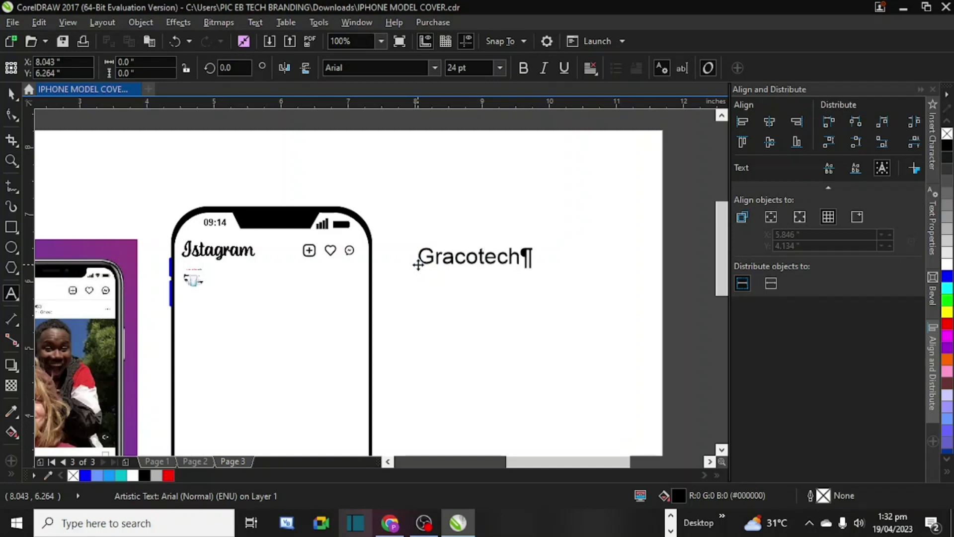
text(_)
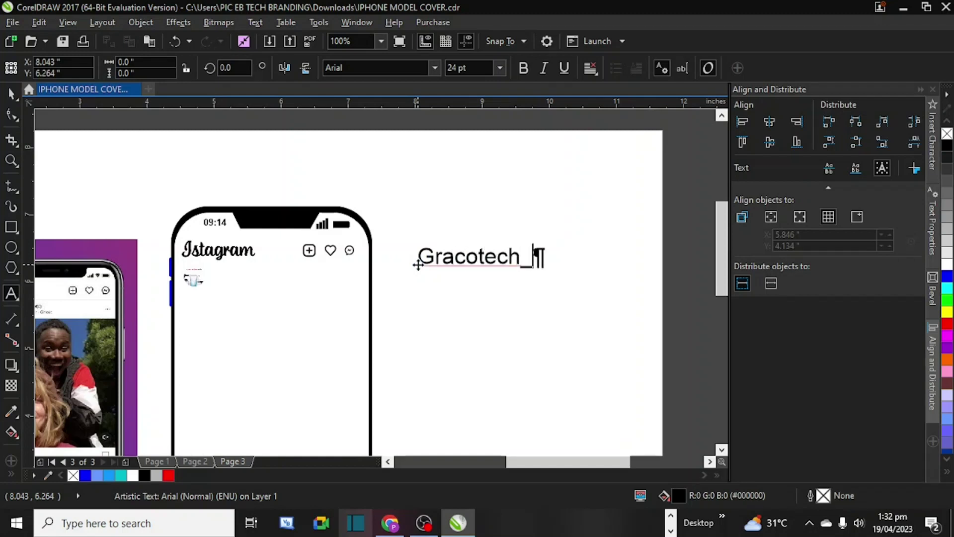
text(Init)
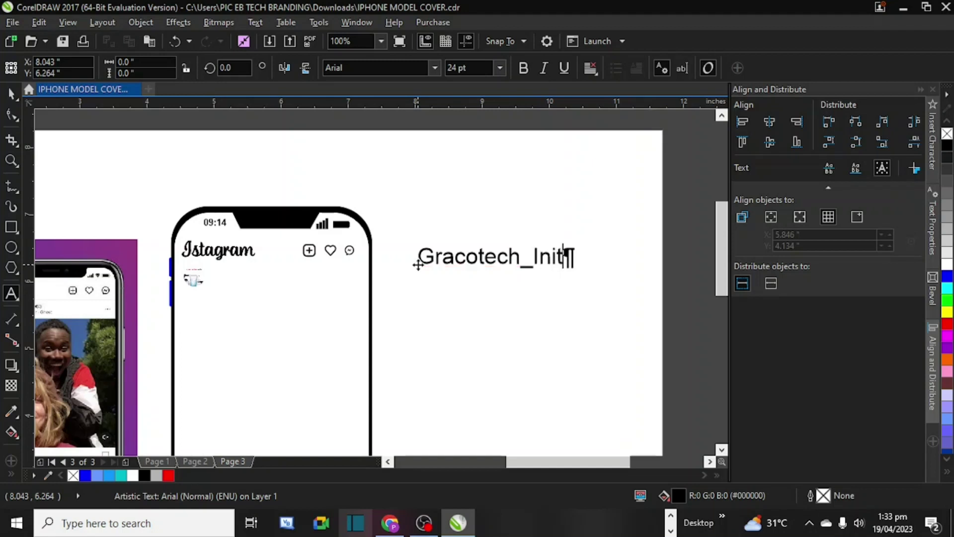
text(iative)
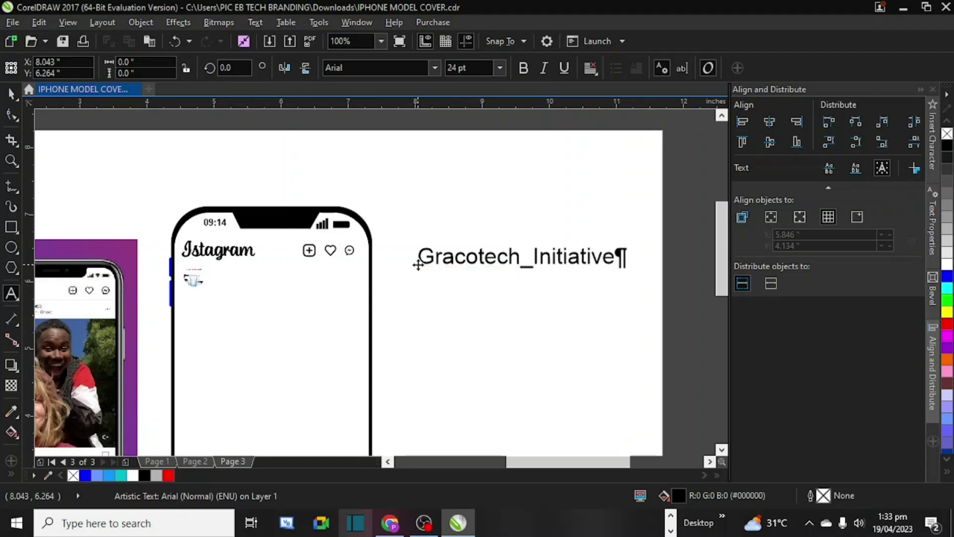
key(Escape)
click(7, 94)
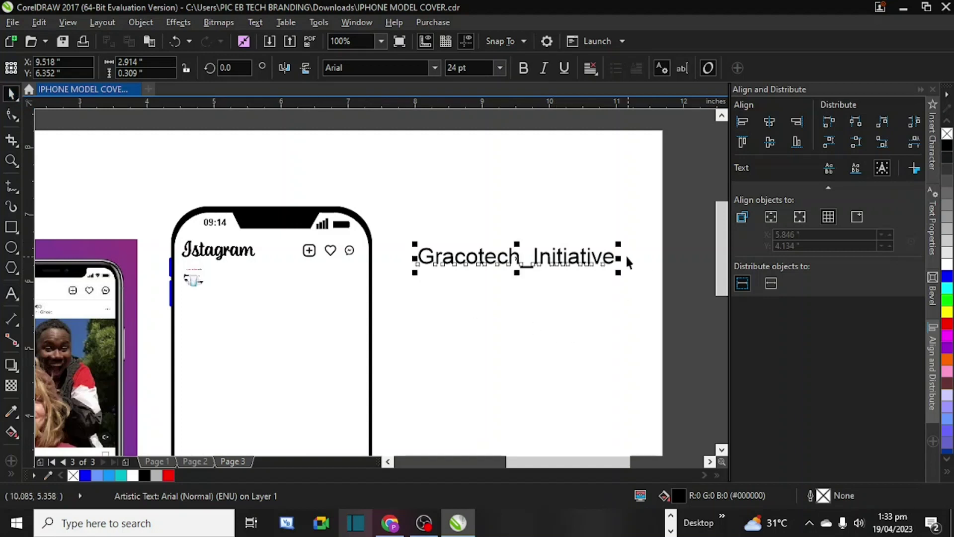
Step: Scale the Gracotech_Initiative text down to about 7.35 pt in bold and place it beside the profile picture
drag(620, 242, 575, 254)
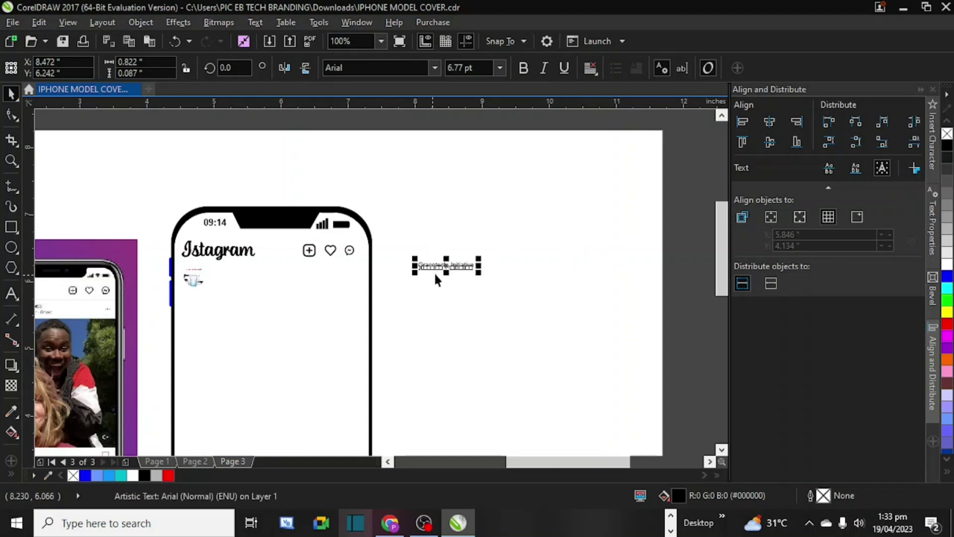
drag(442, 267, 239, 281)
scroll(238, 281, up, 2)
click(523, 67)
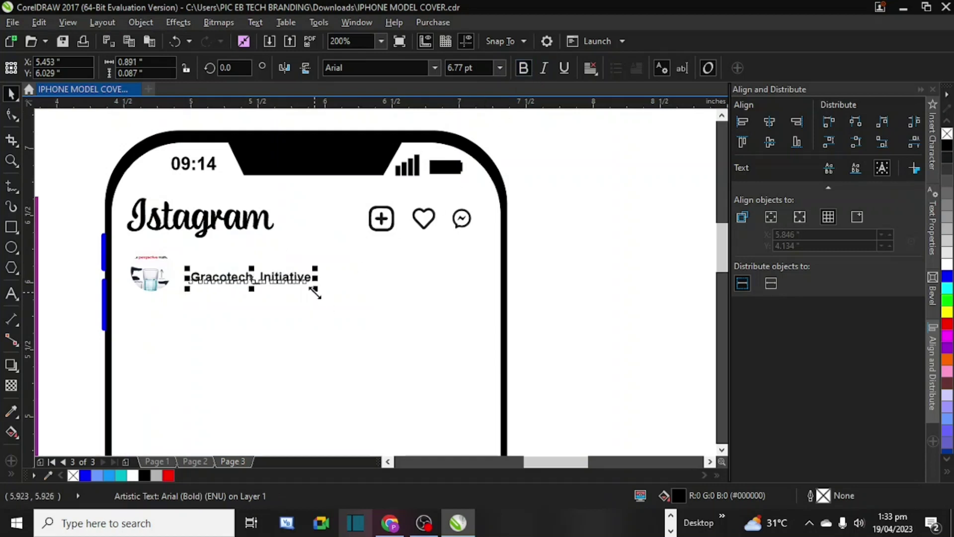
drag(315, 294, 323, 296)
click(294, 277)
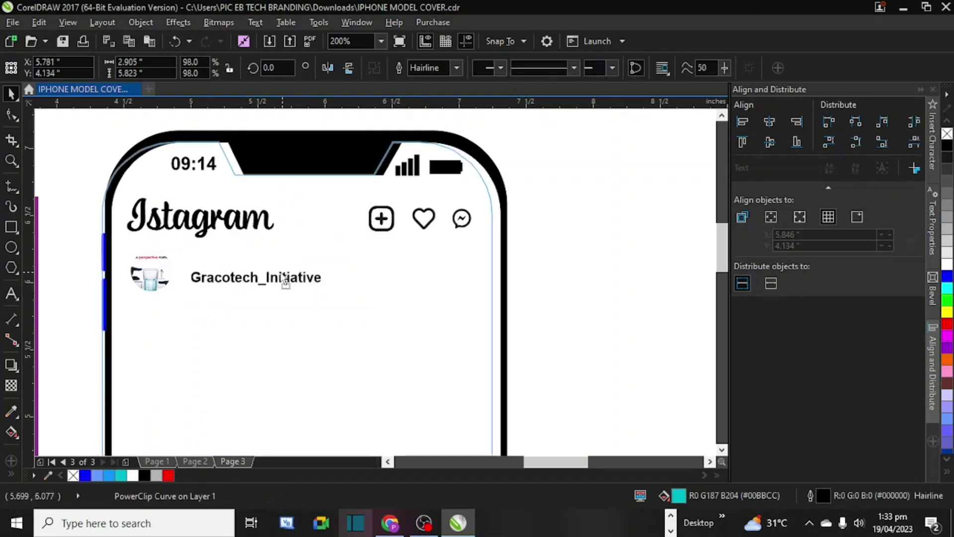
click(286, 281)
key(ctrl+z)
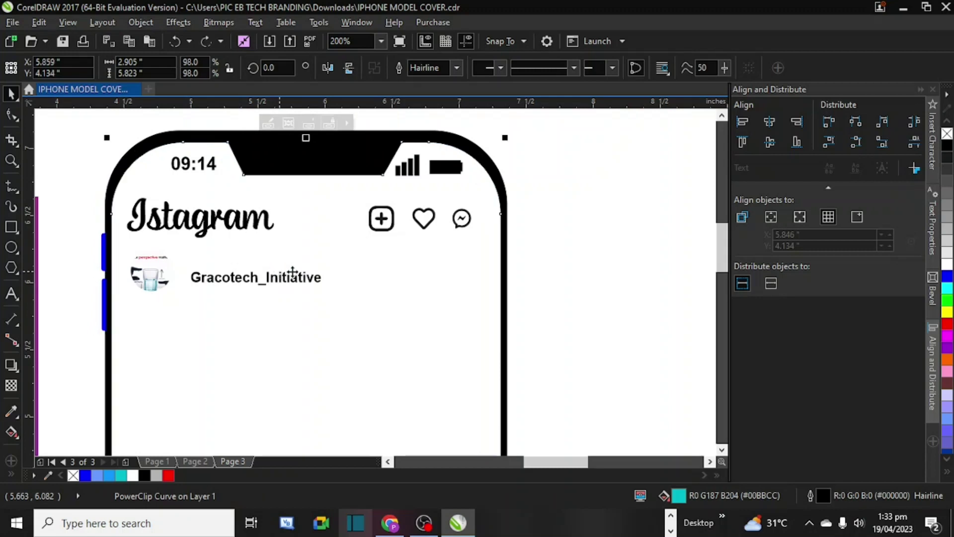
click(583, 291)
Step: Move the Gracotech_Initiative text closer to the profile picture and align their centers vertically
click(312, 279)
drag(312, 279, 301, 278)
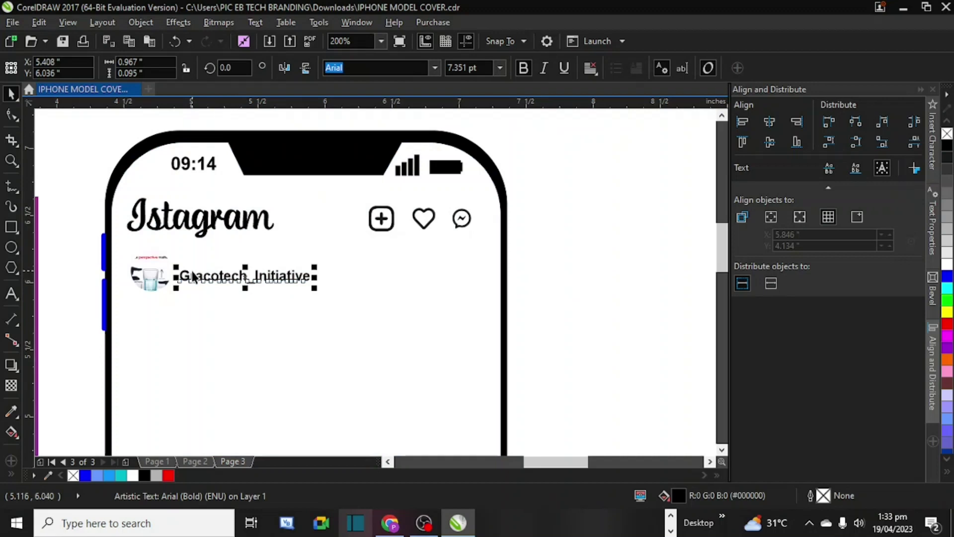
shift+click(151, 276)
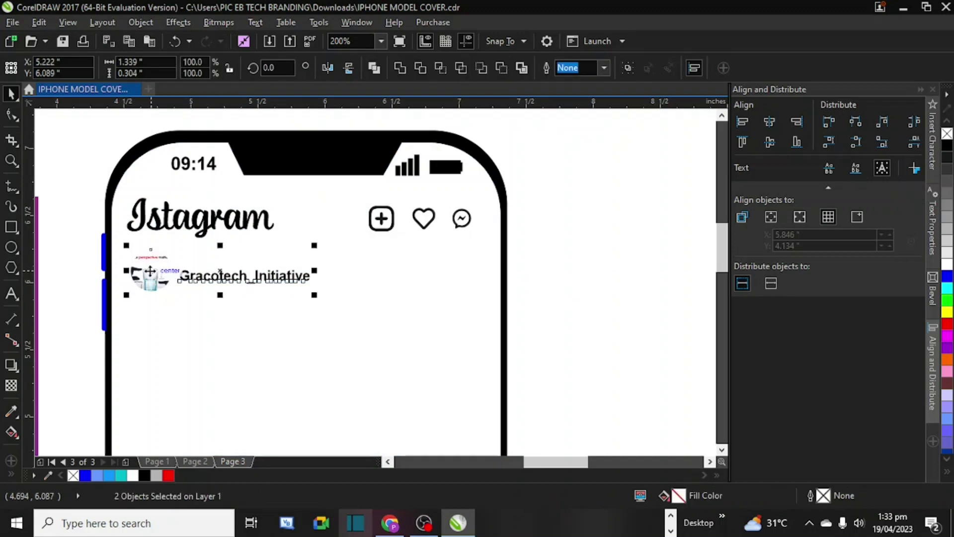
key(c)
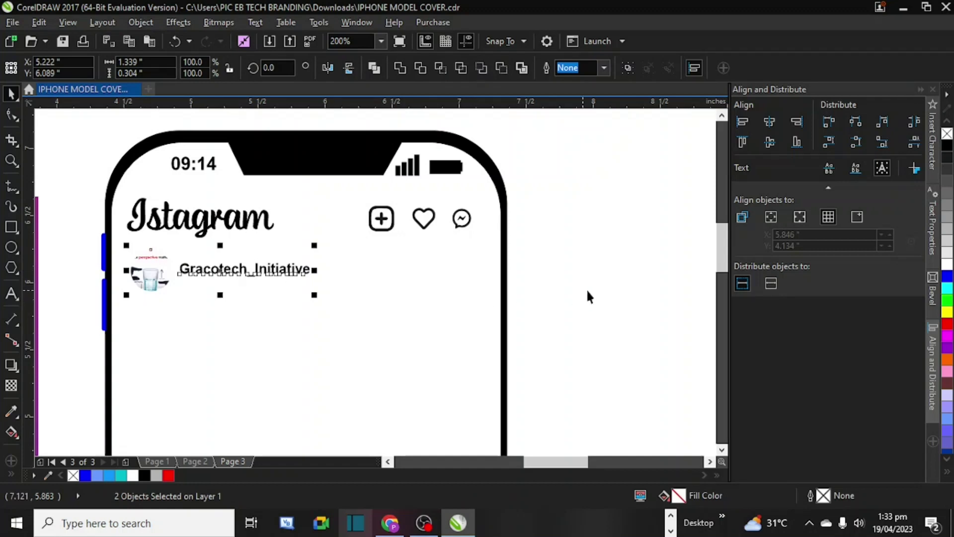
click(587, 292)
Step: Enlarge the Gracotech_Initiative text to about 8.06 pt, widening its gap from the profile picture, and save the document
click(309, 276)
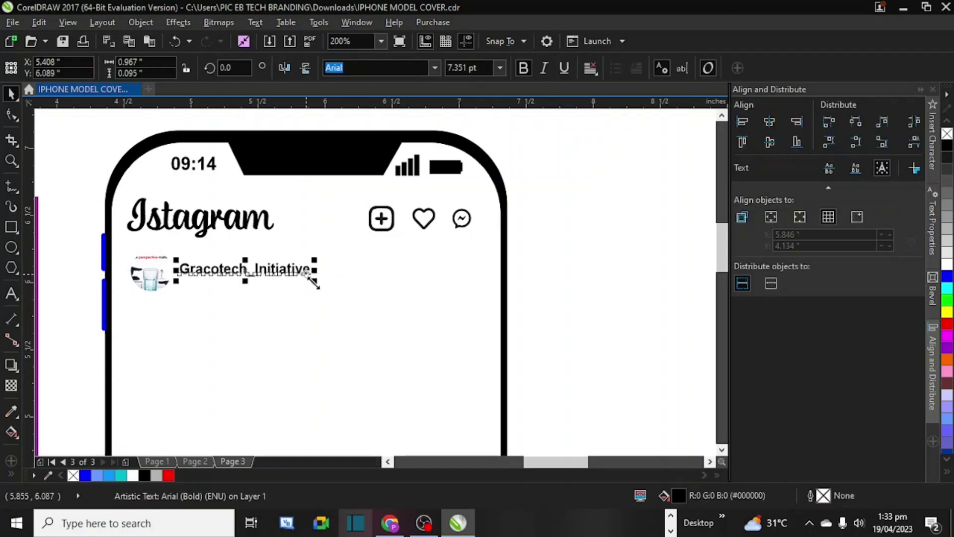
drag(320, 282, 322, 281)
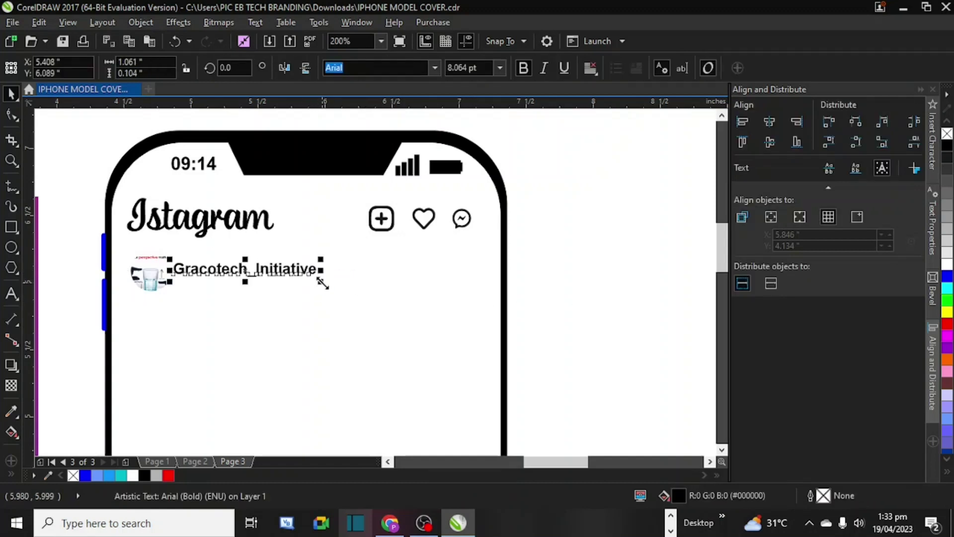
key(Right)
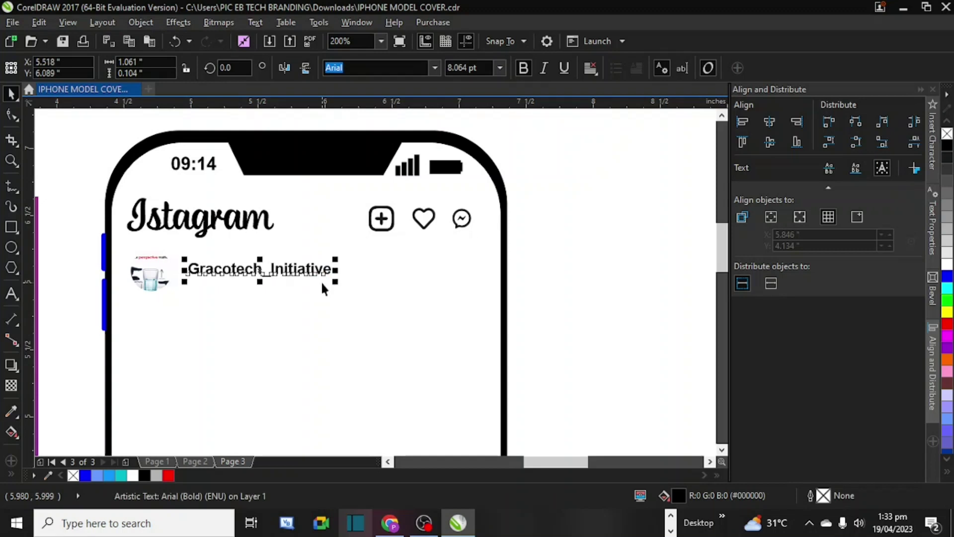
click(577, 308)
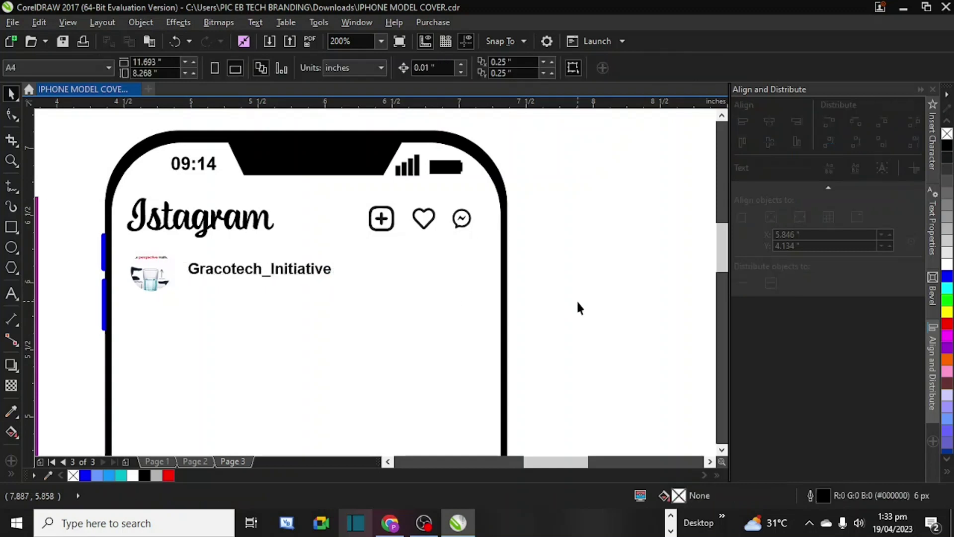
key(ctrl+s)
Step: Add a location text starting "Lagos, Ni" in 24 pt Arial on the blank area beside the phone
mouse_move(567, 463)
mouse_down()
mouse_move(524, 463)
mouse_move(571, 460)
mouse_up()
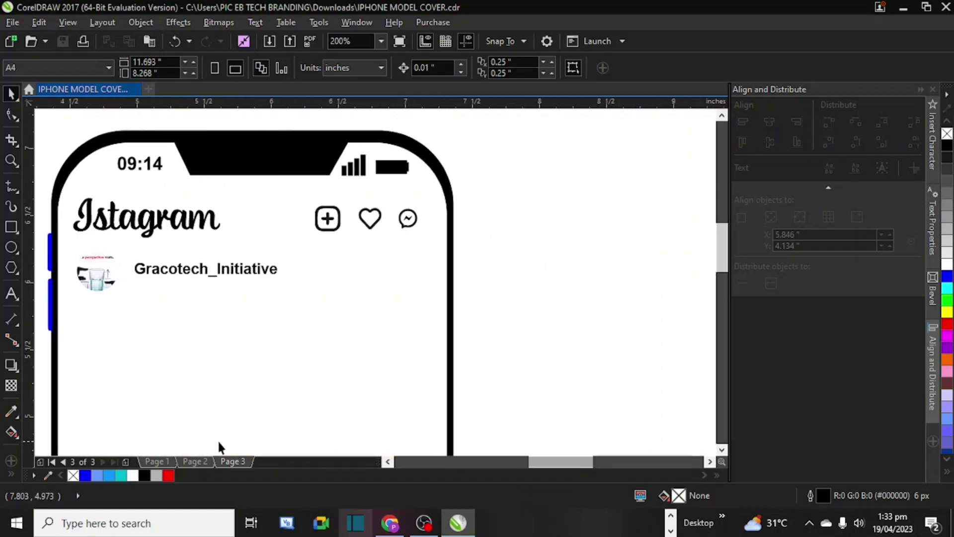
click(12, 293)
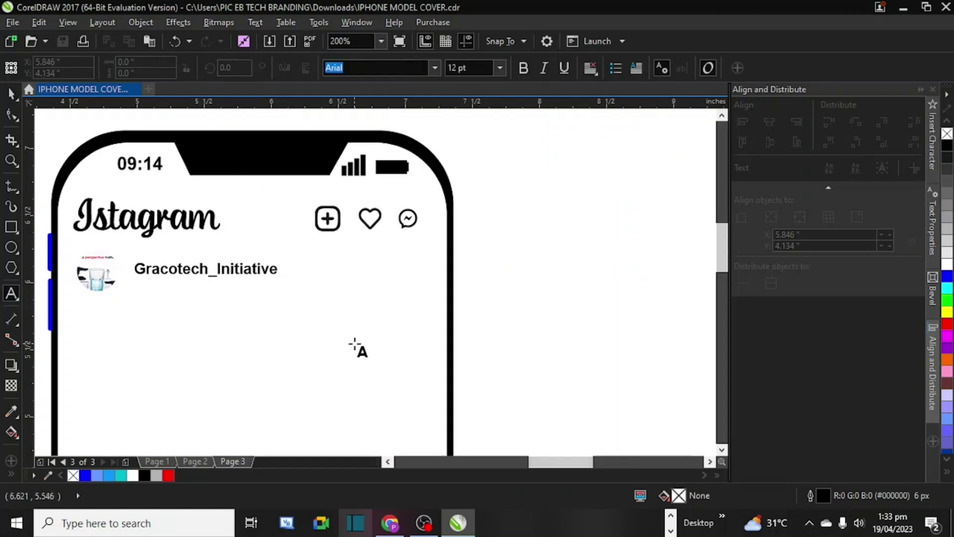
click(479, 309)
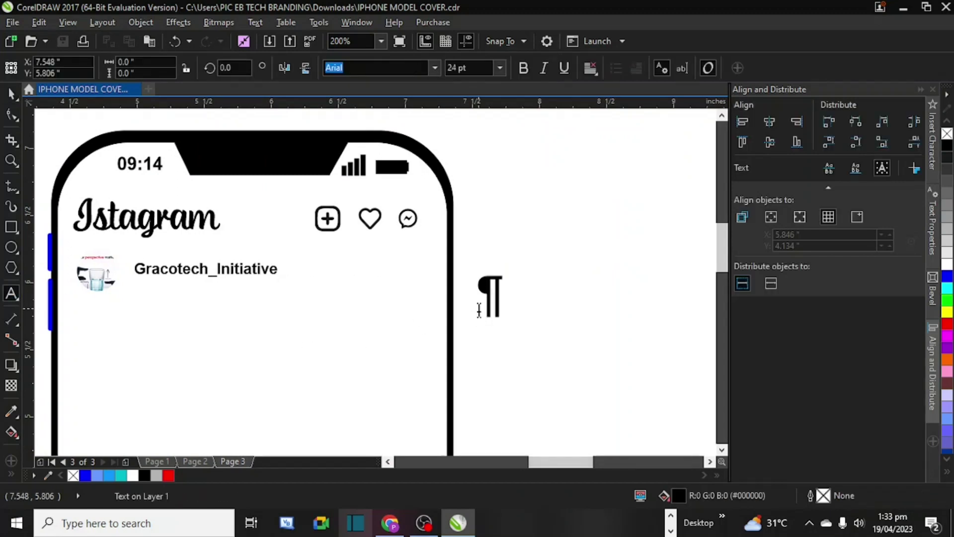
text(Lagos)
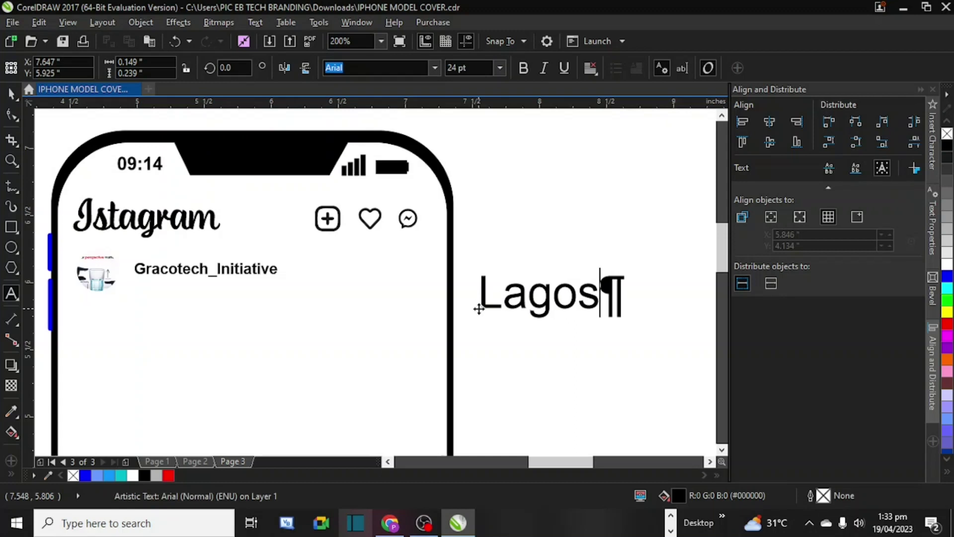
text(, Ni)
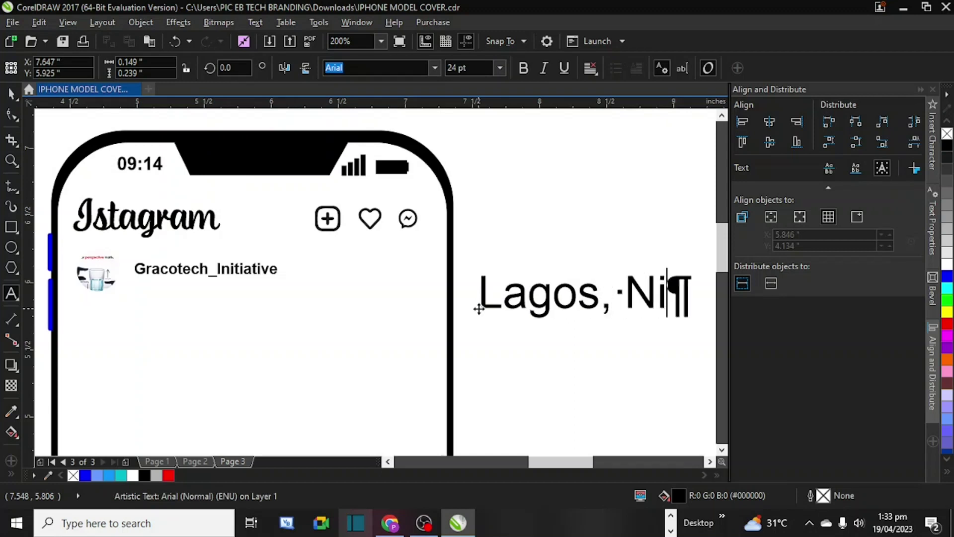
Step: Complete the new artistic text beside the phone mockup so it reads "Lagos, Nigeria"
text(gerfia)
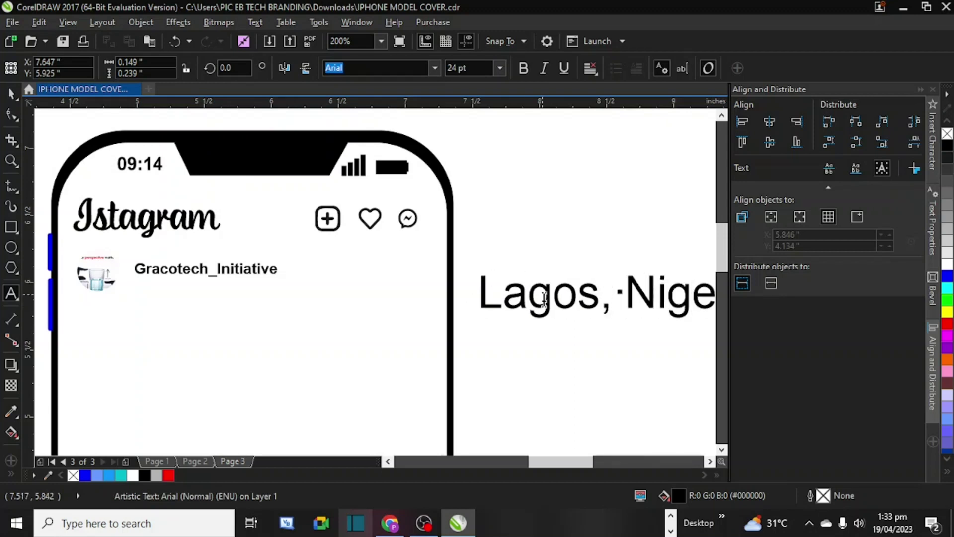
drag(566, 463, 584, 466)
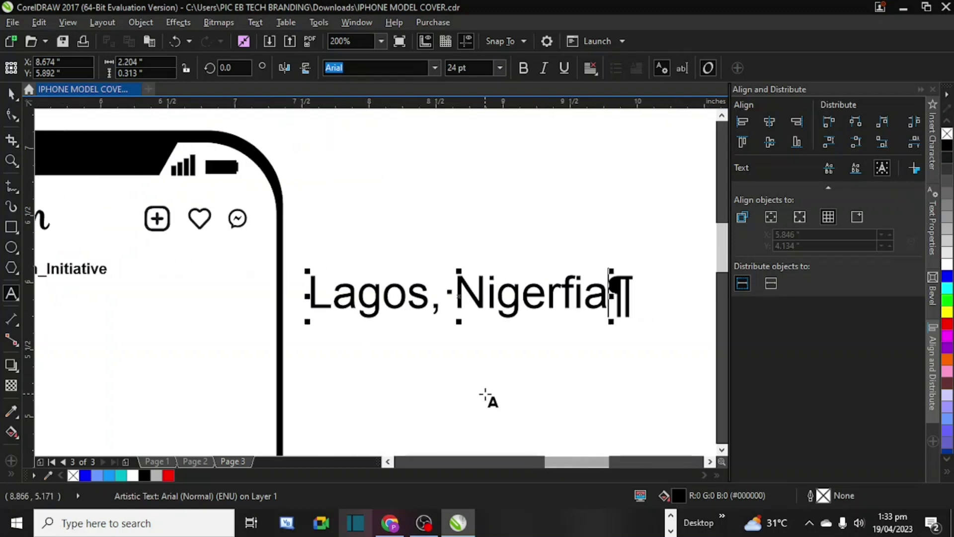
key(BackSpace)
key(BackSpace)
key(BackSpace)
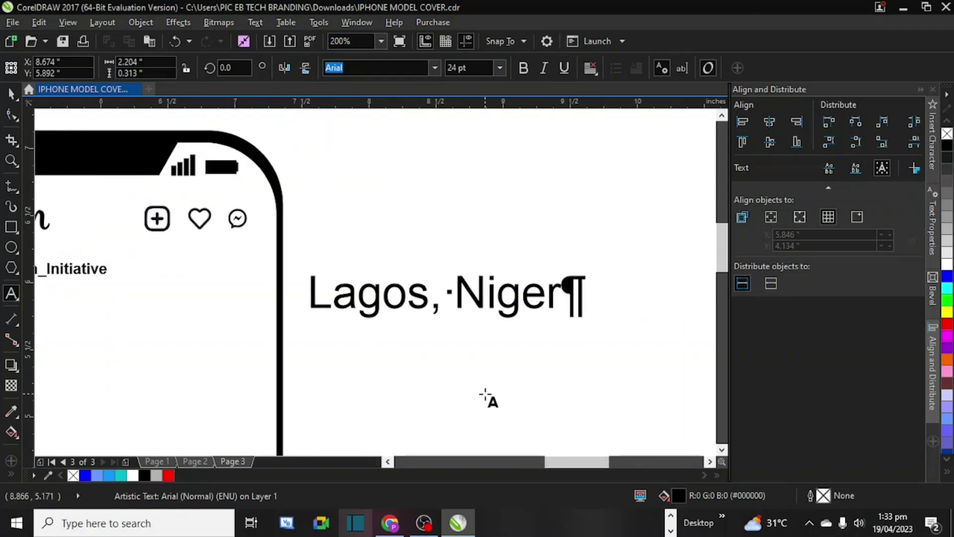
text(ia)
click(11, 93)
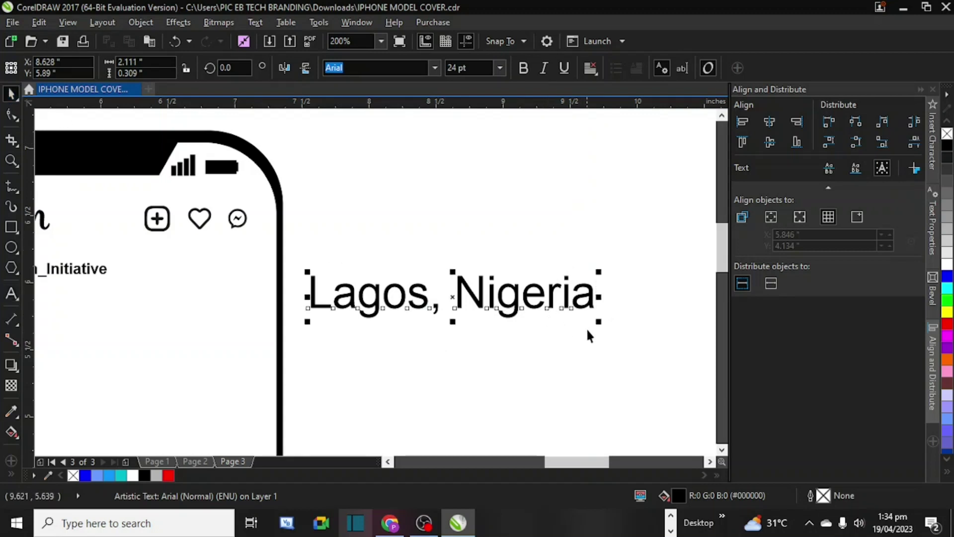
Step: Scale the "Lagos, Nigeria" text down to about 5.6 pt and move it slightly within the blank area beside the phone
drag(599, 322, 453, 295)
drag(558, 462, 536, 462)
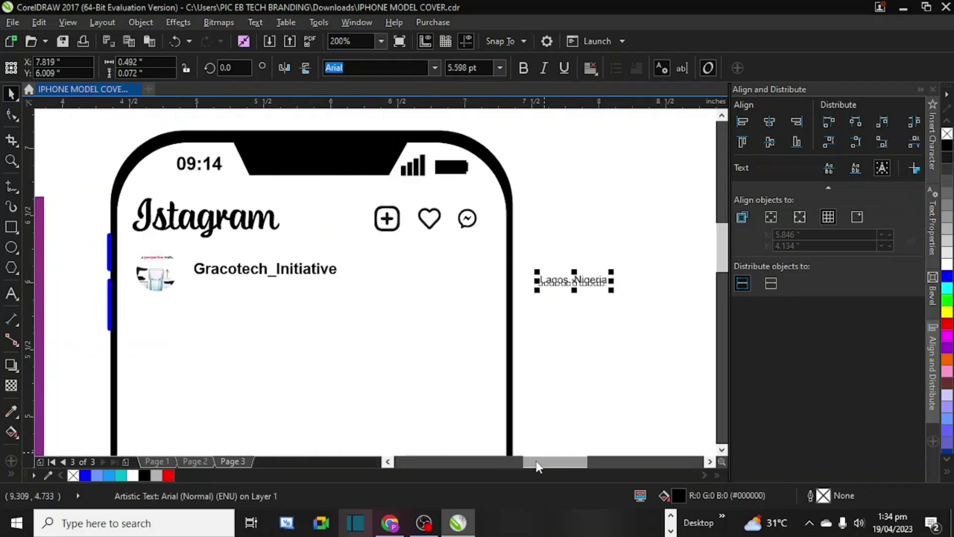
drag(571, 282, 615, 297)
Step: Prefix the text with "Location: " and place the line directly beneath the Gracotech_Initiative username on the phone
click(11, 294)
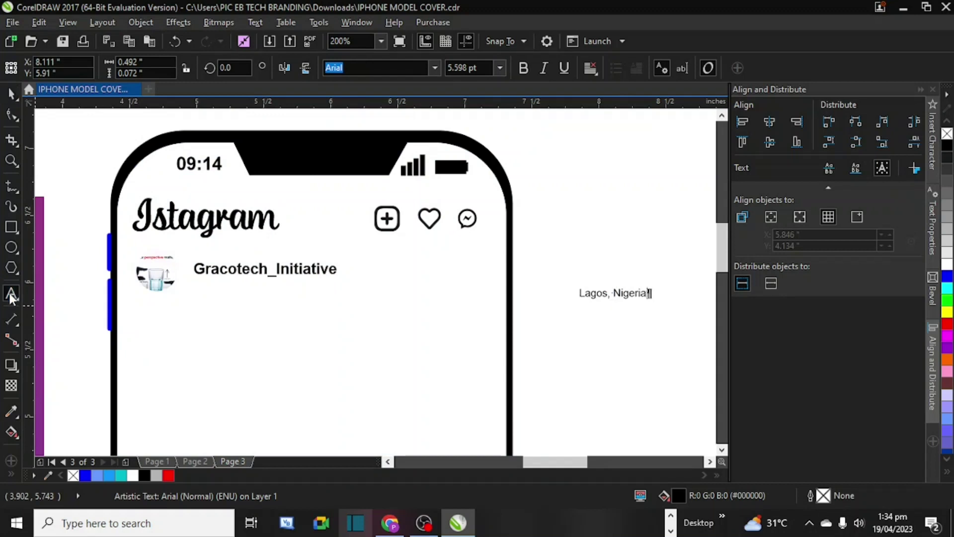
click(584, 298)
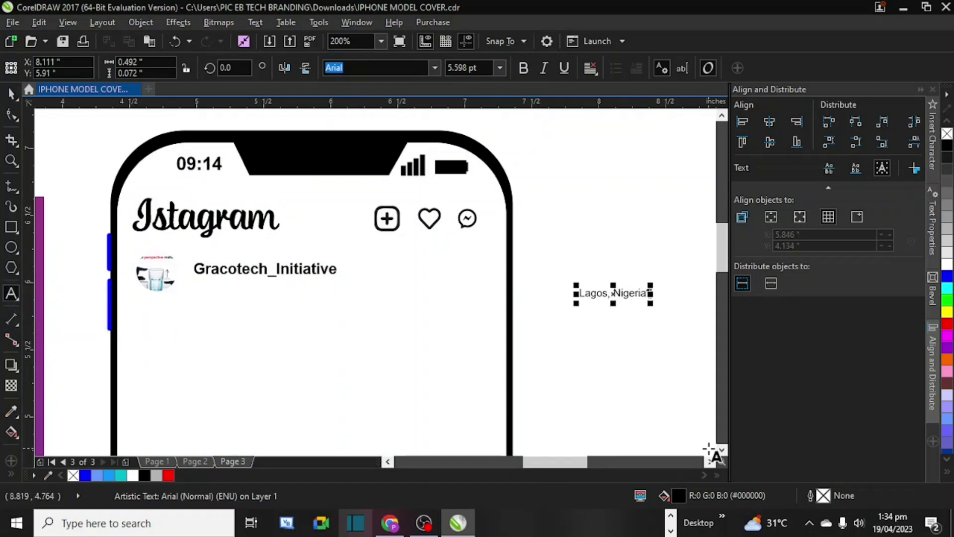
text(Location)
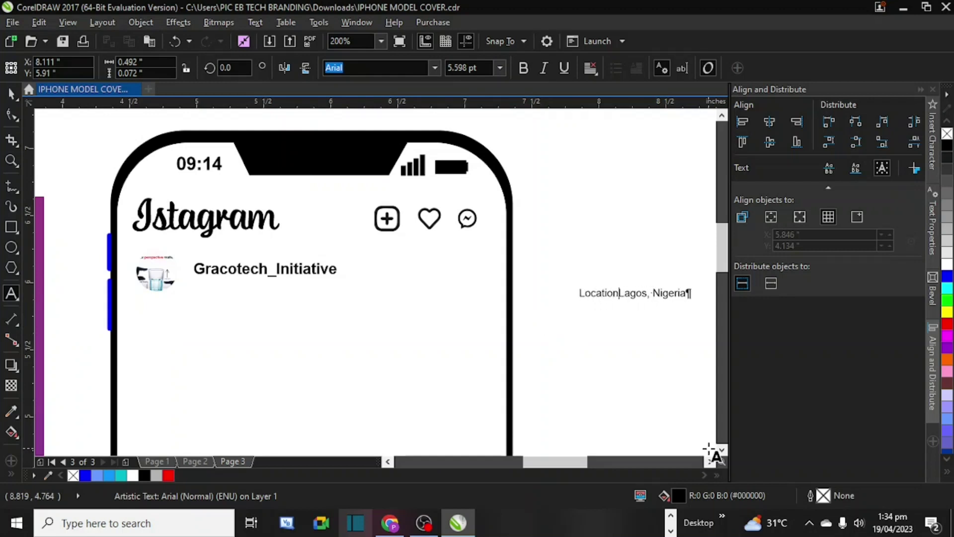
text(:)
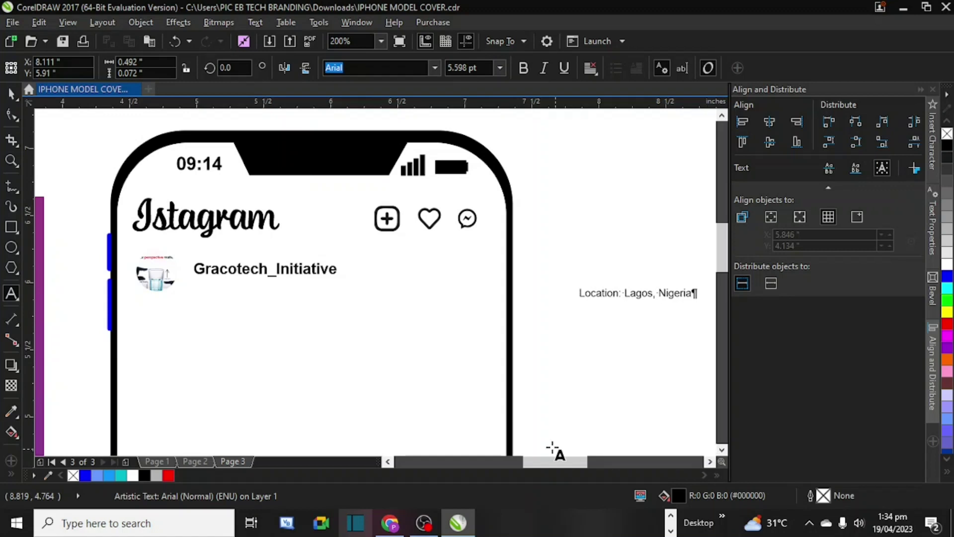
click(11, 92)
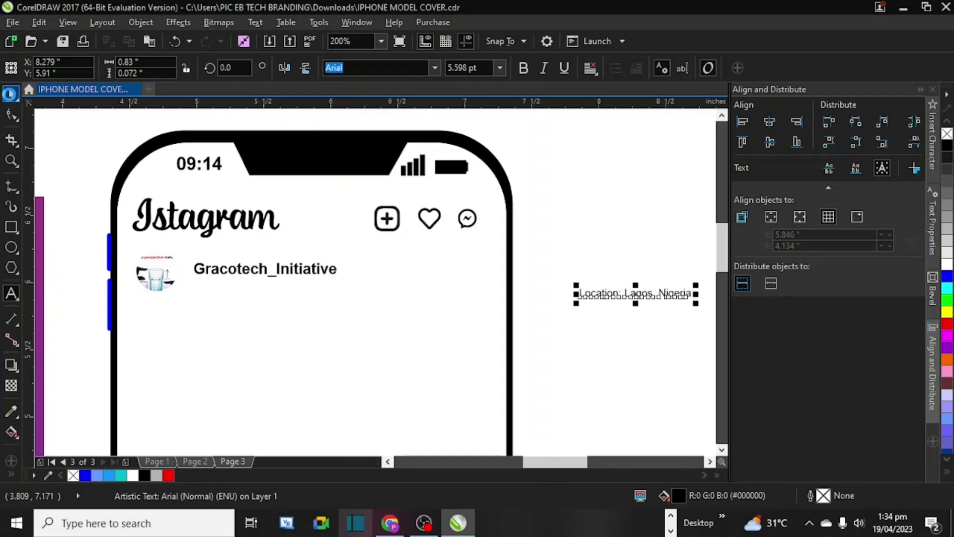
drag(634, 298, 248, 288)
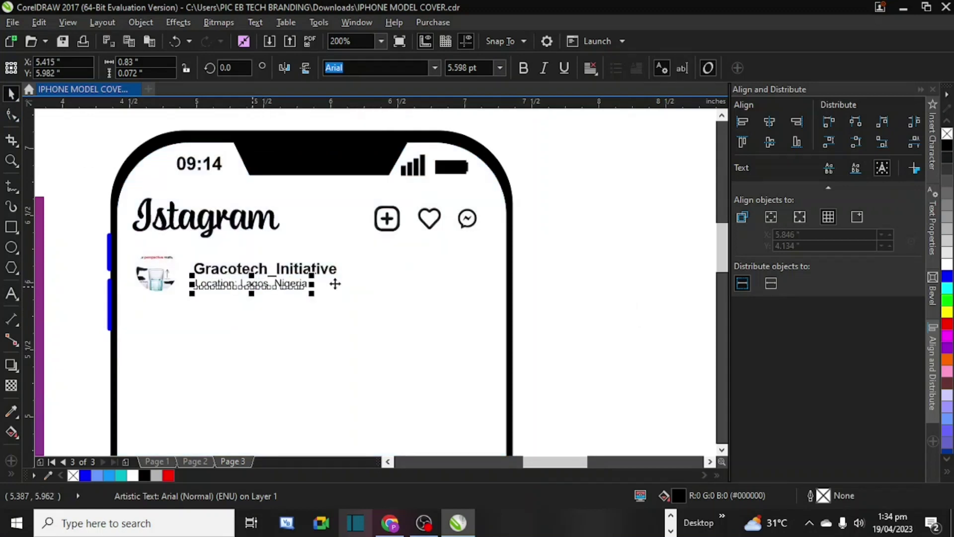
click(571, 297)
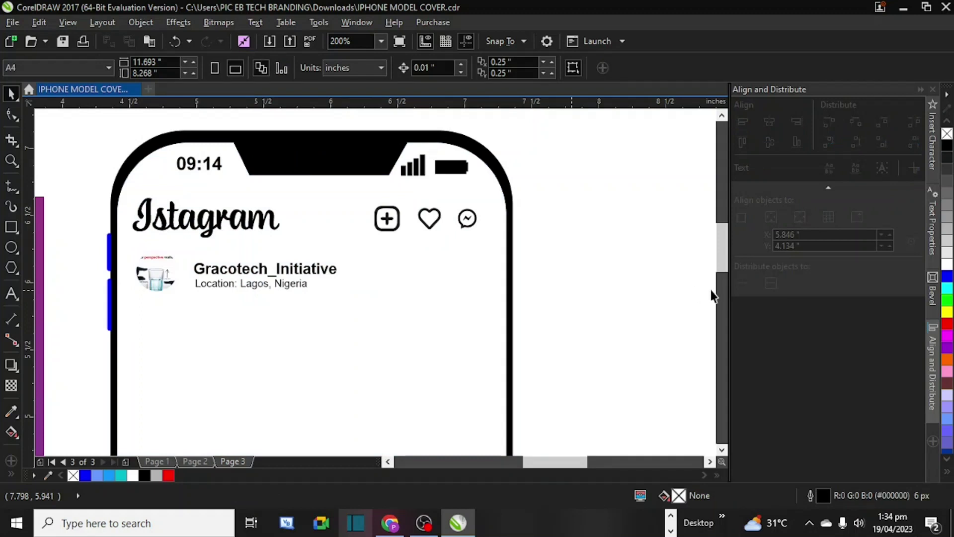
Step: Draw a rectangle about 2.69 by 2.22 inches below the profile header on the phone screen as the post area
scroll(724, 264, down, 3)
drag(544, 463, 520, 462)
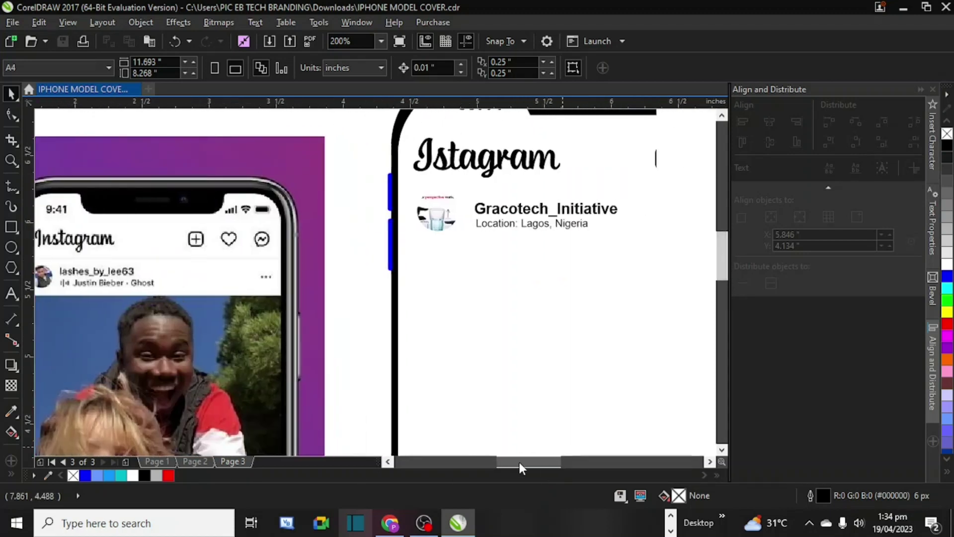
scroll(265, 286, up, 2)
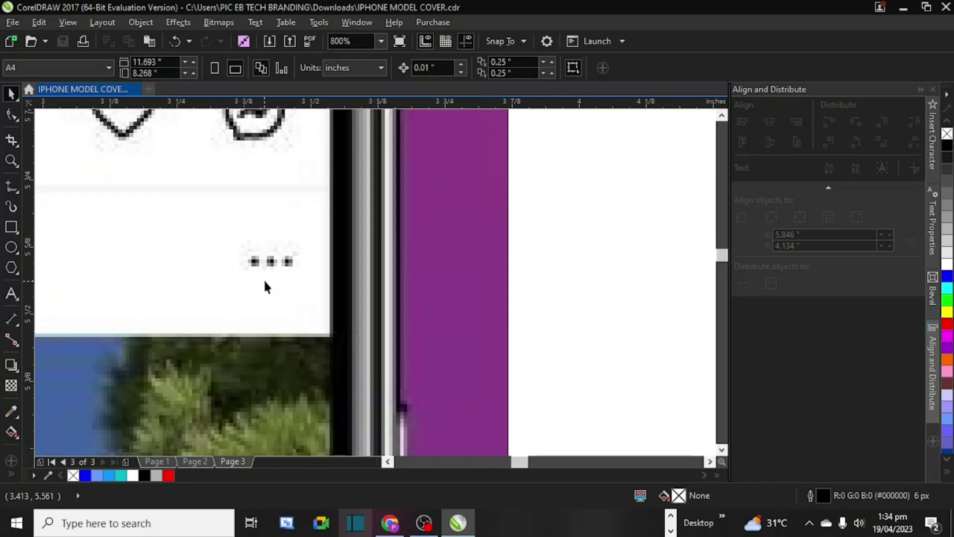
scroll(267, 271, down, 2)
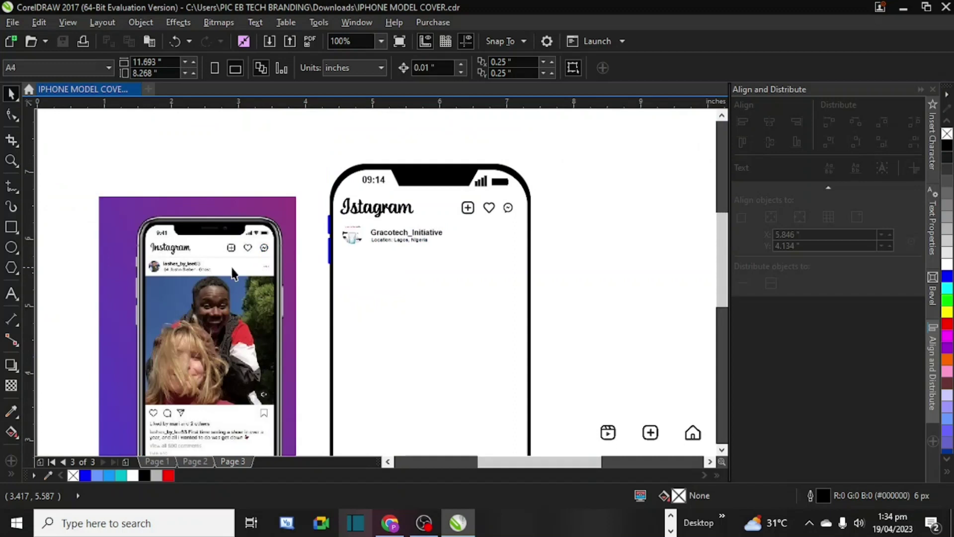
click(14, 226)
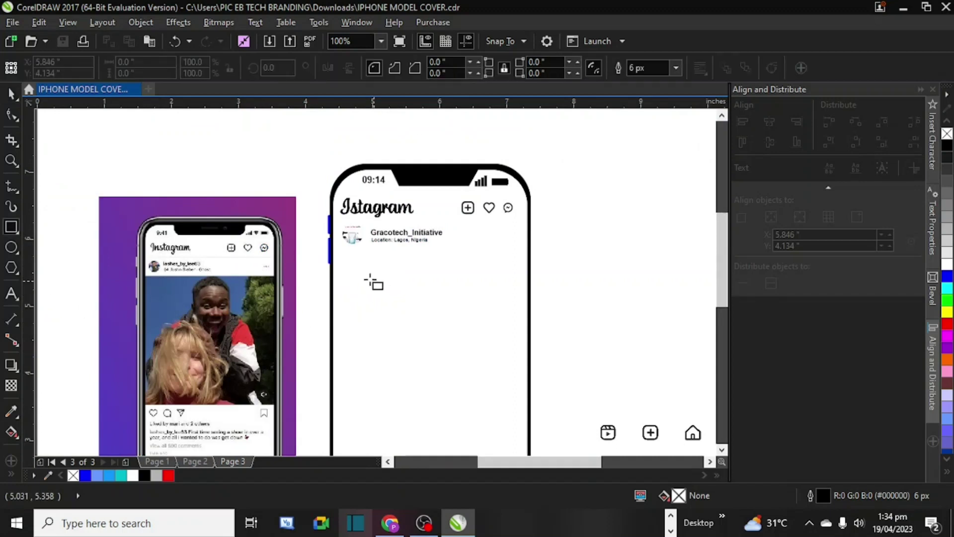
drag(341, 252, 522, 401)
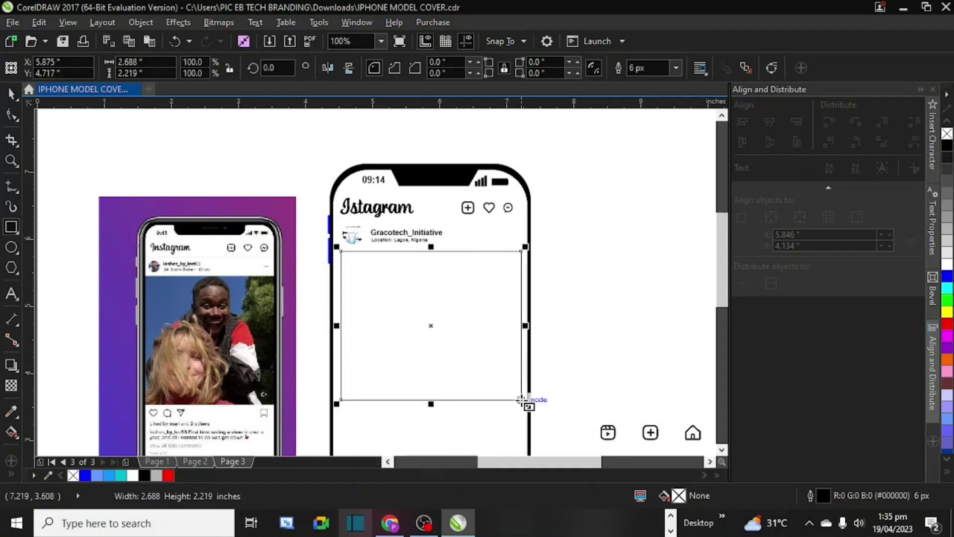
Step: Stretch both sides of the post rectangle out to the phone frame's inner edges, about 2.87 inches wide overall
click(332, 332)
scroll(332, 333, up, 3)
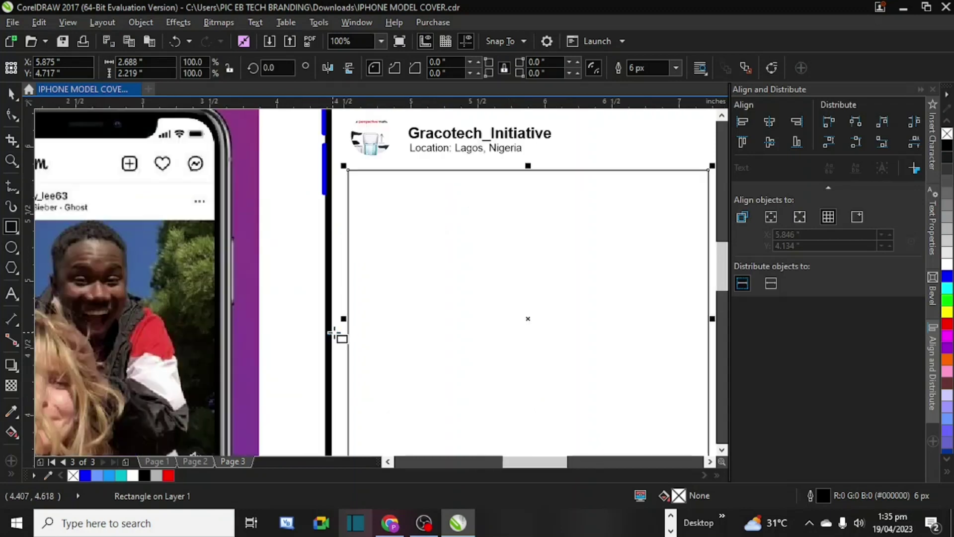
click(12, 93)
click(344, 336)
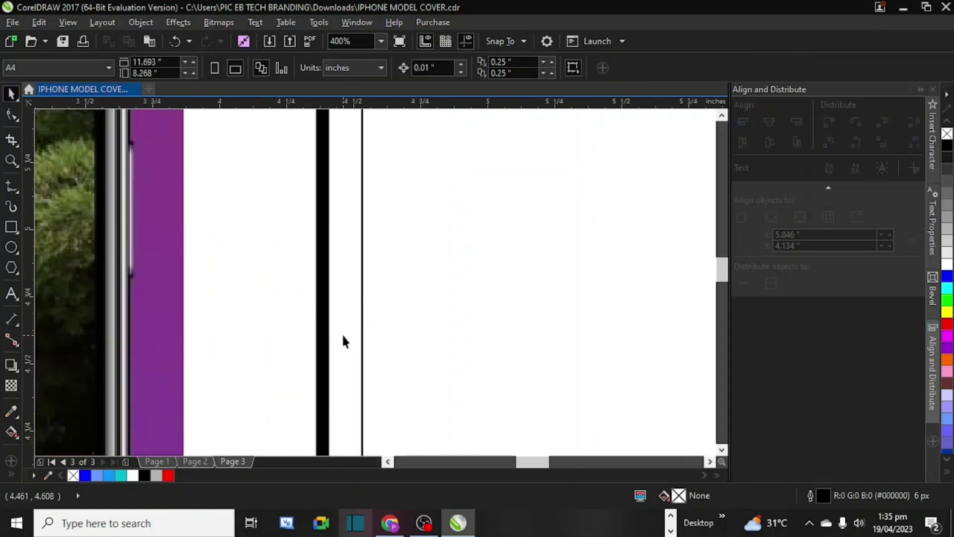
click(370, 295)
drag(358, 307, 330, 308)
scroll(475, 335, down, 2)
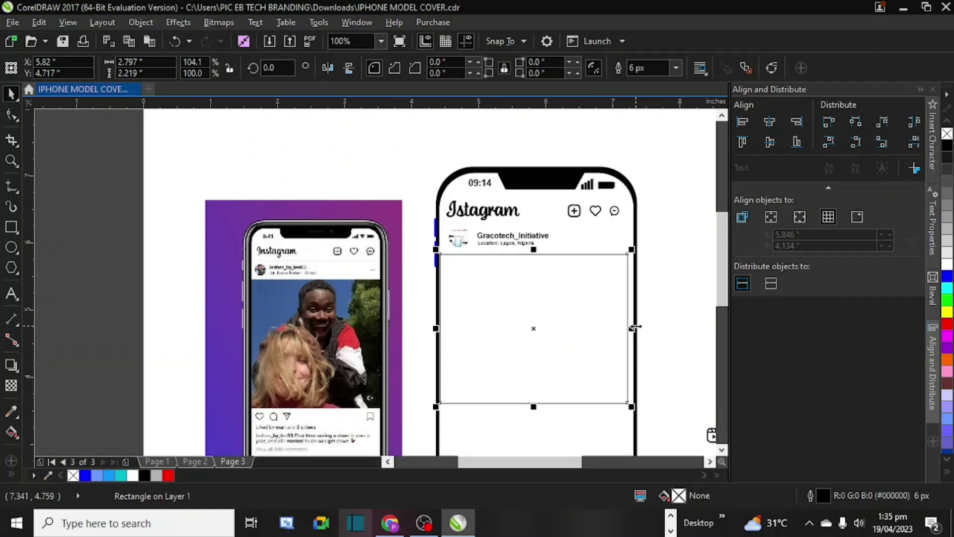
scroll(634, 327, up, 2)
drag(608, 334, 628, 339)
scroll(629, 340, down, 2)
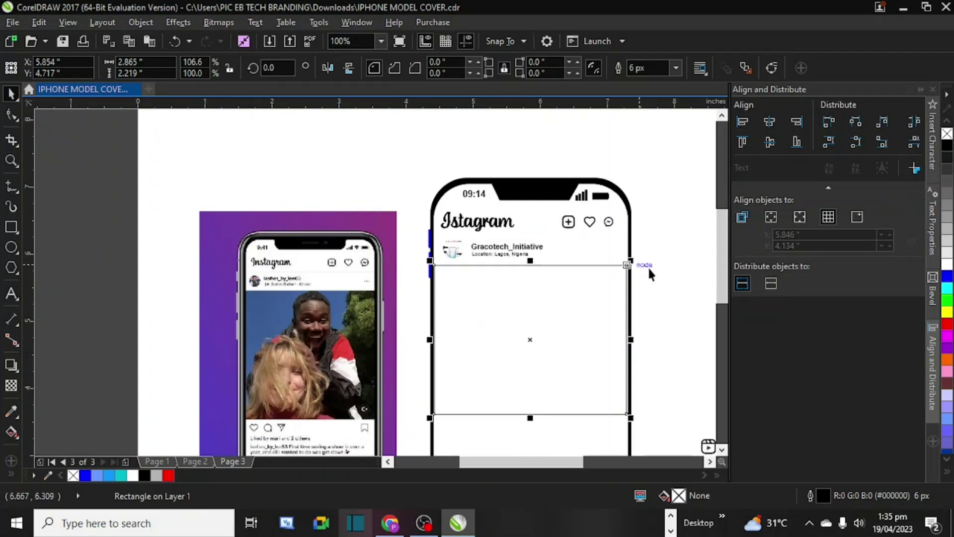
click(670, 277)
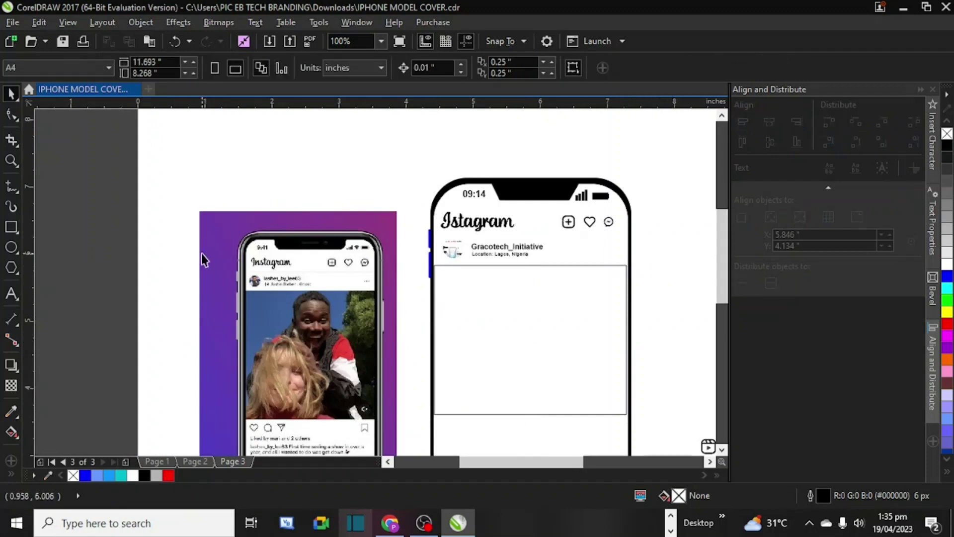
Step: Draw a small ellipse about 0.076 by 0.068 inches in the empty space above the reference image
click(12, 249)
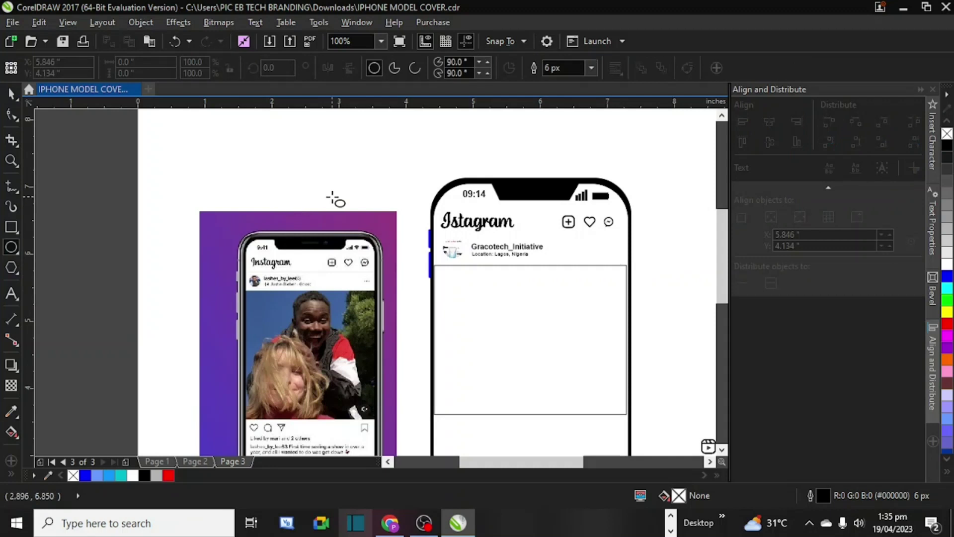
scroll(341, 188, up, 2)
right_click(340, 187)
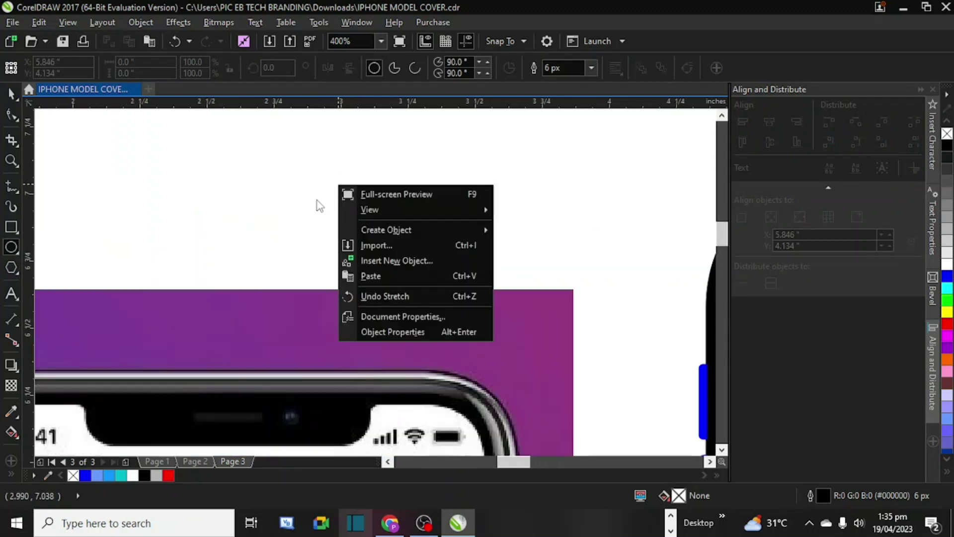
click(270, 201)
drag(268, 199, 290, 215)
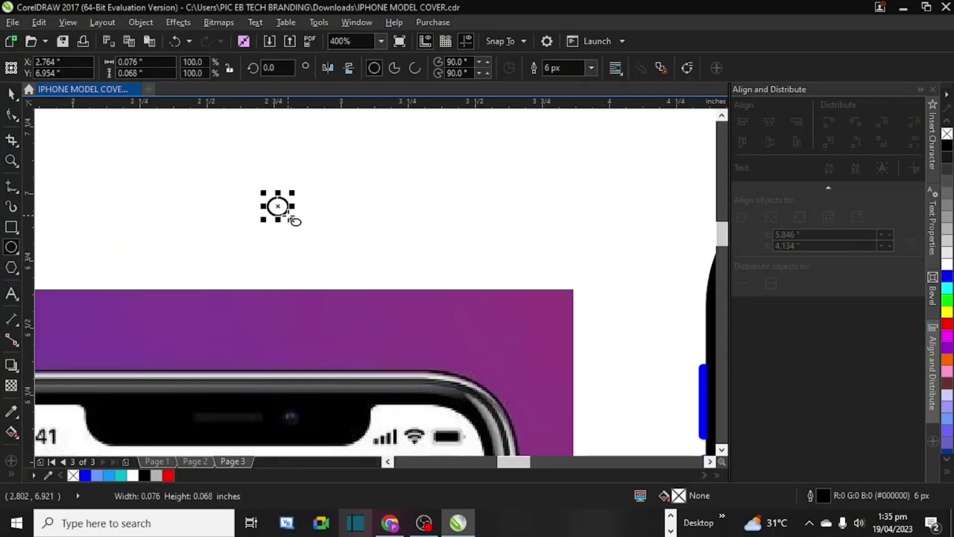
Step: Set the ellipse's height to 0.076 inches to match its width and make it a circle
click(10, 94)
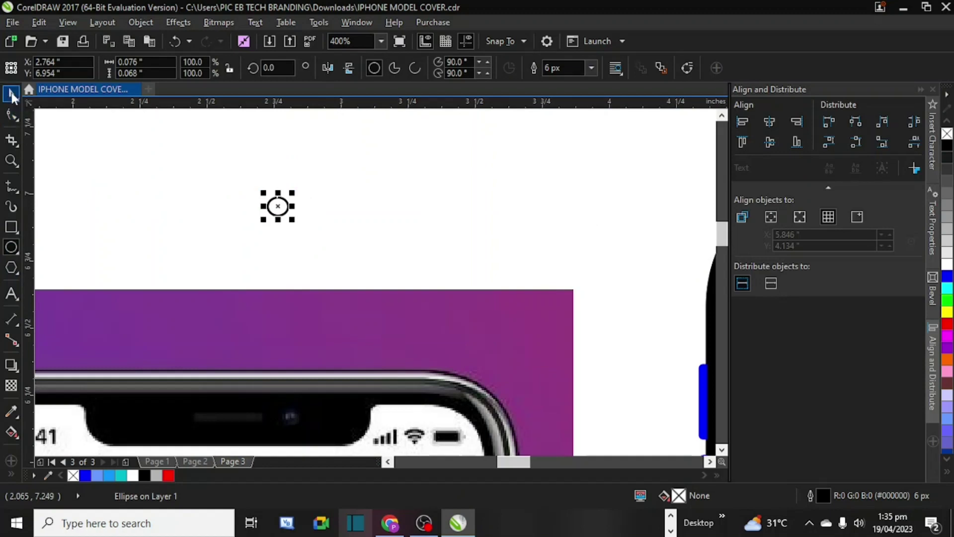
click(163, 63)
key(ctrl+c)
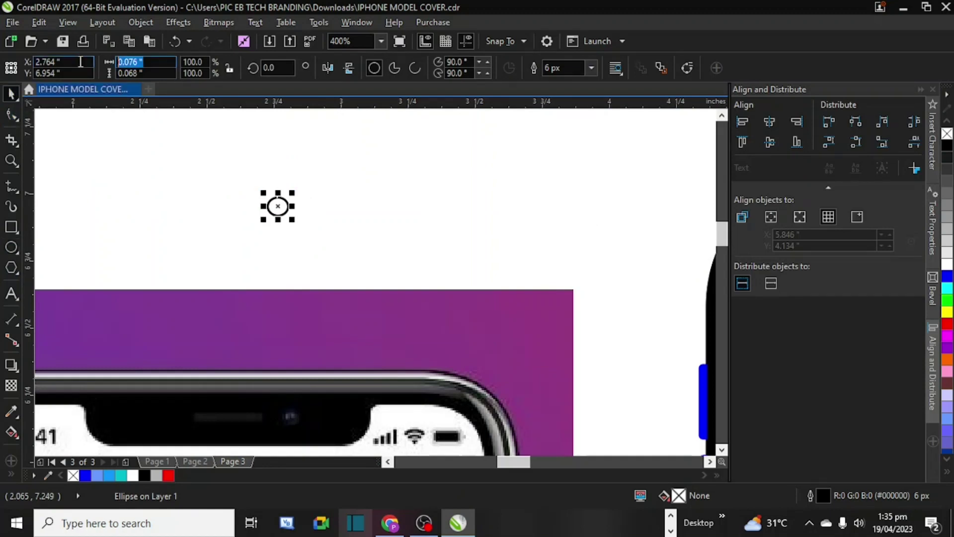
key(Tab)
key(ctrl+v)
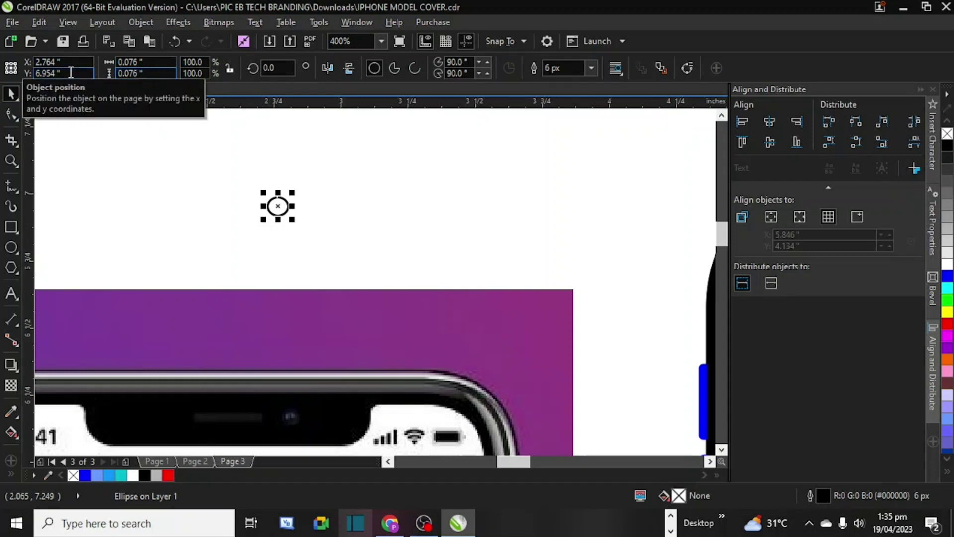
key(Return)
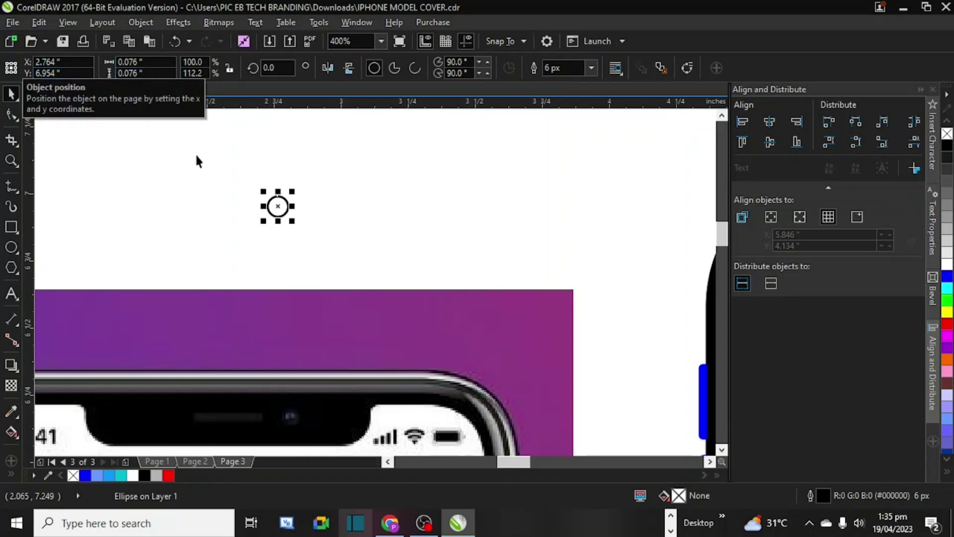
Step: Duplicate the small circle and shift the copy 0.12 inches horizontally to the right of the original
key(ctrl+d)
click(279, 204)
key(Right)
key(Right)
key(Right)
key(Right)
key(Right)
key(Right)
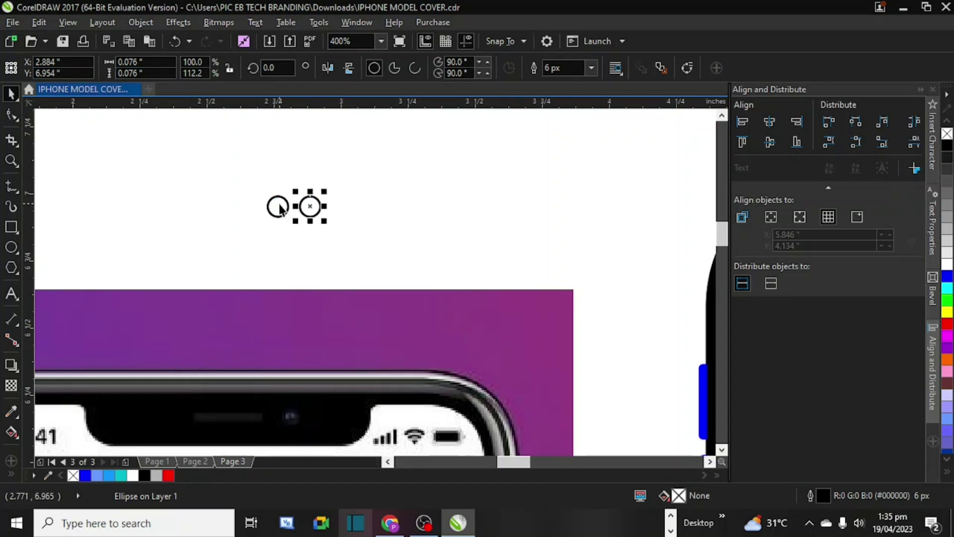
Step: Add a third circle to the row by duplicating the second one and offsetting it another 0.12 inches right
key(ctrl+d)
key(Right)
key(Right)
key(Right)
key(Right)
key(Right)
key(Right)
key(Left)
key(Left)
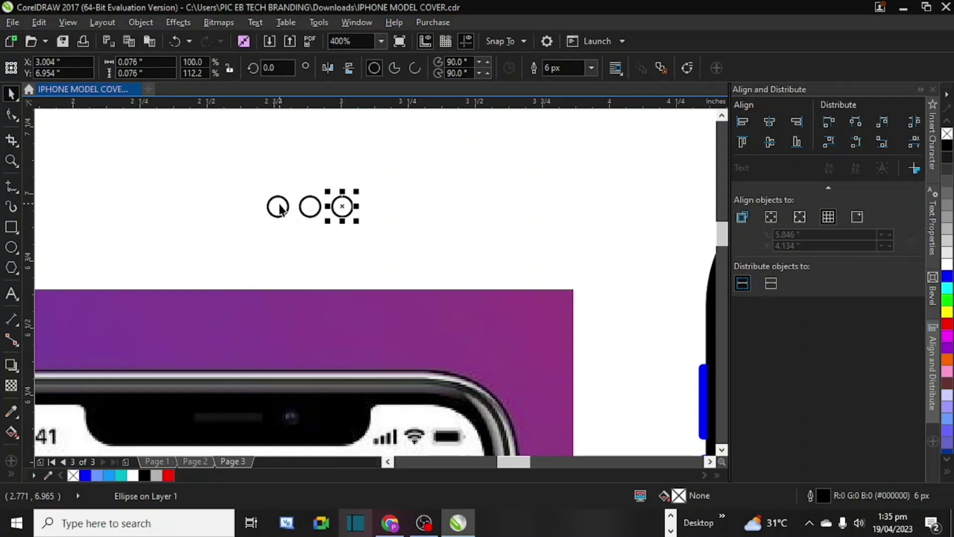
Step: Fill all three circles with black and group them into one three-dot menu icon
click(381, 185)
drag(408, 174, 225, 244)
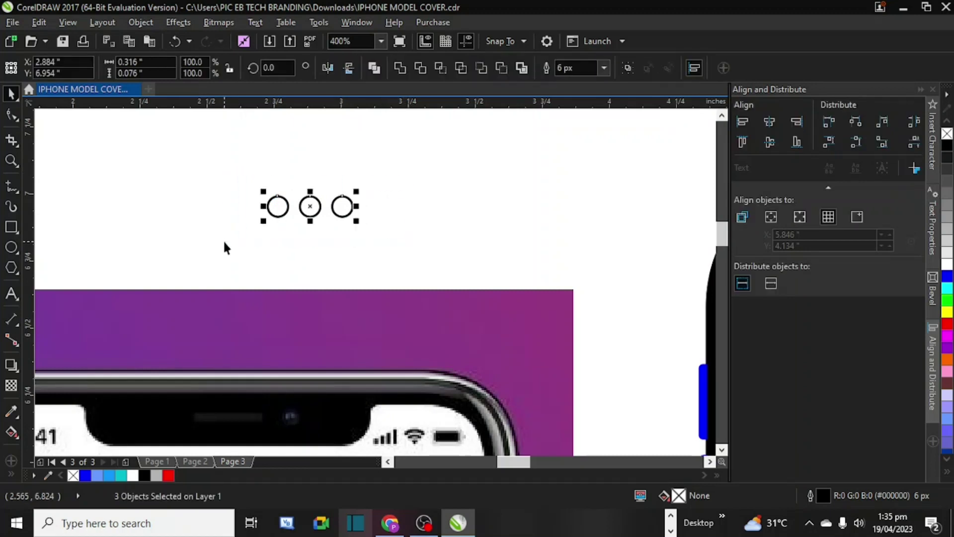
click(947, 146)
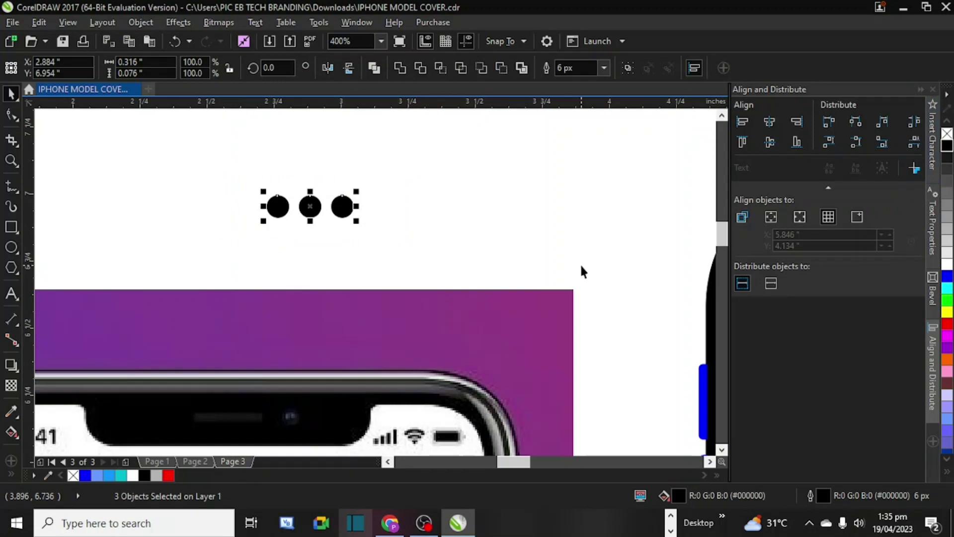
key(ctrl+g)
Step: Move the three-dot icon into the phone's profile header, opposite the username and under the messenger icon
scroll(278, 249, down, 2)
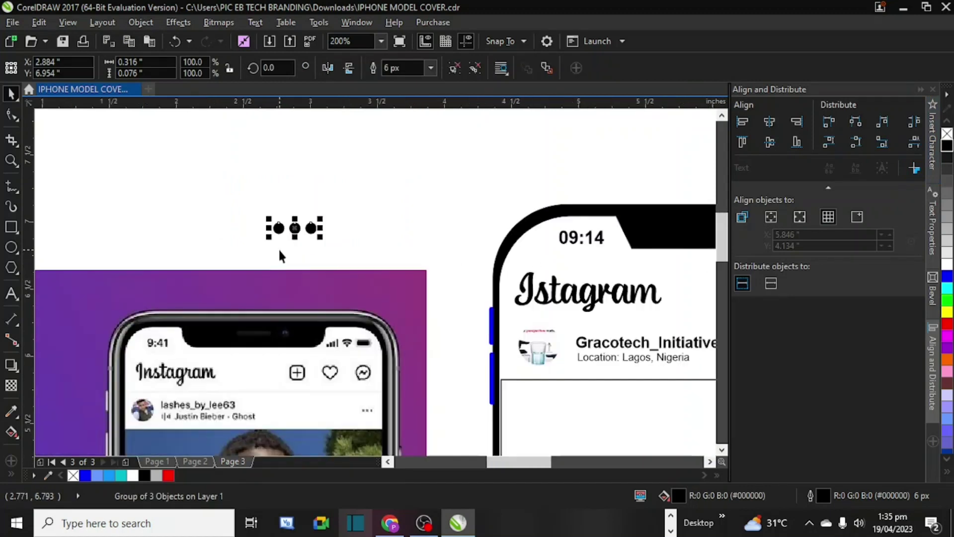
scroll(279, 248, down, 1)
drag(318, 240, 571, 298)
scroll(569, 297, up, 2)
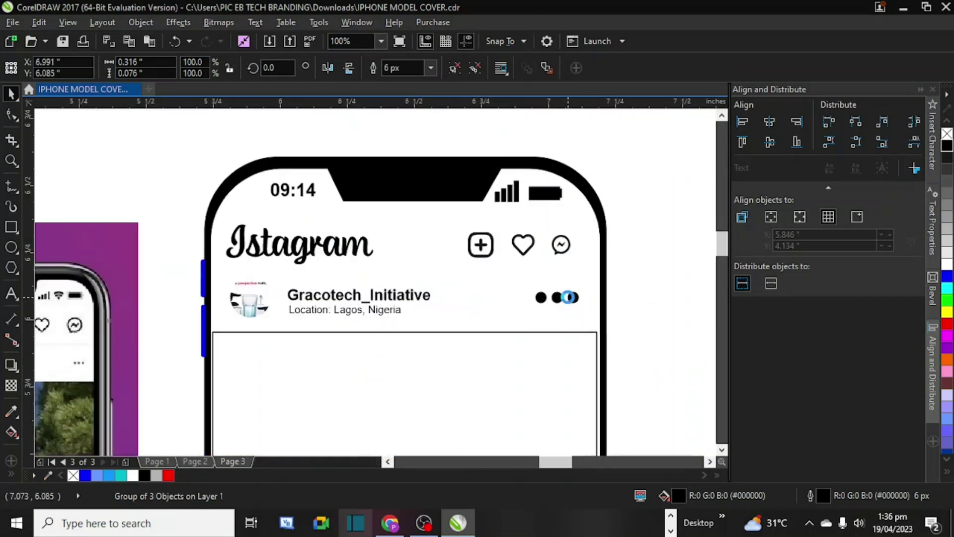
Step: Shrink the three-dot menu icon to about 0.17 × 0.04 inches and center it vertically with the username text
scroll(569, 297, up, 2)
drag(496, 313, 575, 304)
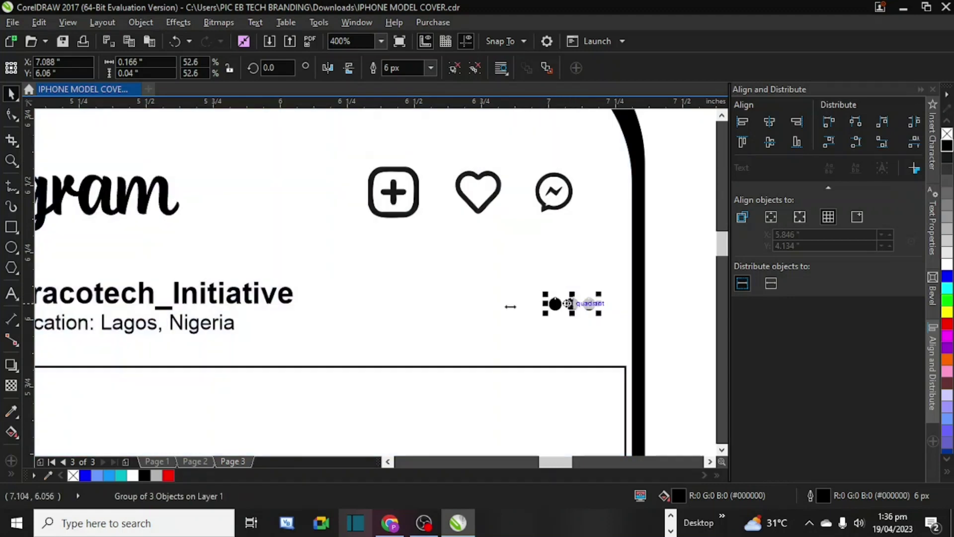
shift+click(287, 295)
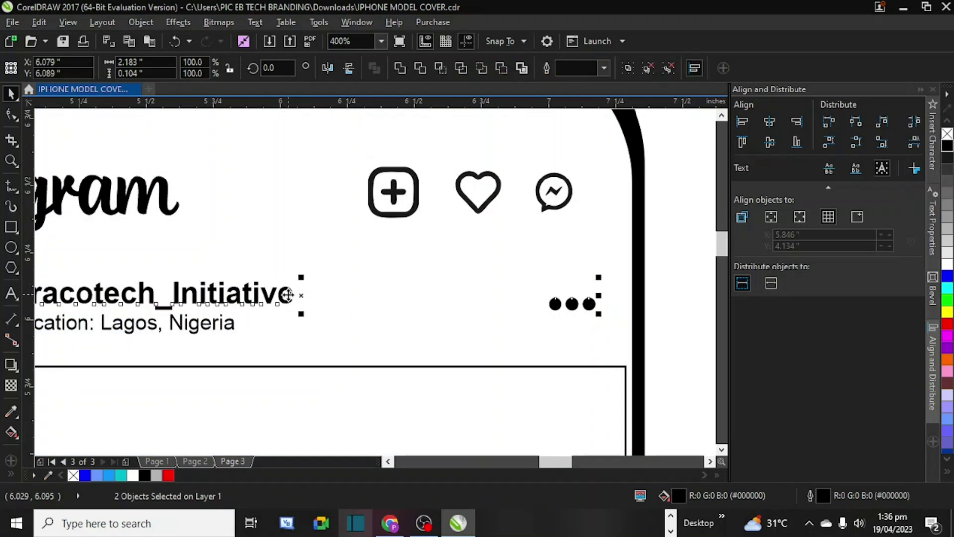
key(e)
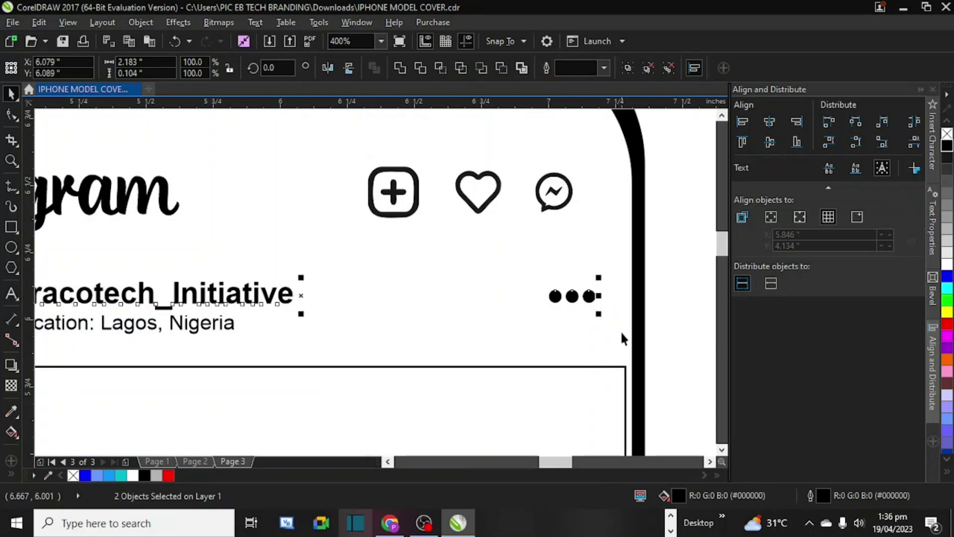
click(659, 330)
scroll(577, 301, down, 2)
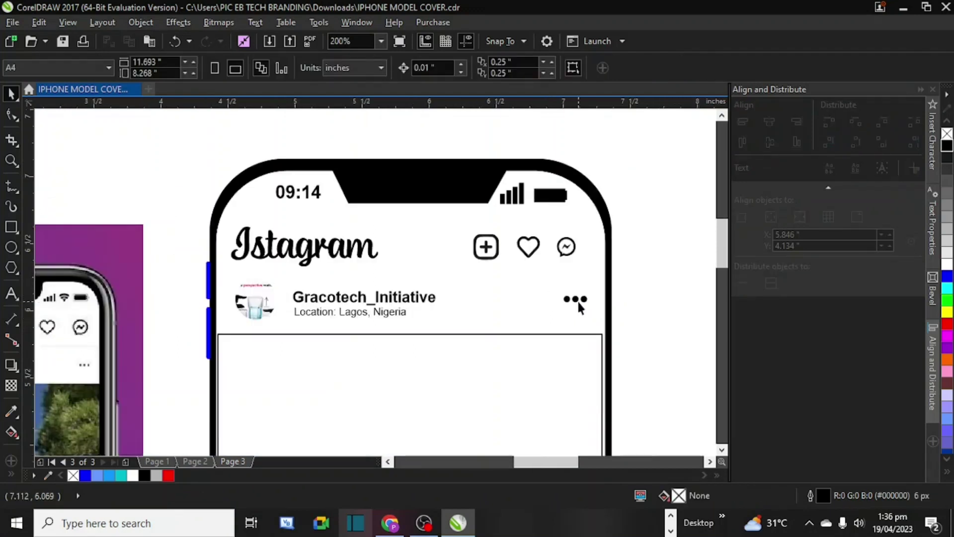
scroll(577, 302, down, 1)
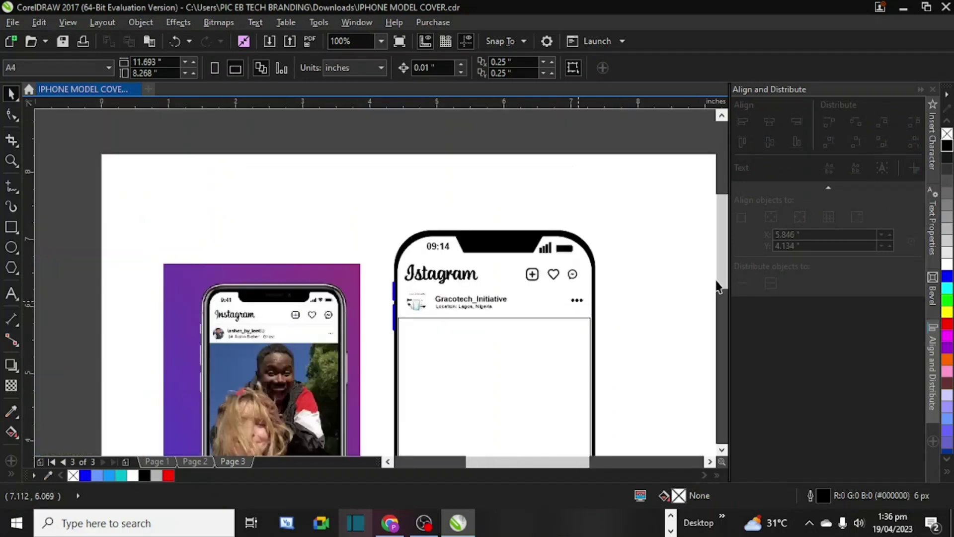
Step: Copy the header's heart icon to just below the lower-left corner of the post area, following the reference's action row
drag(724, 277, 738, 298)
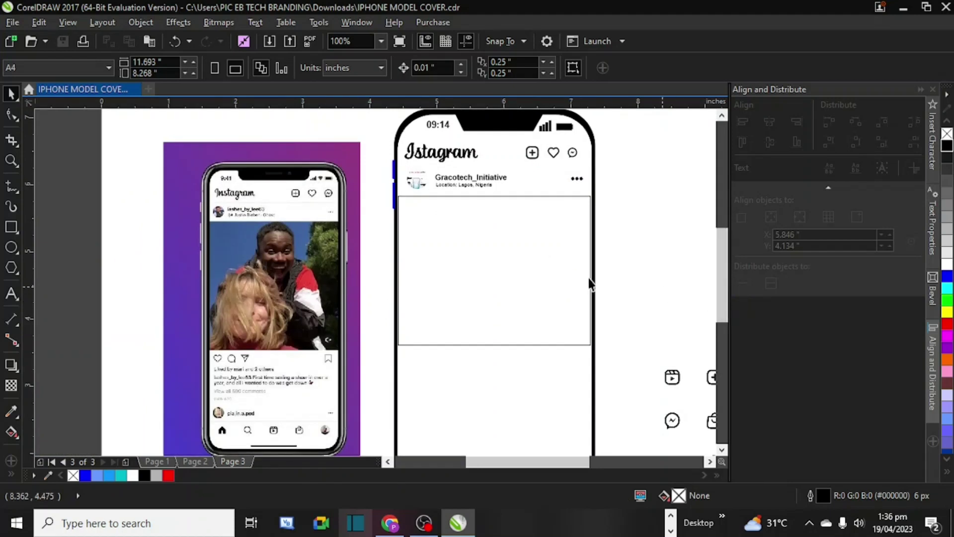
scroll(251, 375, up, 2)
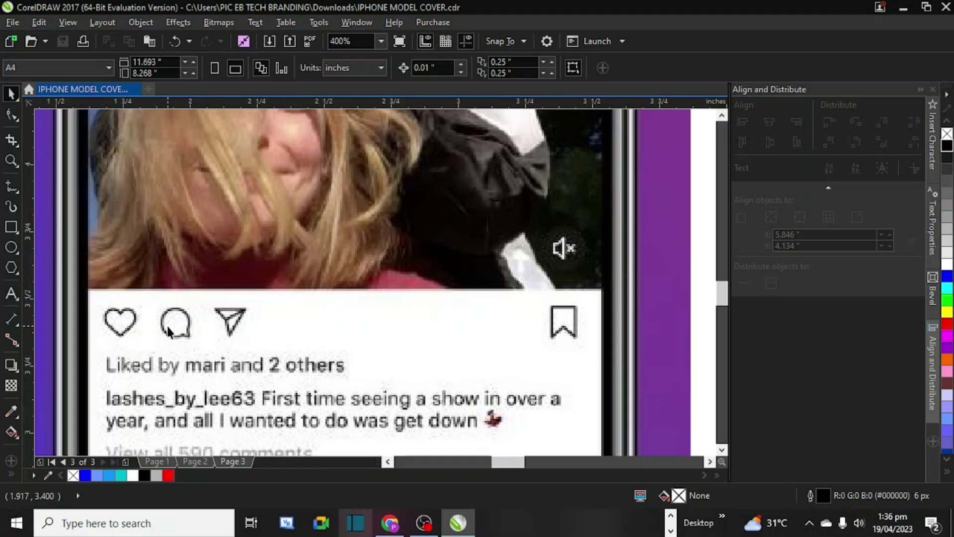
scroll(167, 326, down, 2)
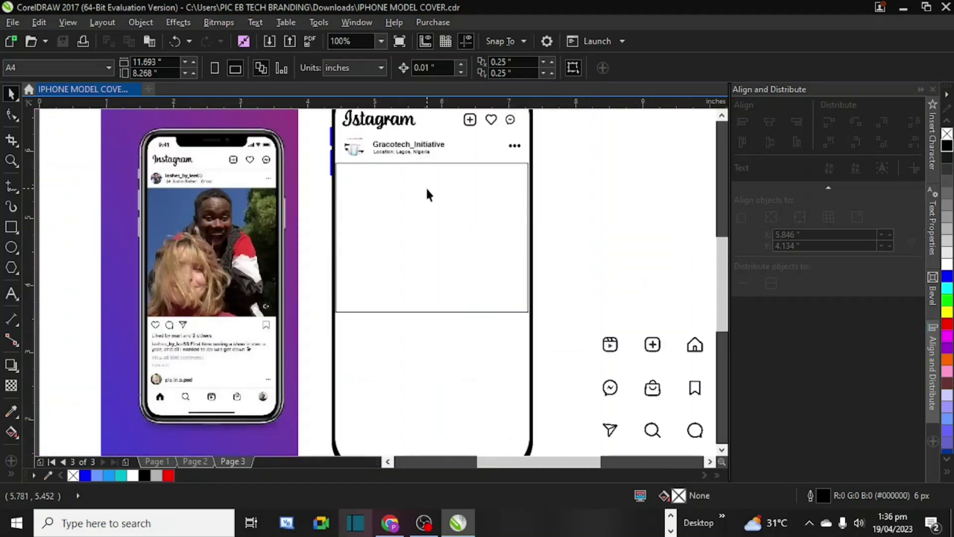
click(491, 119)
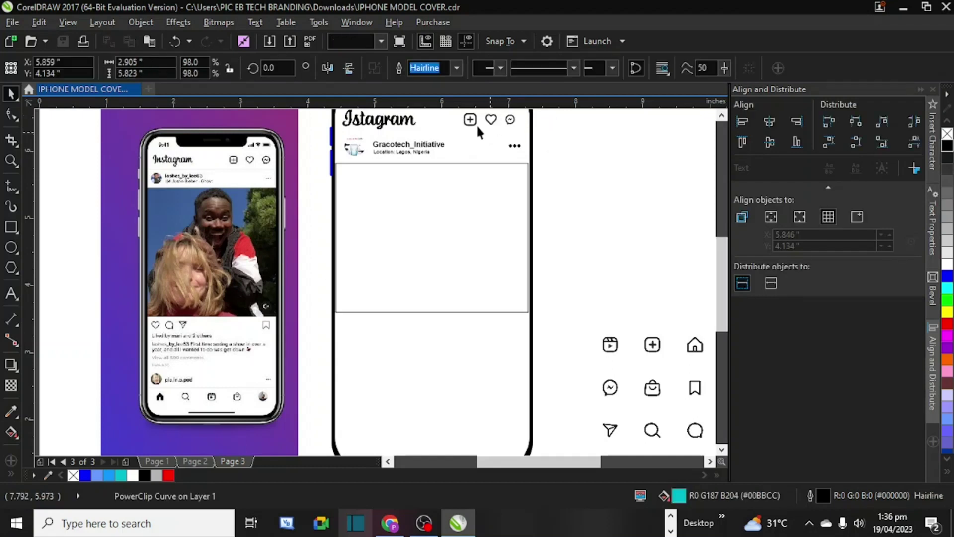
click(482, 119)
scroll(492, 117, up, 1)
scroll(492, 119, up, 1)
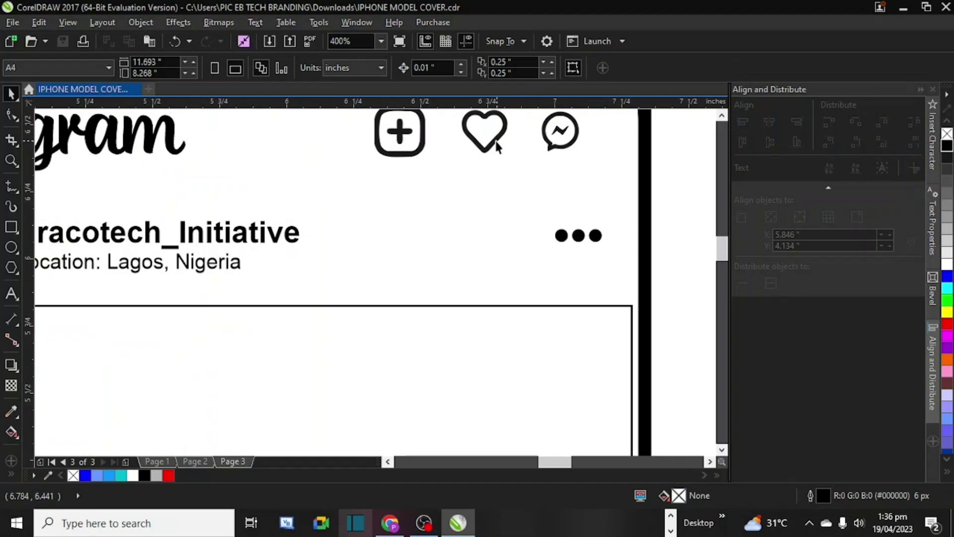
click(496, 142)
scroll(496, 142, down, 1)
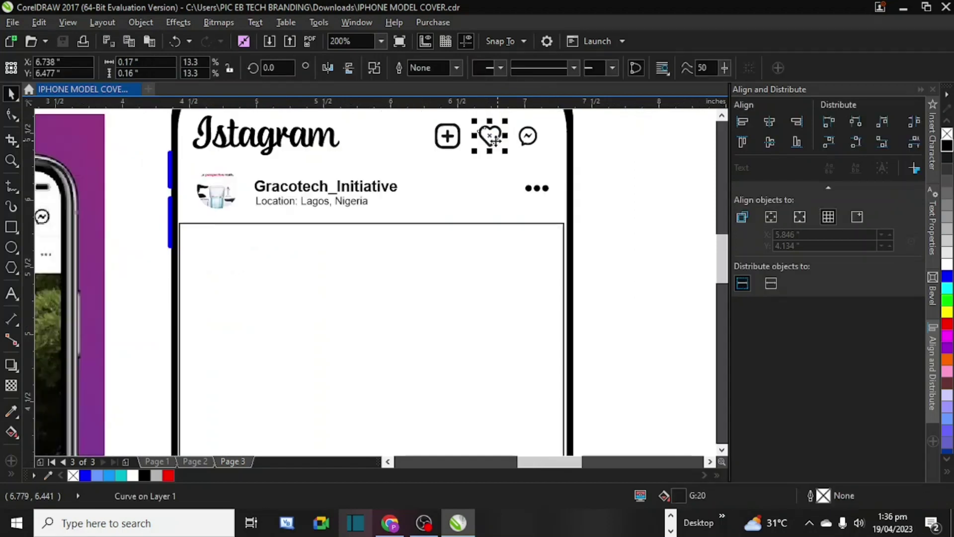
scroll(495, 140, down, 1)
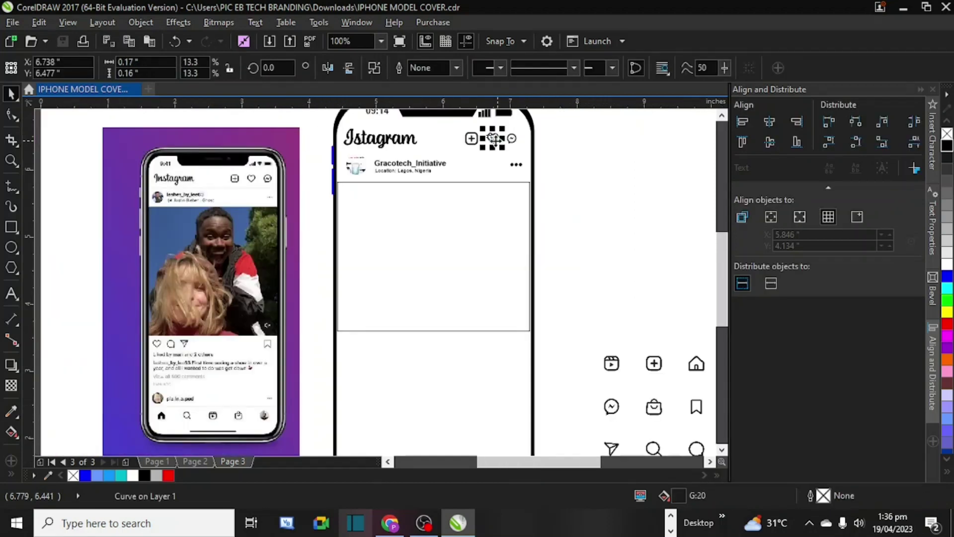
drag(492, 140, 362, 340)
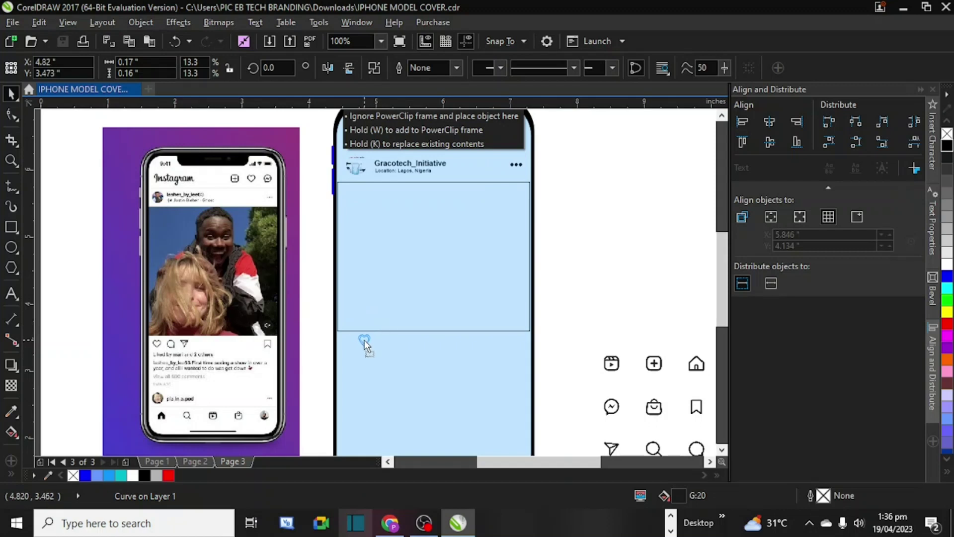
drag(364, 342, 363, 339)
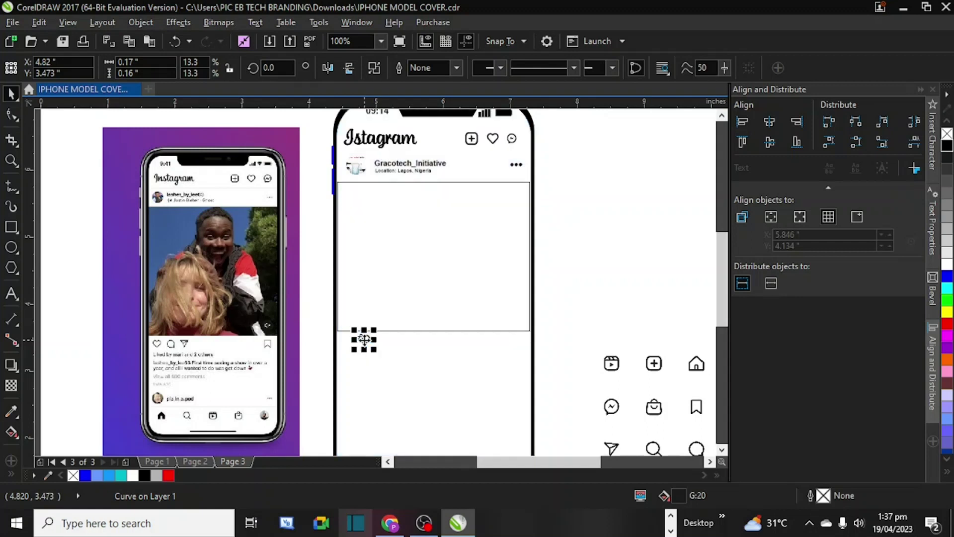
click(563, 267)
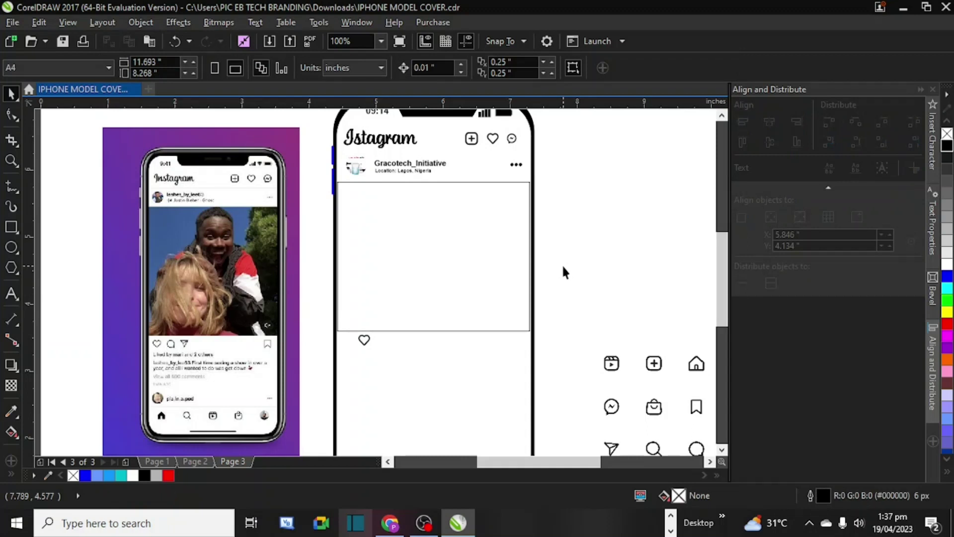
Step: Move the Instagram icon set image higher up beside the phone and check the reference's action row icons
click(612, 363)
drag(614, 364, 600, 251)
drag(566, 464, 578, 462)
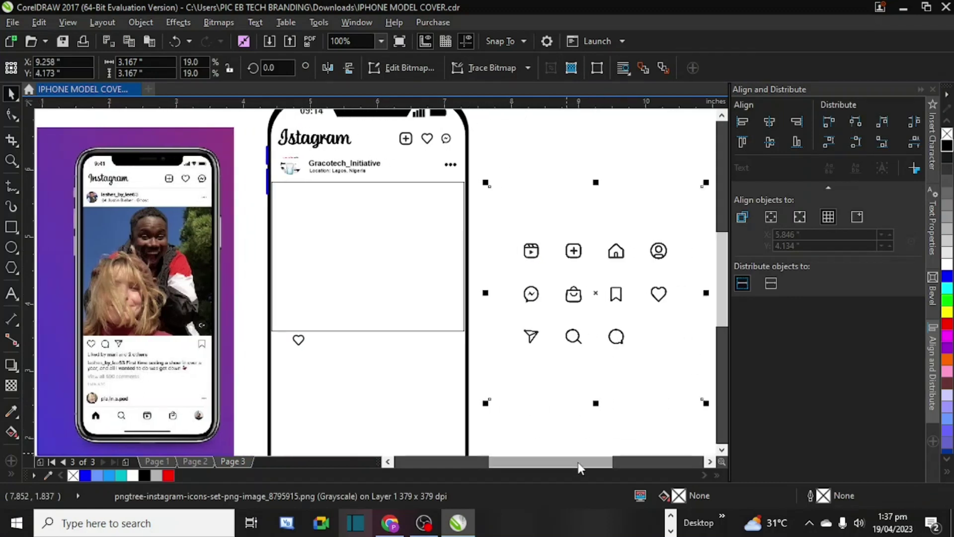
scroll(88, 345, up, 2)
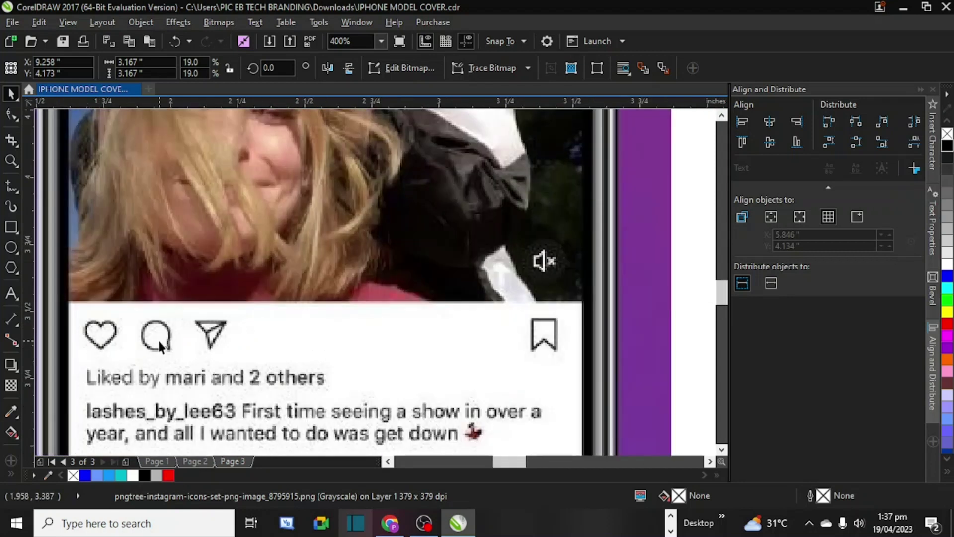
scroll(154, 332, down, 2)
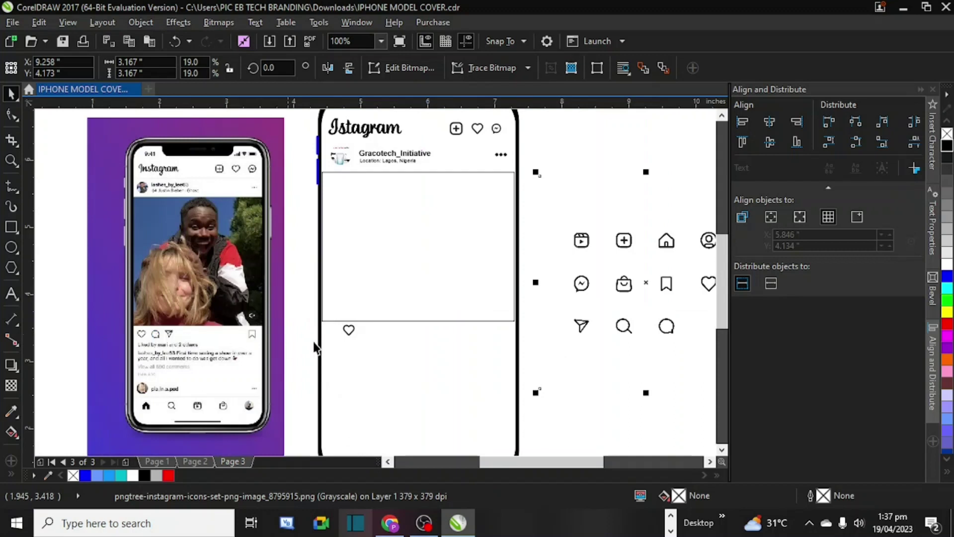
Step: Nudge the heart below the post area left to X 4.56 inches, close to the phone's inner edge
click(349, 329)
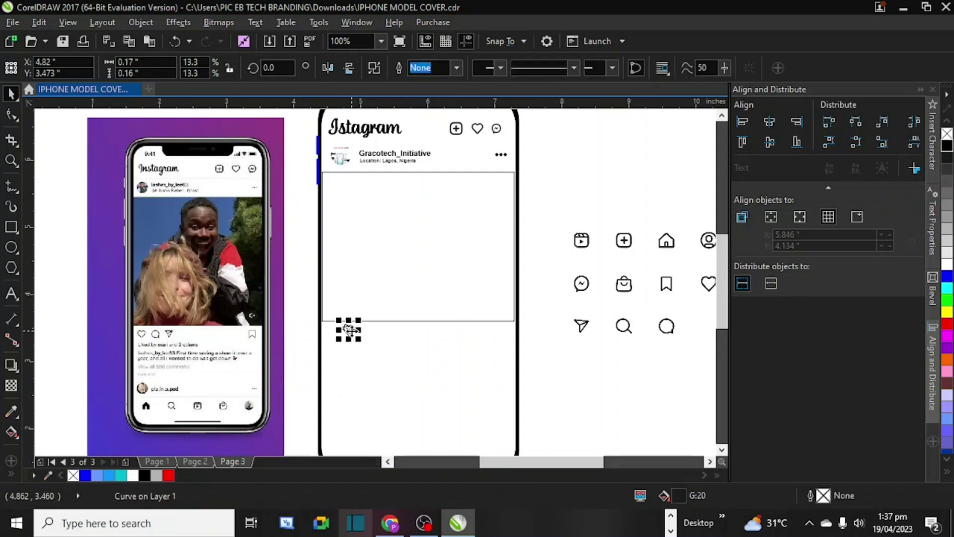
key(Left)
key(Left)
key(Left)
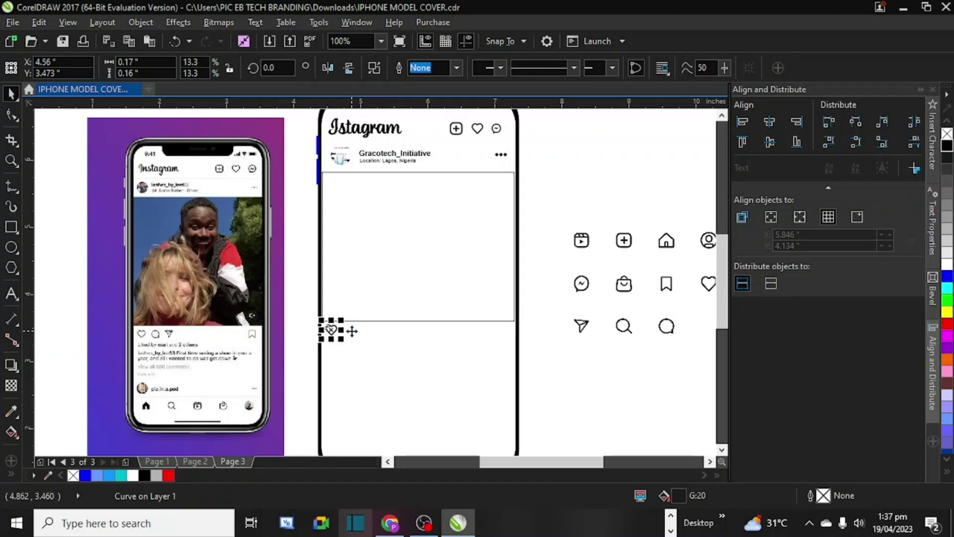
Step: Duplicate the icon set image below the original and crop the copy to the comment bubble, about 0.41 × 0.34 inches
click(630, 347)
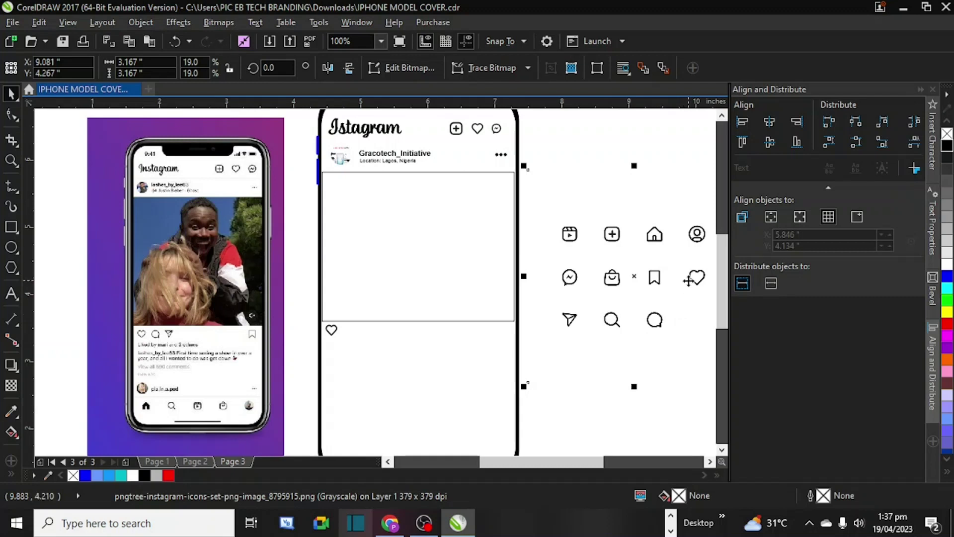
drag(662, 330, 634, 344)
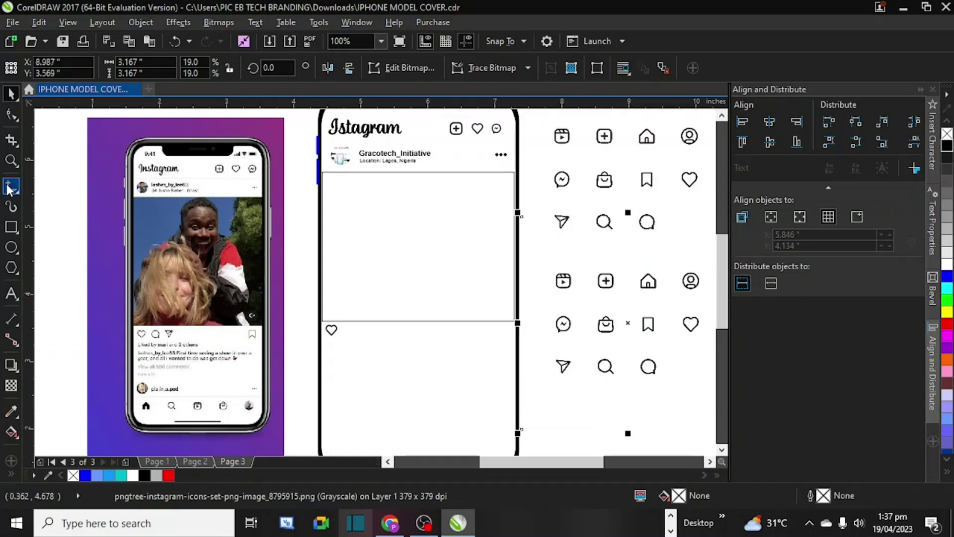
click(10, 140)
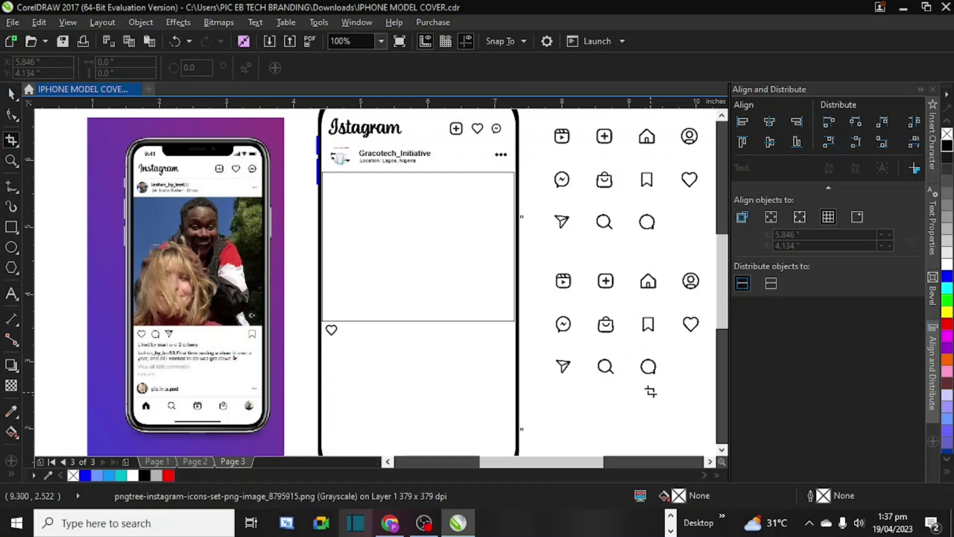
drag(636, 355, 661, 378)
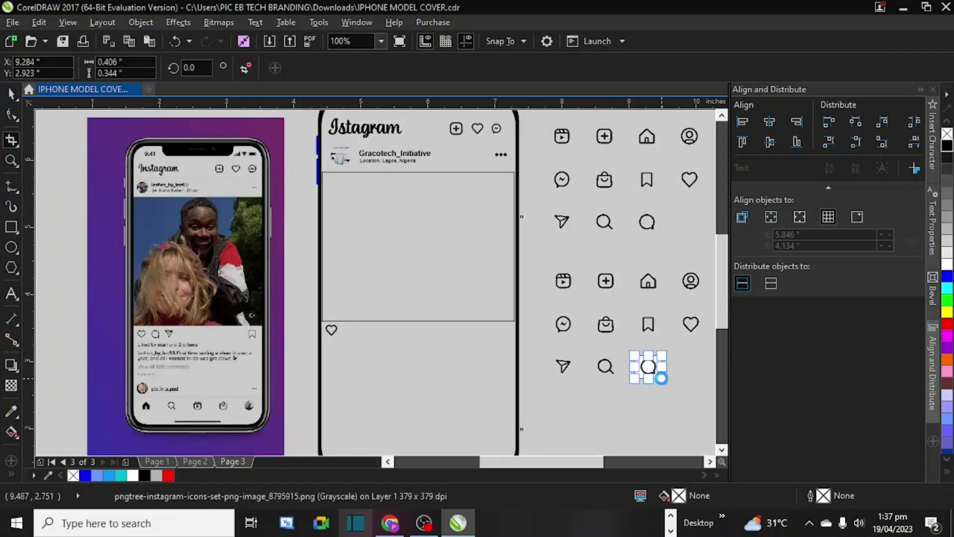
key(Return)
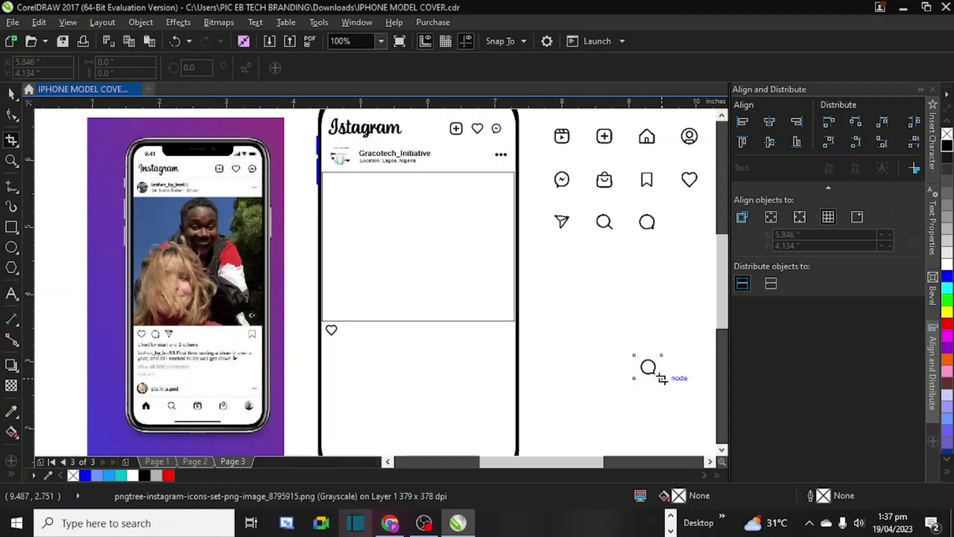
Step: Move the cropped comment bubble nearer the phone and vectorize it with a Clipart outline trace, background removed
click(17, 93)
drag(655, 375, 578, 308)
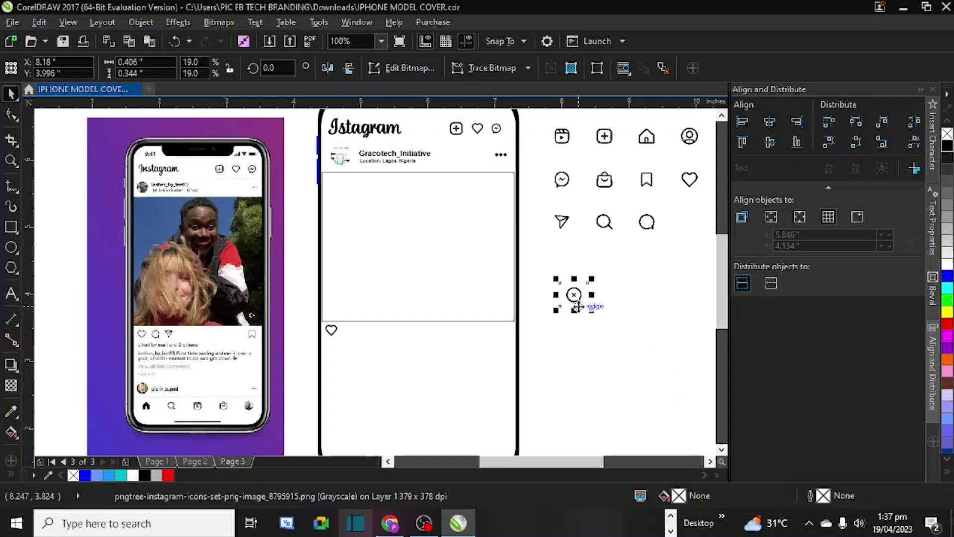
click(529, 64)
mouse_move(547, 114)
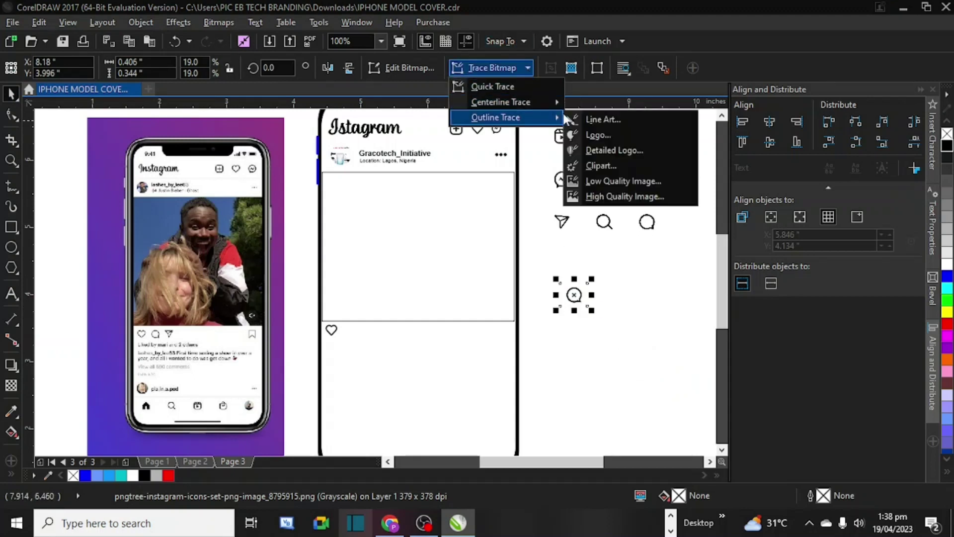
click(621, 165)
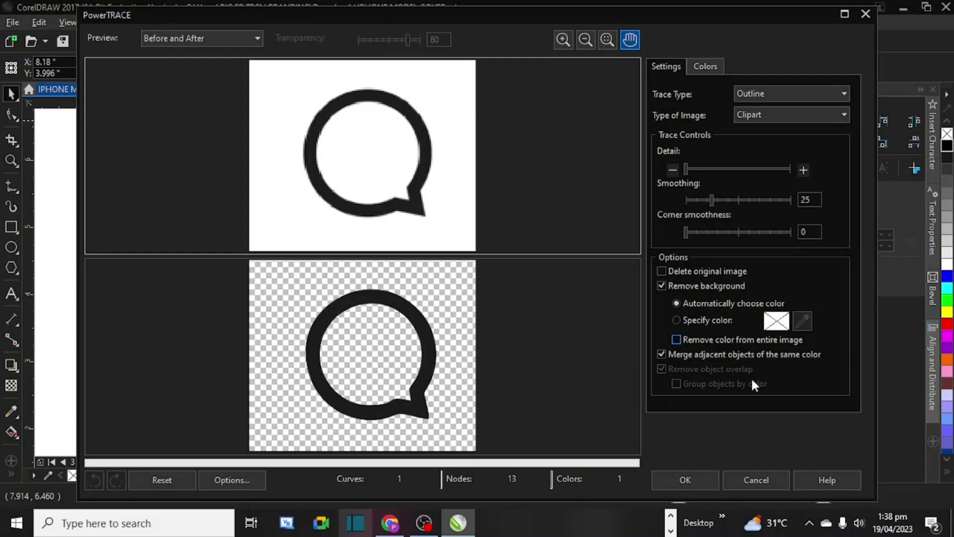
click(684, 478)
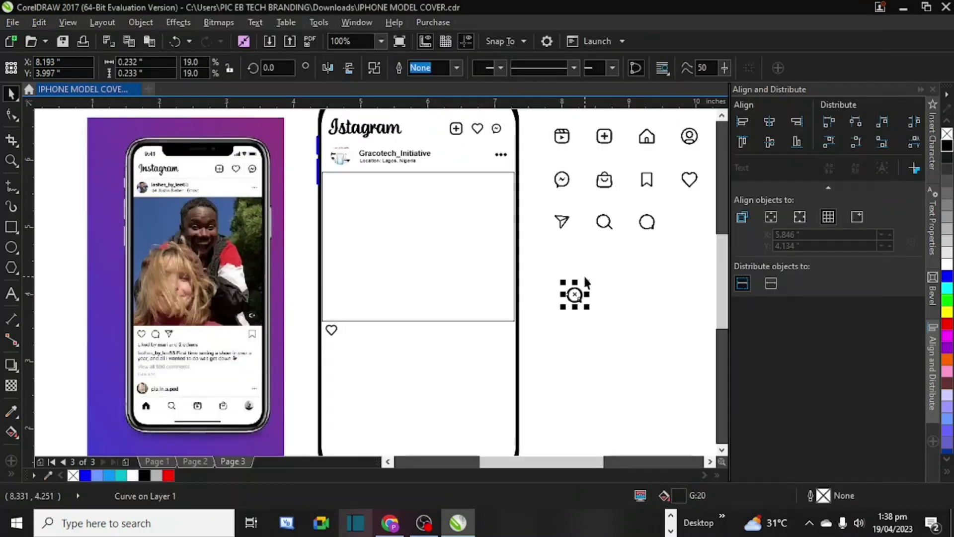
Step: Delete the cropped source bitmap and place the traced comment bubble beside the heart below the post area
drag(577, 293, 449, 344)
click(579, 300)
key(Delete)
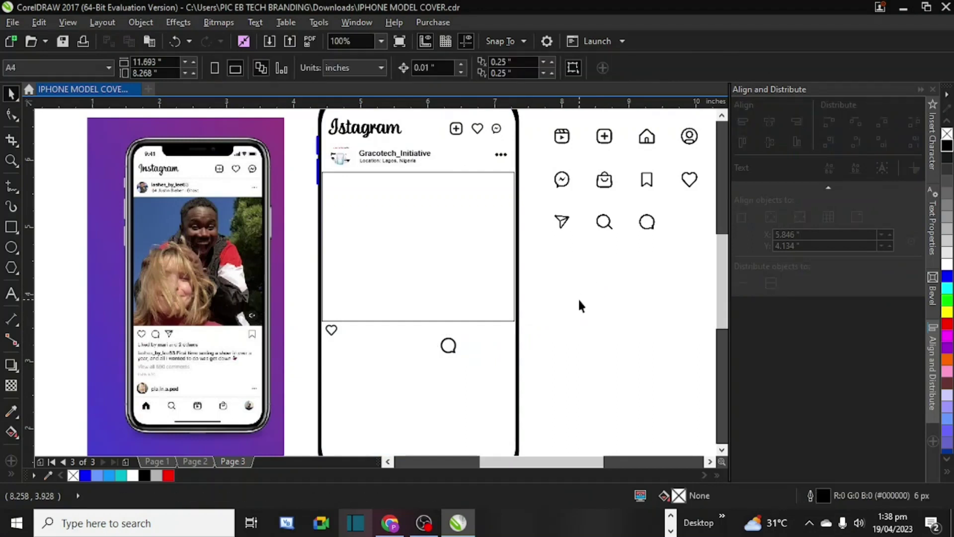
click(448, 351)
drag(448, 350, 354, 336)
Step: Scale the comment bubble down to about 0.149 inches and position it closer to the heart in the same row
scroll(354, 336, up, 4)
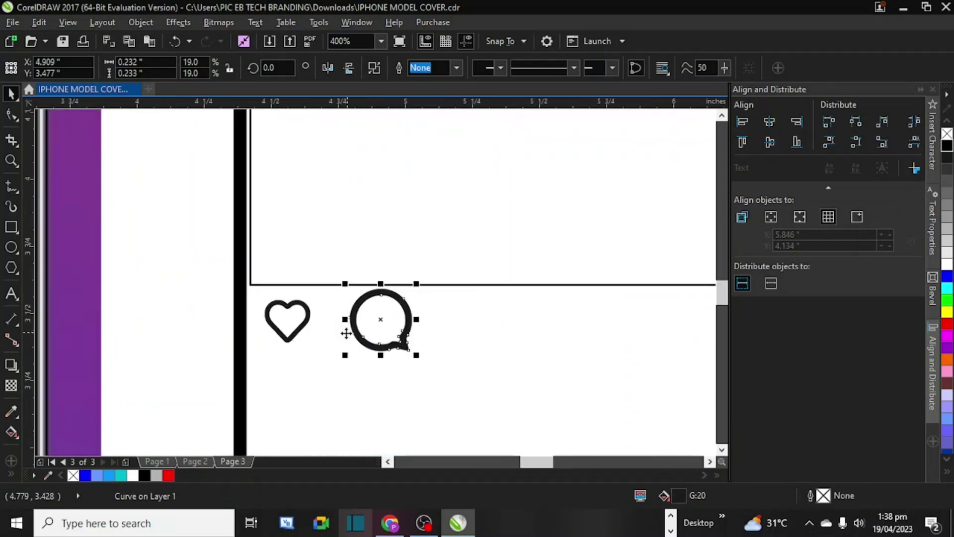
drag(417, 355, 374, 337)
drag(373, 338, 367, 339)
drag(388, 300, 388, 297)
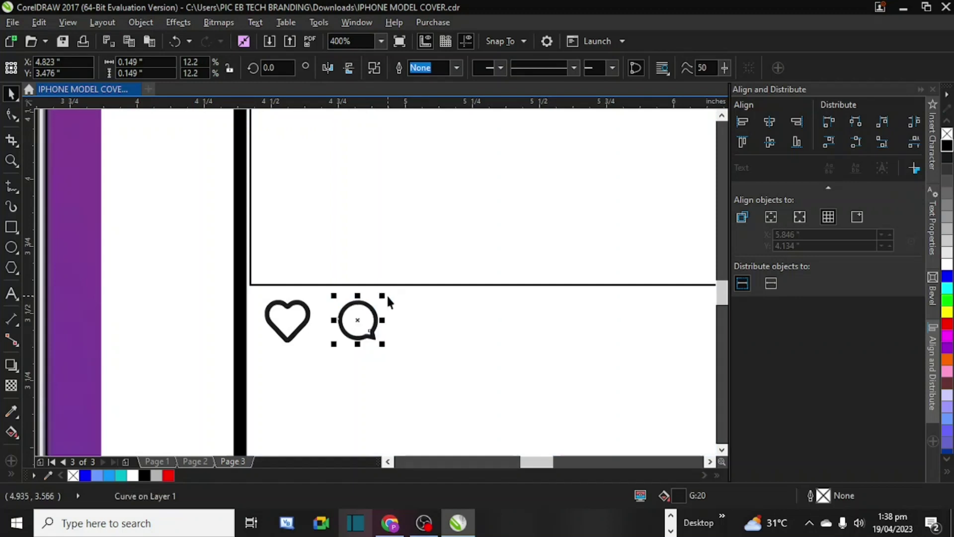
scroll(387, 294, down, 2)
key(Escape)
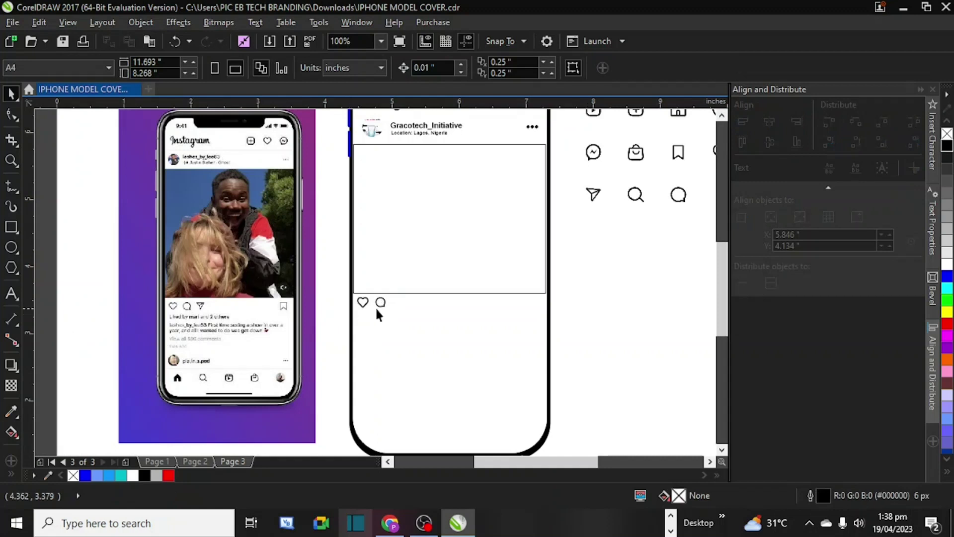
Step: Enlarge the comment bubble to about 0.168 inches so that it matches the heart's size
scroll(378, 309, up, 2)
click(397, 306)
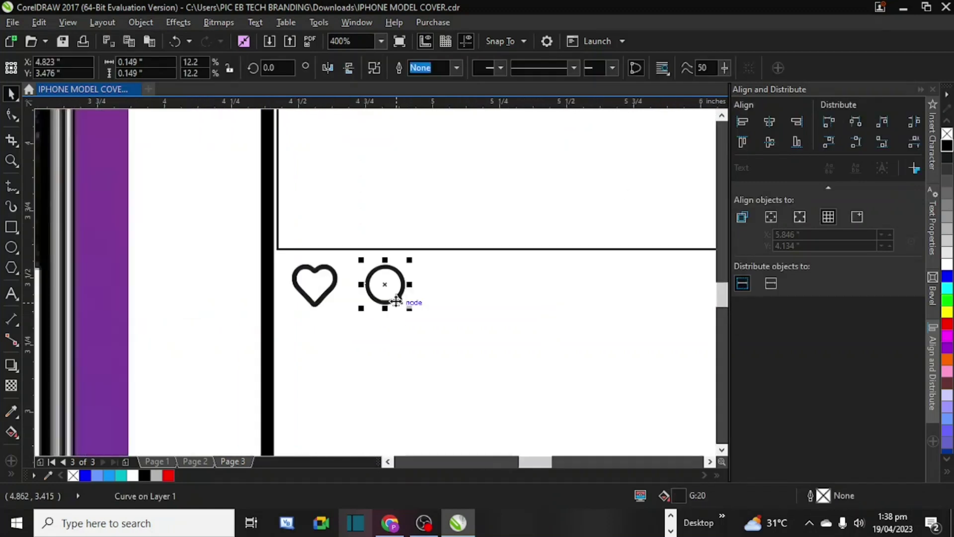
drag(406, 311, 413, 314)
scroll(413, 314, down, 2)
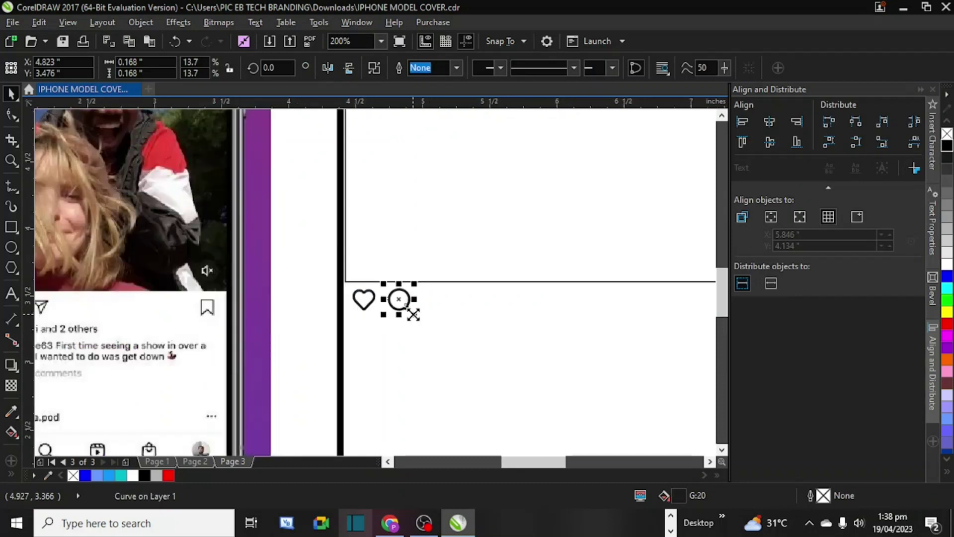
Step: Duplicate the icon set bitmap below the original, to the right of the phone mockup
click(613, 352)
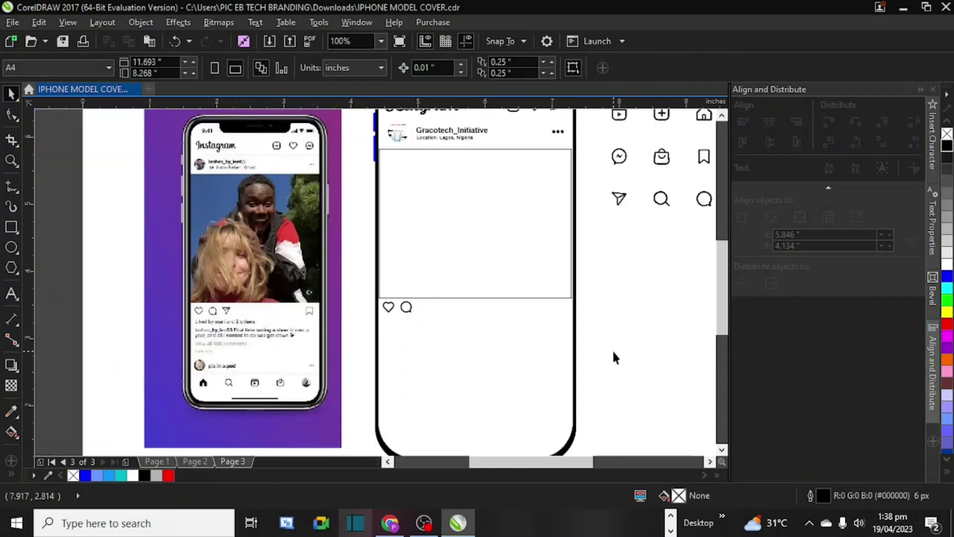
drag(550, 464, 567, 463)
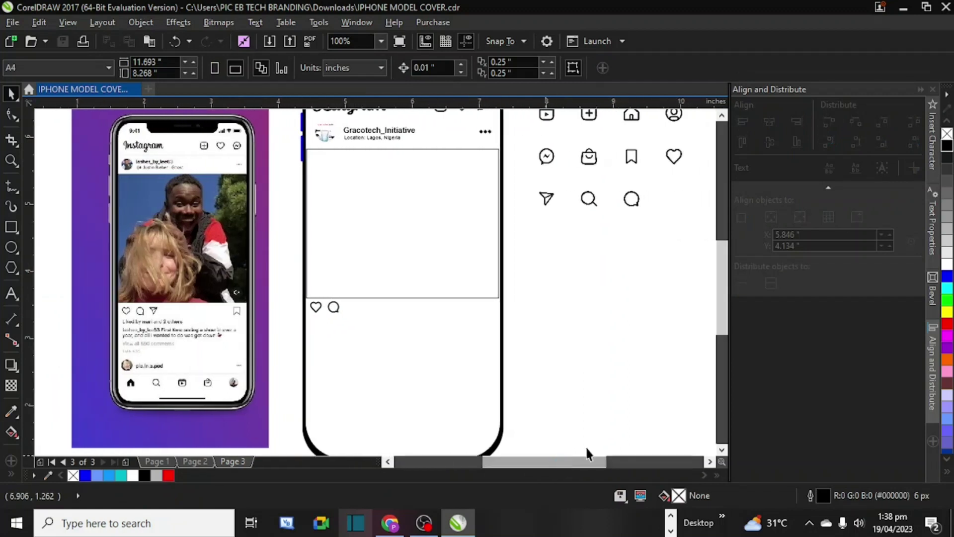
click(588, 199)
drag(588, 198, 595, 342)
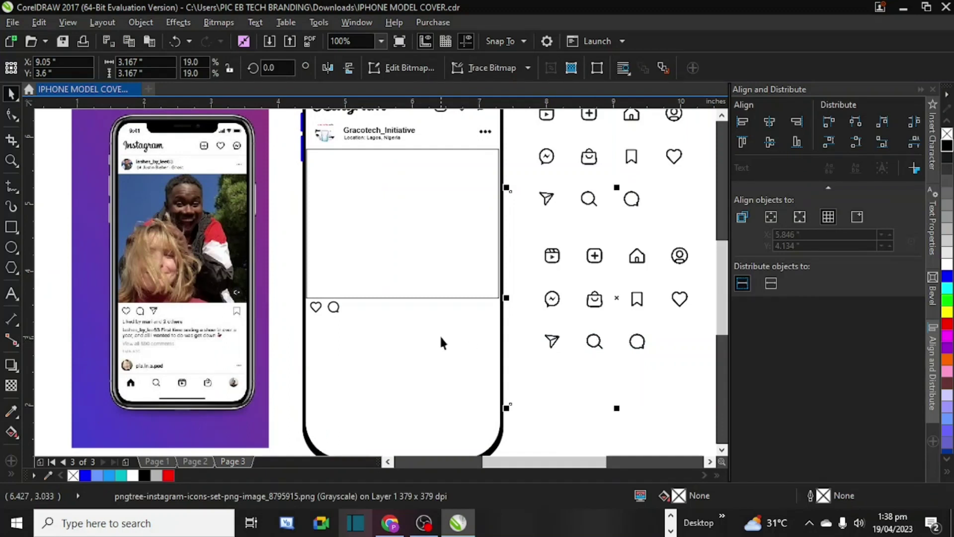
key(ctrl+z)
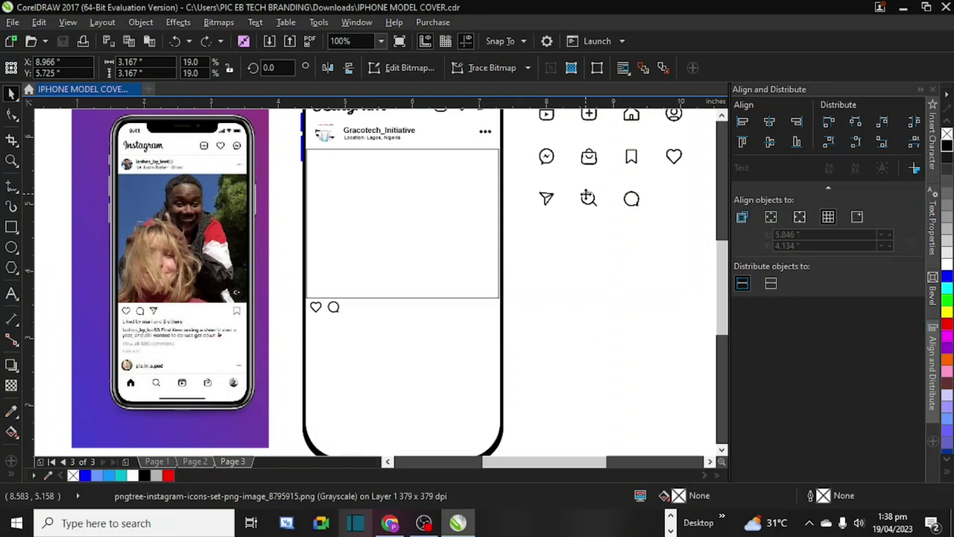
drag(588, 196, 599, 356)
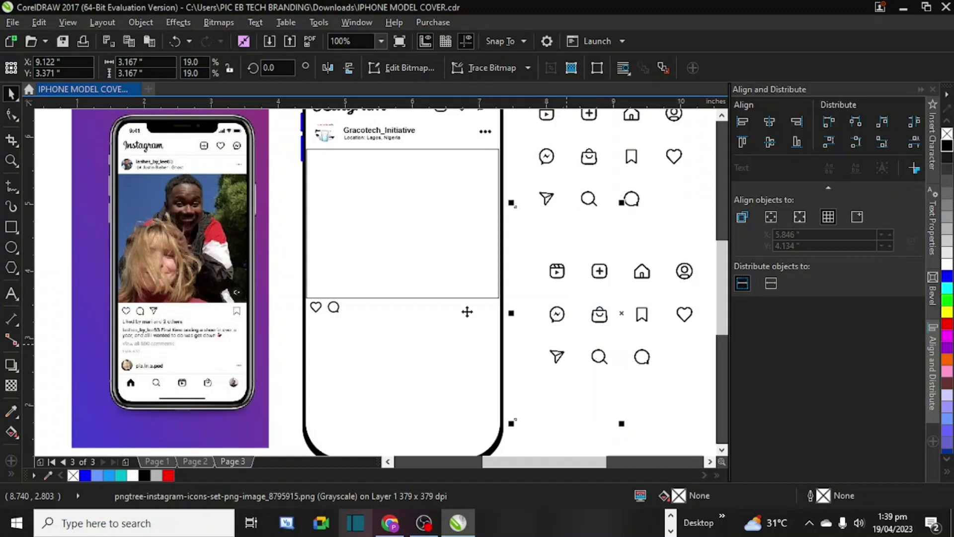
Step: Crop the duplicated icon set down to the paper plane icon
click(13, 143)
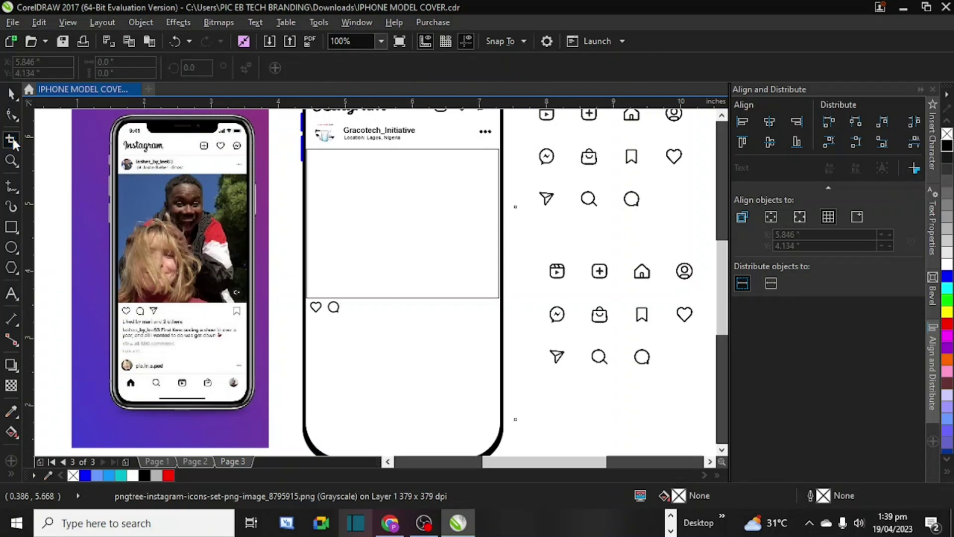
drag(544, 343, 571, 370)
key(Return)
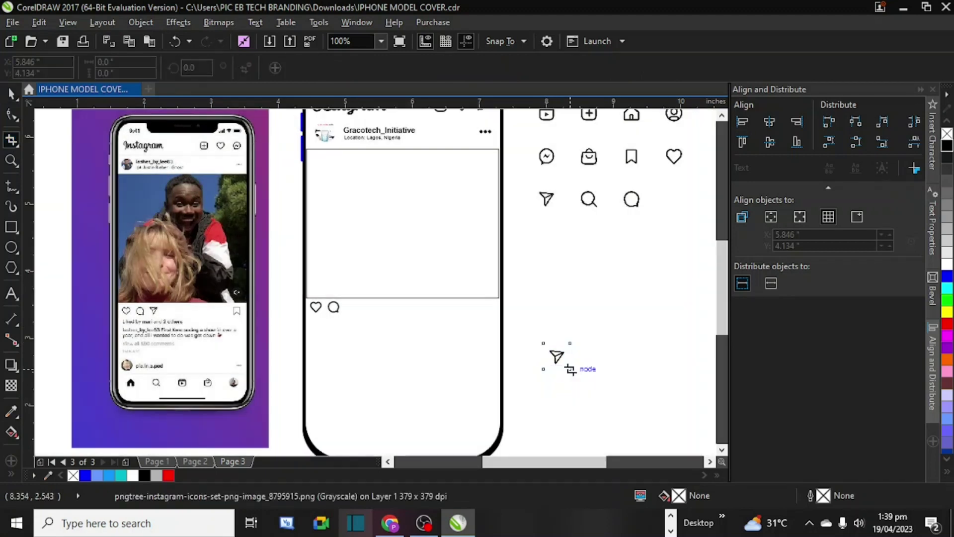
Step: Vectorize the cropped paper plane with a Clipart outline trace, background removed
key(space)
key(ctrl+a)
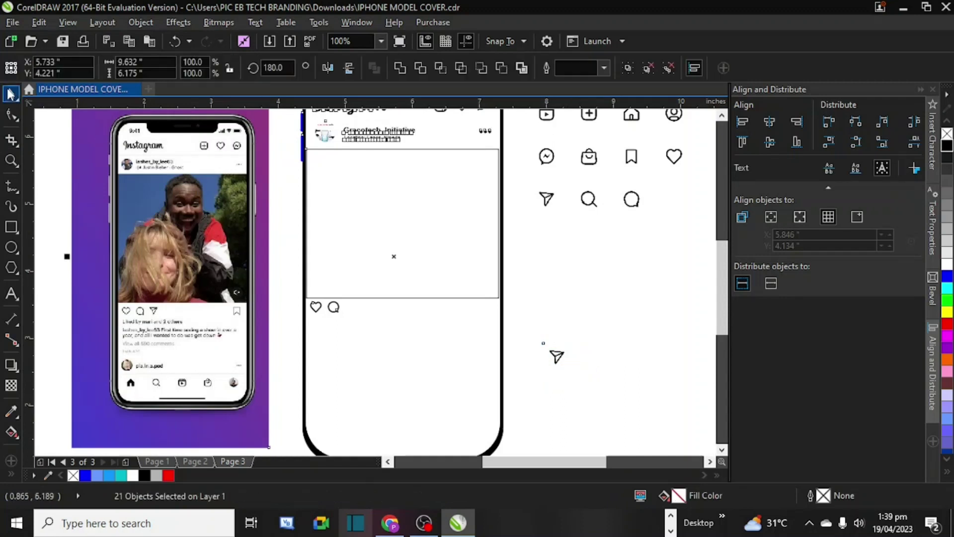
click(557, 357)
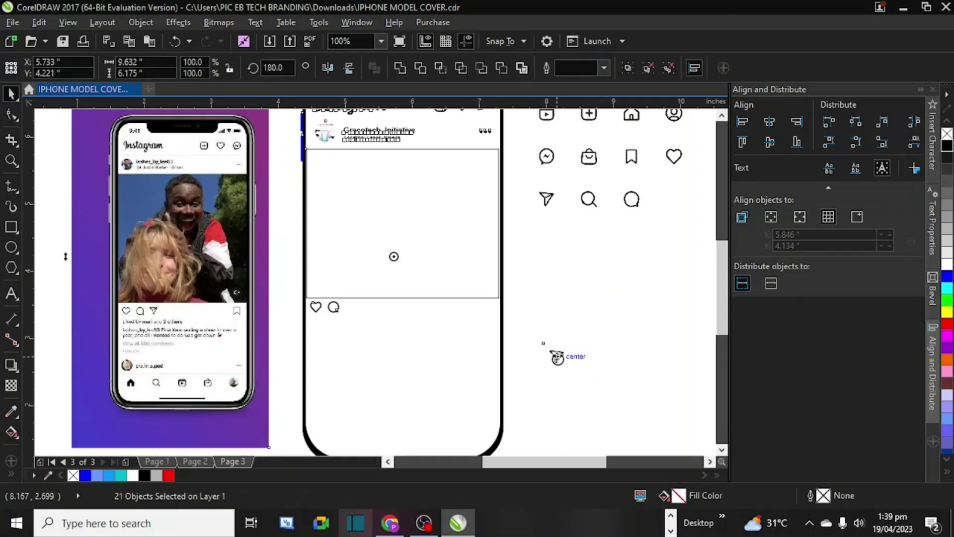
click(48, 125)
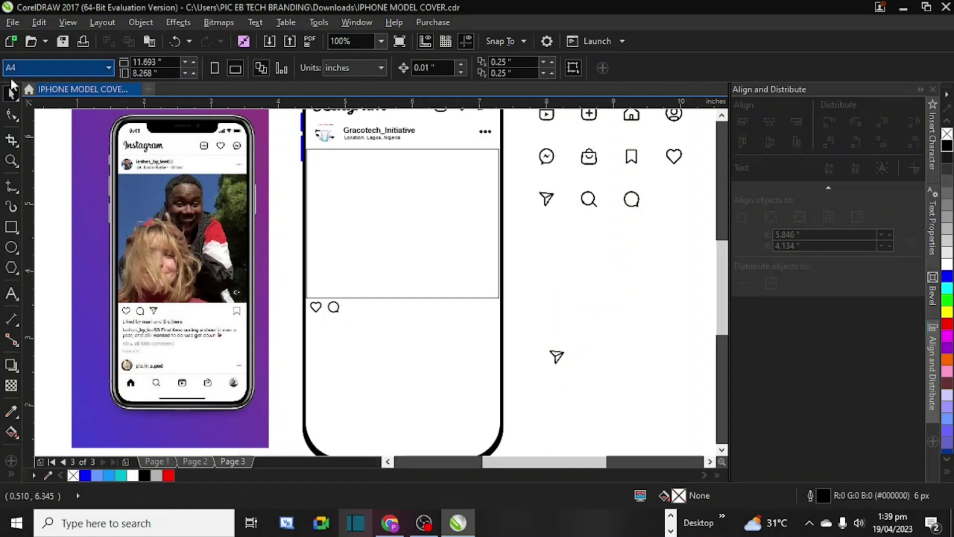
click(557, 357)
click(528, 68)
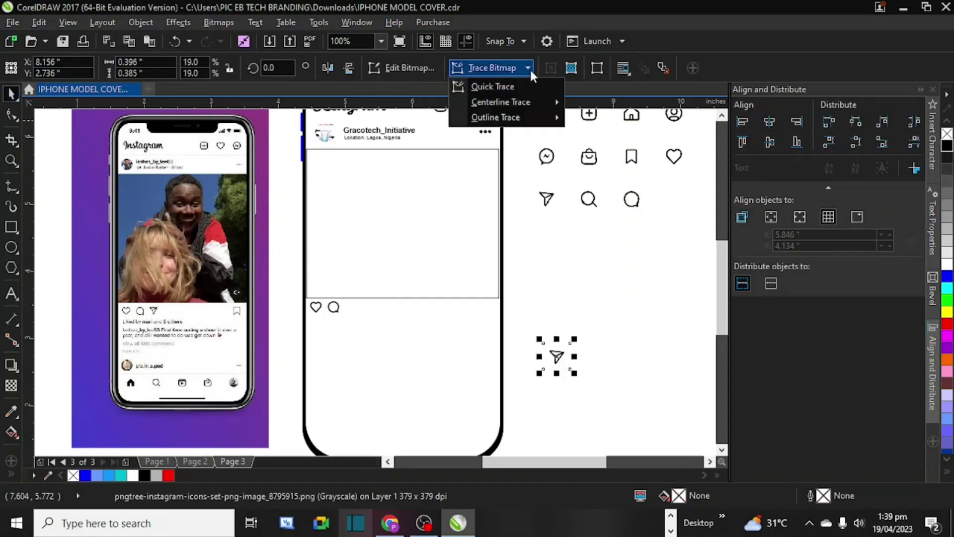
mouse_move(556, 118)
click(633, 162)
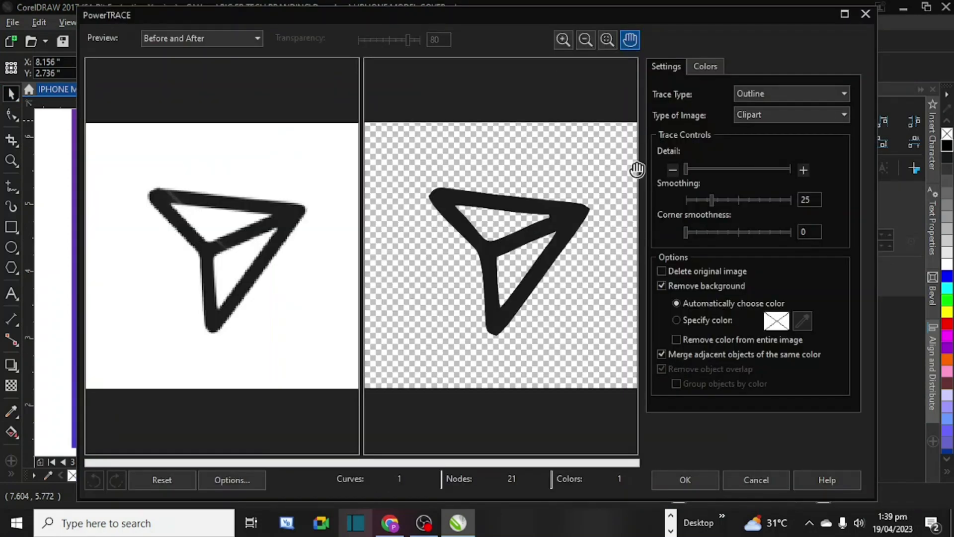
click(661, 479)
Step: Move the traced paper plane off its cropped source bitmap and delete that bitmap
click(556, 357)
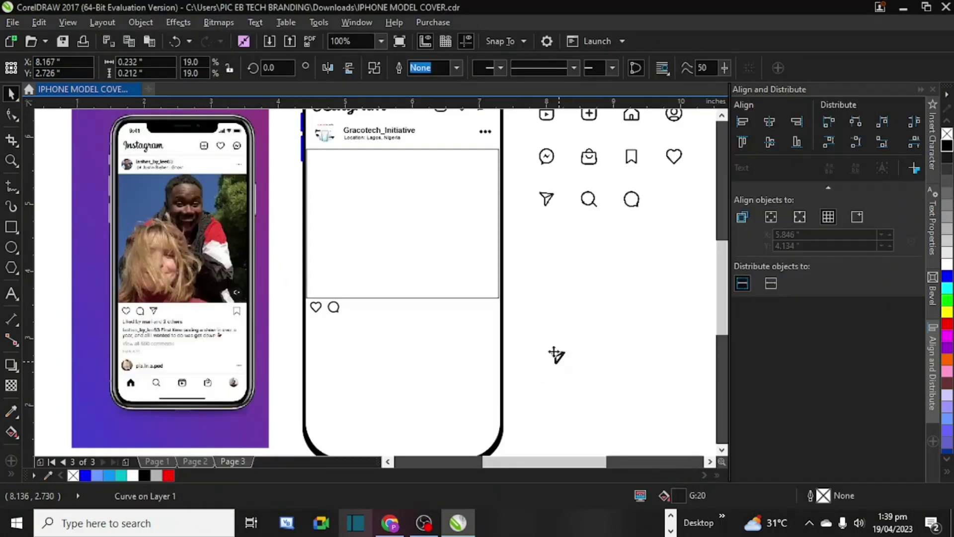
drag(557, 356, 536, 306)
click(555, 354)
key(Delete)
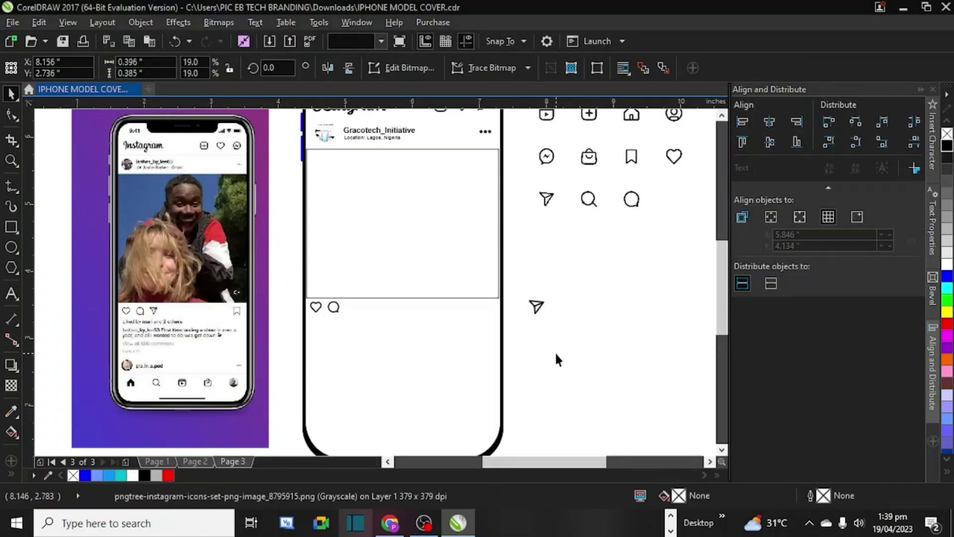
Step: Place the traced paper plane beside the comment bubble below the post area and scale it down to about 0.179 by 0.164 inches
drag(537, 307, 356, 307)
scroll(356, 307, up, 4)
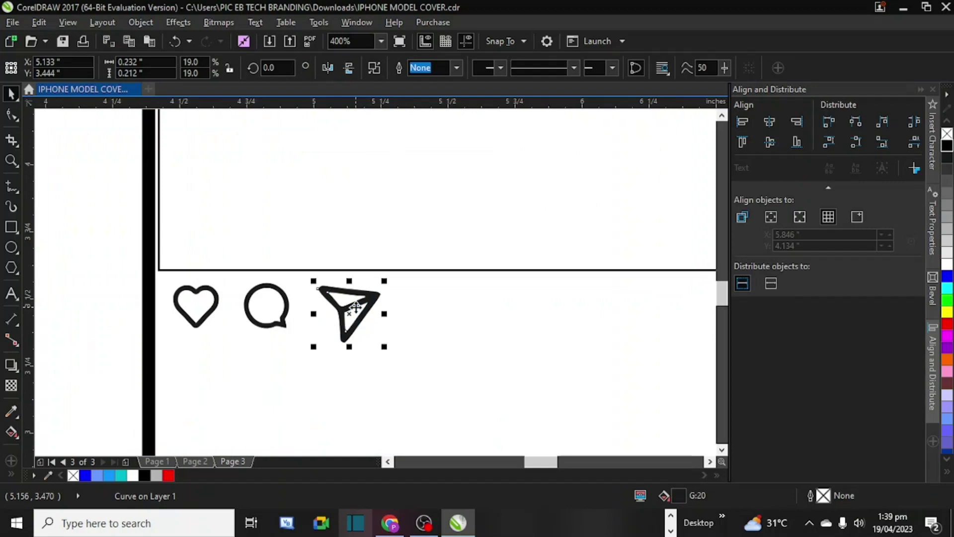
drag(385, 346, 373, 336)
scroll(372, 336, down, 4)
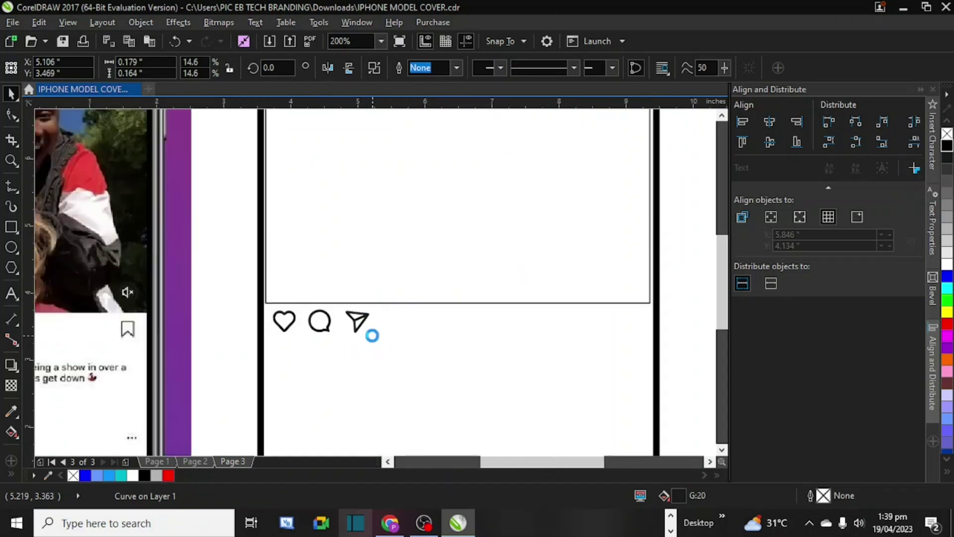
click(595, 368)
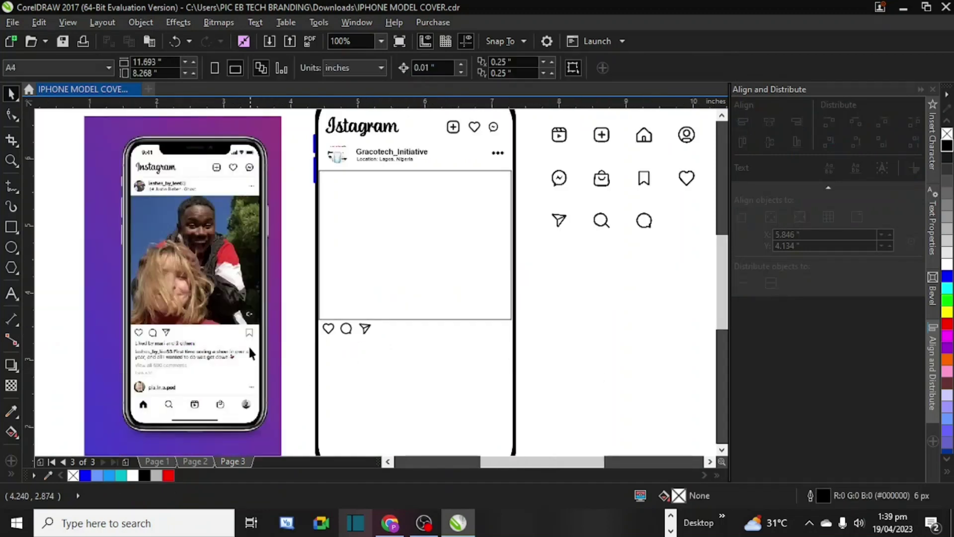
scroll(247, 335, up, 4)
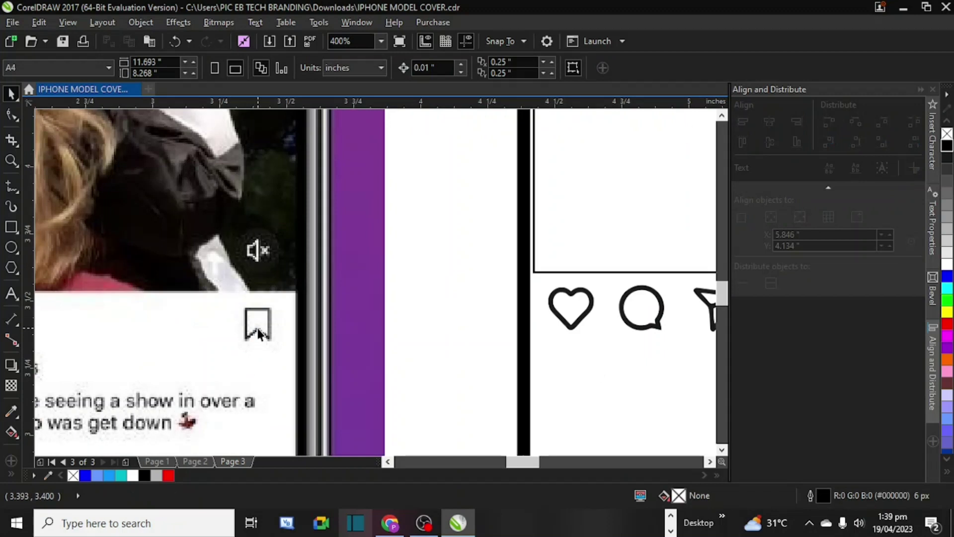
scroll(257, 328, down, 6)
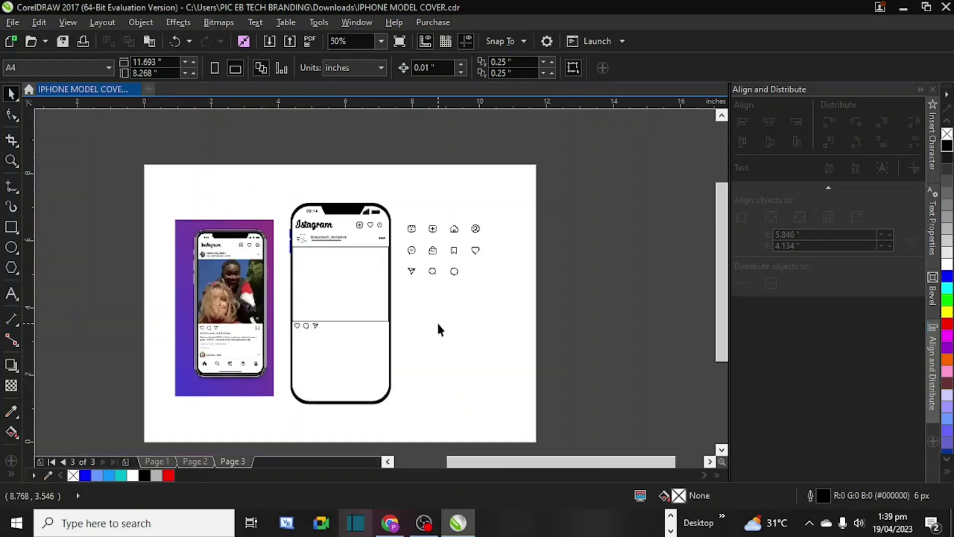
drag(437, 270, 447, 367)
right_click(447, 368)
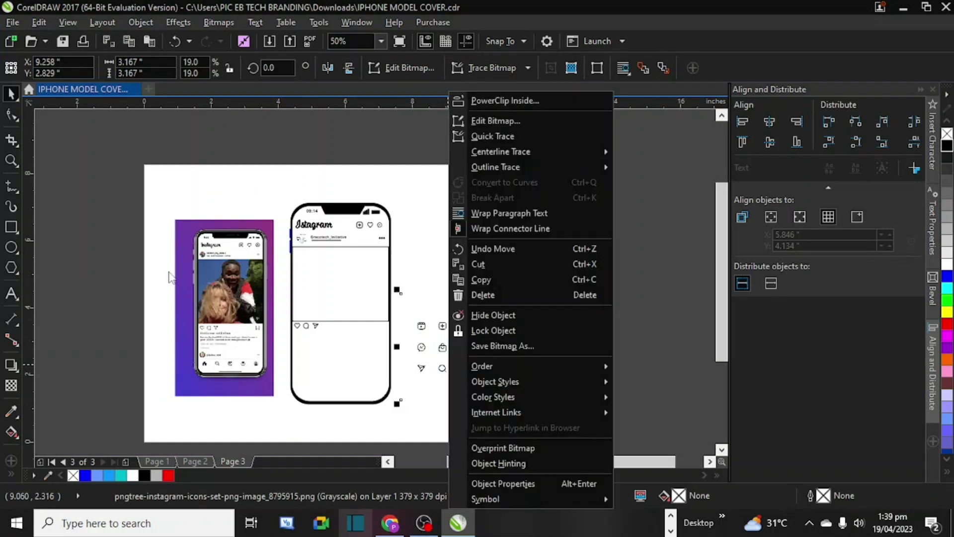
key(Escape)
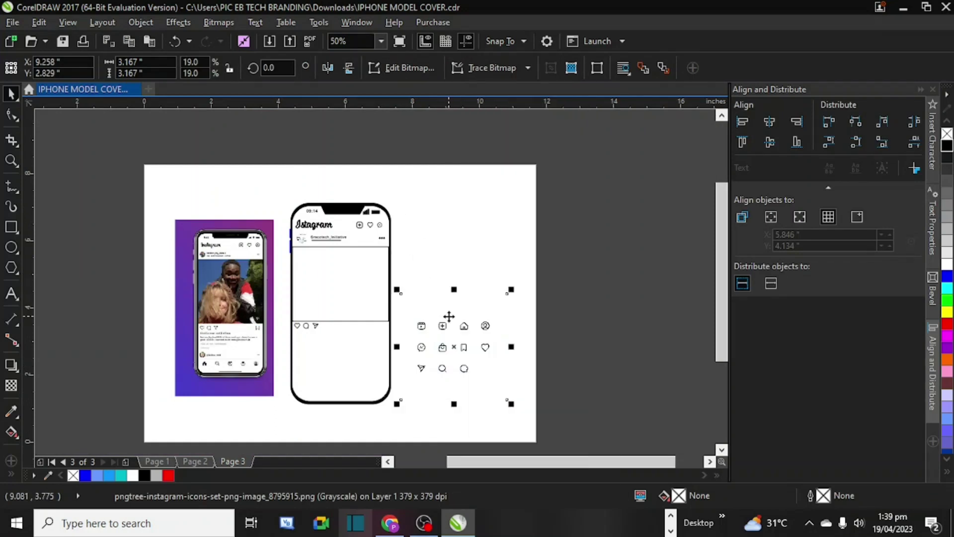
key(ctrl+z)
Step: Duplicate the icon set bitmap below the original and crop the copy down to the bookmark icon
drag(442, 260, 451, 356)
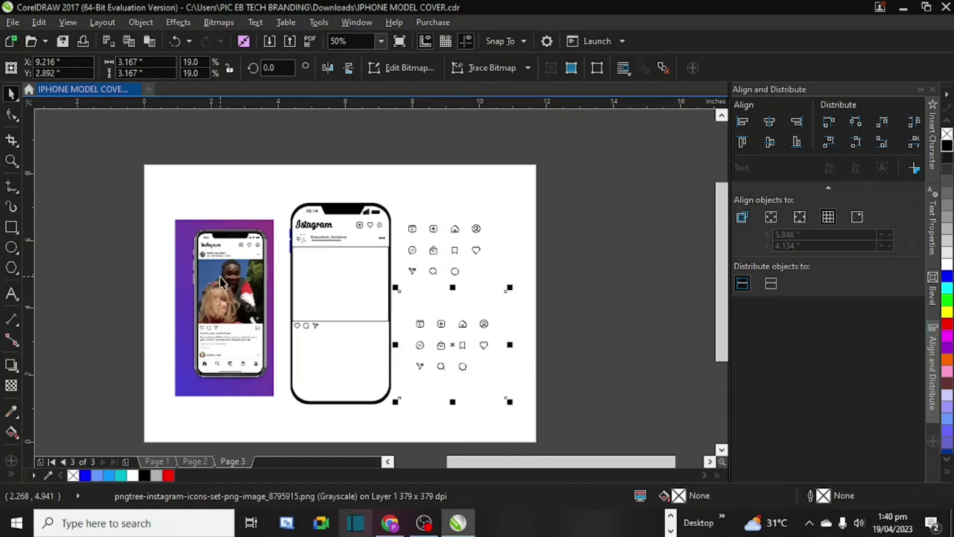
click(11, 140)
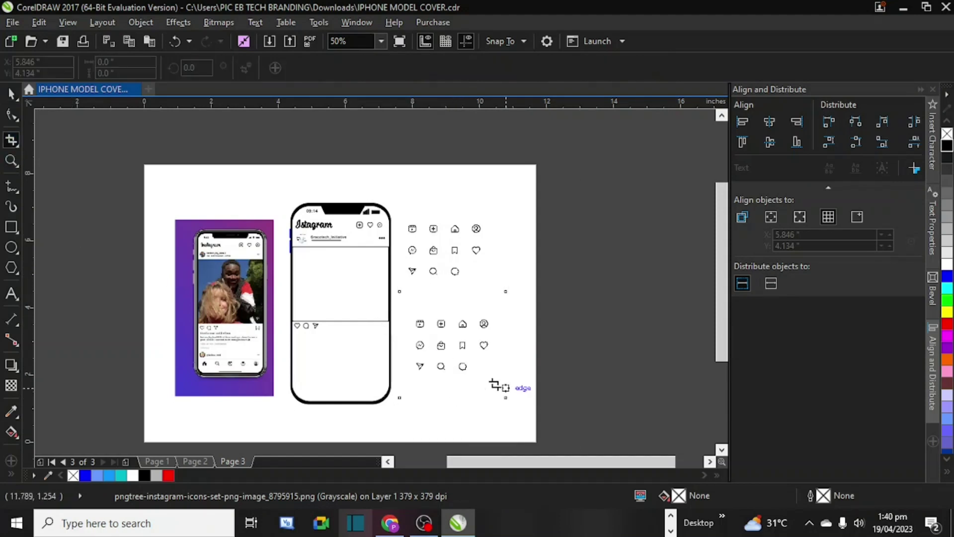
scroll(485, 380, up, 2)
drag(383, 217, 420, 259)
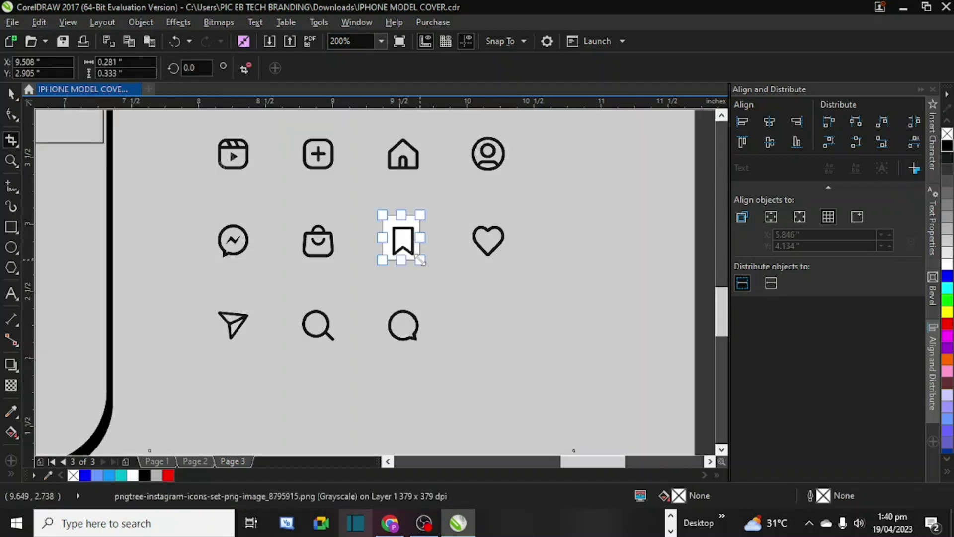
key(Return)
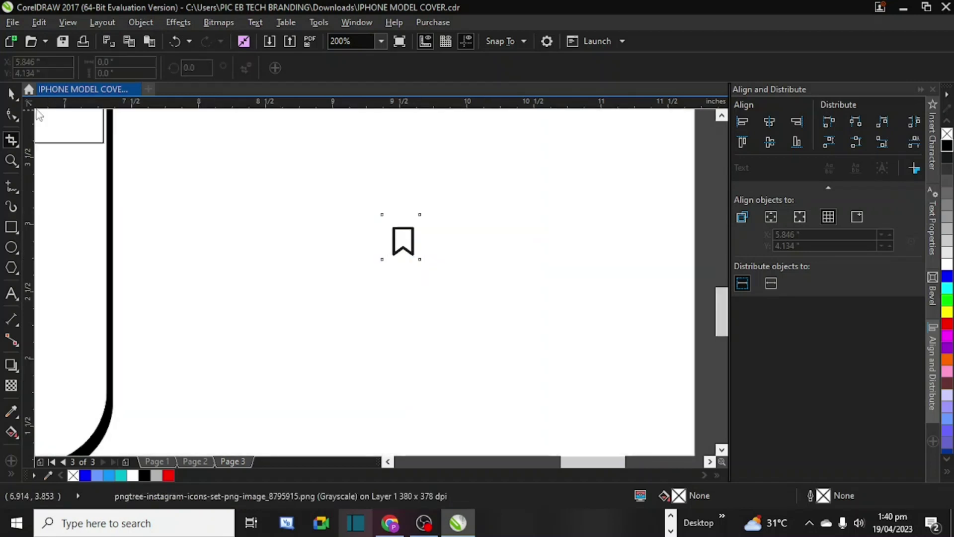
Step: Vectorize the cropped bookmark with a Clipart outline trace, background removed
click(11, 93)
click(519, 68)
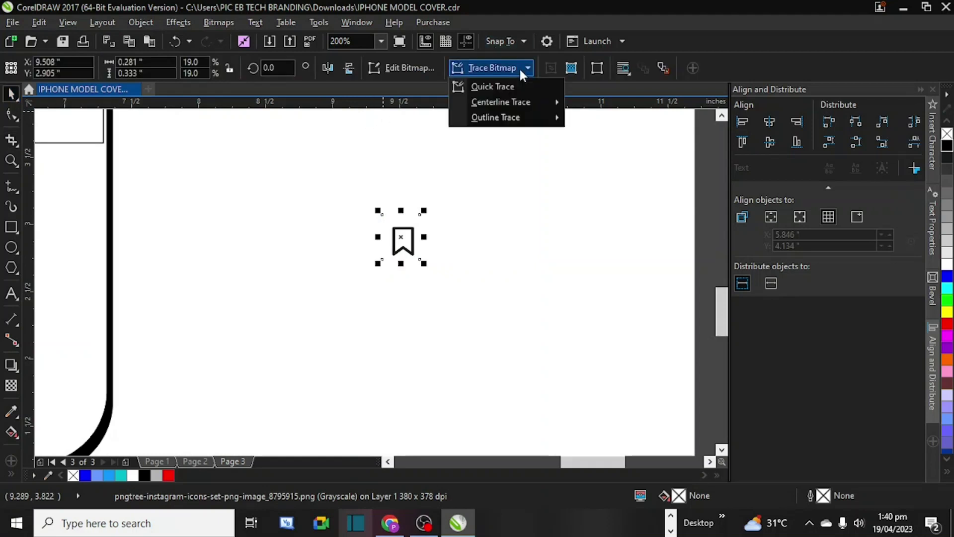
mouse_move(557, 118)
click(595, 165)
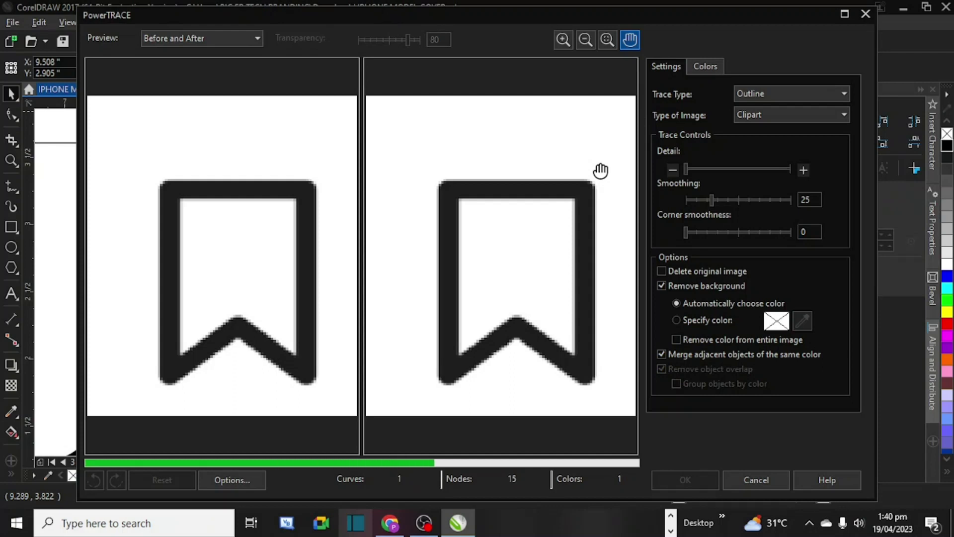
click(682, 478)
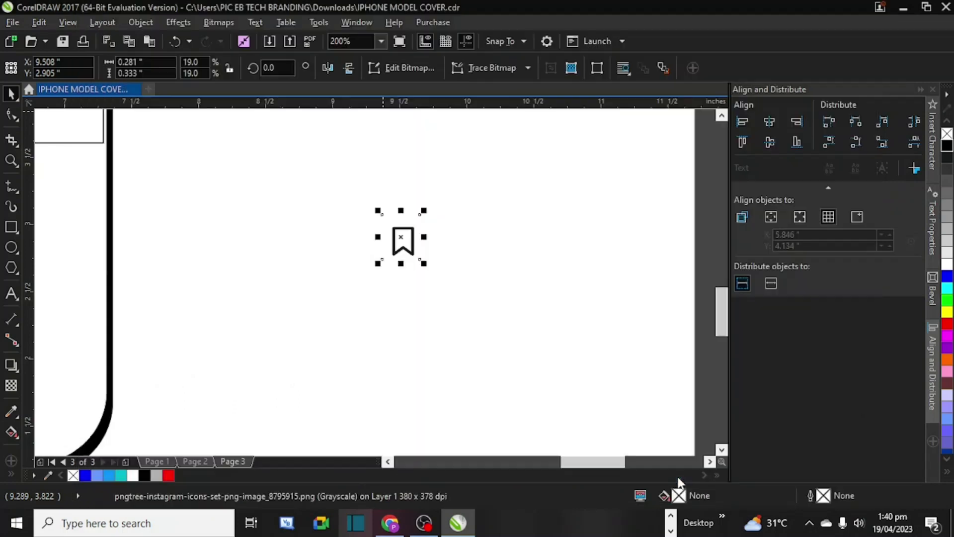
Step: Move the traced bookmark off its cropped source bitmap and delete that bitmap
drag(376, 246, 295, 247)
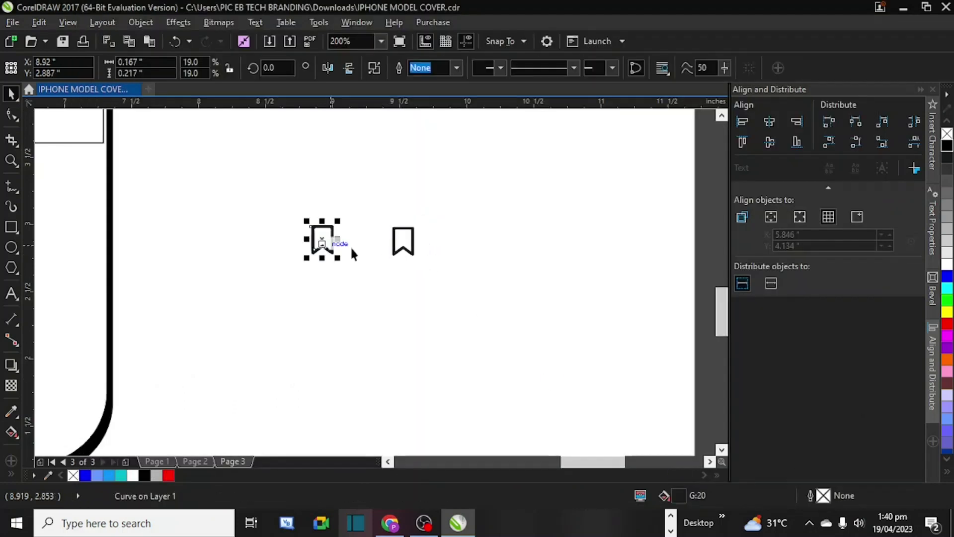
click(396, 245)
key(Delete)
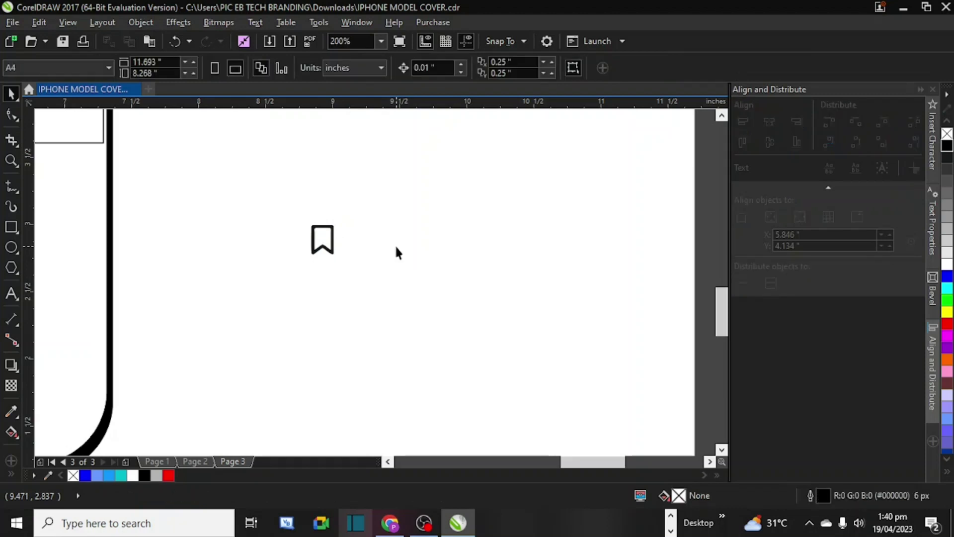
Step: Place the traced bookmark under the post area's lower right corner, in the same row as the heart, comment bubble and paper plane
drag(582, 462, 551, 454)
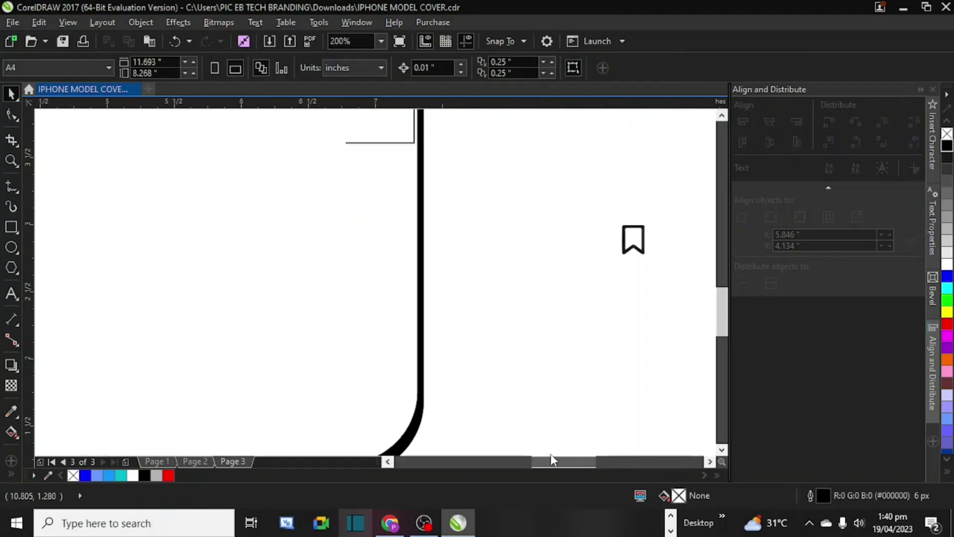
click(649, 249)
drag(649, 248, 406, 175)
mouse_move(538, 462)
mouse_down()
mouse_move(499, 452)
mouse_move(527, 457)
mouse_up()
scroll(308, 324, down, 2)
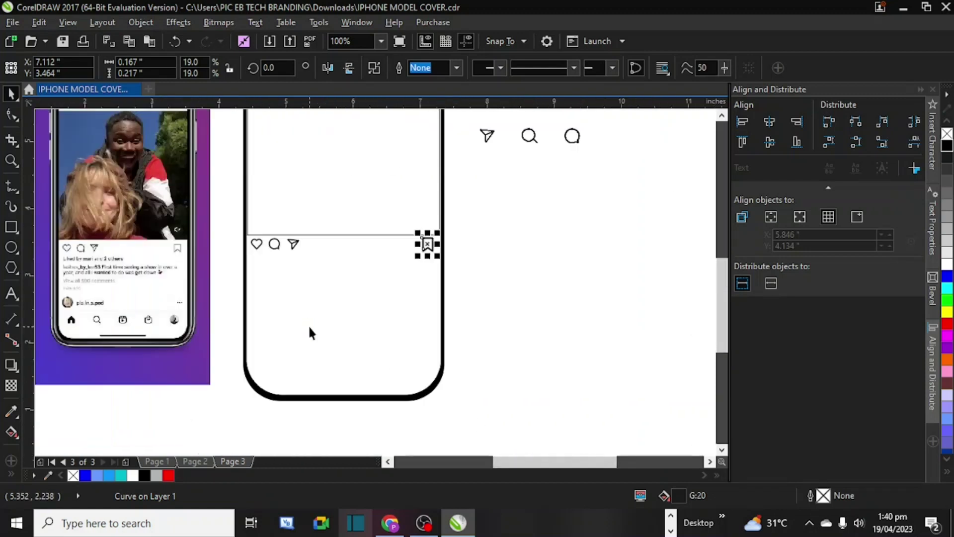
scroll(310, 328, down, 2)
click(420, 309)
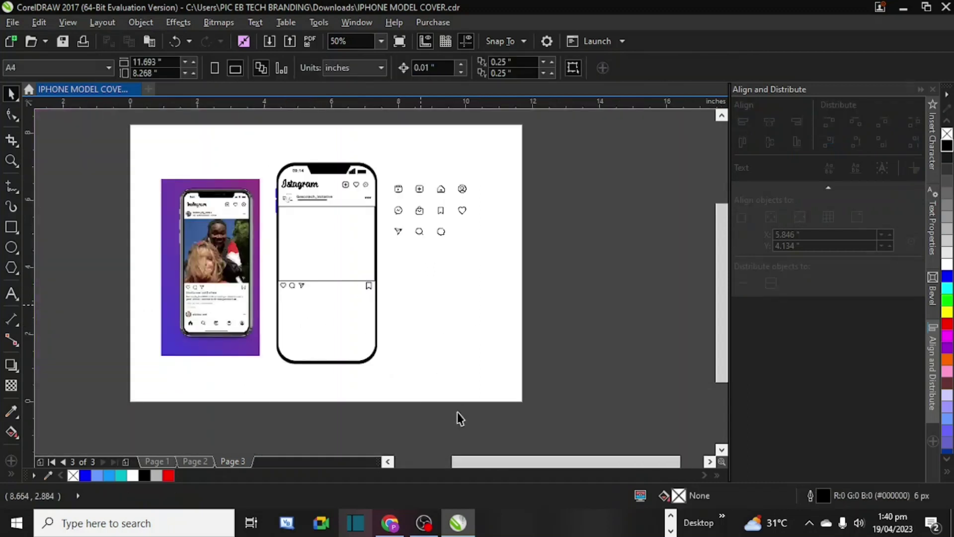
drag(477, 461, 432, 463)
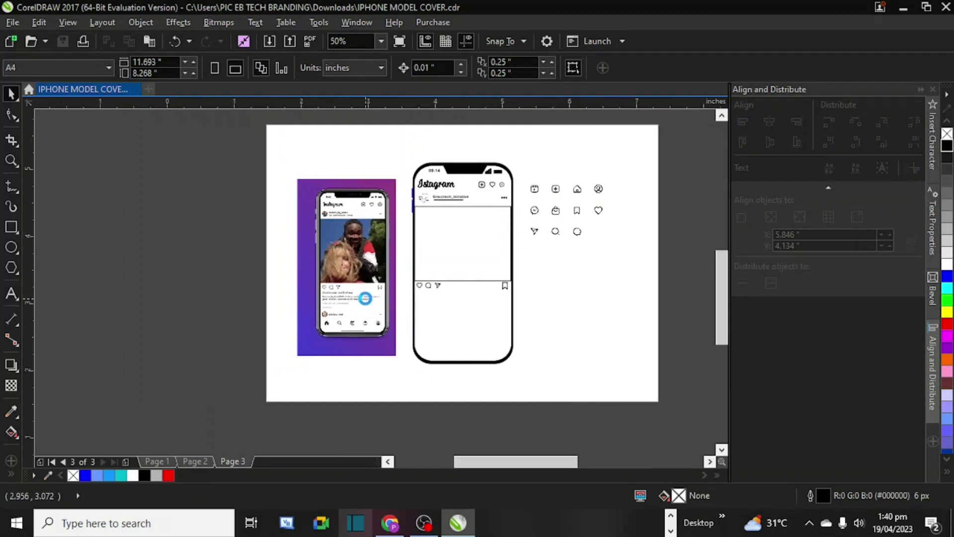
scroll(364, 296, up, 2)
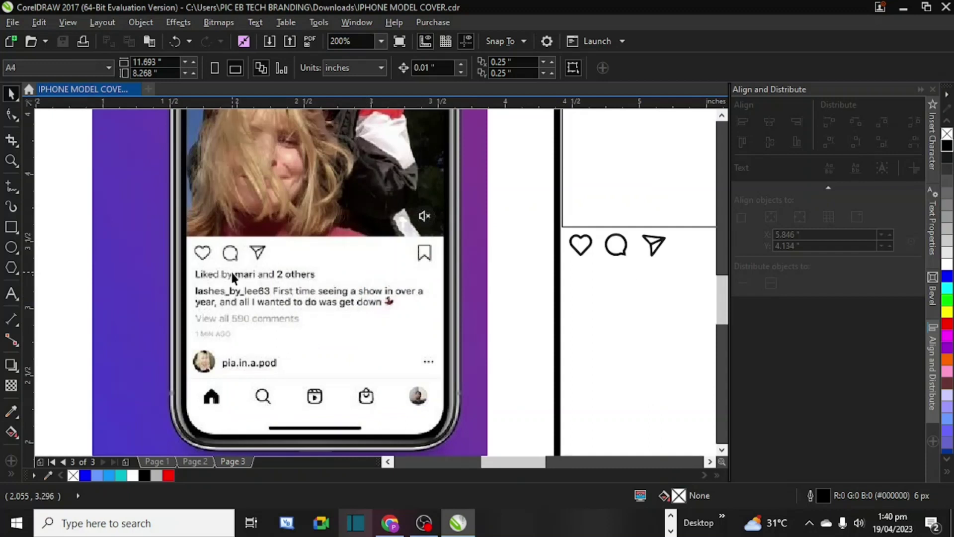
Step: Add an artistic text line reading "Liked by", a lowercase first name, and "and 2 others", modelled on the reference's likes line
scroll(231, 270, up, 2)
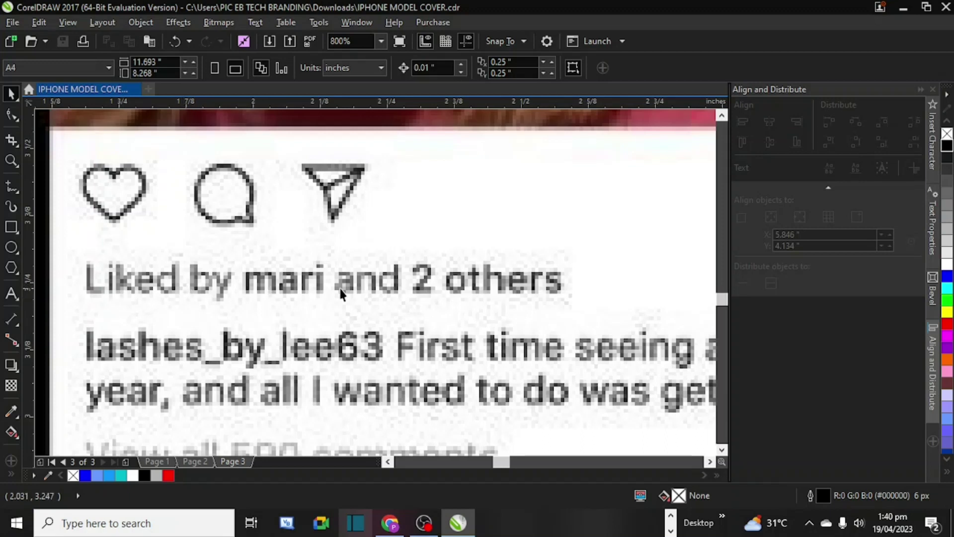
scroll(319, 303, down, 2)
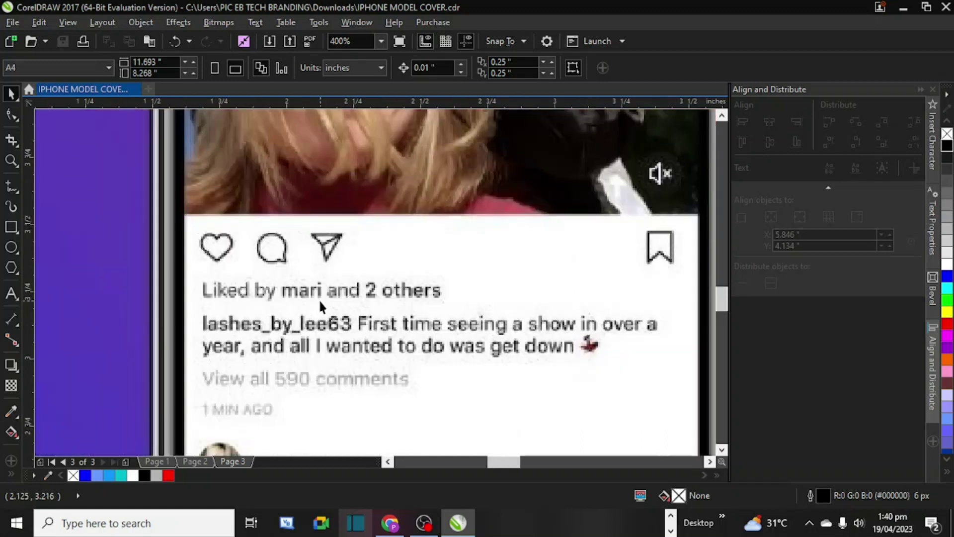
scroll(288, 318, down, 1)
scroll(289, 317, up, 1)
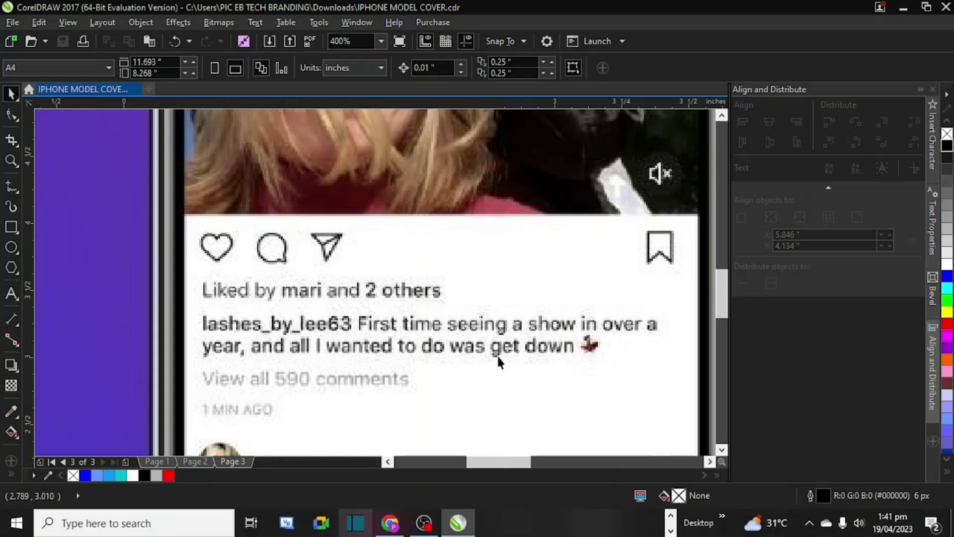
scroll(497, 354, down, 2)
drag(538, 462, 560, 463)
click(11, 293)
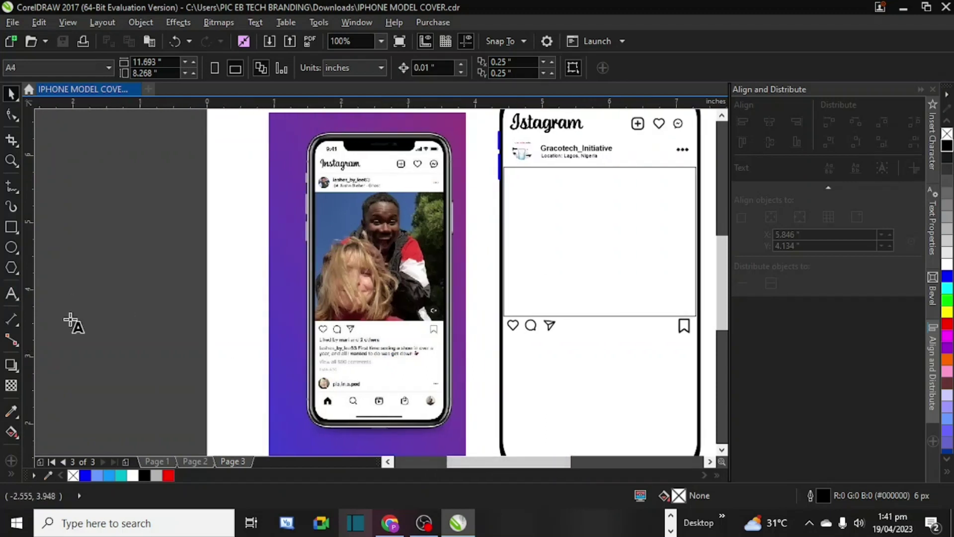
click(141, 343)
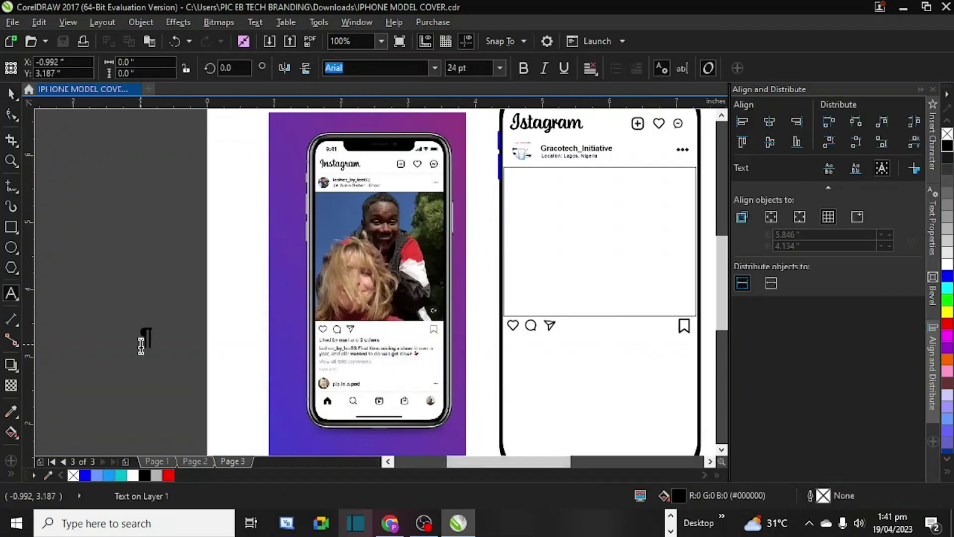
text(Li)
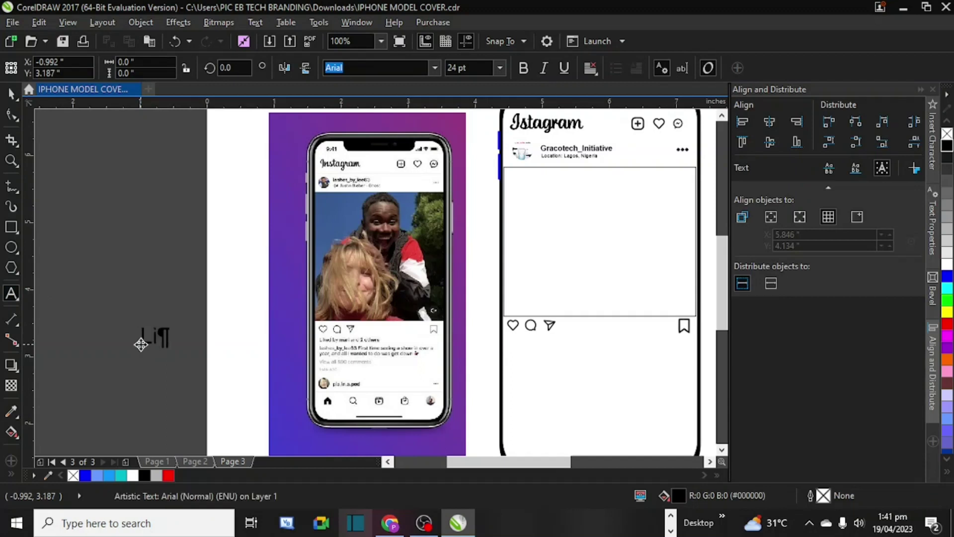
text(ked by)
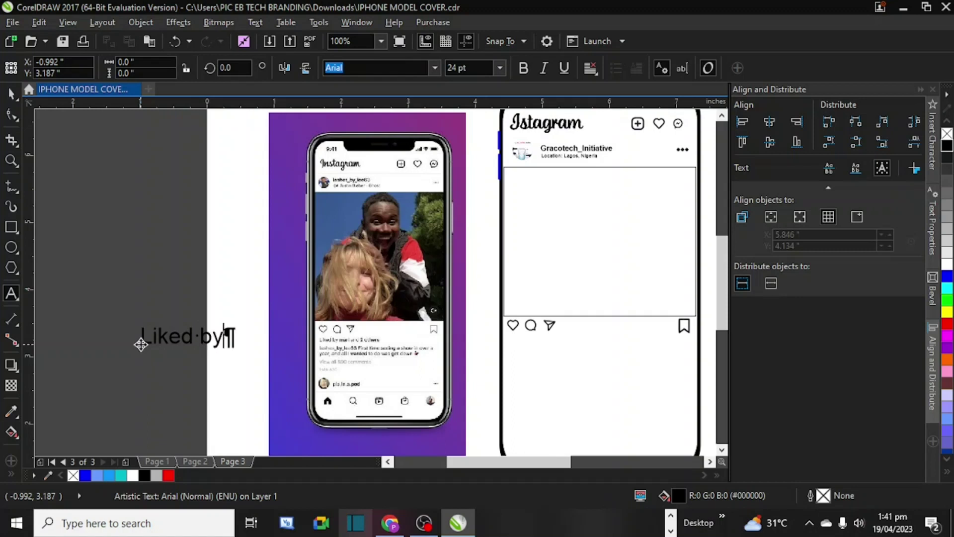
text( pal)
key(BackSpace)
key(BackSpace)
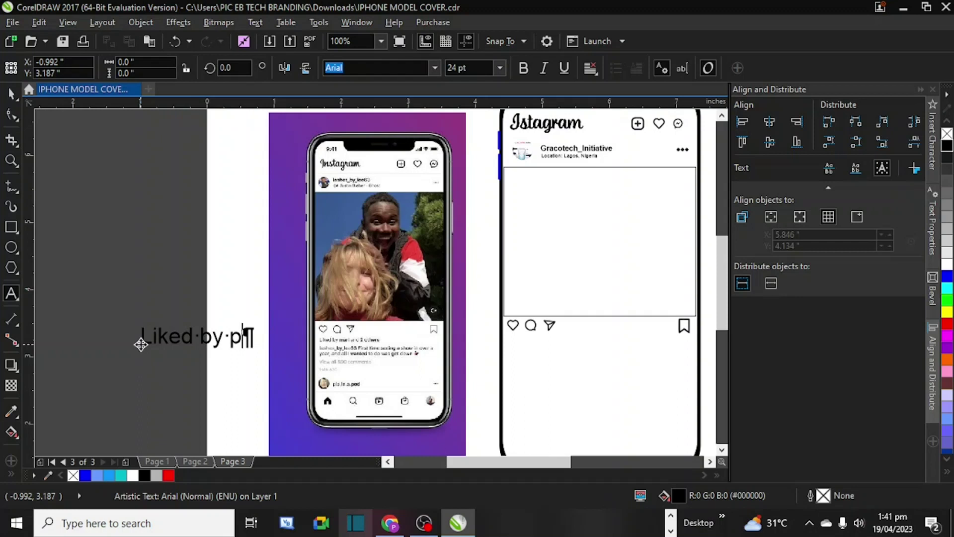
text(aul and )
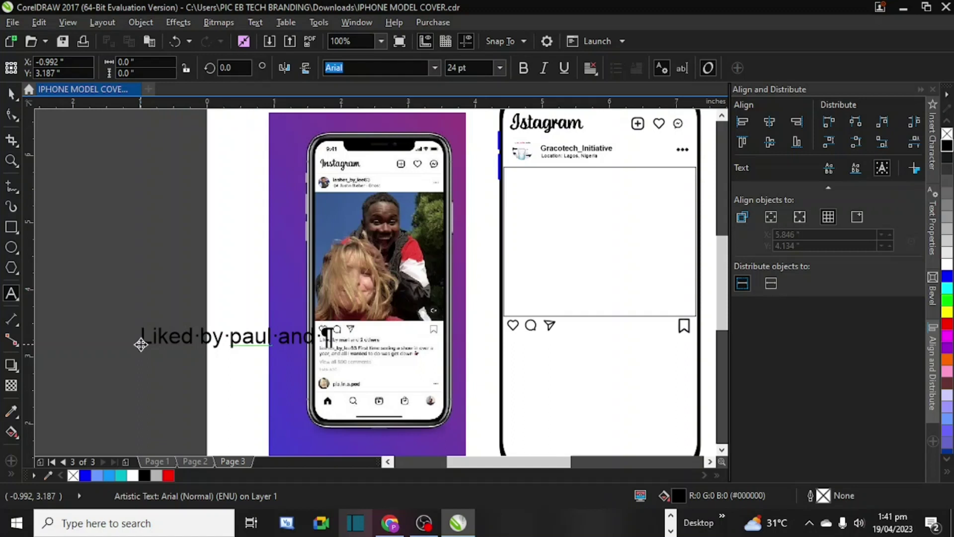
text(2 others)
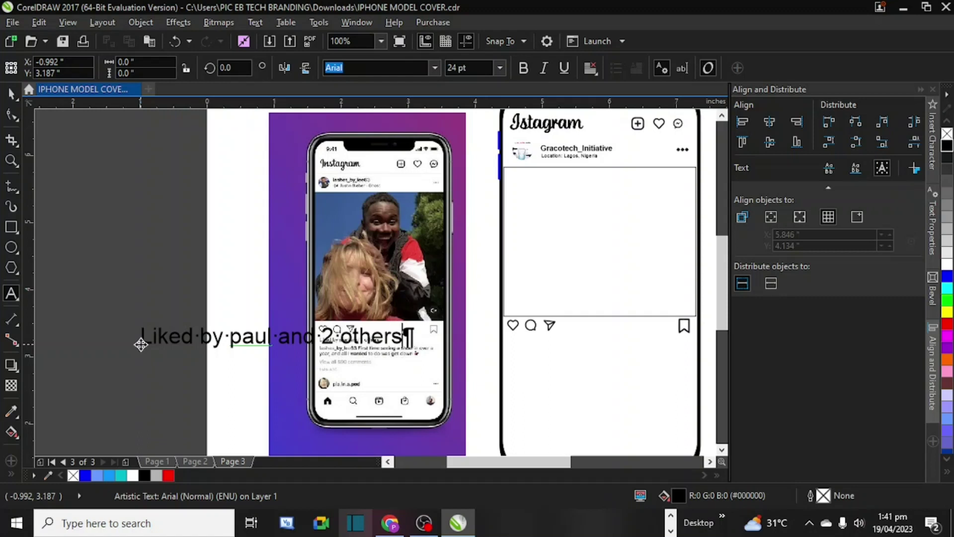
Step: Make the first name and "2 others" bold in the likes line
click(241, 339)
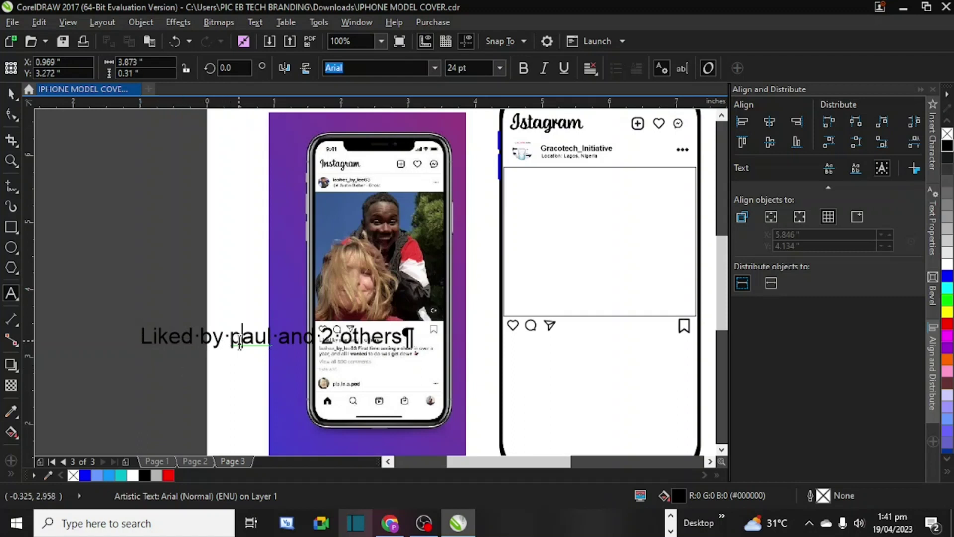
double_click(240, 342)
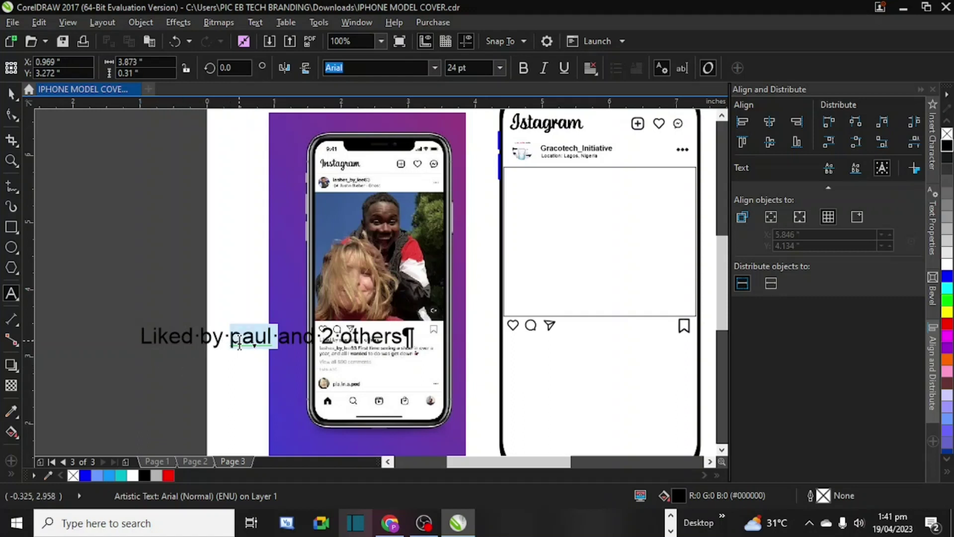
click(522, 69)
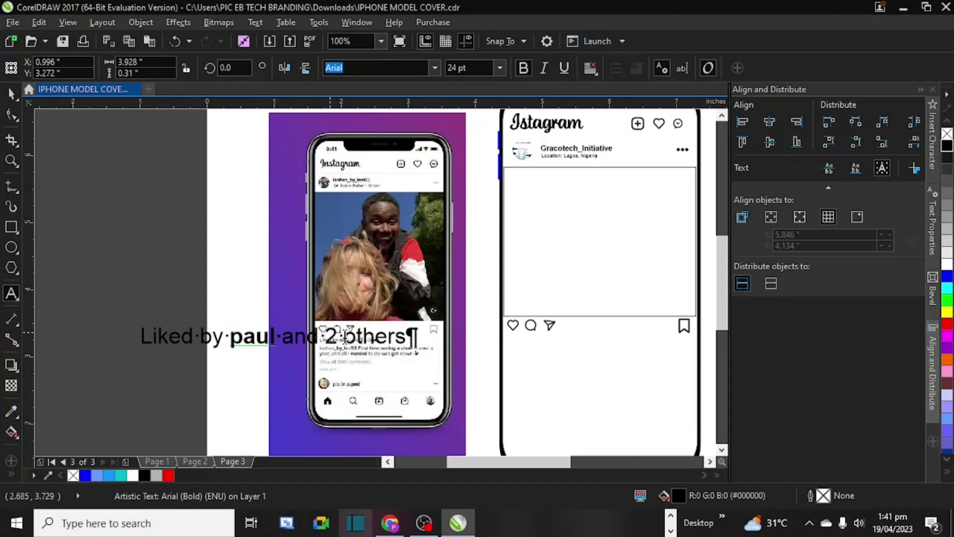
drag(326, 336, 420, 337)
click(524, 68)
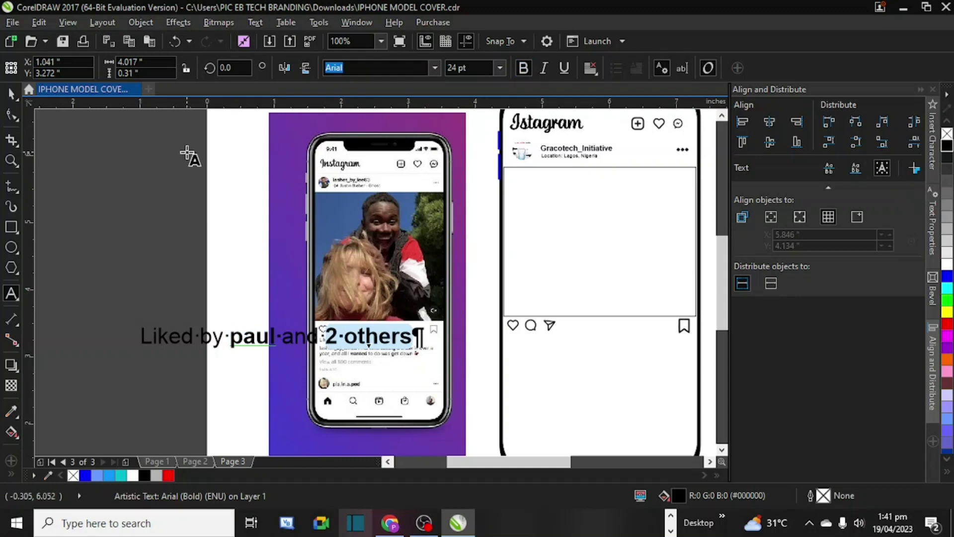
Step: Shrink the likes line to about 6 pt and place it directly below the action icons, flush with the heart's left edge
click(11, 93)
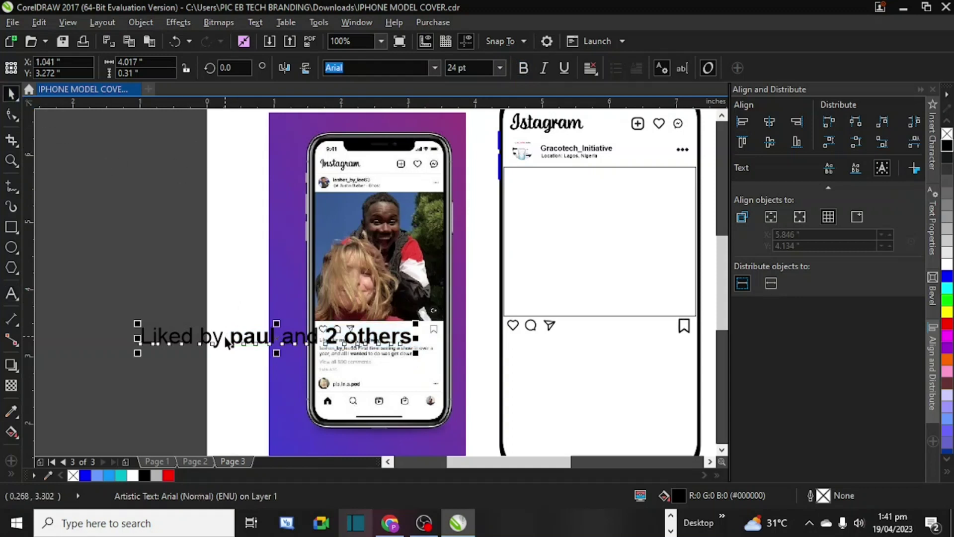
drag(264, 342, 614, 374)
drag(490, 383, 537, 372)
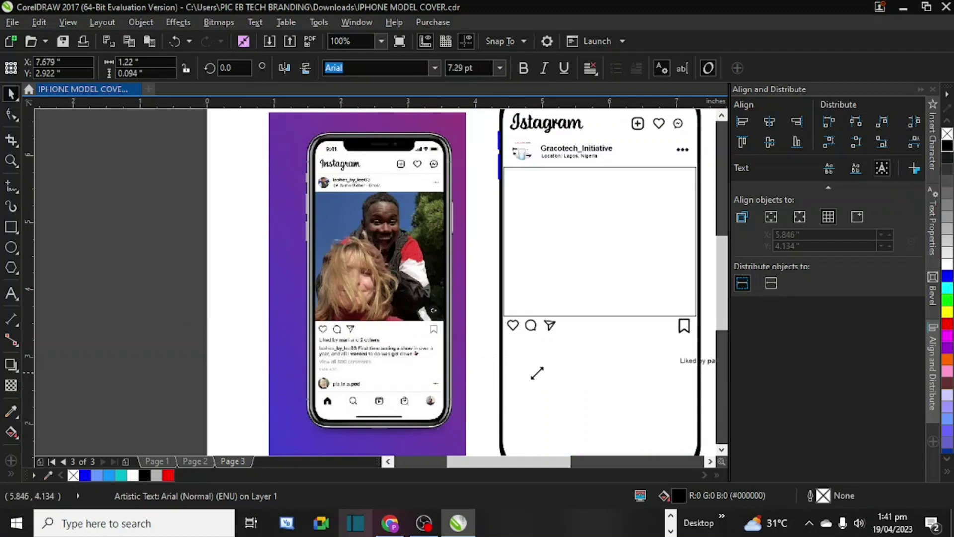
drag(561, 462, 586, 463)
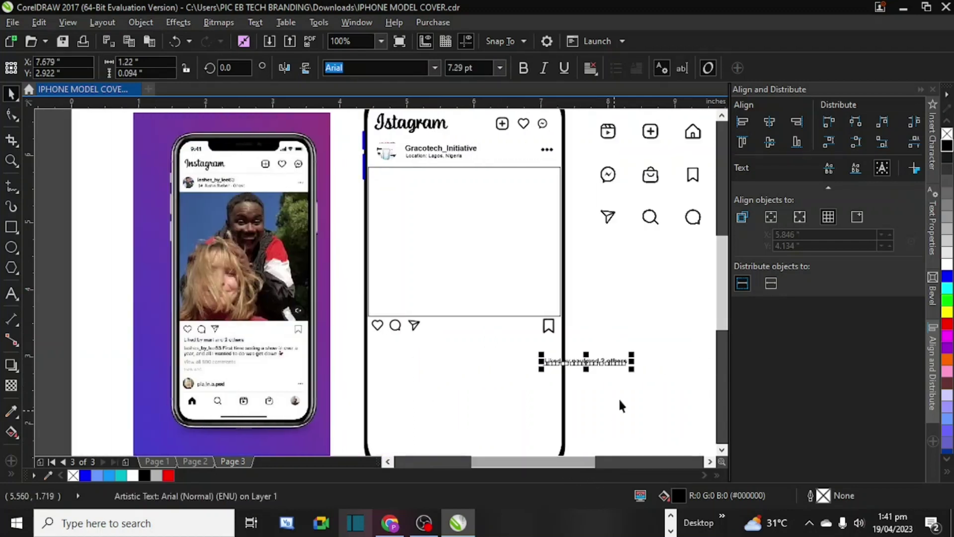
drag(613, 360, 440, 342)
scroll(440, 342, up, 2)
drag(506, 355, 497, 347)
drag(414, 329, 411, 323)
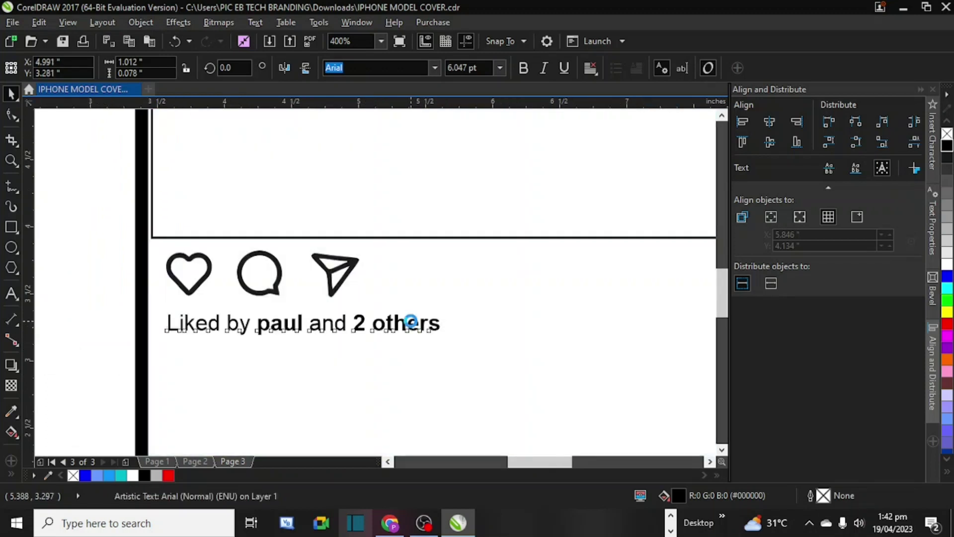
Step: Deselect the likes line and save the document
scroll(411, 322, down, 4)
click(584, 350)
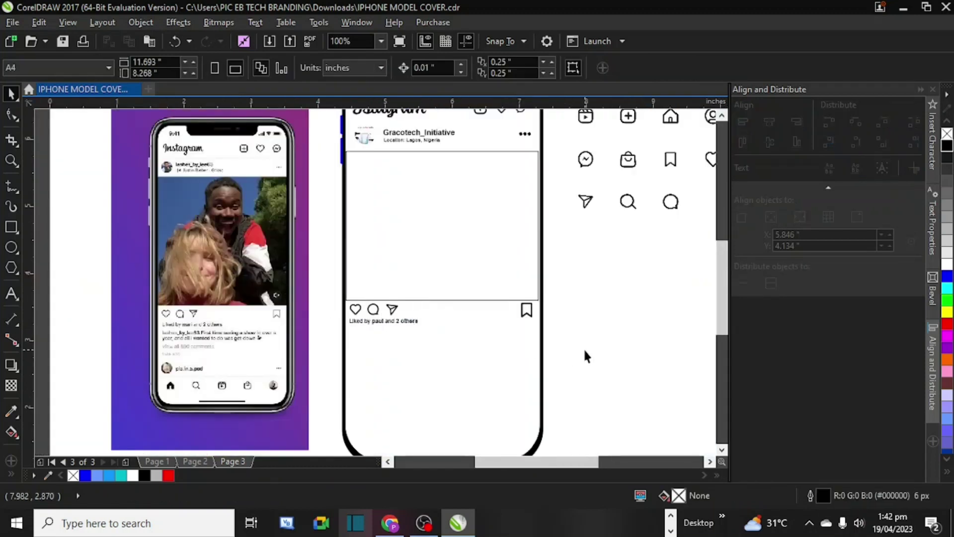
key(ctrl+s)
Step: Start the post caption as a new artistic text beside the phone outline with the account name "Gracotech_initiative"
scroll(172, 338, up, 2)
scroll(172, 338, down, 2)
scroll(172, 338, up, 2)
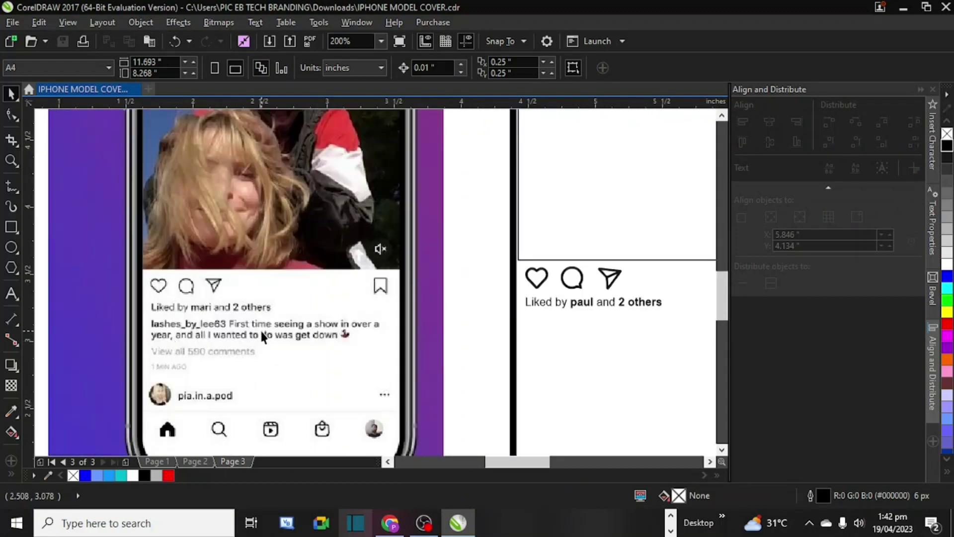
scroll(261, 329, down, 2)
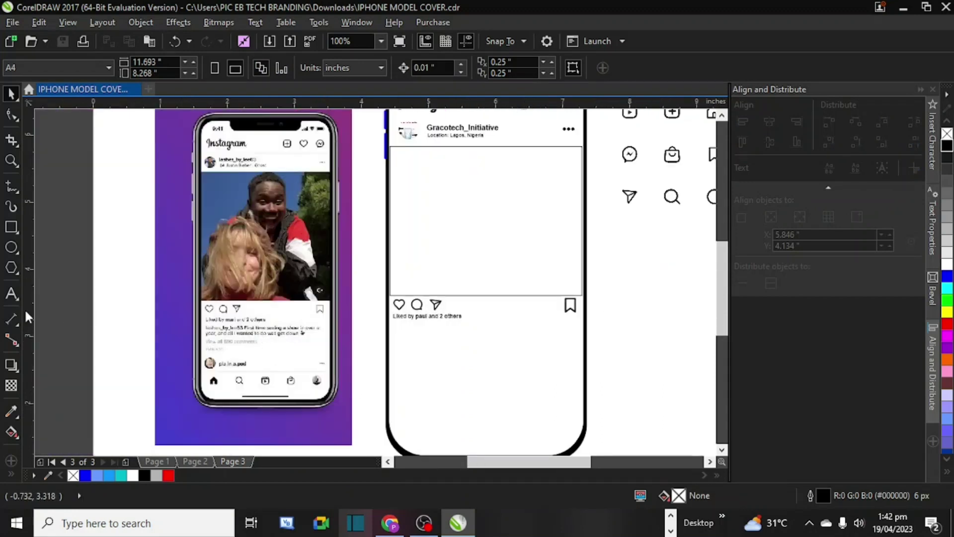
click(12, 294)
click(610, 343)
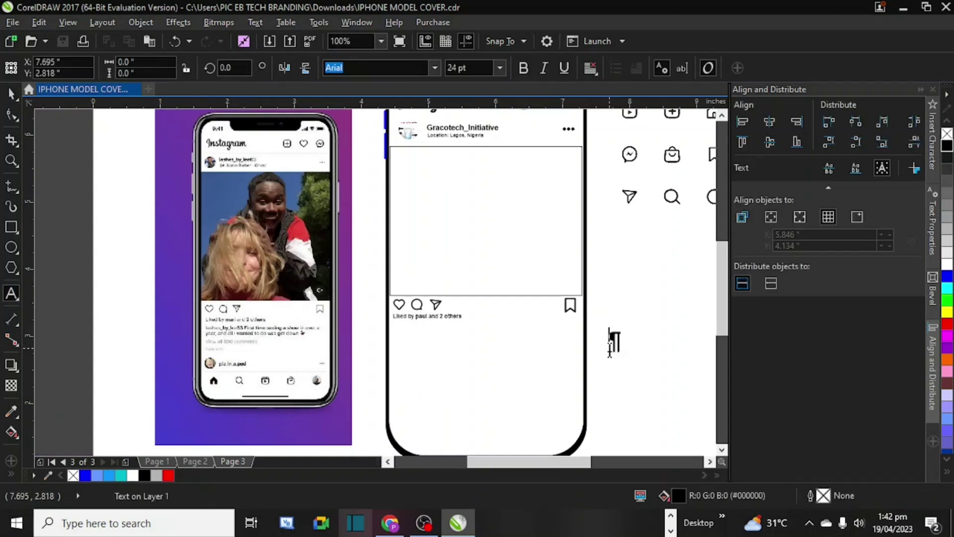
text(Grac)
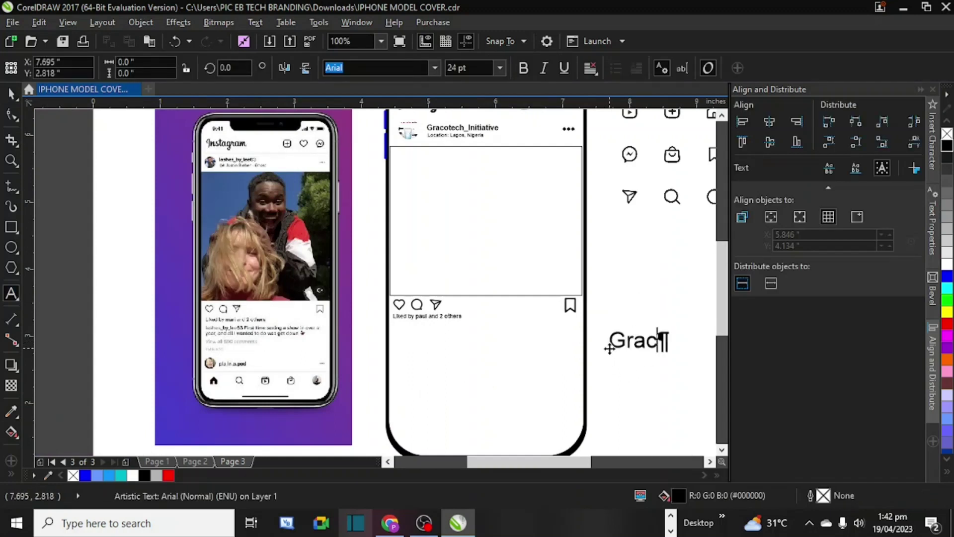
text(o)
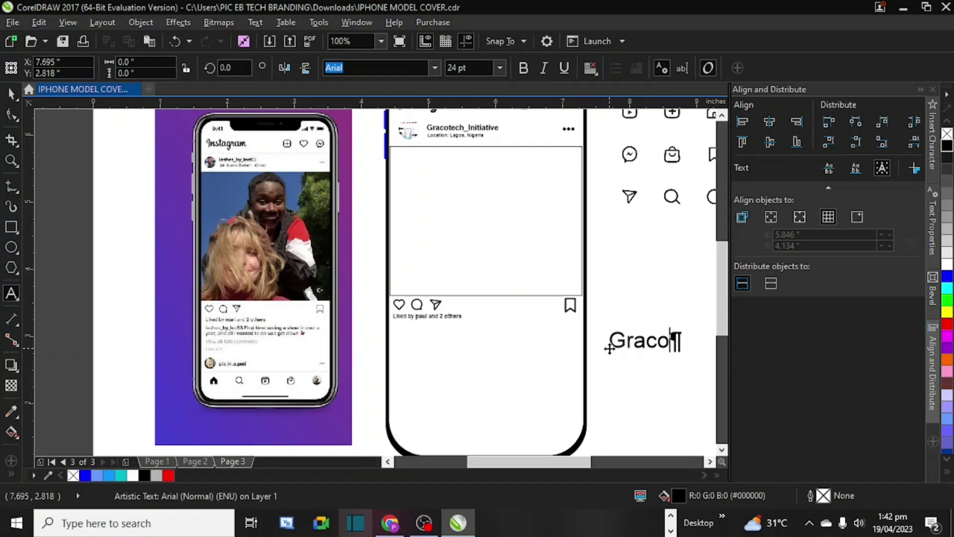
text(tech)
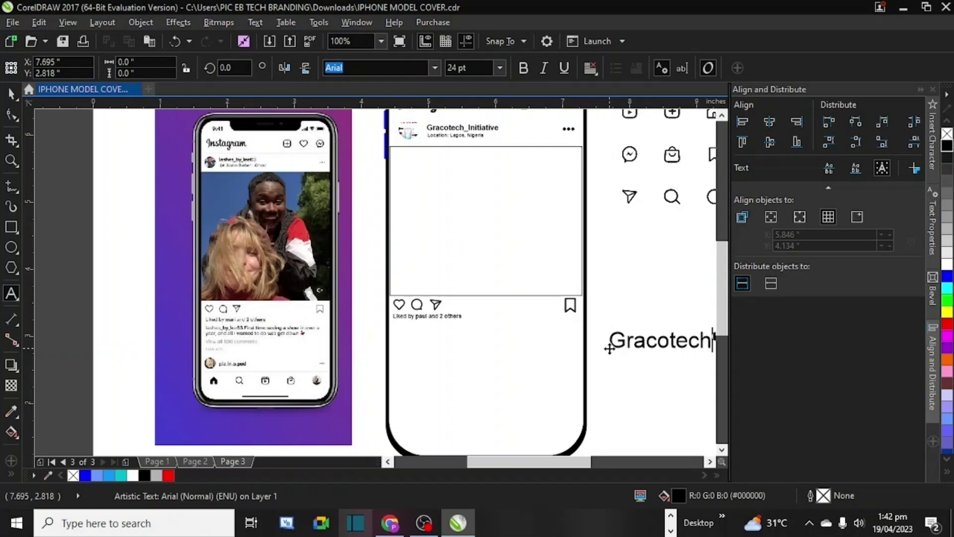
key(Escape)
drag(578, 461, 598, 461)
text(_)
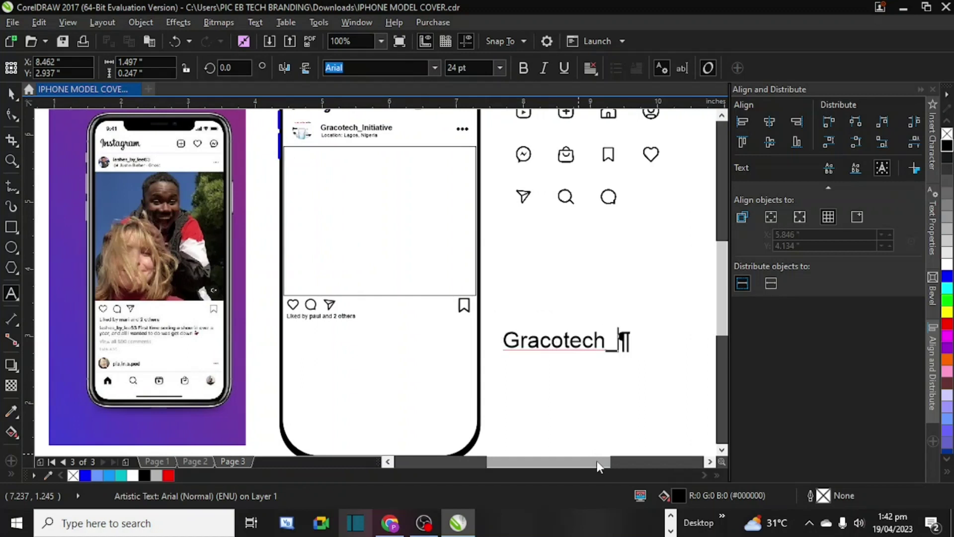
text(initi)
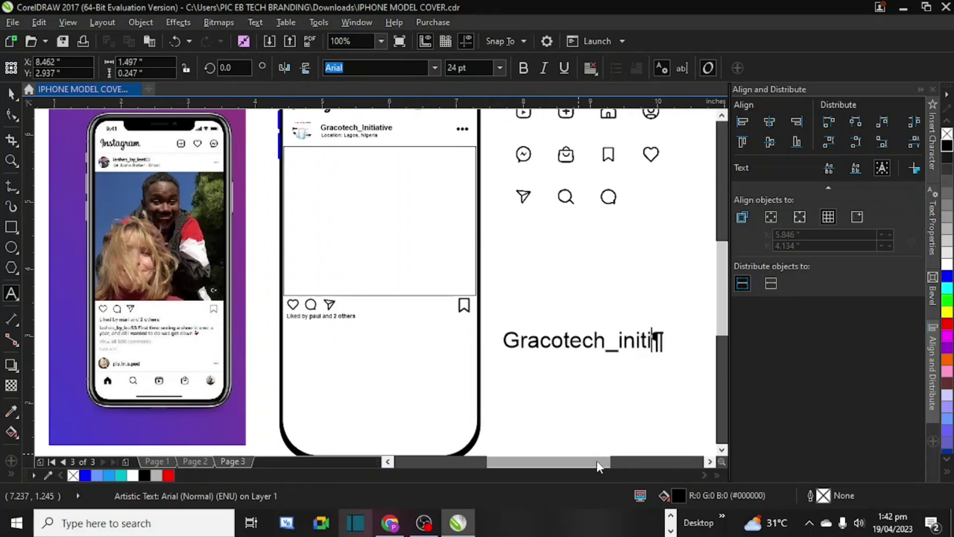
text(ative)
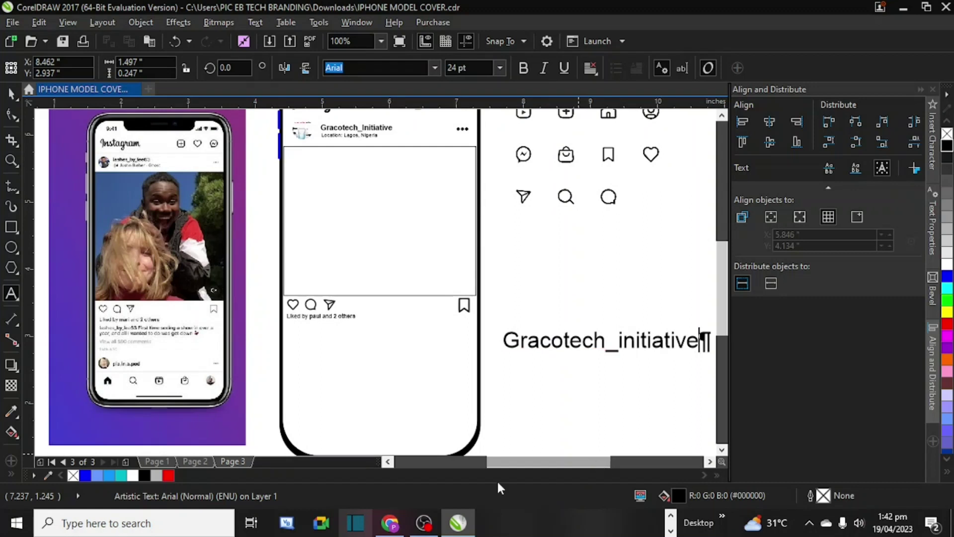
Step: Continue the caption after the account name with the words "Designing class with"
scroll(119, 329, up, 2)
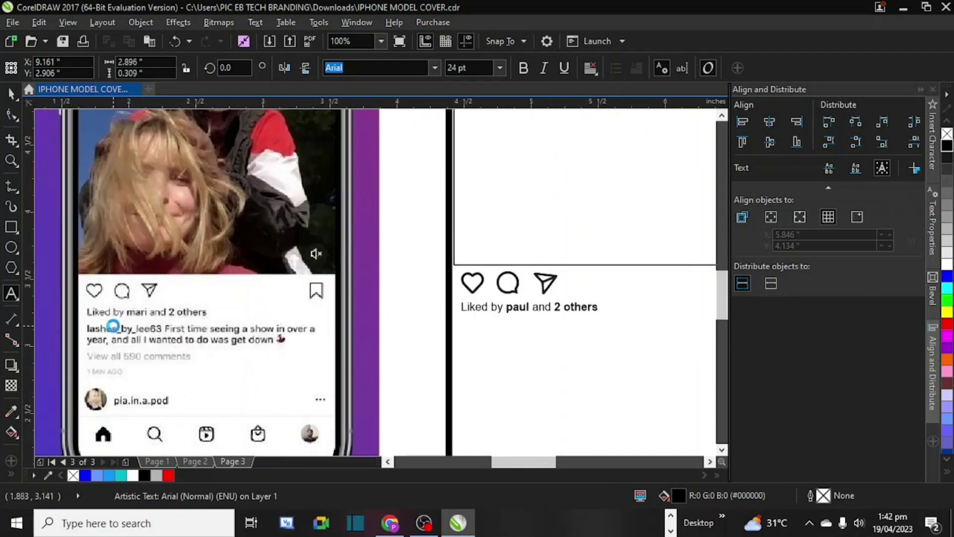
scroll(113, 326, down, 2)
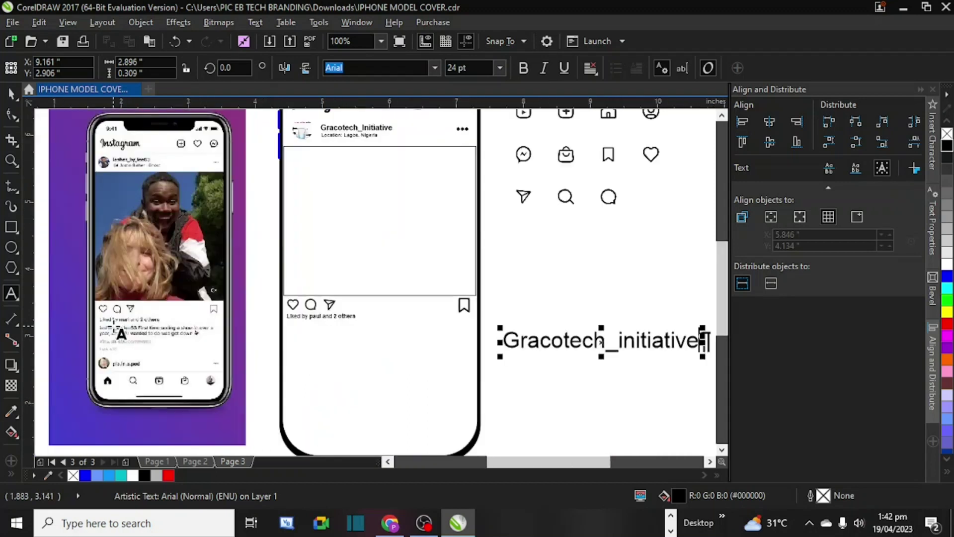
scroll(114, 326, down, 1)
scroll(196, 327, up, 2)
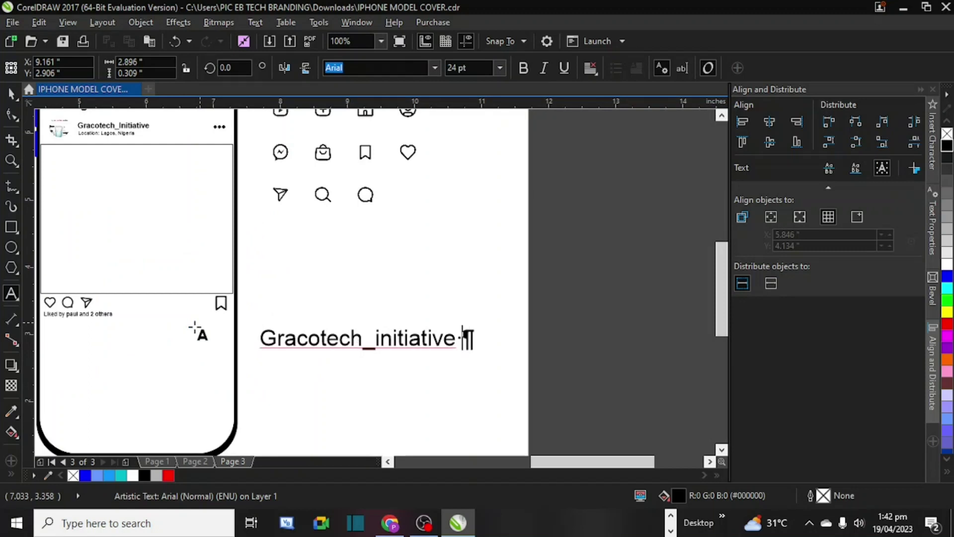
text(Dsin)
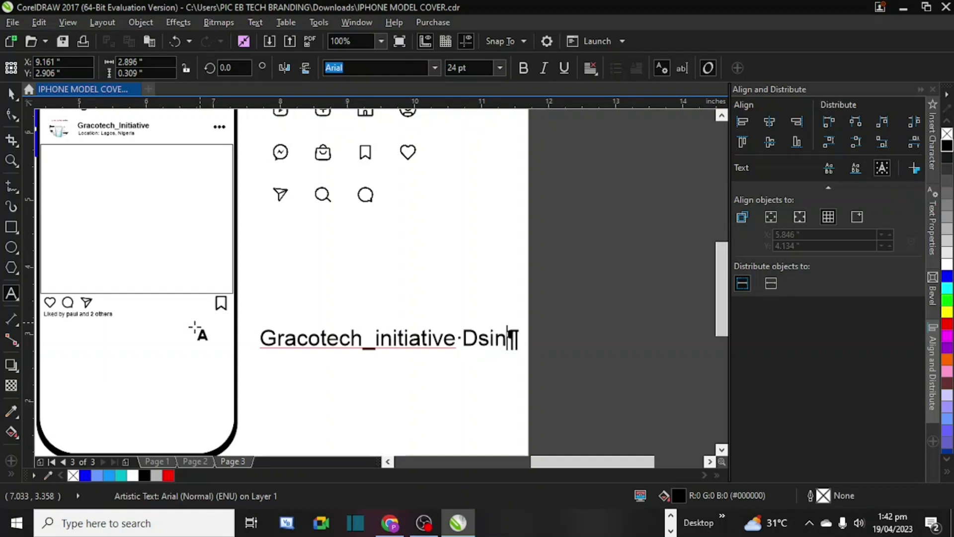
key(BackSpace)
key(BackSpace)
key(BackSpace)
text(es)
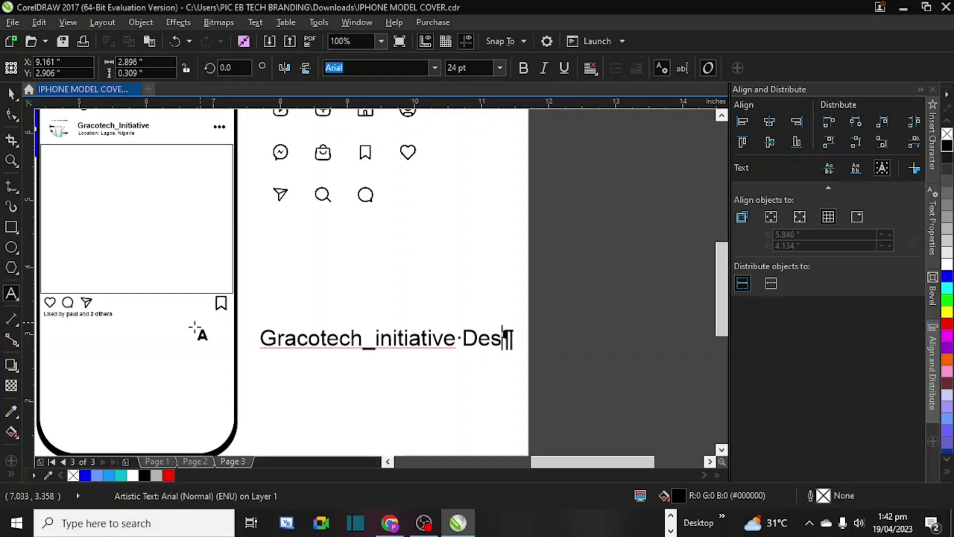
text(igning)
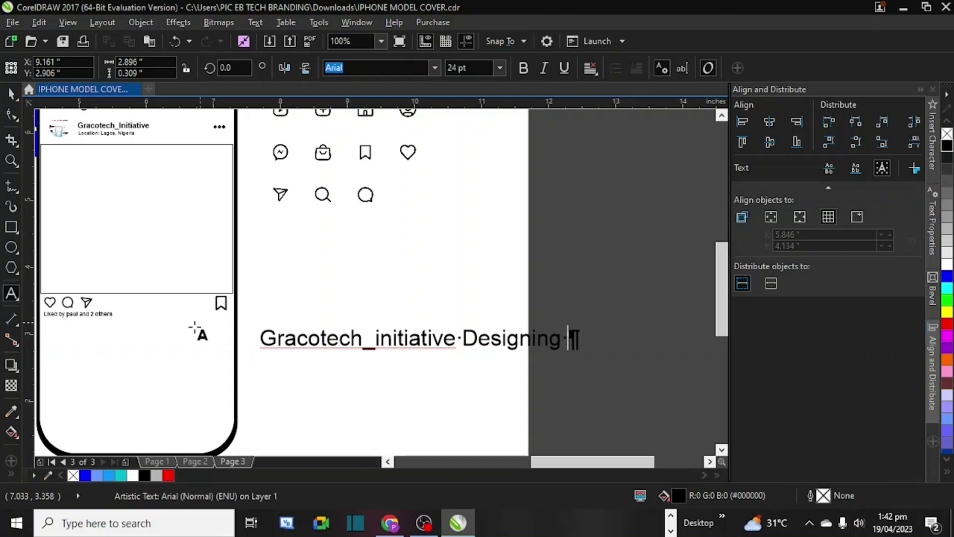
text(class wih)
key(BackSpace)
text(th)
key(Escape)
drag(541, 464, 559, 470)
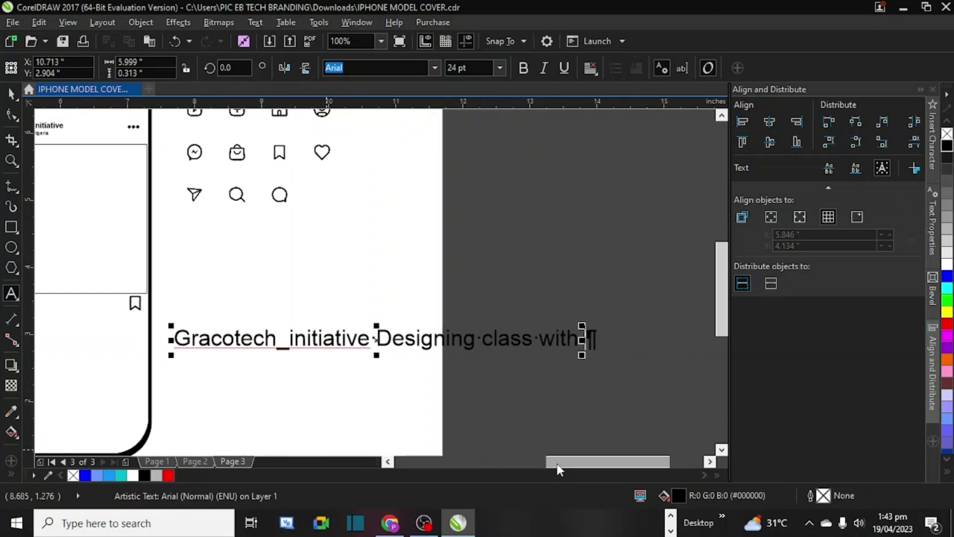
Step: Extend the caption with "the upper level kids is going well and fun", starting a second line at "level"
scroll(517, 365, down, 1)
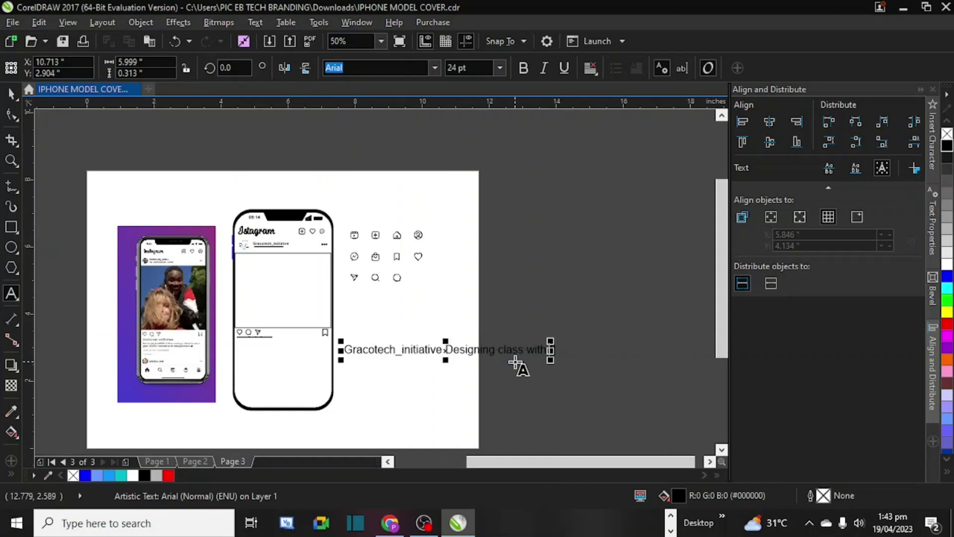
text(the upper)
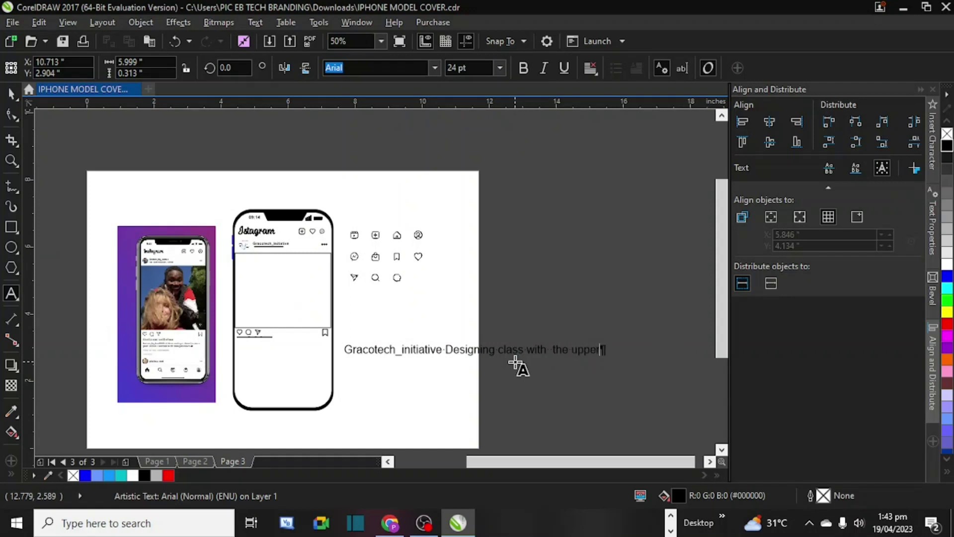
text(evel kids)
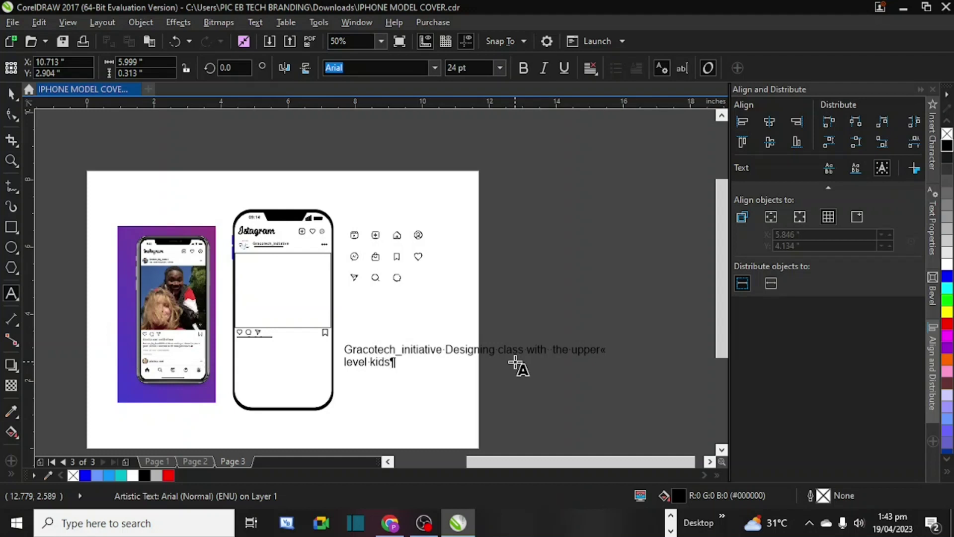
text( iks)
key(BackSpace)
key(BackSpace)
key(BackSpace)
text(s going)
text( a)
text(well an)
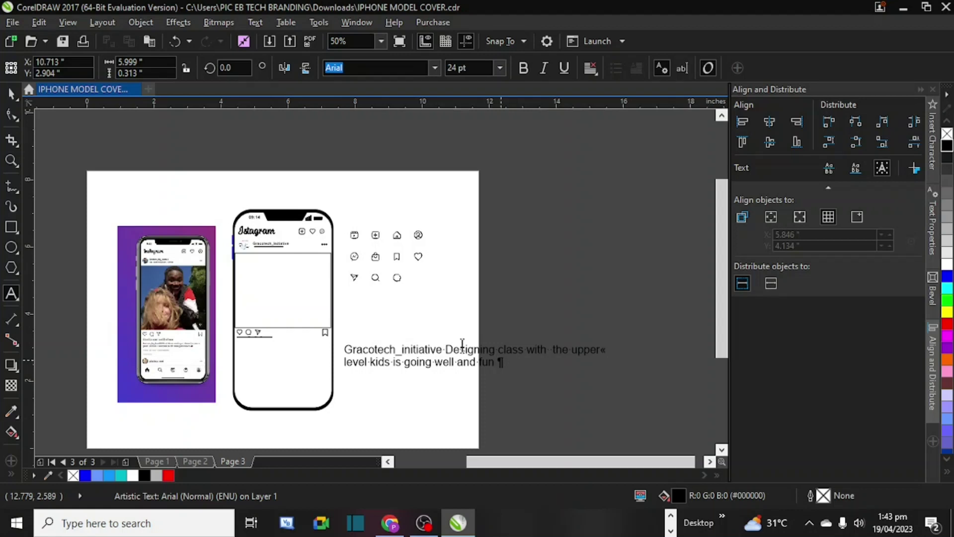
Step: Make the account name in the caption bold and shrink the whole caption to about 6.7 pt
drag(444, 350, 337, 351)
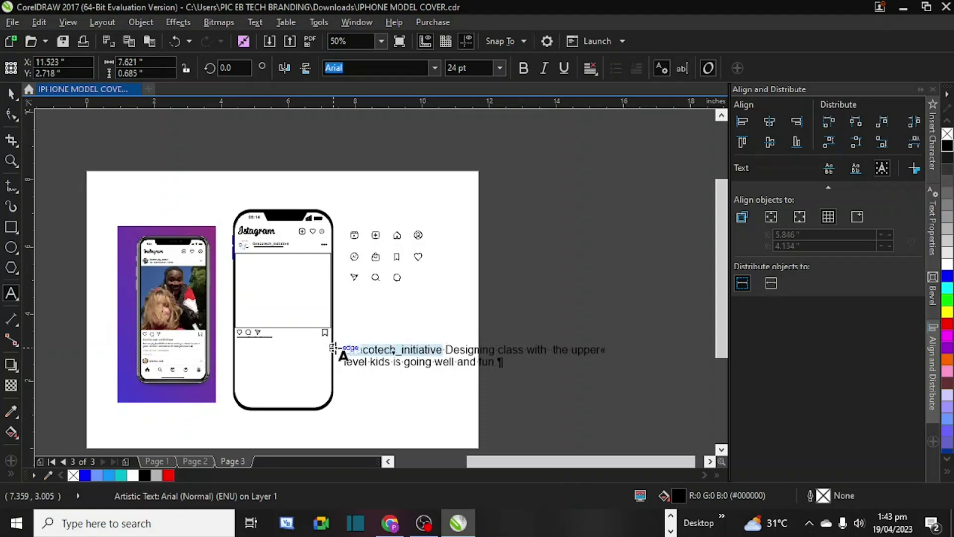
key(ctrl+b)
click(11, 93)
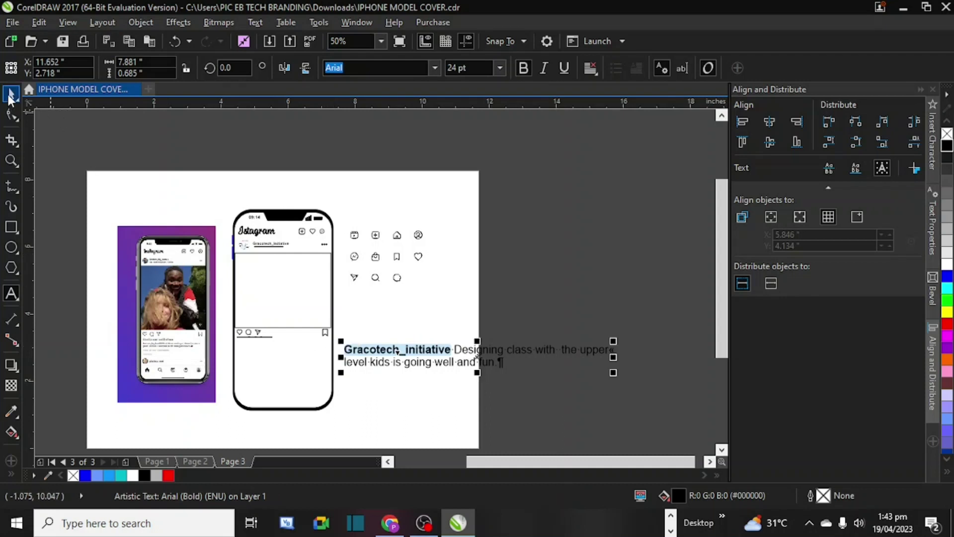
drag(612, 339, 537, 358)
drag(387, 361, 266, 348)
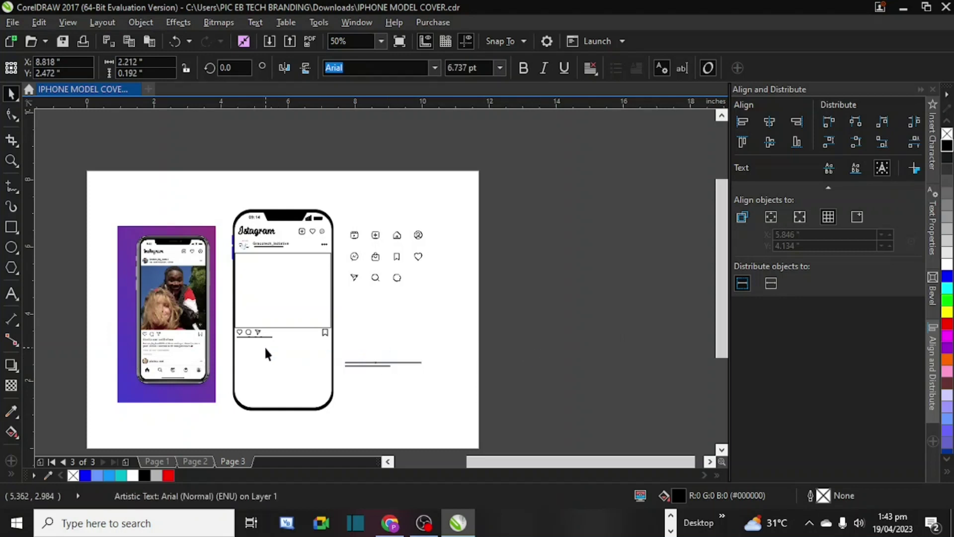
Step: Move the caption inside the phone just below the likes line and enlarge it to nearly fill the screen's width
click(376, 363)
drag(375, 364, 270, 348)
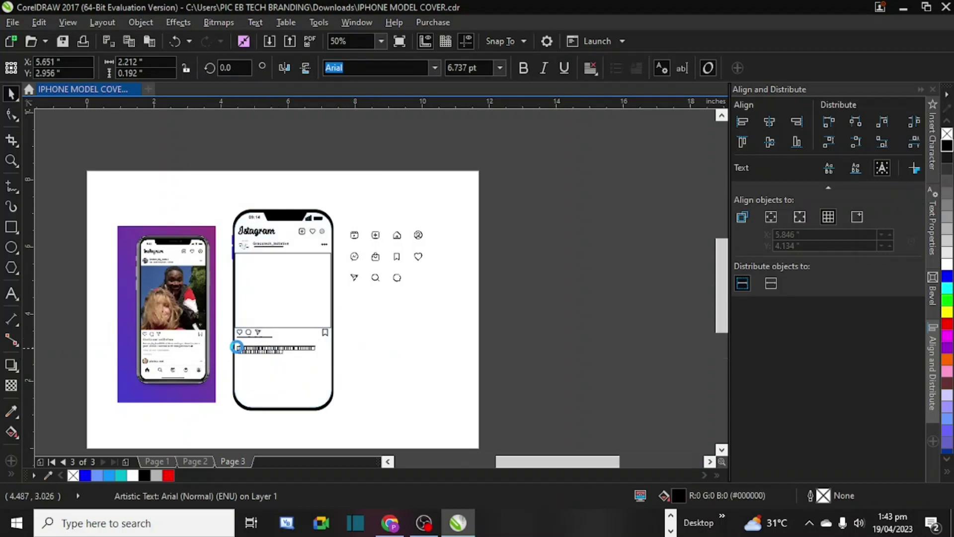
scroll(239, 348, up, 2)
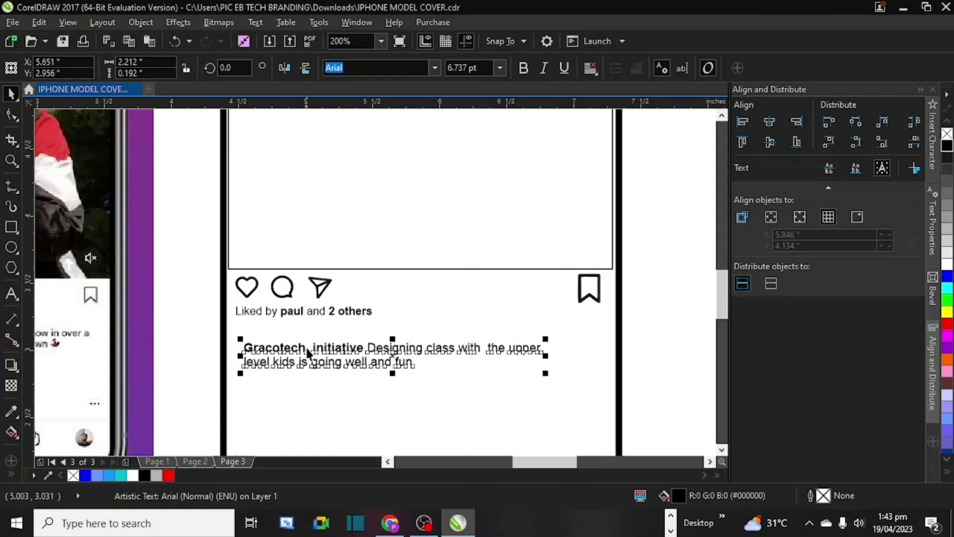
drag(313, 354, 309, 338)
drag(535, 364, 608, 412)
Step: Deselect the caption and save the document
scroll(442, 347, down, 2)
scroll(442, 347, down, 2)
scroll(442, 347, up, 1)
scroll(443, 347, down, 1)
click(537, 350)
key(ctrl+s)
Step: Import the image IPHONE MODEL COVER 2 from Downloads and place it below the icon set, about 3.75 in wide
right_click(580, 348)
click(636, 410)
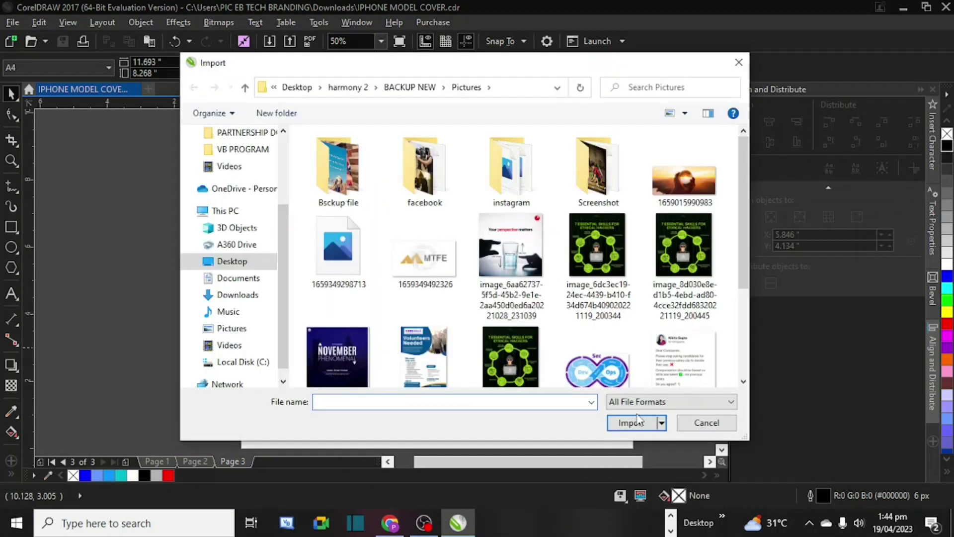
scroll(228, 214, up, 2)
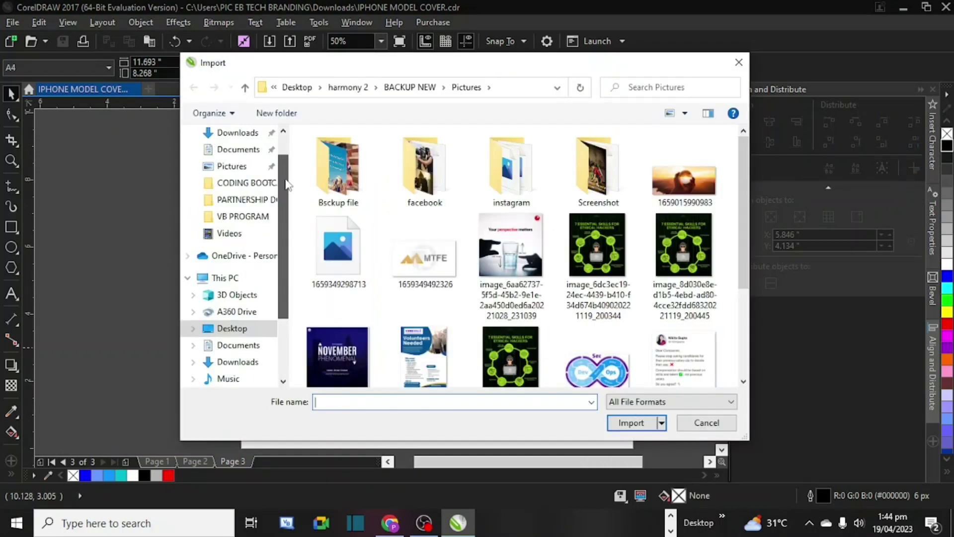
click(251, 178)
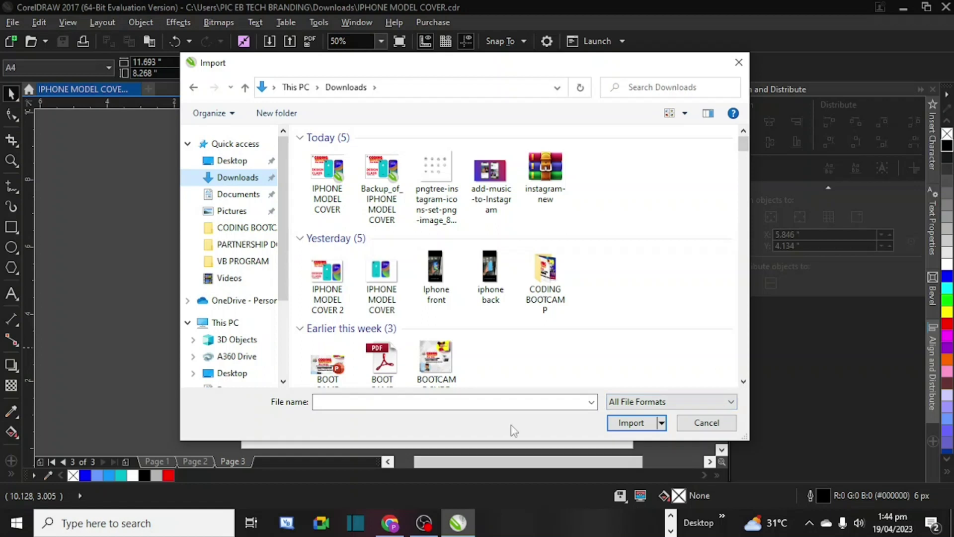
scroll(744, 385, down, 4)
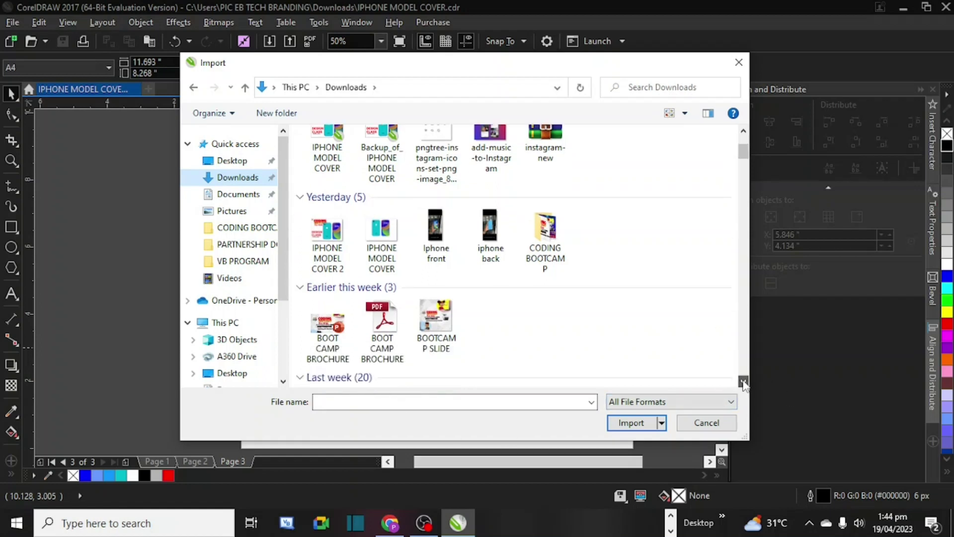
scroll(744, 384, down, 2)
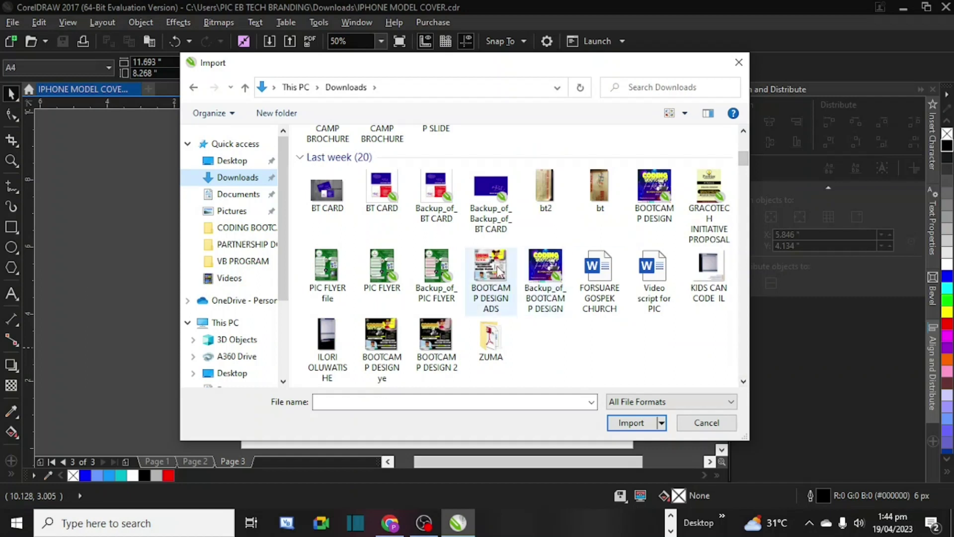
click(491, 278)
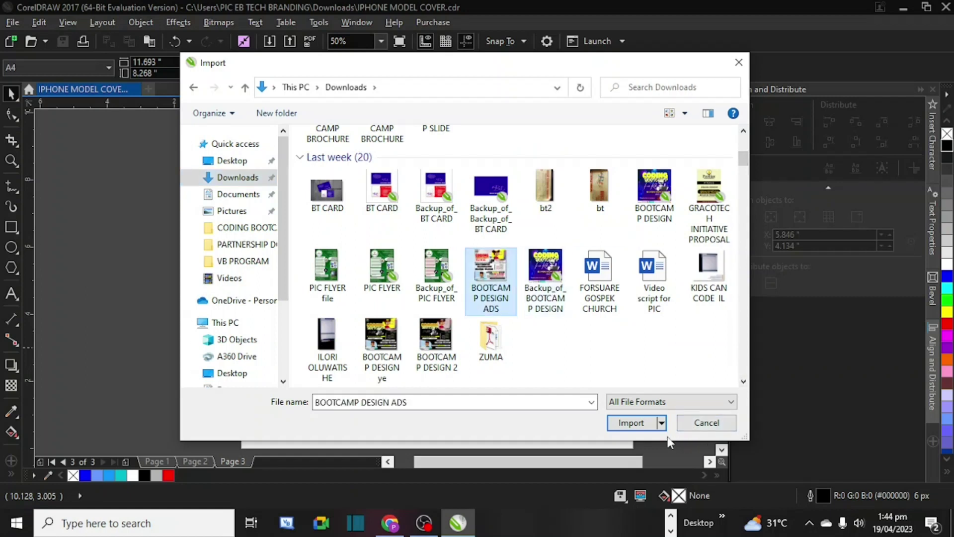
scroll(746, 139, up, 4)
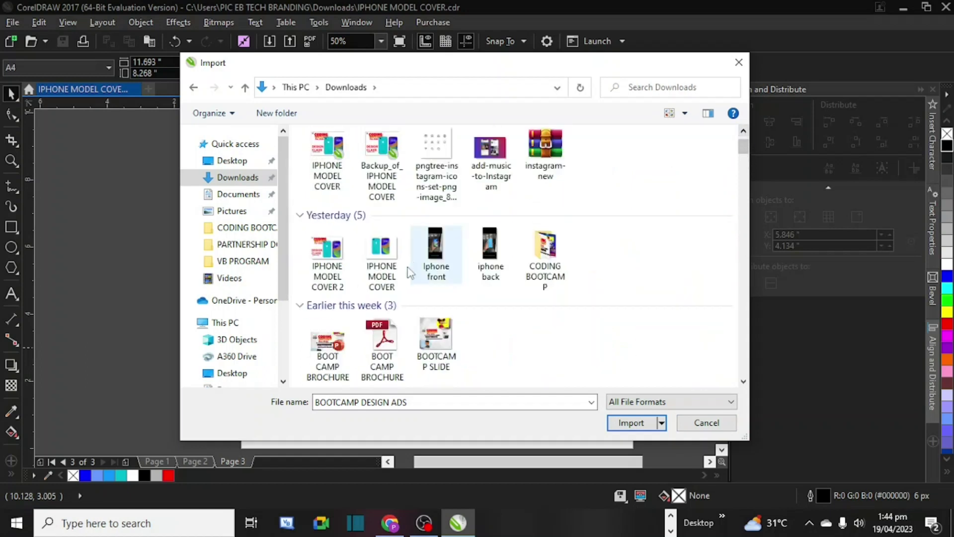
click(327, 258)
click(634, 423)
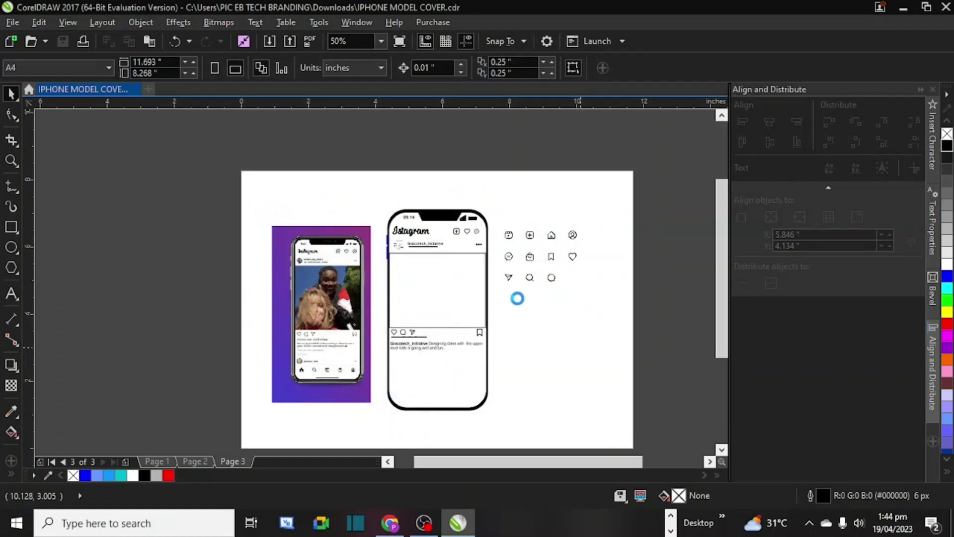
drag(515, 298, 642, 388)
mouse_move(590, 359)
mouse_down()
mouse_move(576, 344)
mouse_move(582, 353)
mouse_up()
Step: PowerClip the imported image inside the empty post rectangle on the phone screen
right_click(582, 353)
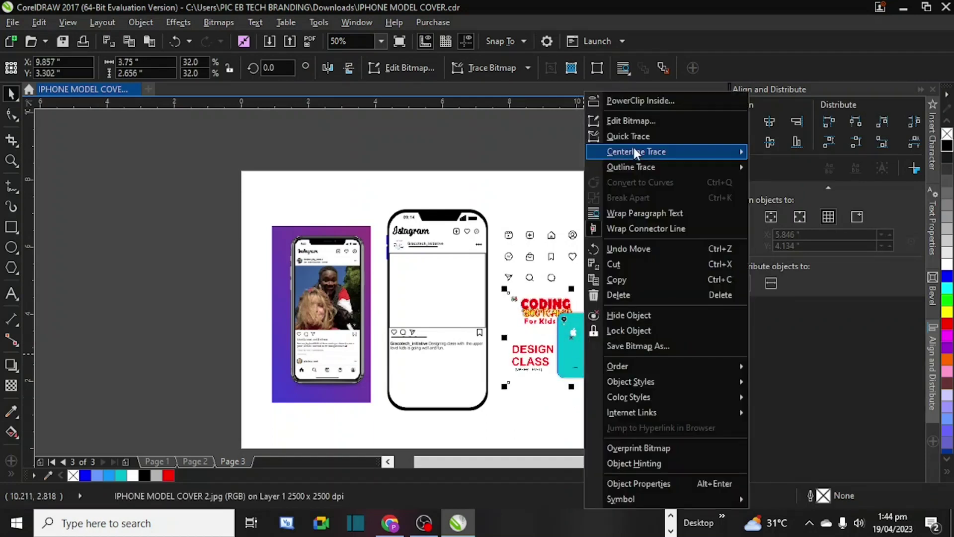
click(630, 102)
click(449, 289)
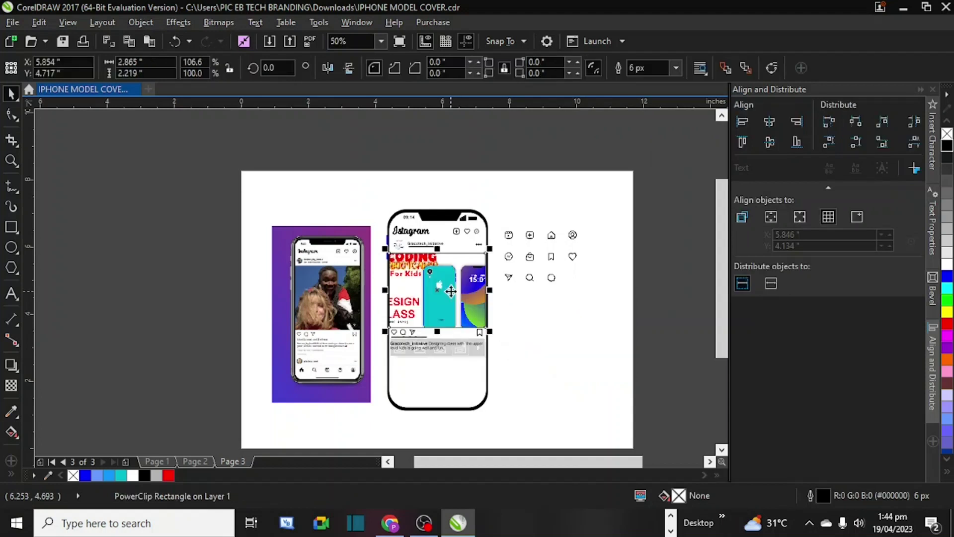
Step: Edit the PowerClip contents and scale the image to about 2.865 in wide to fit the post frame, finishing the edit
ctrl+click(450, 291)
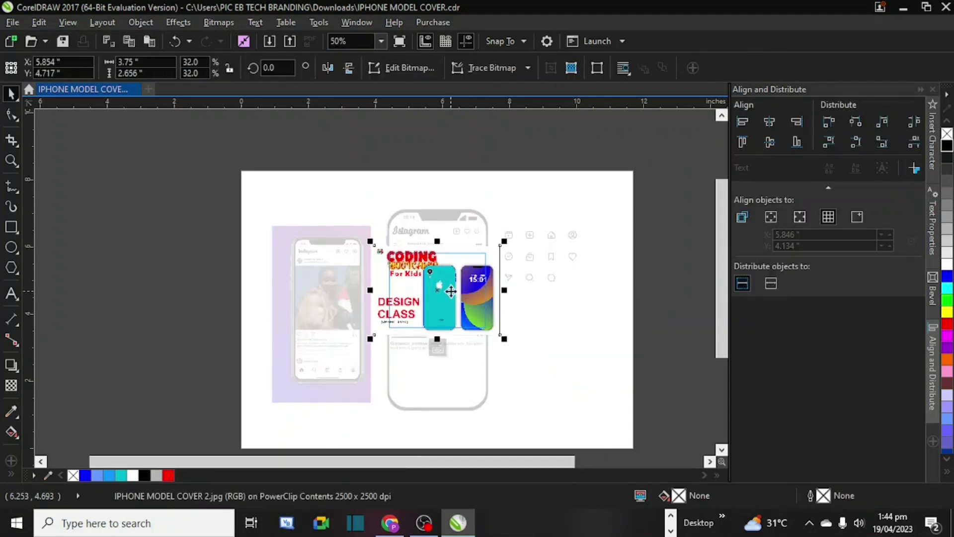
scroll(452, 296, up, 2)
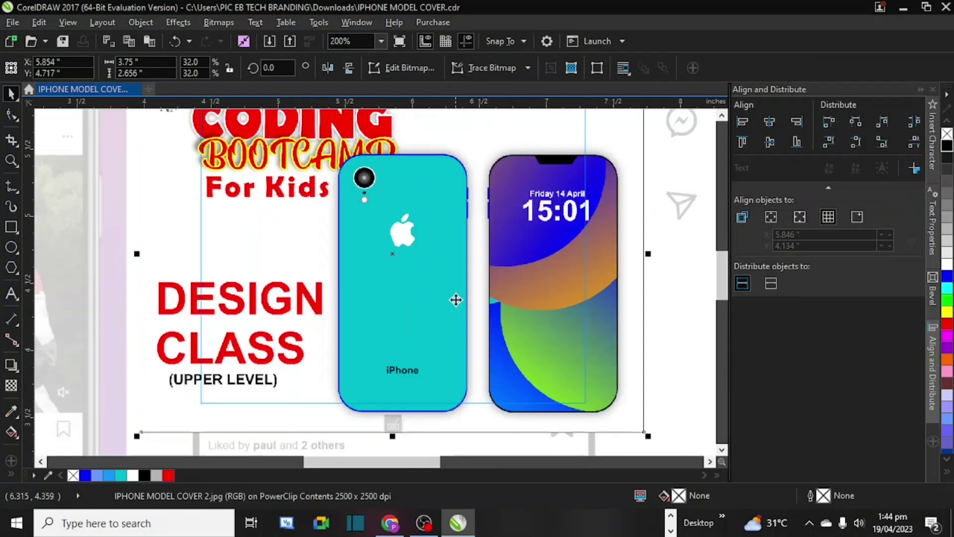
scroll(455, 294, down, 1)
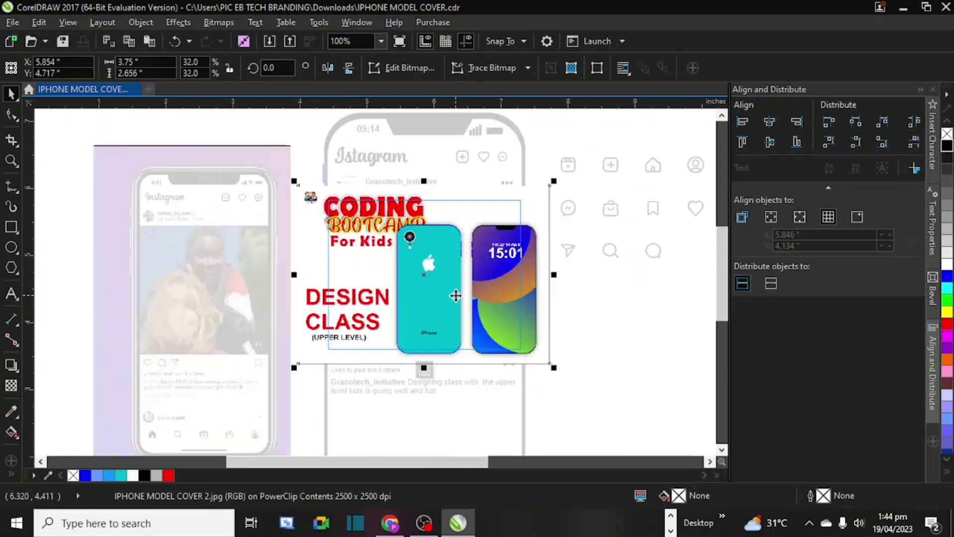
drag(554, 367, 529, 351)
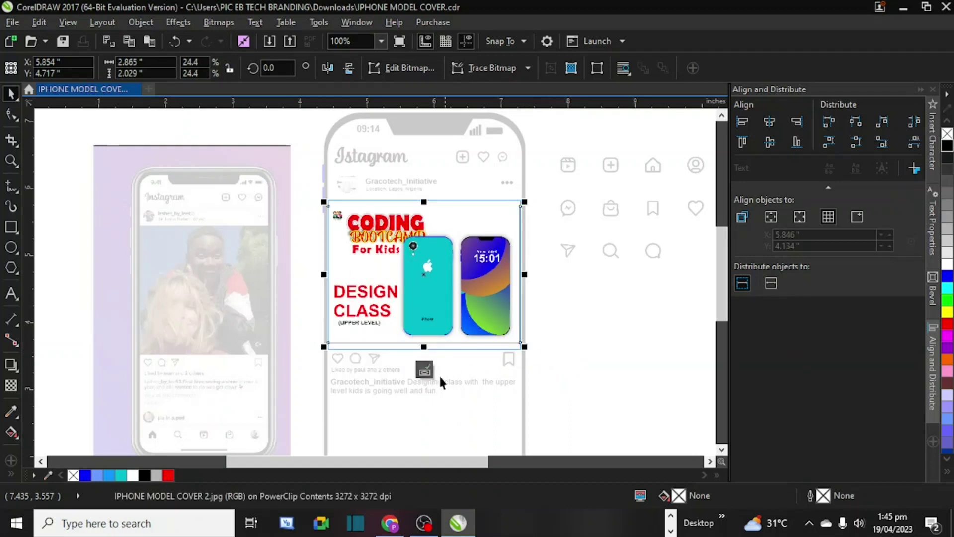
click(423, 371)
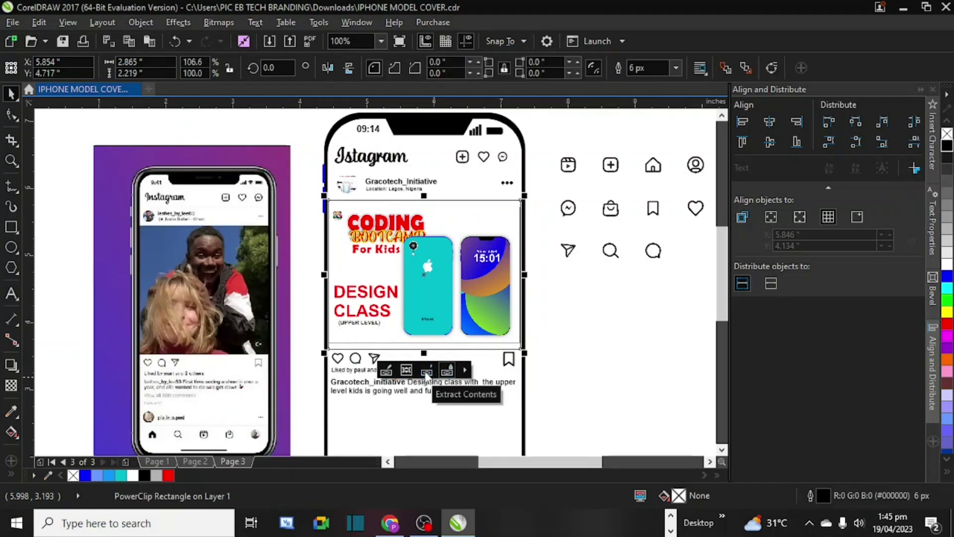
click(581, 335)
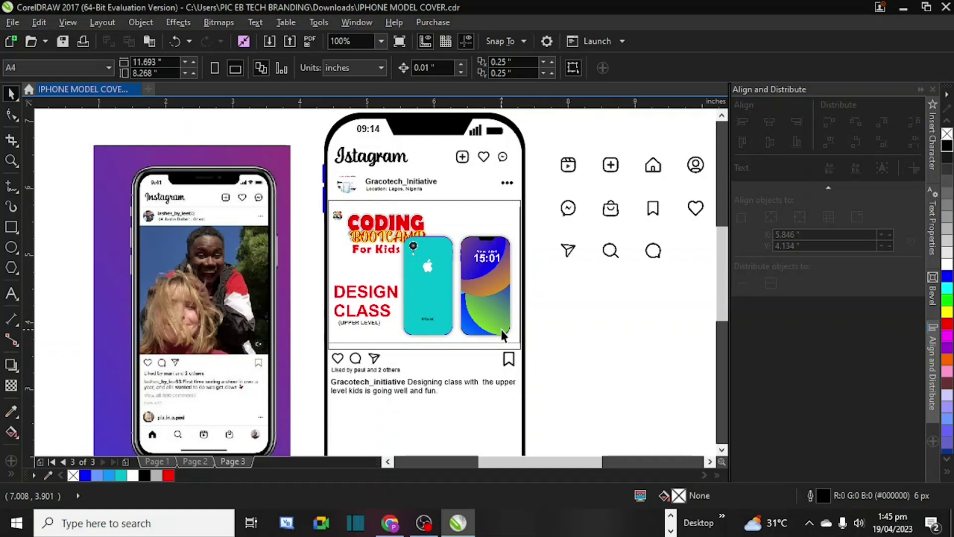
scroll(606, 261, down, 2)
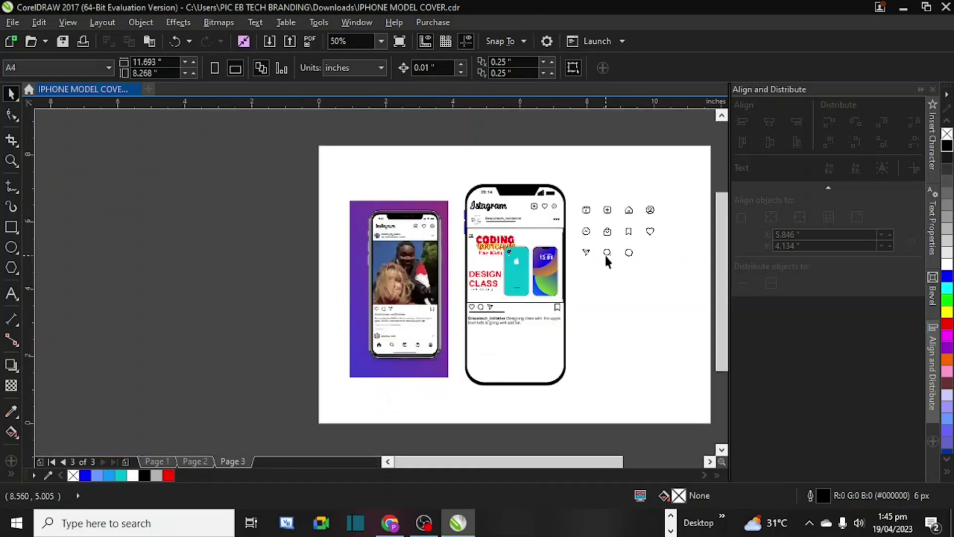
Step: Place a copy of the Instagram icon set image below the existing icons, beside the phone outline
drag(634, 269, 636, 331)
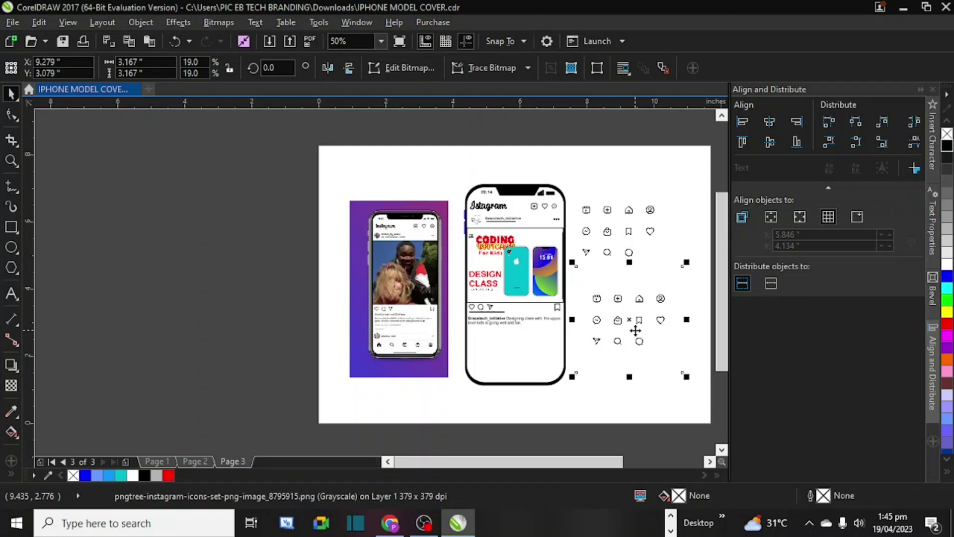
scroll(558, 462, right, 2)
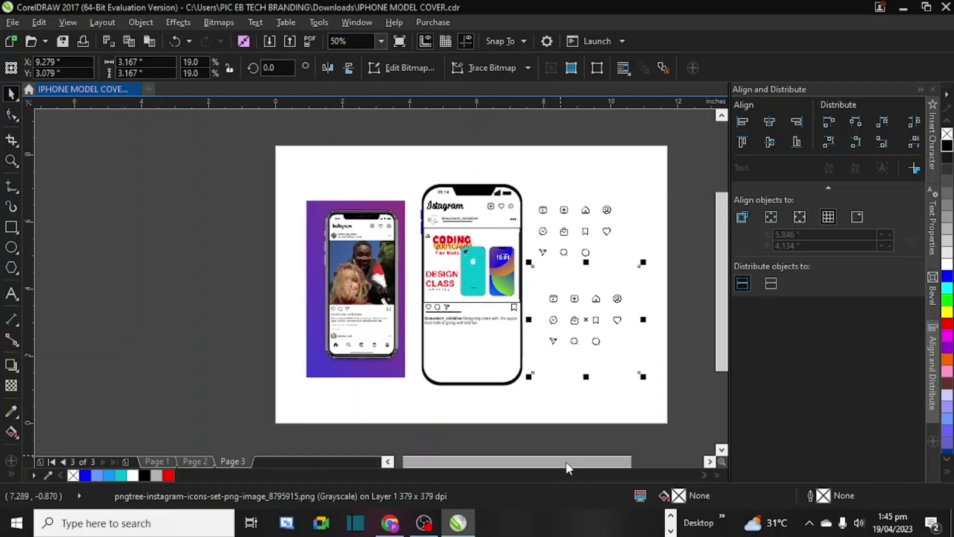
Step: Save the document and examine the bottom navigation icons in the reference phone image
key(ctrl+s)
scroll(476, 365, up, 1)
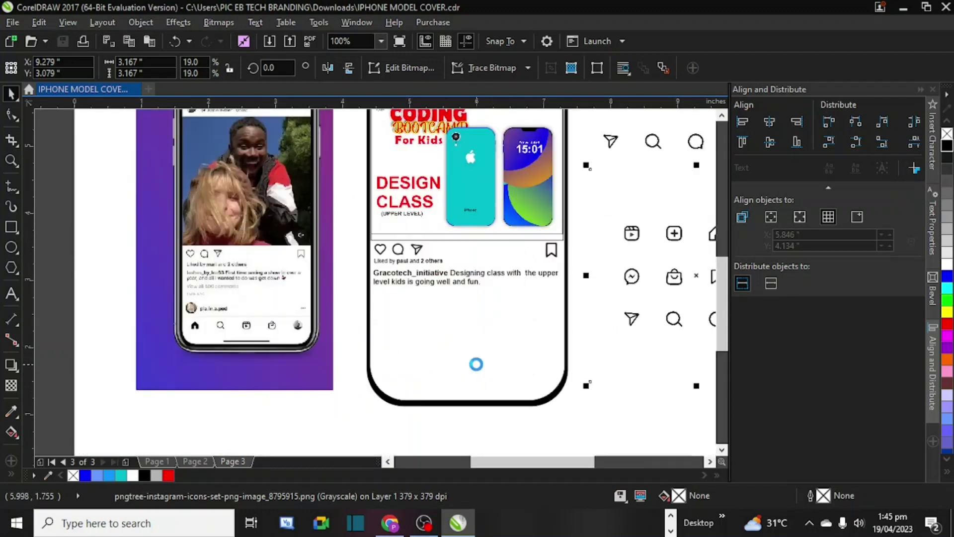
scroll(476, 364, down, 1)
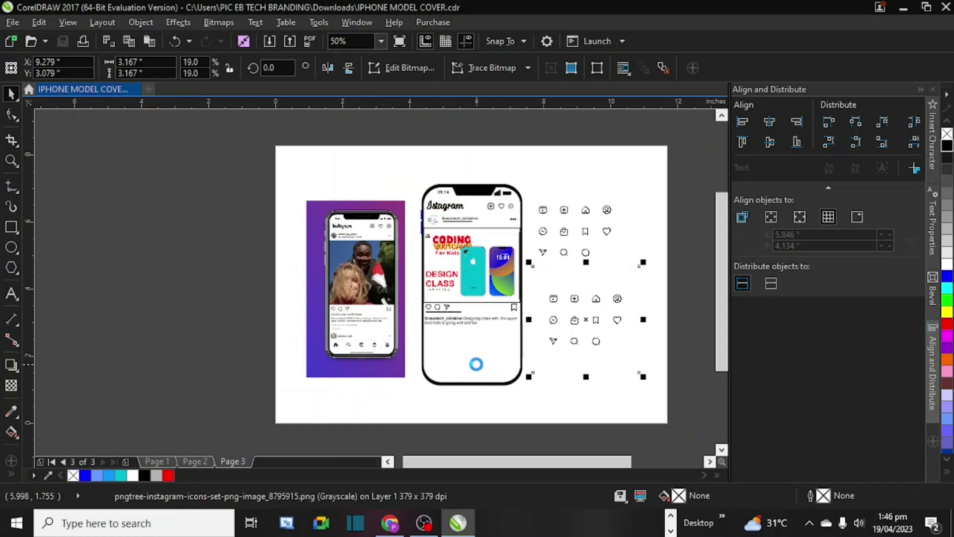
scroll(360, 351, up, 1)
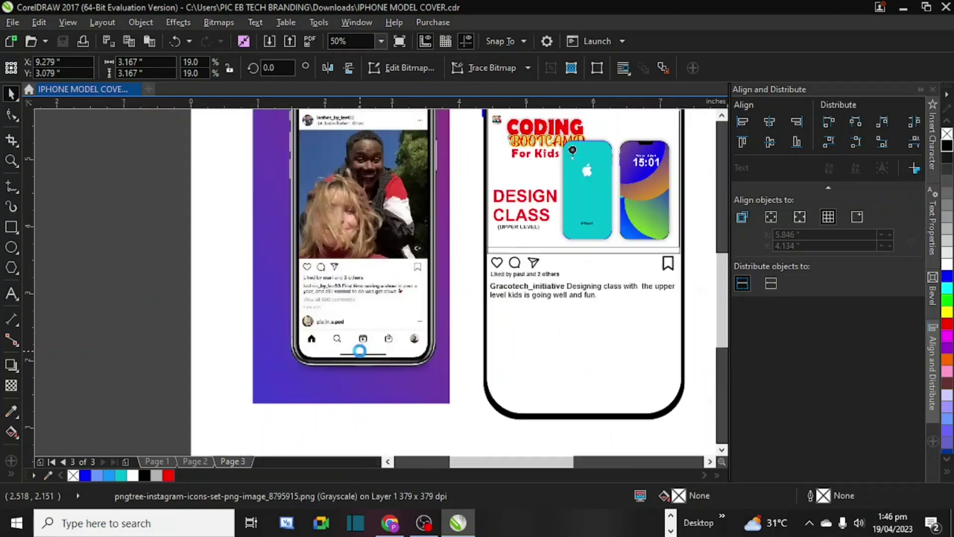
scroll(360, 352, up, 1)
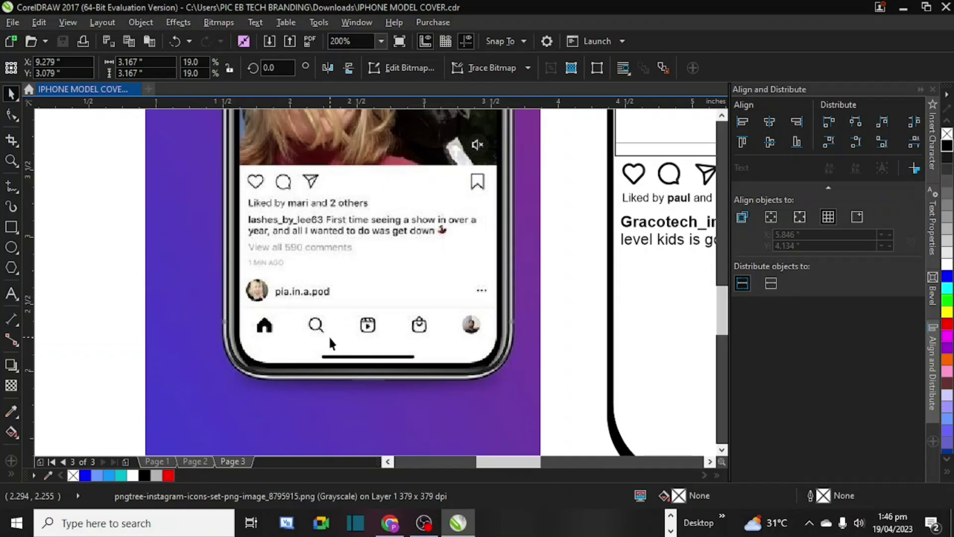
scroll(318, 326, down, 3)
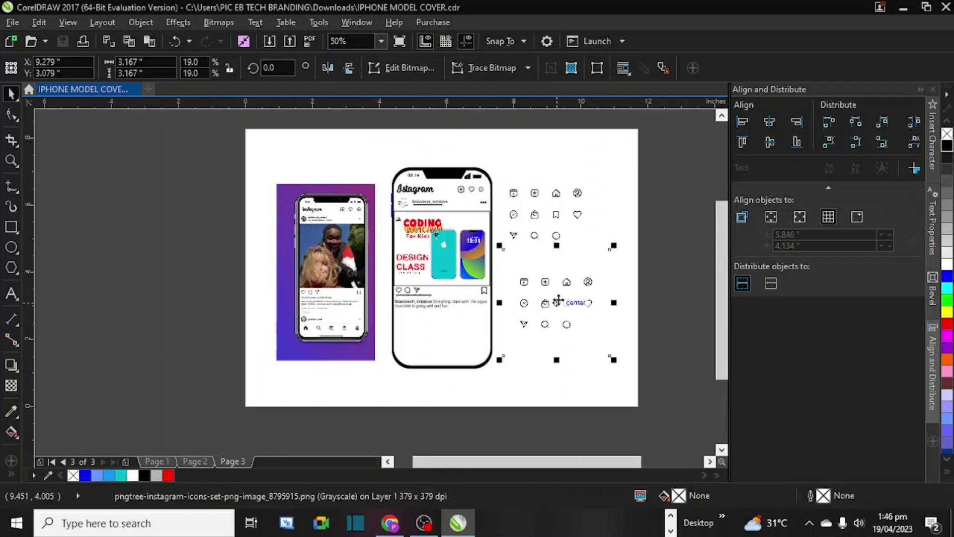
Step: Crop the lower copy of the Instagram icon set to just the home icon, about 0.41 by 0.44 in
scroll(557, 298, up, 1)
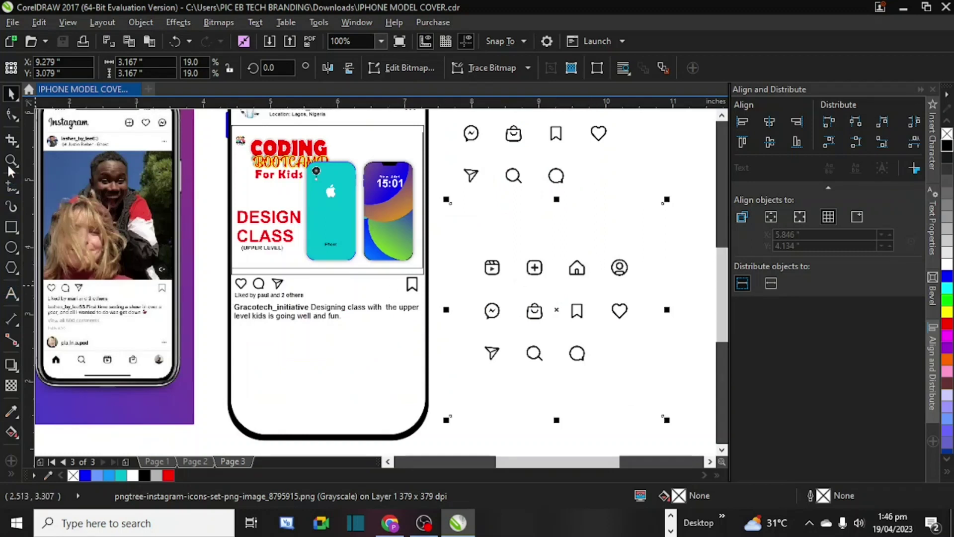
click(12, 140)
drag(564, 253, 595, 287)
double_click(591, 281)
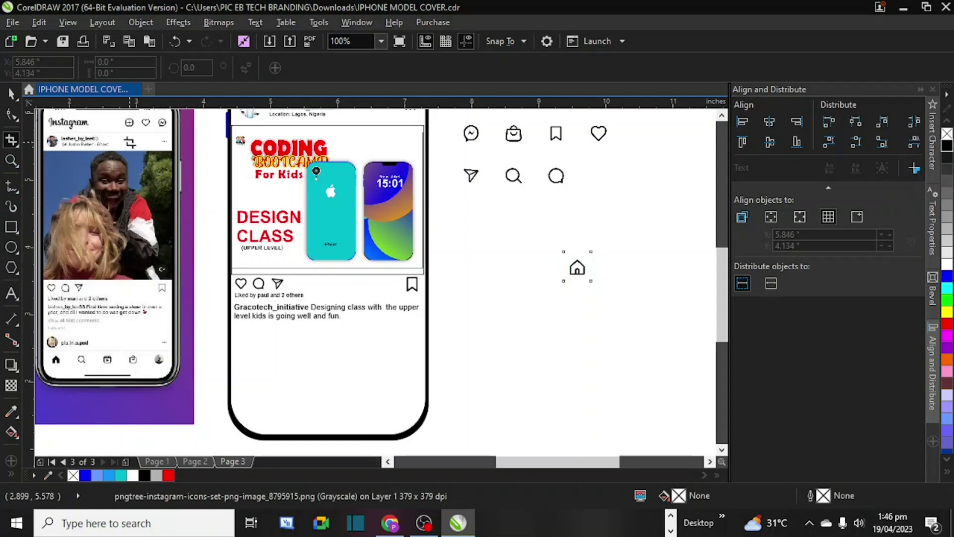
Step: Trace the cropped home icon bitmap with the Clipart outline trace, keeping the default settings
click(12, 93)
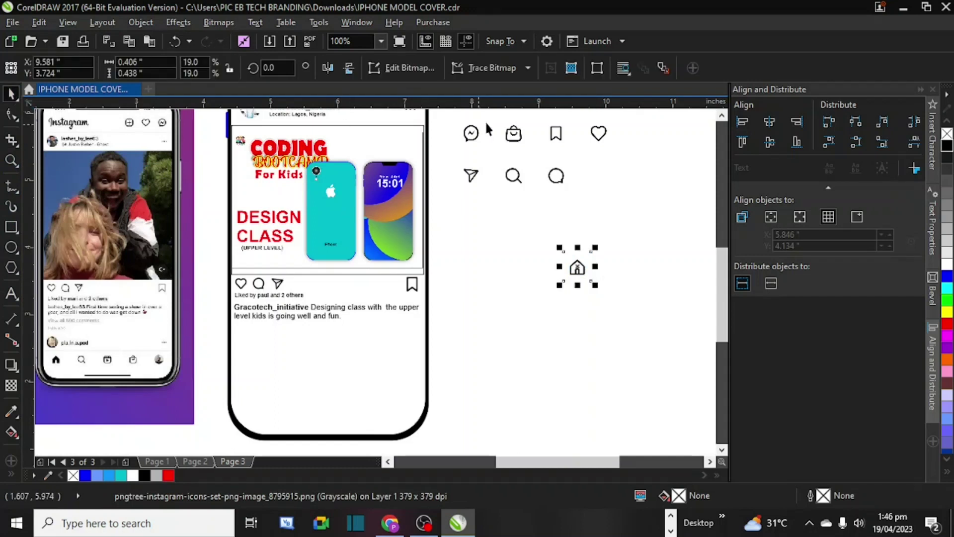
click(528, 67)
mouse_move(551, 122)
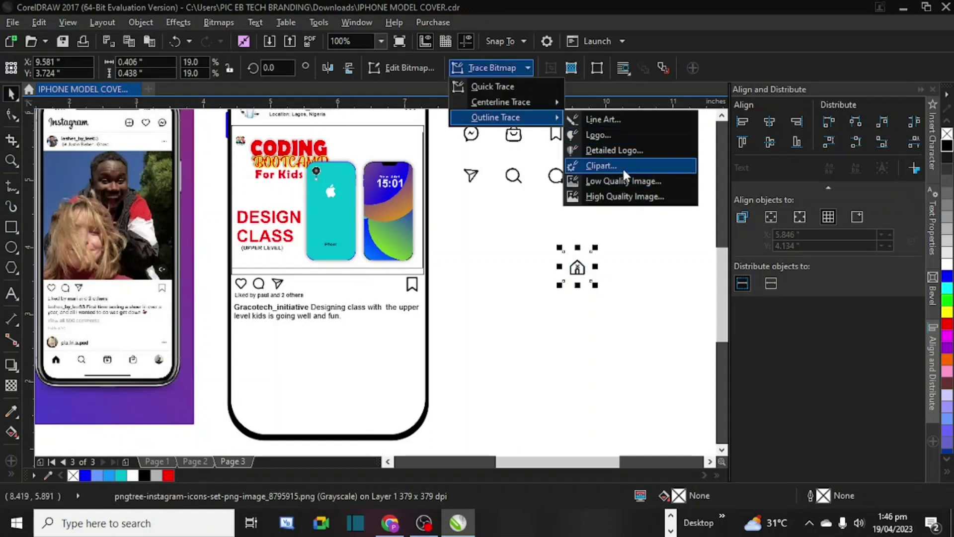
click(622, 167)
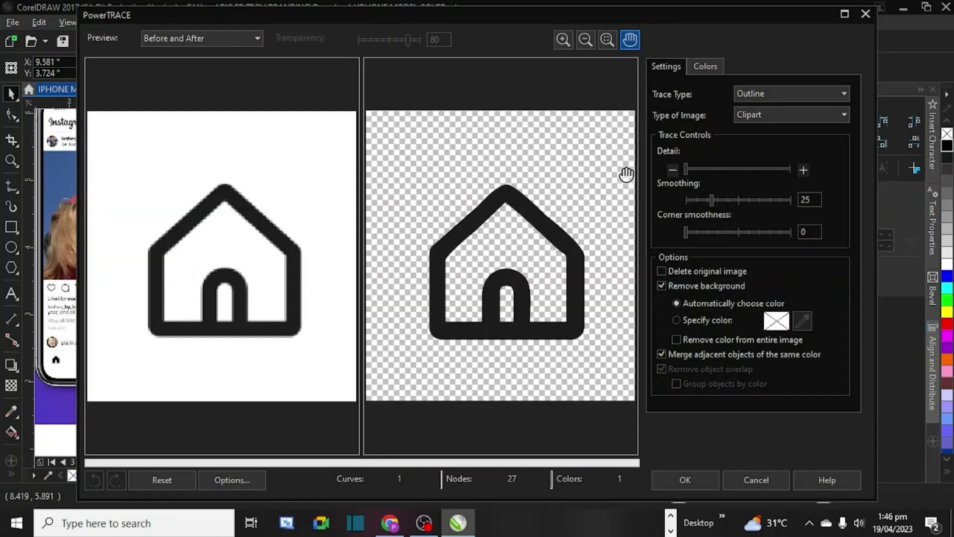
click(685, 480)
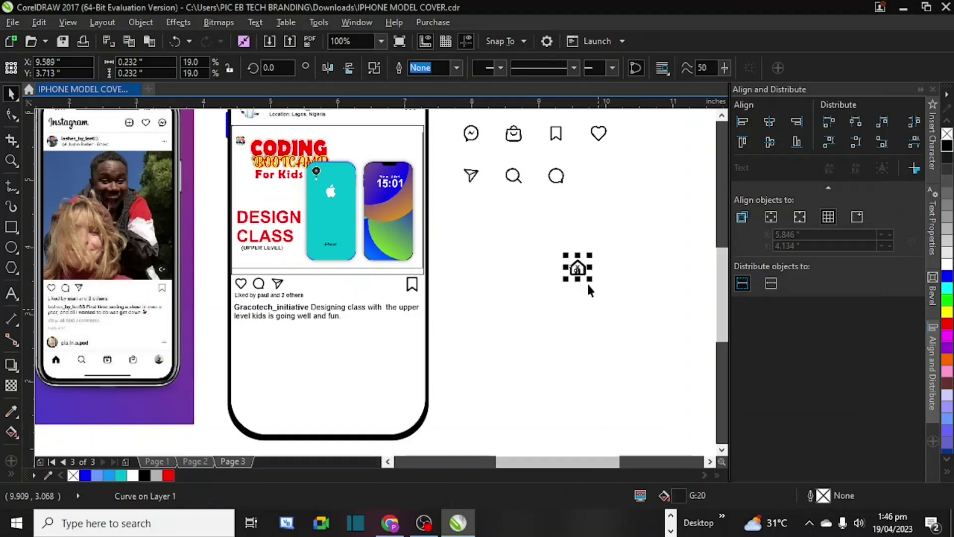
Step: Move the traced home icon next to the phone outline and delete its source bitmap
mouse_move(578, 269)
mouse_down()
mouse_move(465, 369)
mouse_move(454, 367)
mouse_up()
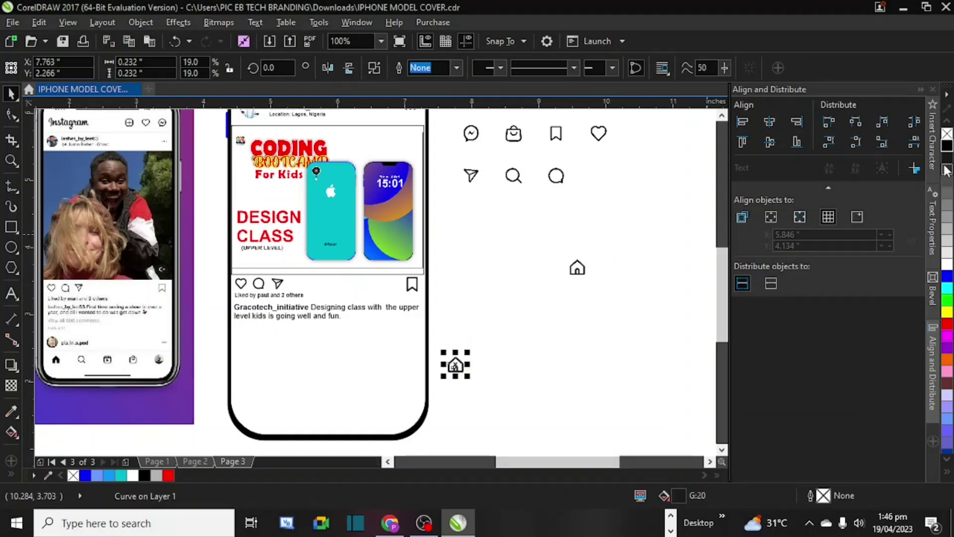
click(577, 268)
key(Delete)
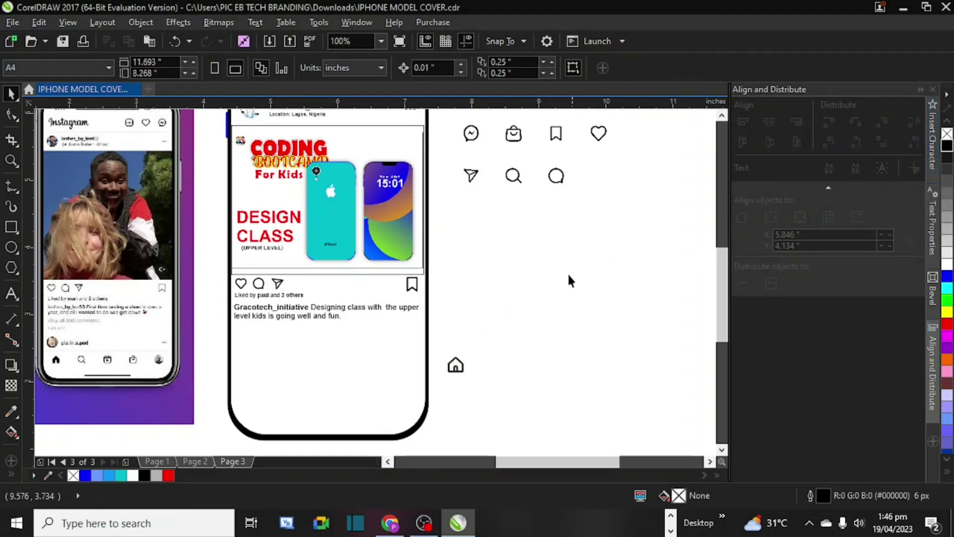
Step: Fill the traced home icon with black
scroll(470, 364, up, 4)
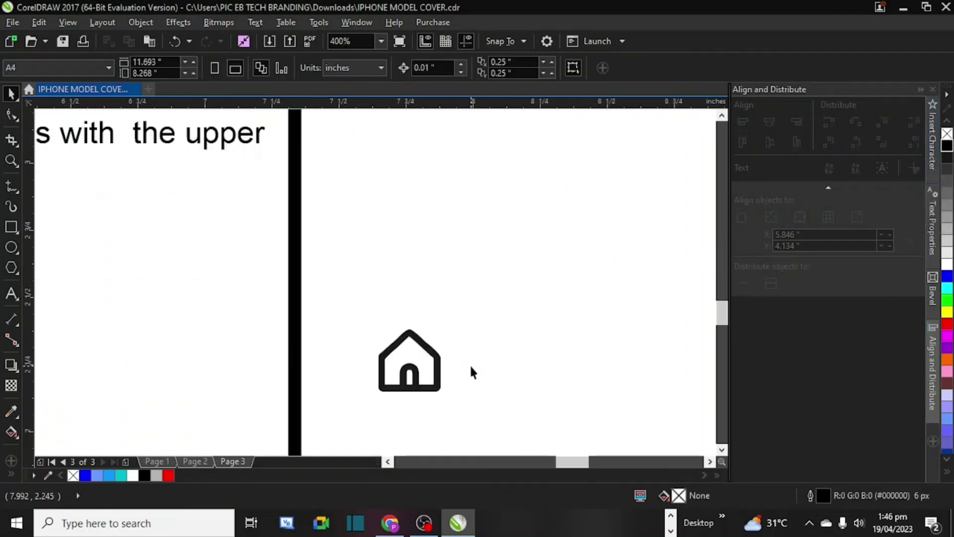
click(432, 354)
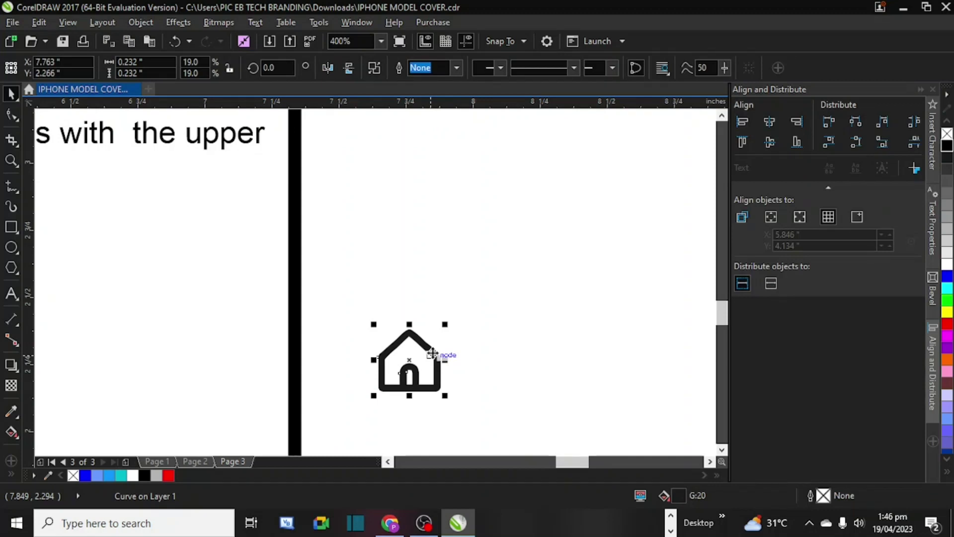
click(496, 343)
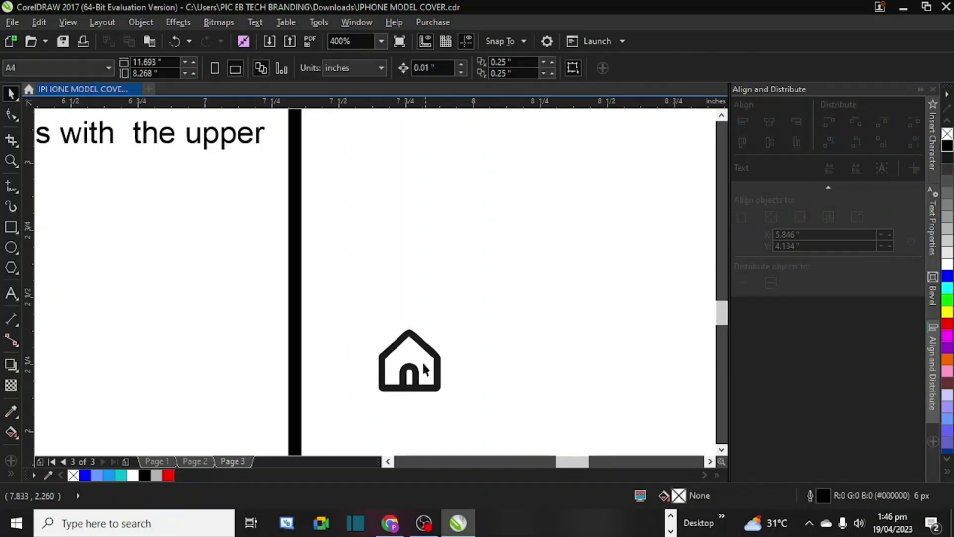
click(425, 369)
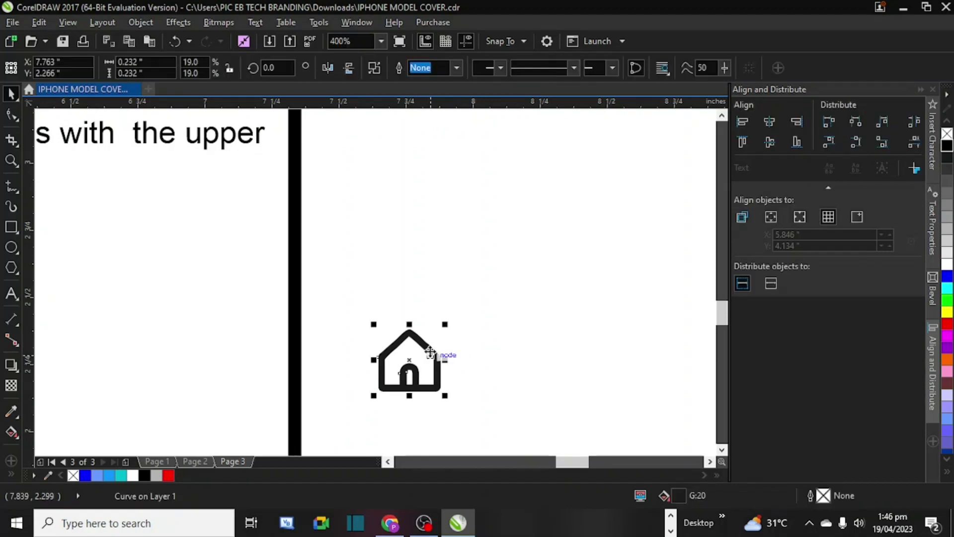
click(944, 265)
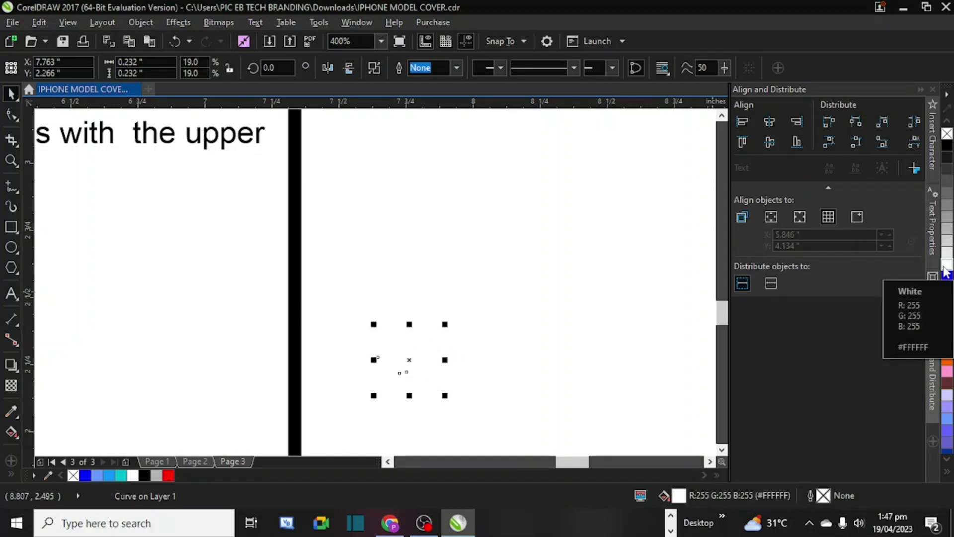
key(ctrl+z)
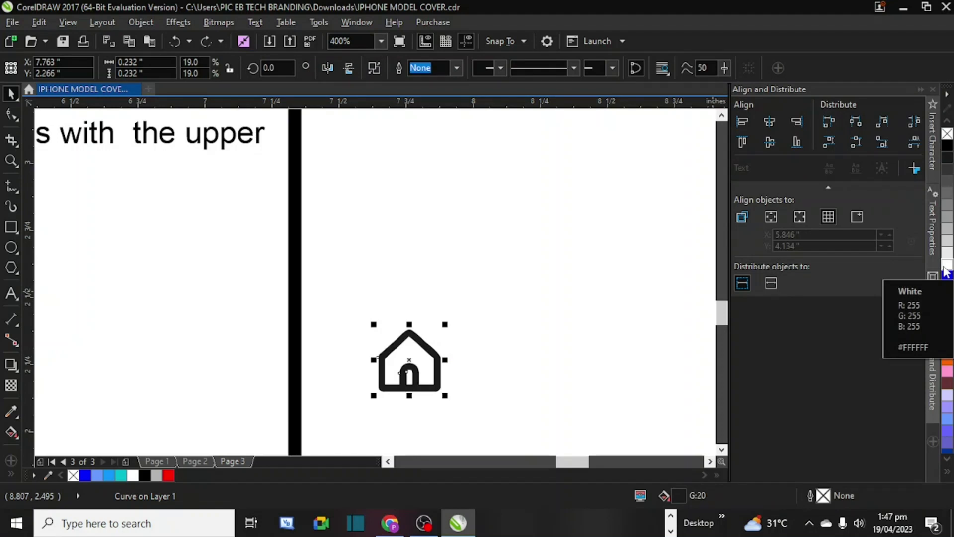
click(947, 145)
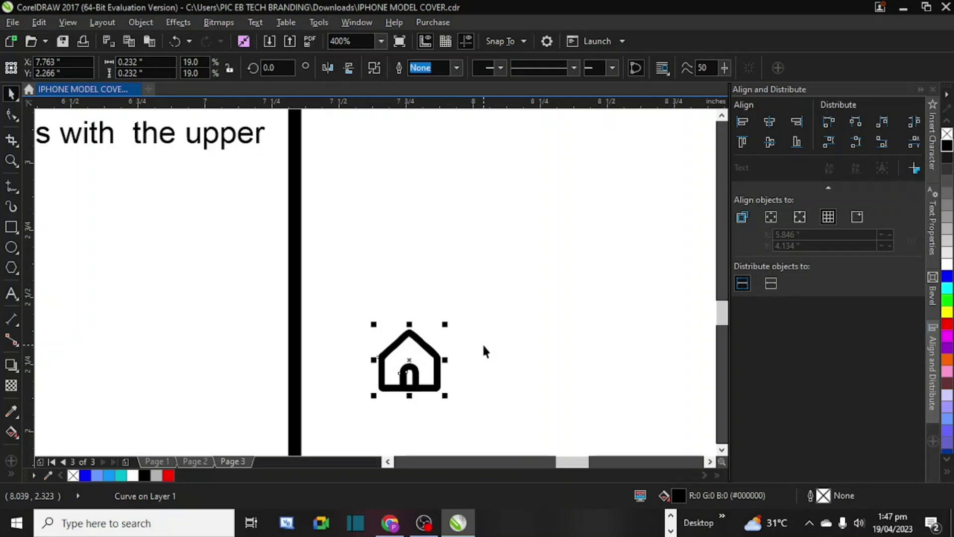
Step: Place the home icon in the lower-left corner of the phone screen and scale it proportionally to about 0.179 in wide
scroll(484, 351, down, 3)
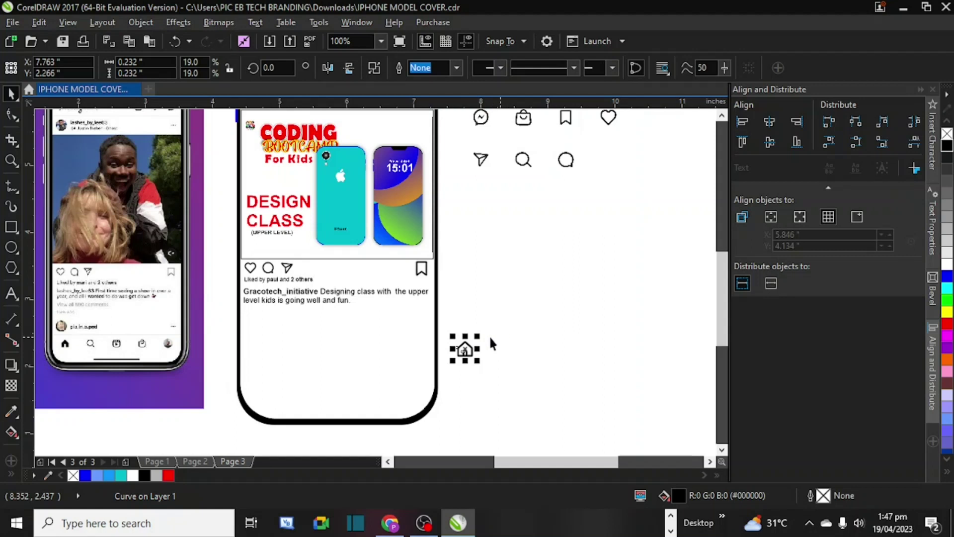
drag(471, 336, 263, 379)
scroll(264, 378, up, 2)
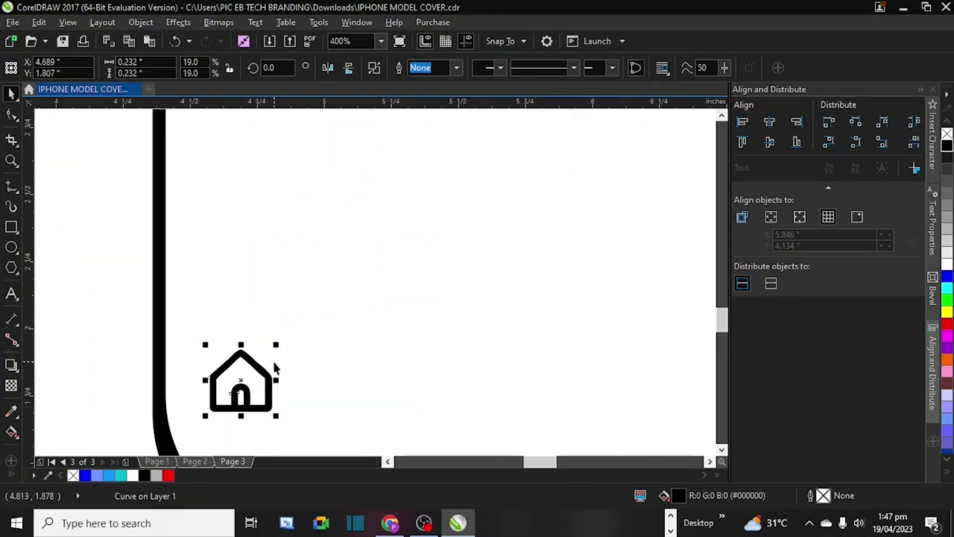
click(277, 345)
key(ctrl+z)
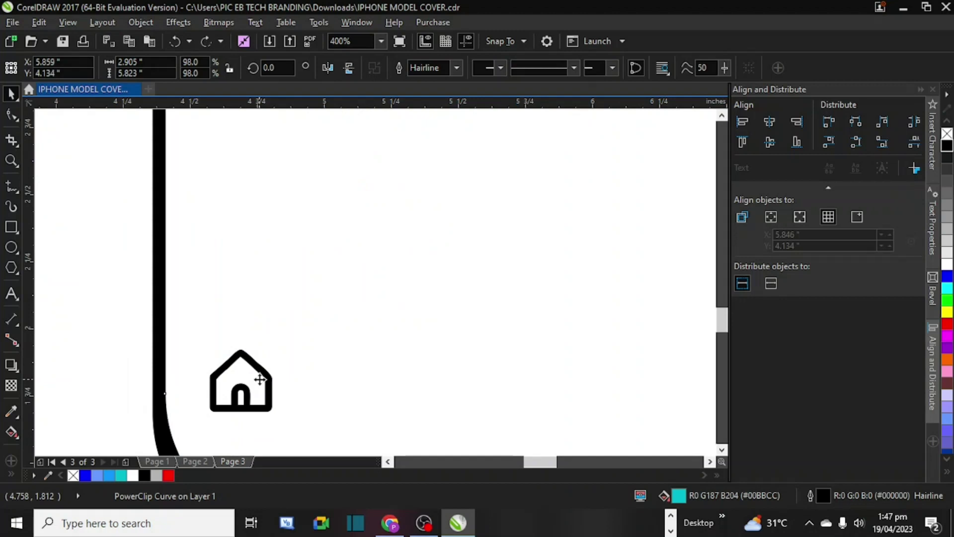
click(90, 362)
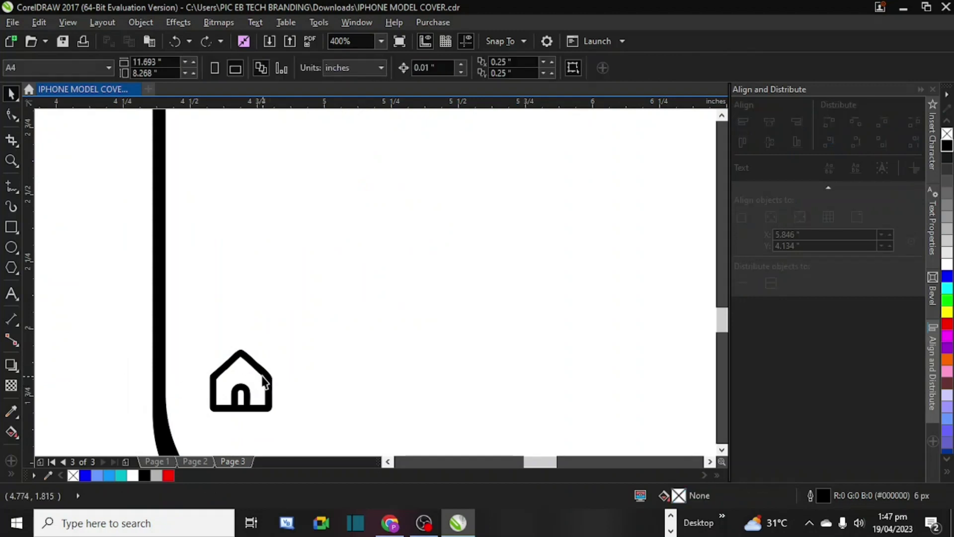
click(269, 372)
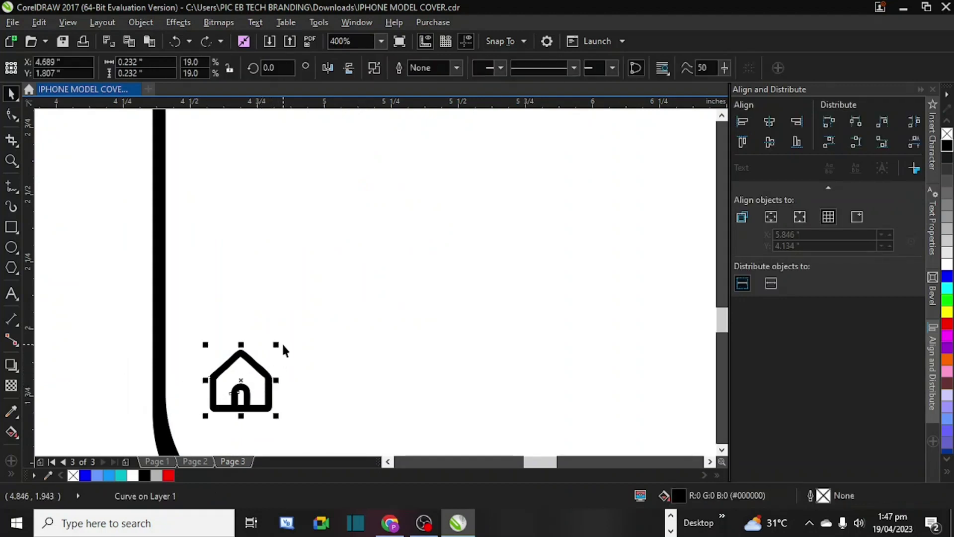
drag(279, 341, 266, 349)
scroll(267, 349, down, 3)
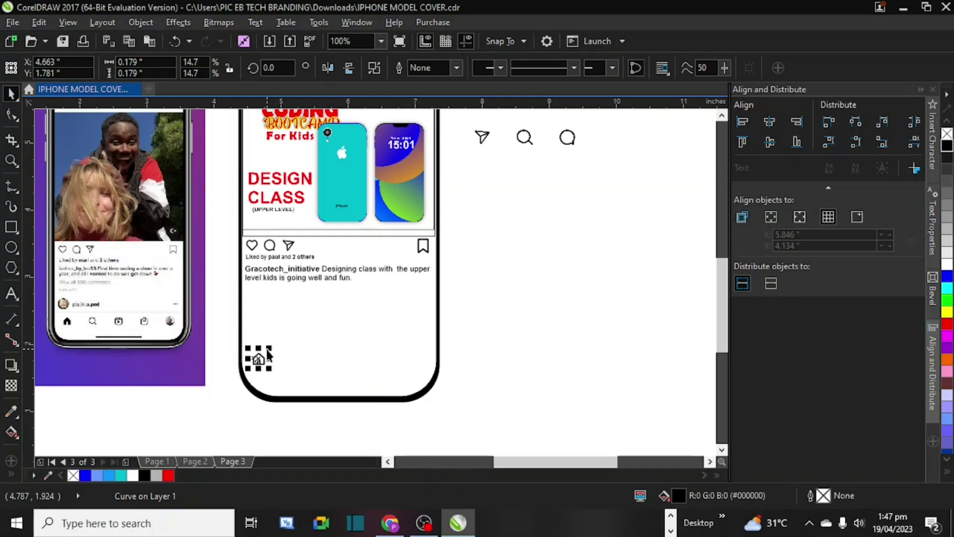
drag(261, 360, 258, 364)
click(553, 306)
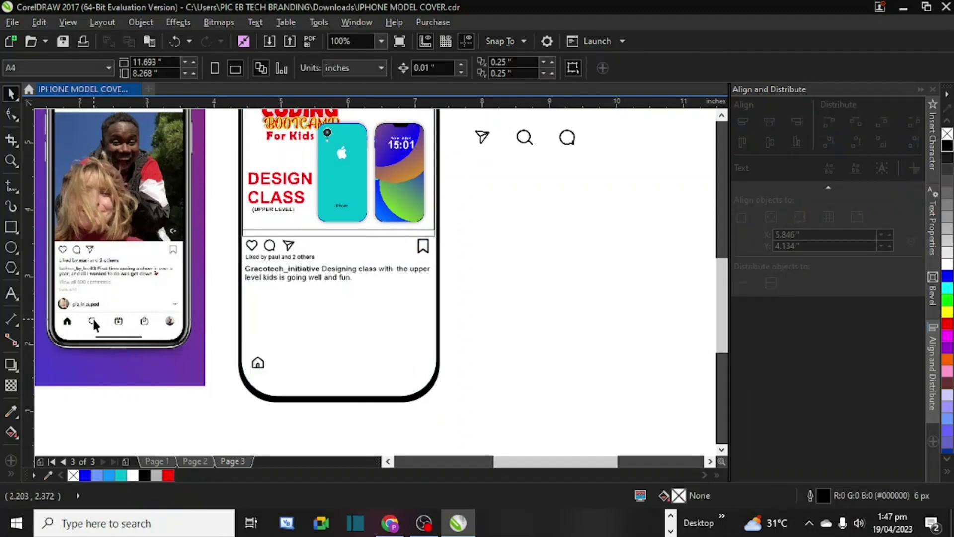
Step: Place a copy of the icon set image below the original and crop it to the search icon, about 0.41 by 0.33 in
click(575, 138)
drag(574, 214, 587, 293)
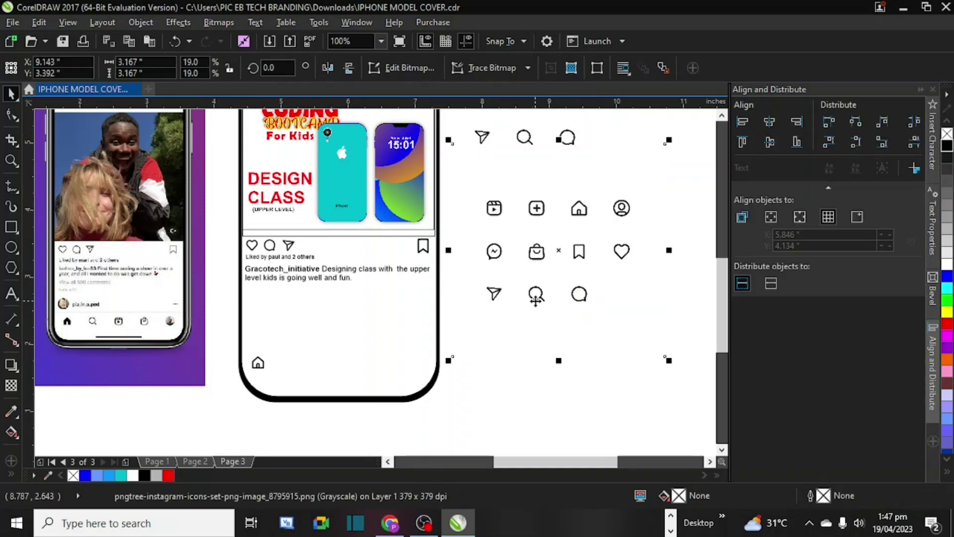
click(14, 139)
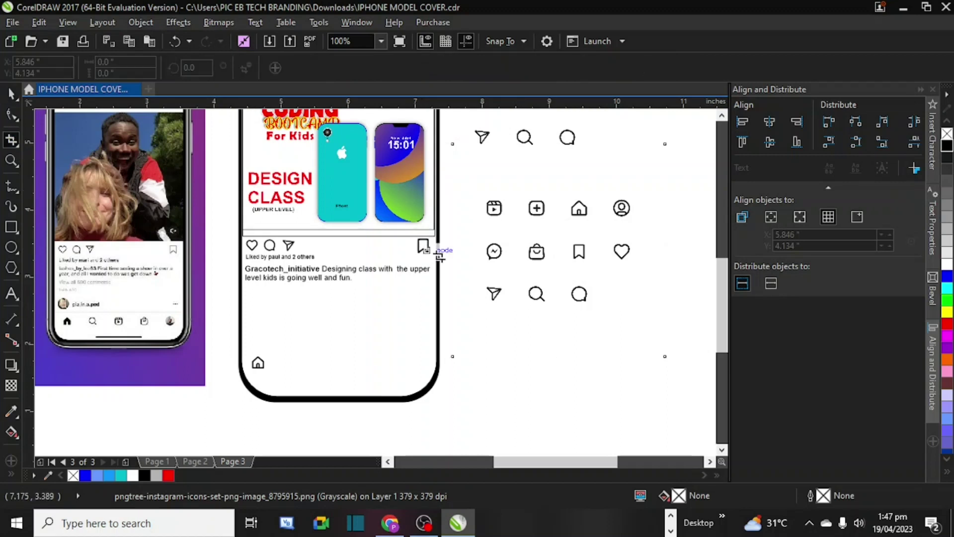
mouse_move(522, 277)
mouse_down()
mouse_move(552, 308)
mouse_move(518, 293)
mouse_up()
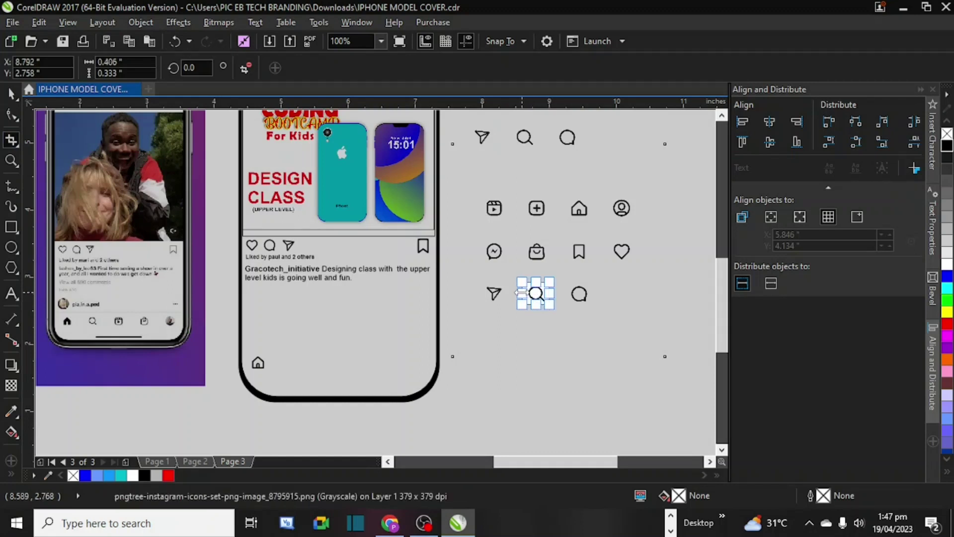
key(Return)
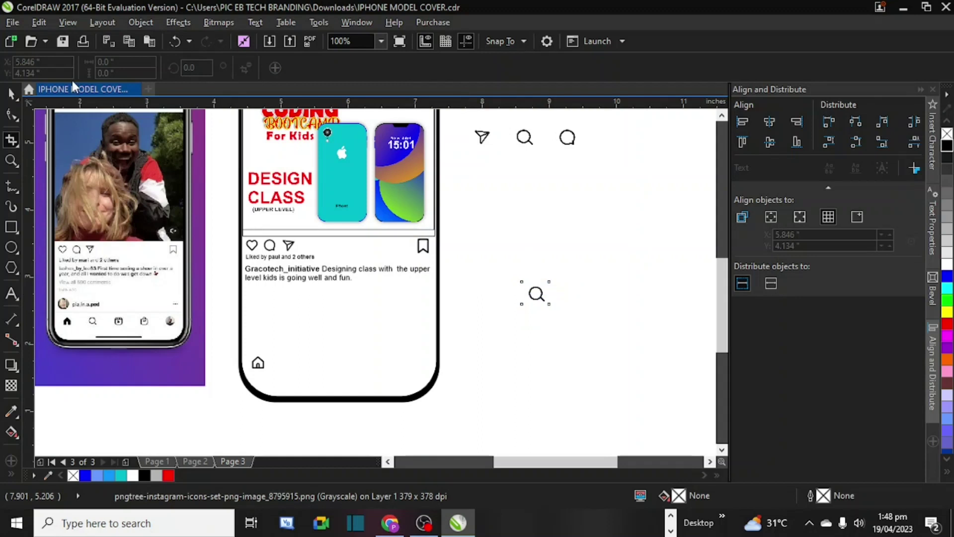
Step: Trace the cropped search icon bitmap with the Clipart outline trace, keeping the default settings
click(10, 95)
click(527, 68)
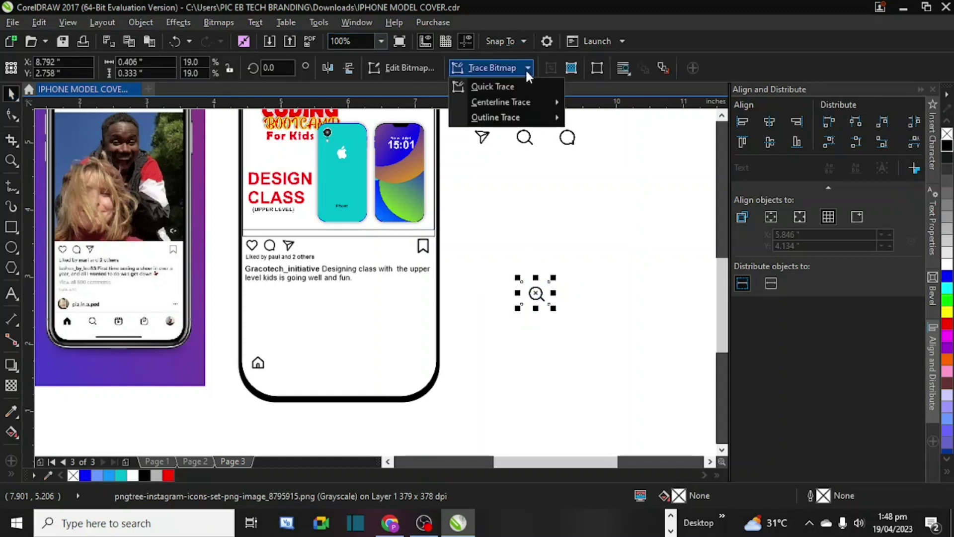
mouse_move(517, 117)
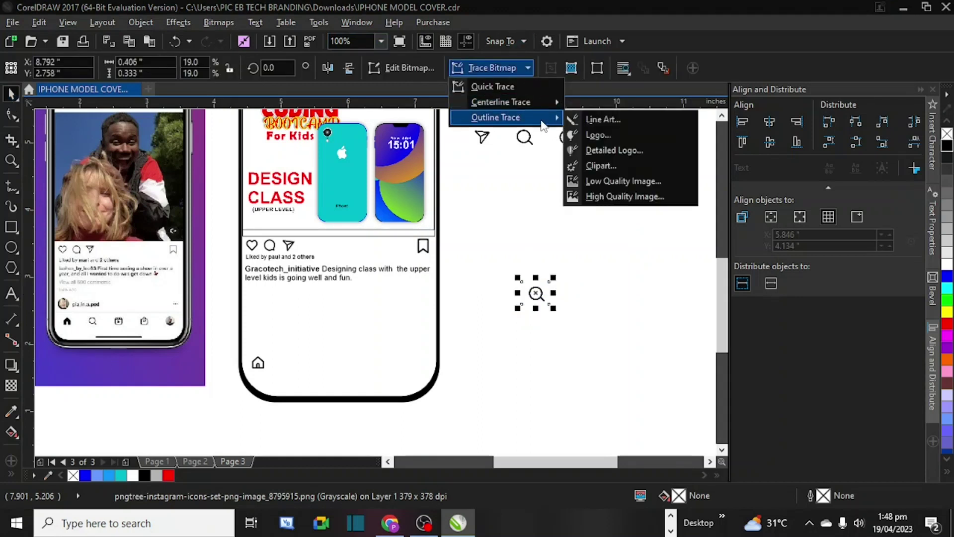
click(602, 166)
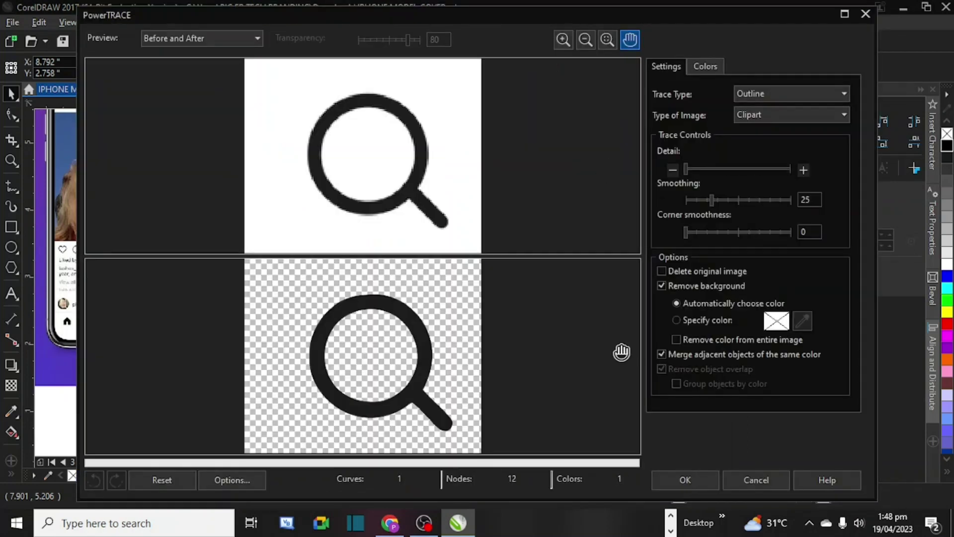
click(696, 478)
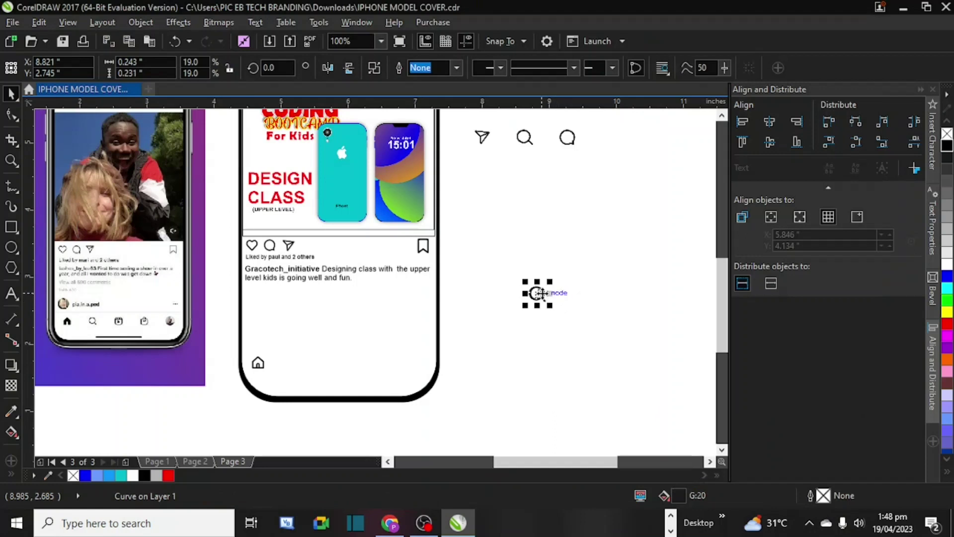
Step: Place the traced search icon in the phone screen beside the home icon and scale it proportionally to about 0.171 in wide
mouse_move(517, 296)
mouse_down()
mouse_move(302, 363)
mouse_move(314, 347)
mouse_move(300, 375)
mouse_up()
scroll(305, 363, up, 2)
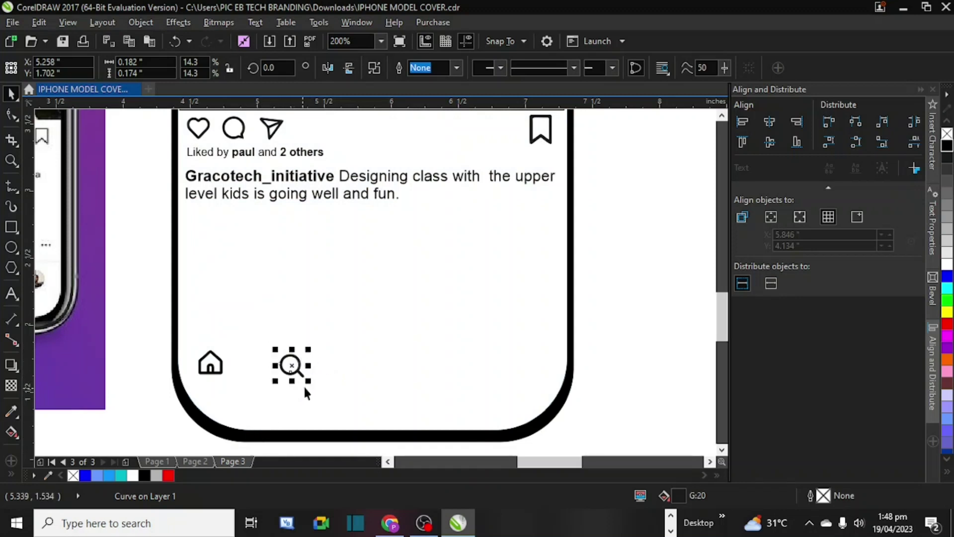
mouse_move(292, 381)
mouse_down()
mouse_move(292, 394)
mouse_move(315, 384)
mouse_move(286, 368)
mouse_up()
key(ctrl+z)
scroll(286, 369, down, 1)
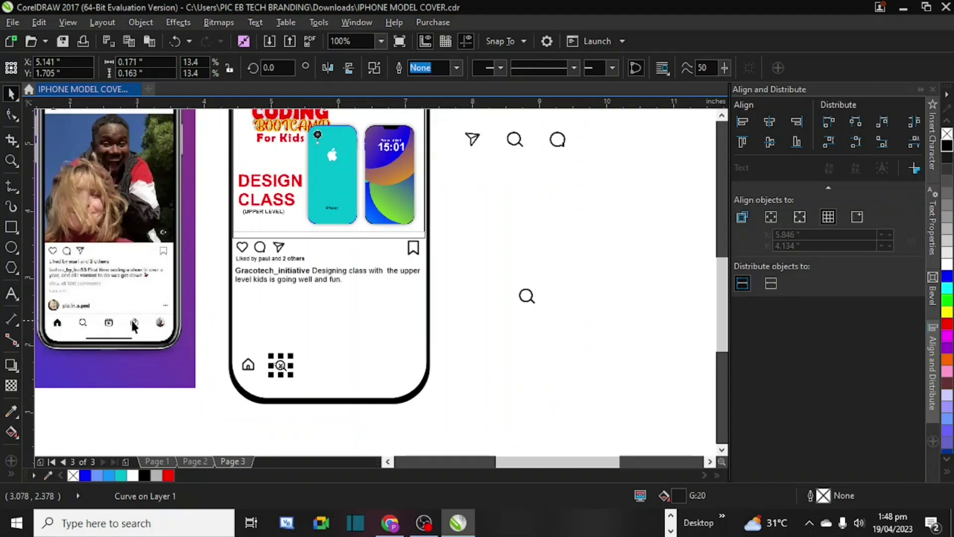
click(466, 396)
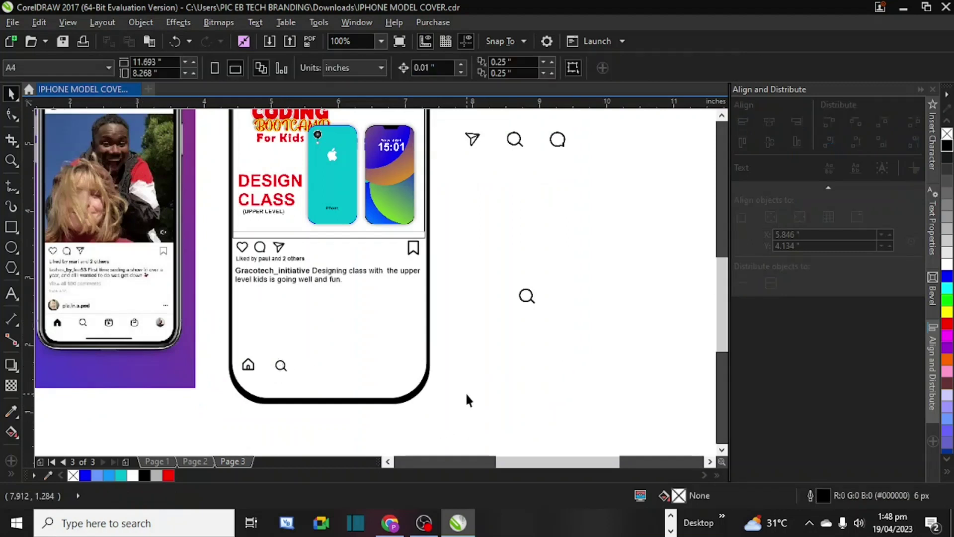
Step: Save the document and delete the leftover cropped search icon bitmap outside the phone
key(ctrl+s)
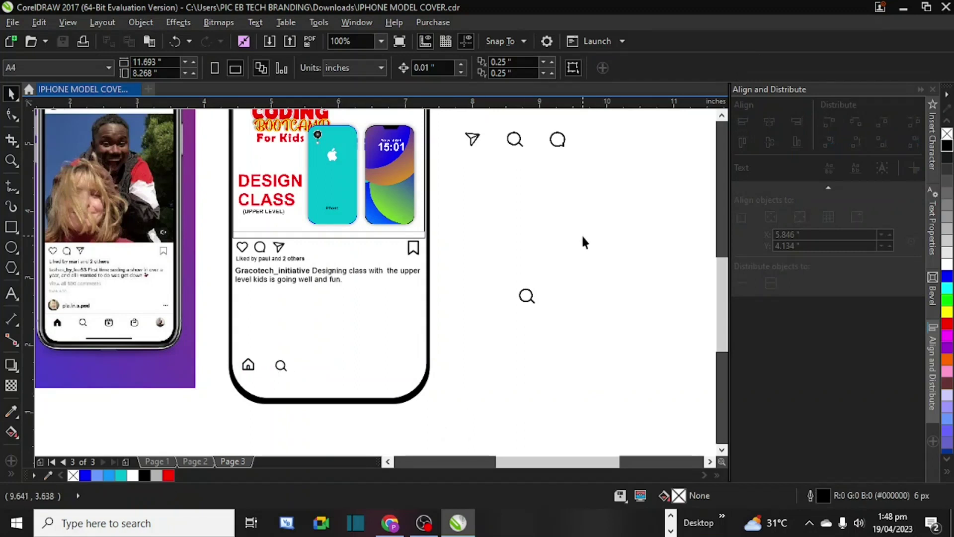
click(528, 296)
key(Delete)
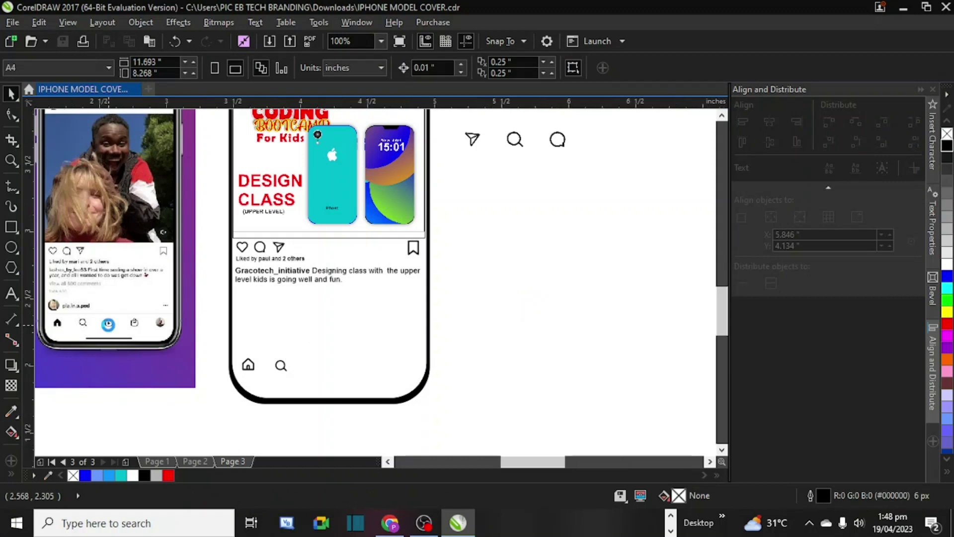
Step: Place a copy of the icon set image below the original and crop it to the reels icon, about 0.448 by 0.458 in
scroll(109, 330, up, 3)
scroll(110, 322, down, 3)
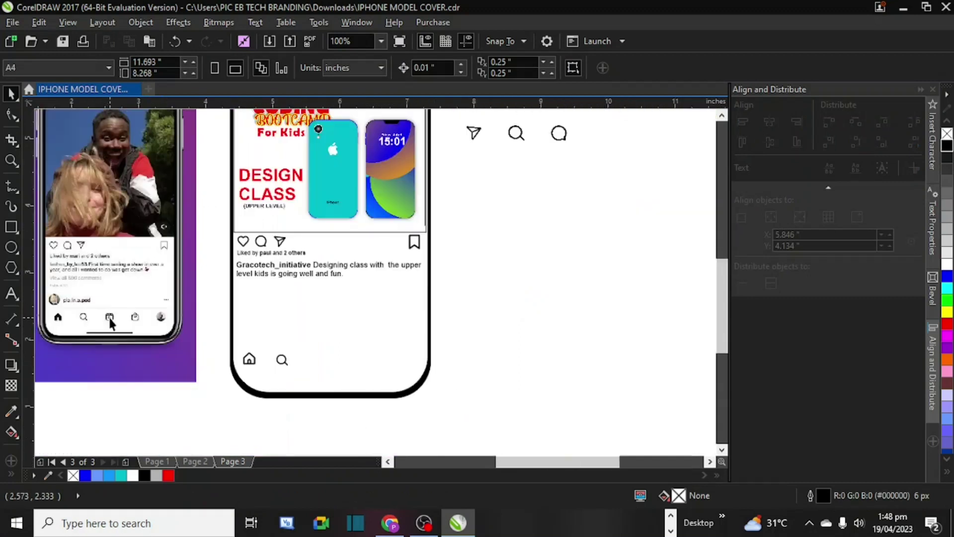
click(516, 132)
drag(516, 133, 527, 326)
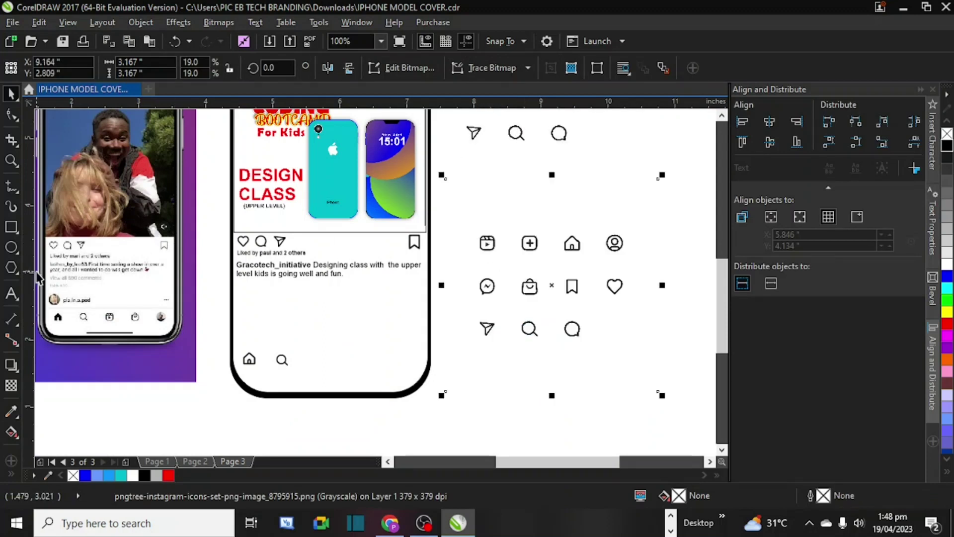
click(12, 140)
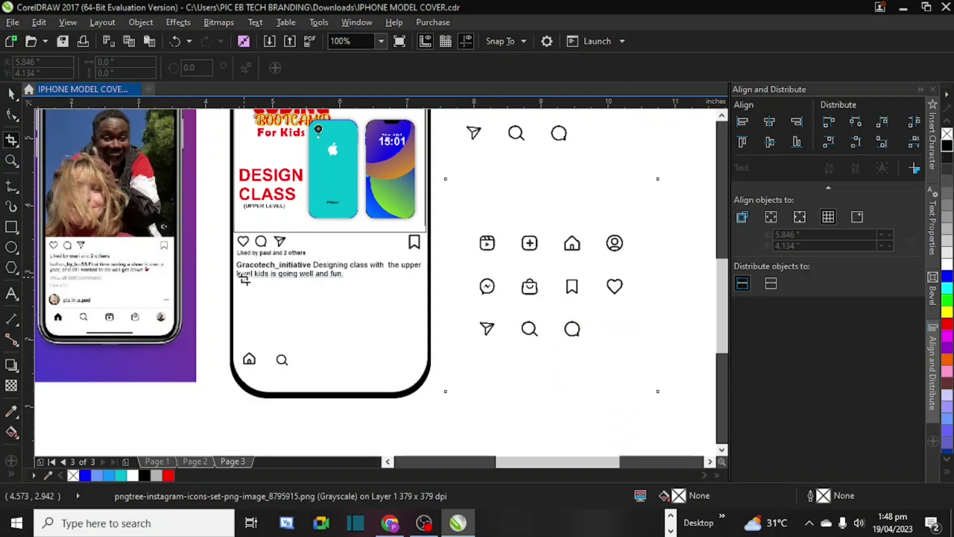
drag(473, 225, 503, 258)
key(Return)
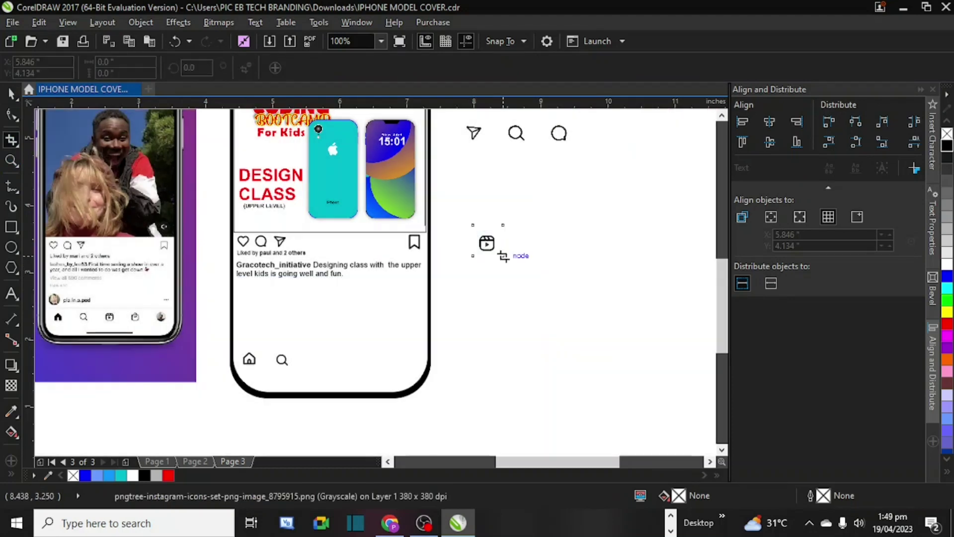
Step: Trace the cropped reels icon bitmap with the Clipart outline trace, keeping the default settings
click(10, 94)
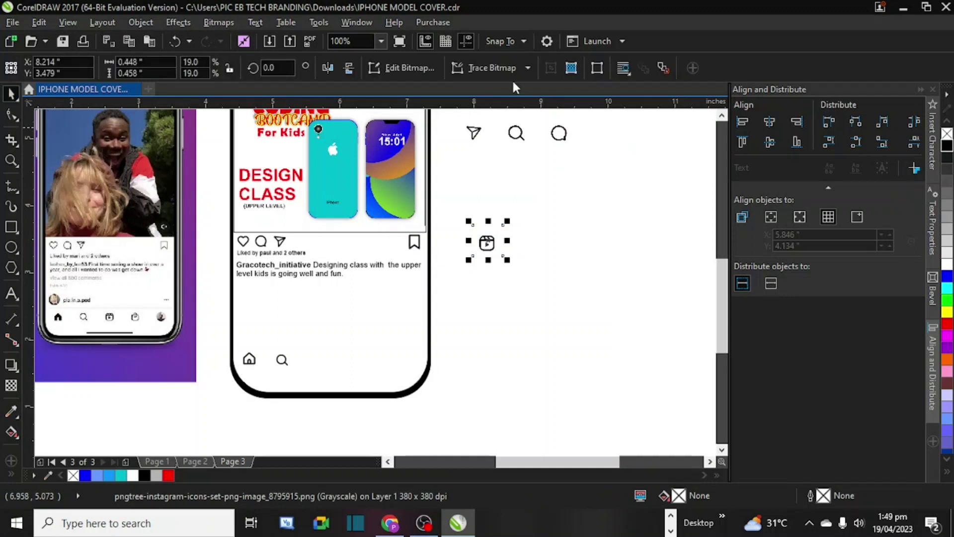
click(522, 70)
mouse_move(545, 117)
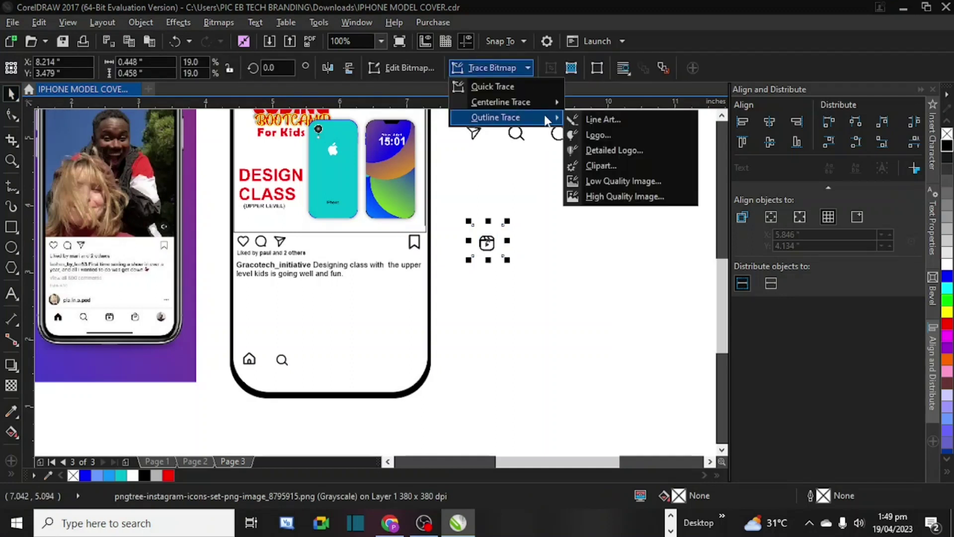
click(598, 165)
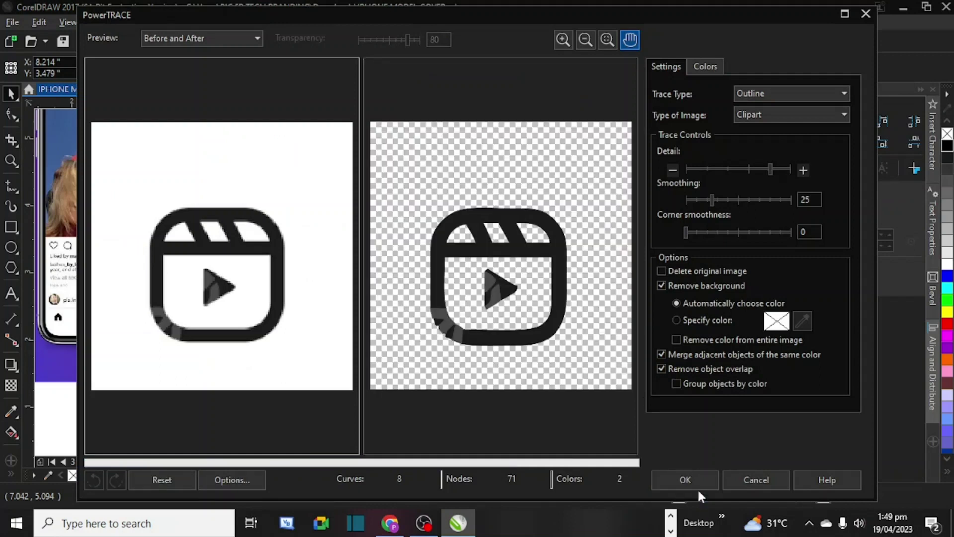
click(689, 476)
Step: Move the traced reels icon into the phone's bottom row beside the search icon and delete the leftover cropped bitmap
mouse_move(487, 243)
mouse_down()
mouse_move(326, 364)
mouse_move(336, 356)
mouse_up()
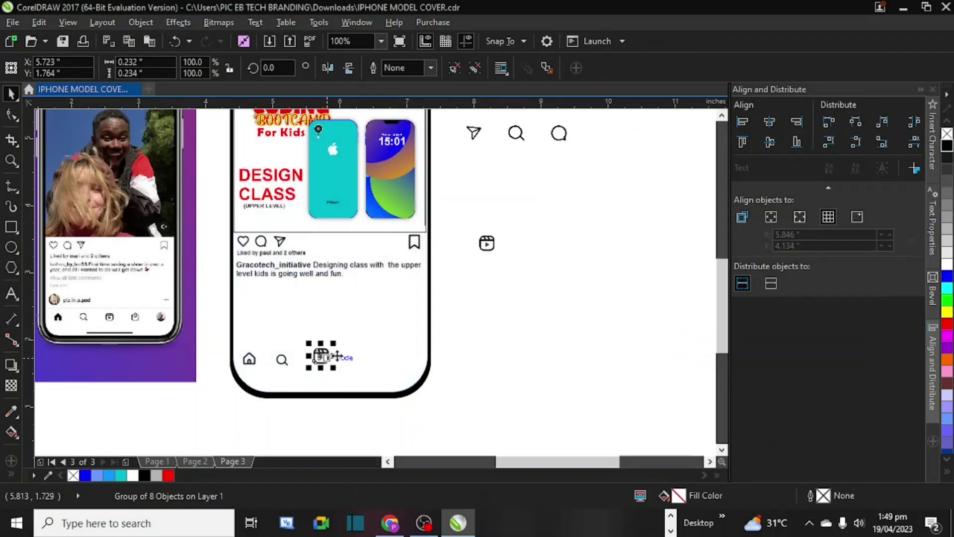
click(488, 243)
key(Escape)
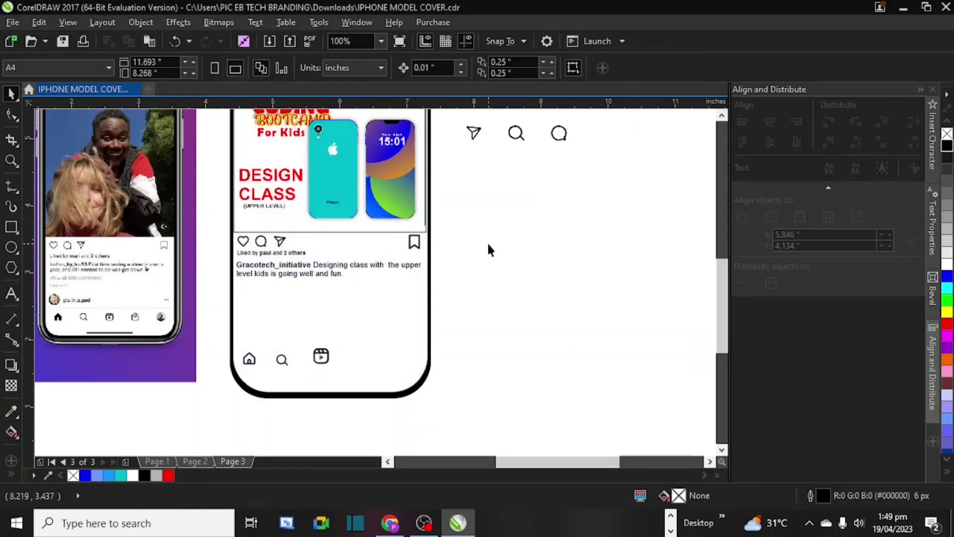
Step: Center the reels icon horizontally on the phone outline
click(324, 354)
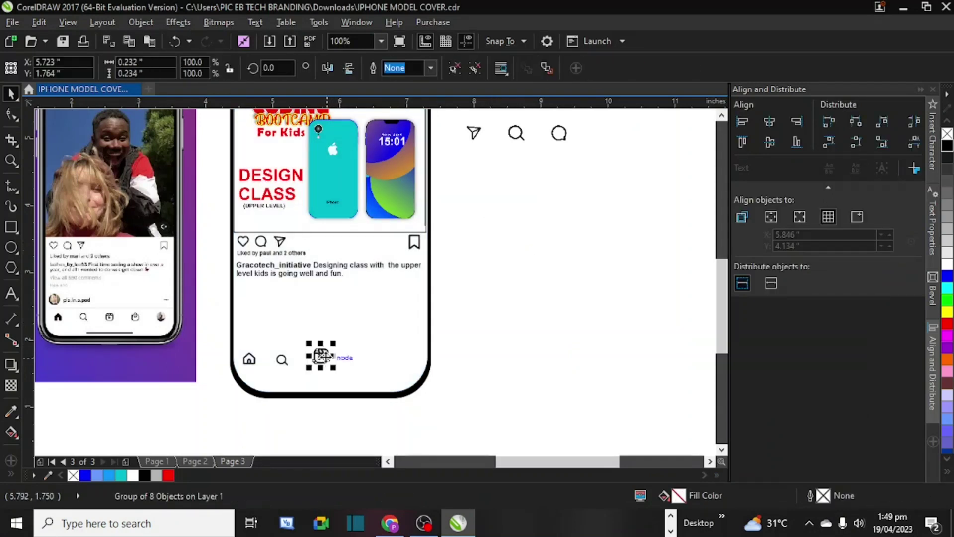
shift+click(373, 377)
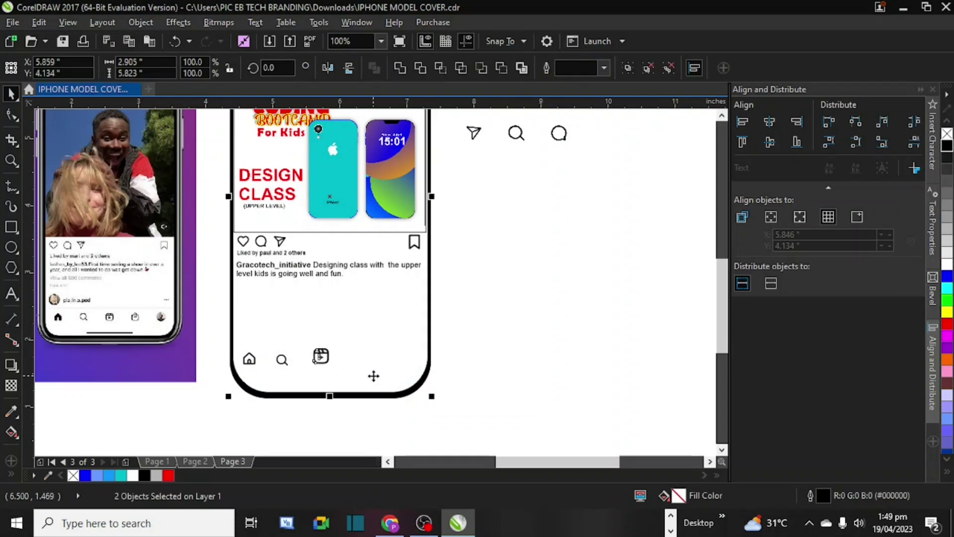
click(315, 360)
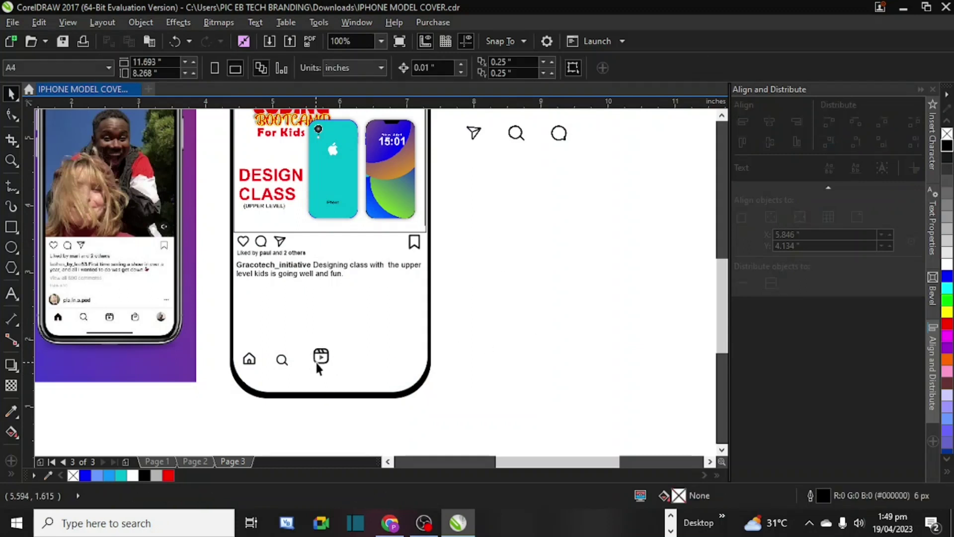
click(317, 357)
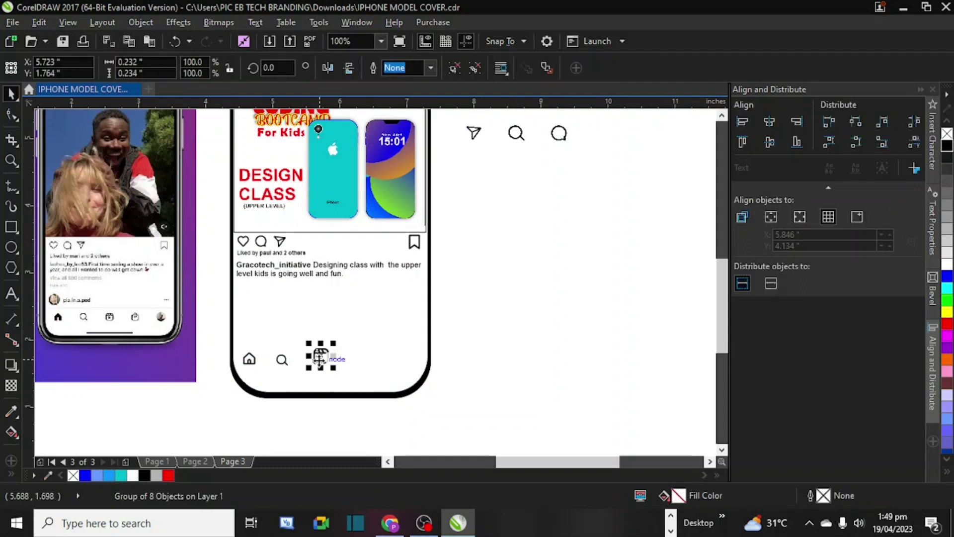
shift+click(381, 363)
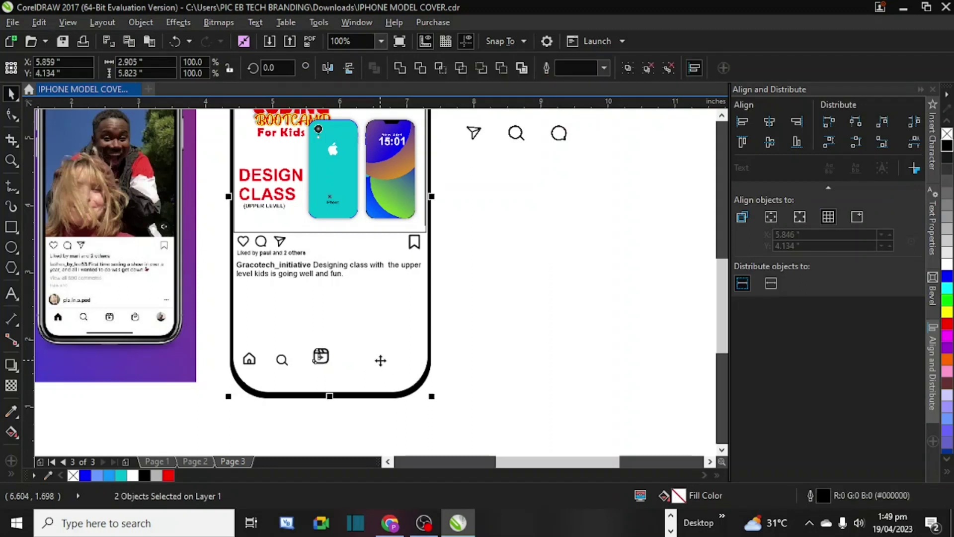
key(c)
click(530, 364)
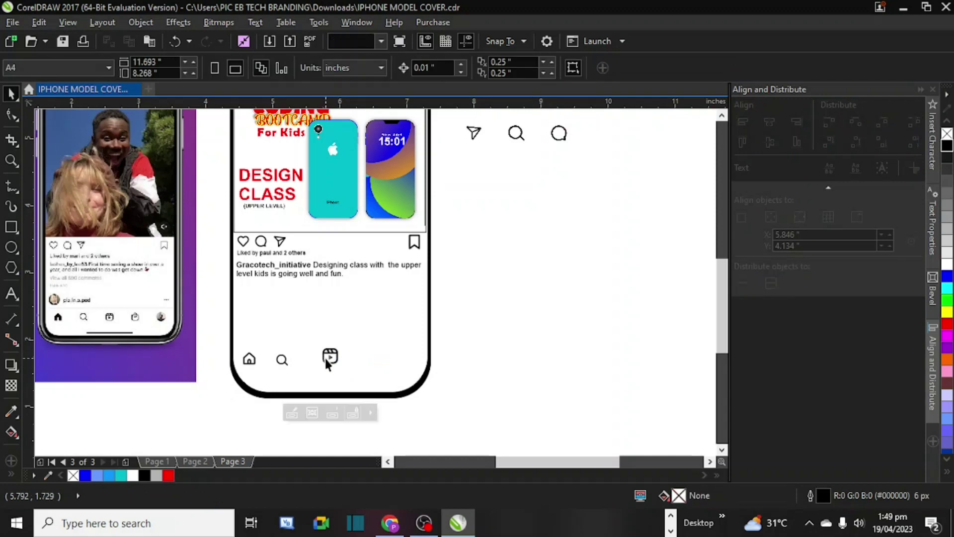
Step: Lower the reels icon to line up with the search icon and scale it proportionally to about 0.189 in wide
click(326, 362)
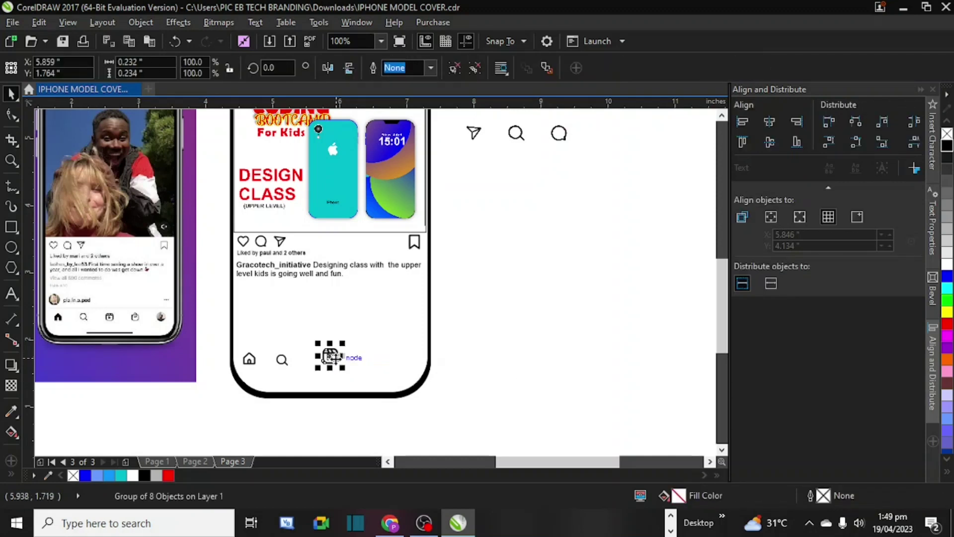
drag(331, 357, 332, 359)
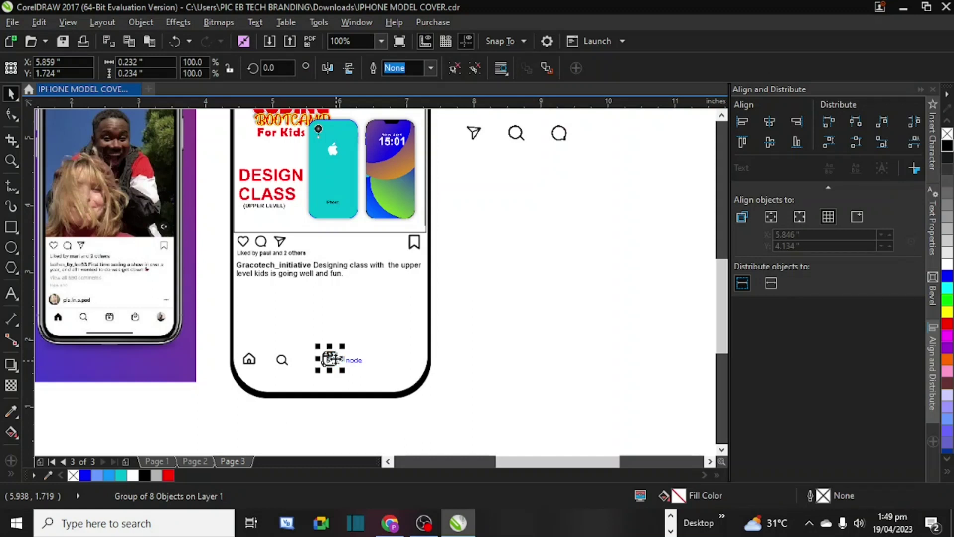
scroll(332, 359, up, 3)
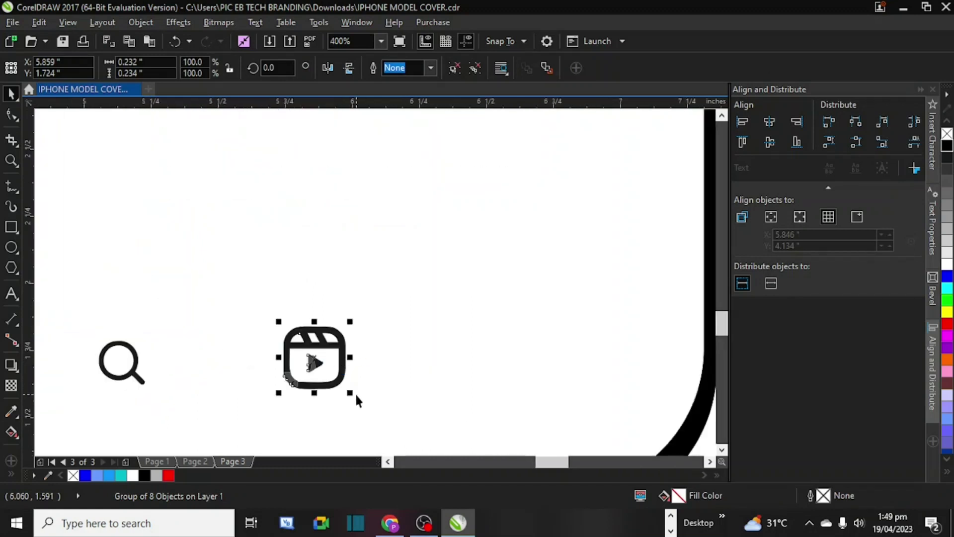
drag(352, 394, 346, 388)
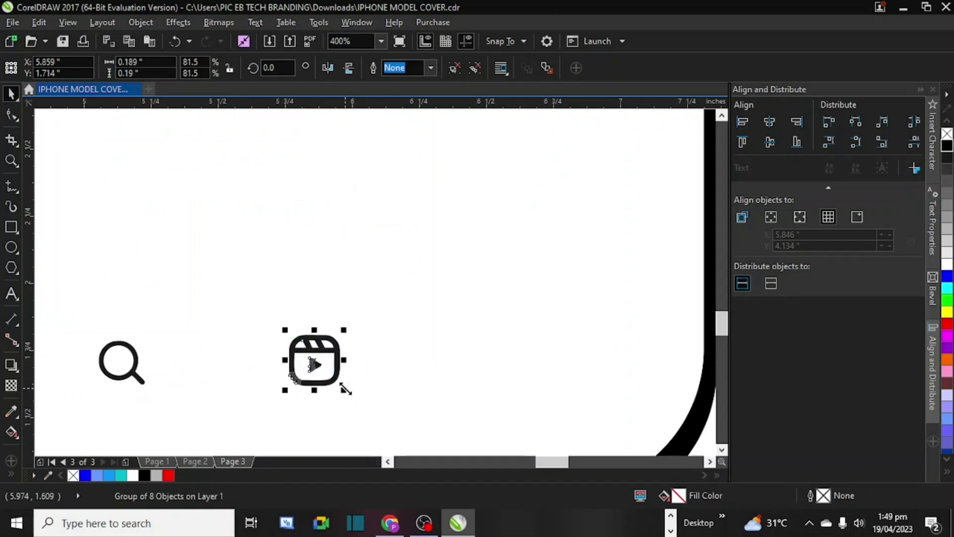
key(Down)
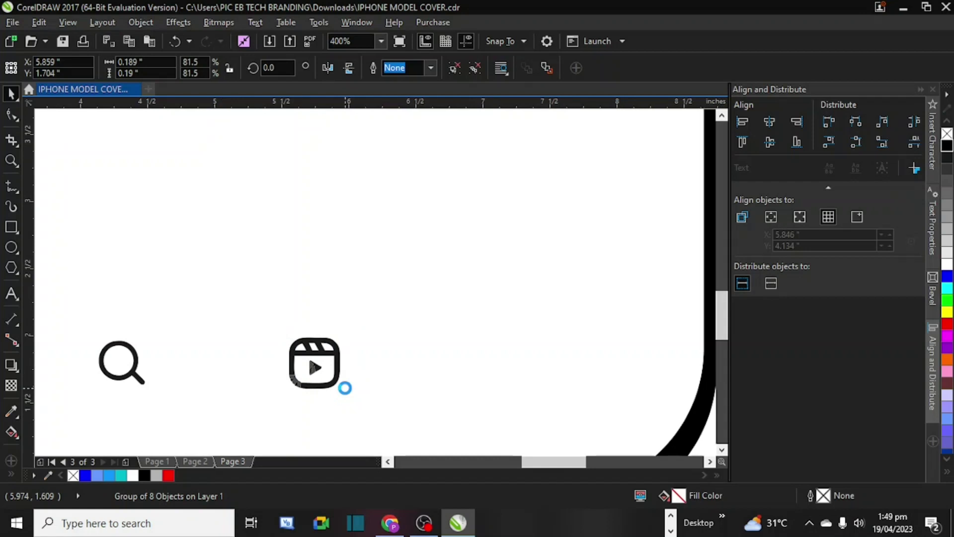
scroll(344, 389, down, 2)
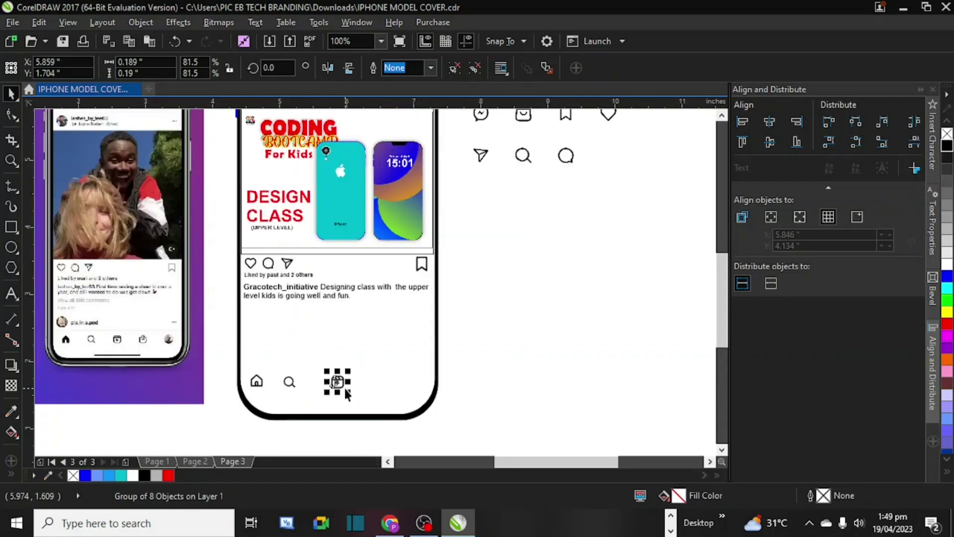
Step: Nudge the search icon about 0.13 in to the right, between the home and reels icons, and save the document
click(291, 382)
key(Right)
key(Right)
key(Right)
key(Right)
key(Right)
key(Right)
key(Right)
key(Right)
key(Right)
key(Right)
key(Right)
key(Right)
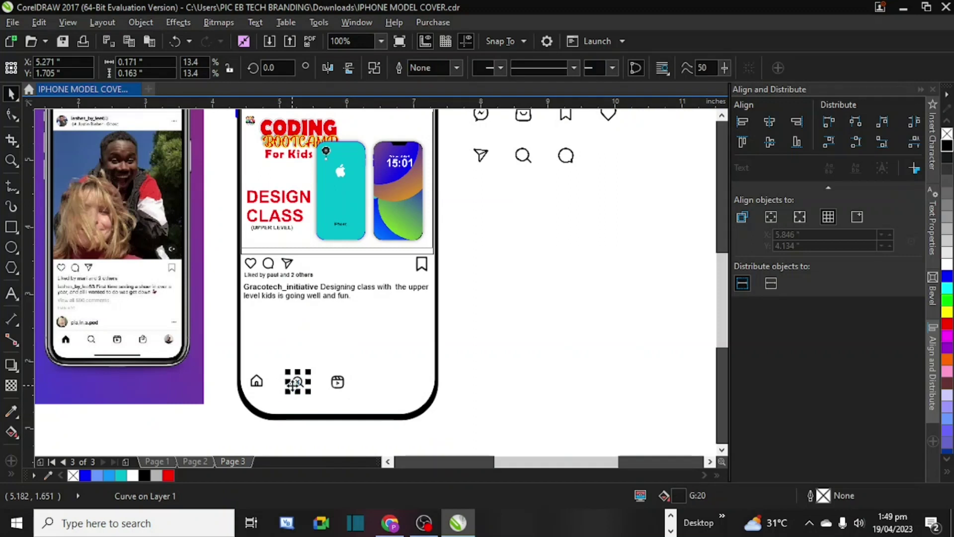
click(530, 374)
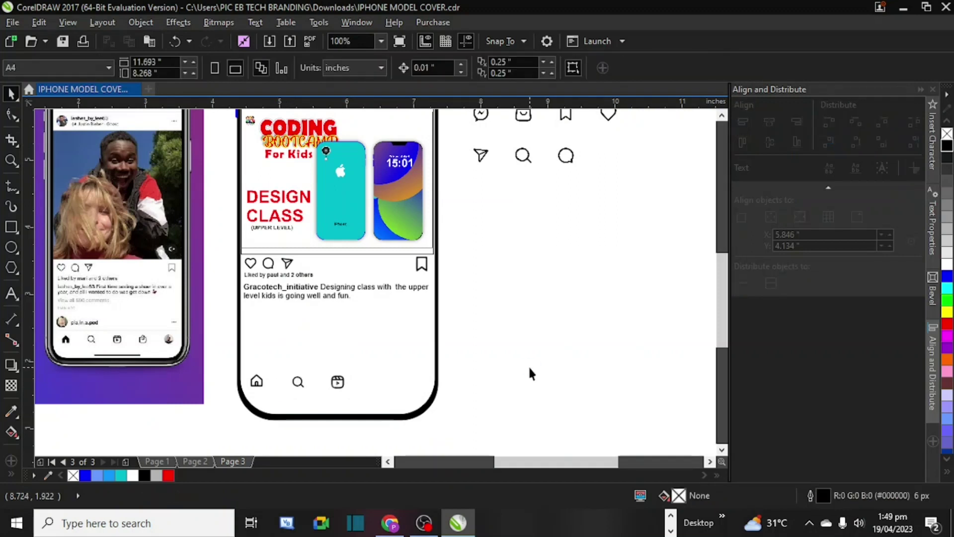
key(ctrl+s)
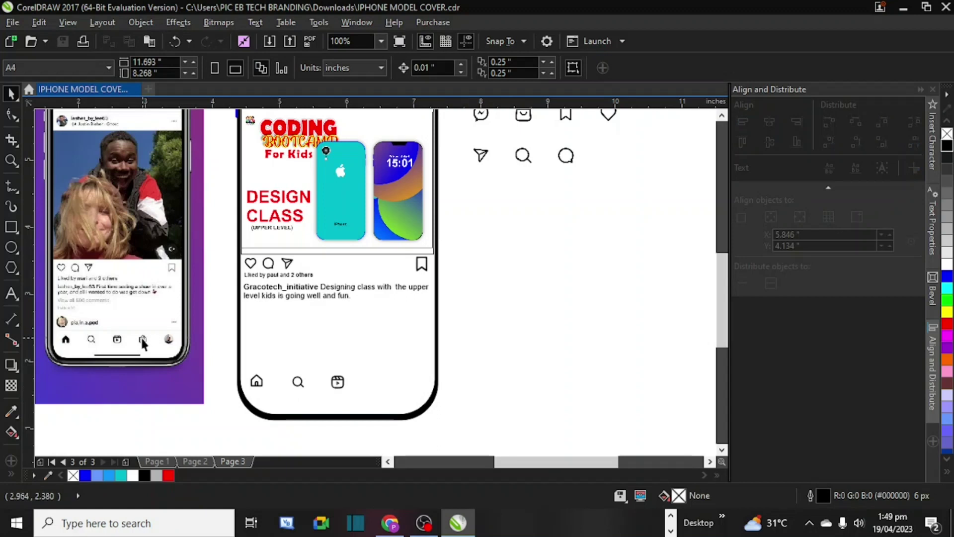
Step: Crop the Instagram icon sheet down to the shopping bag icon
scroll(141, 338, up, 2)
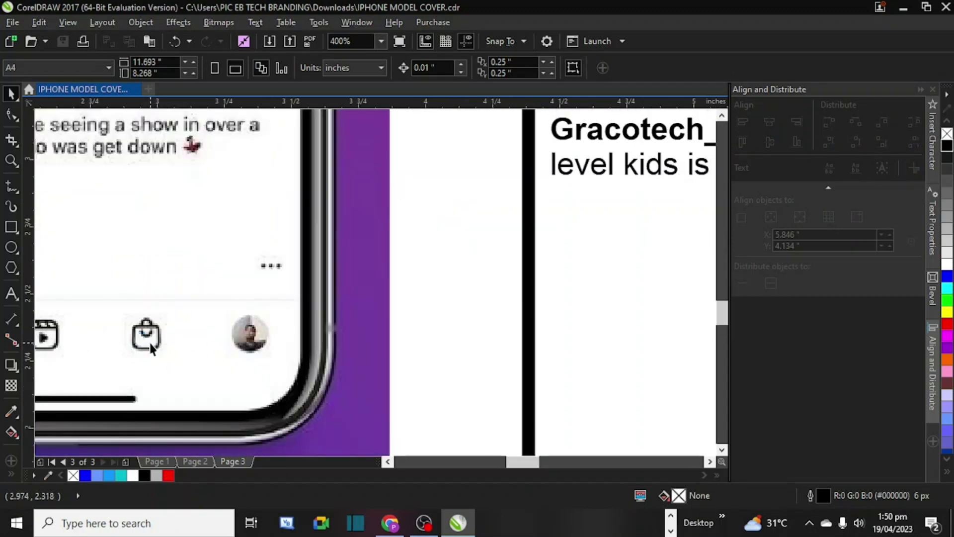
scroll(150, 347, down, 3)
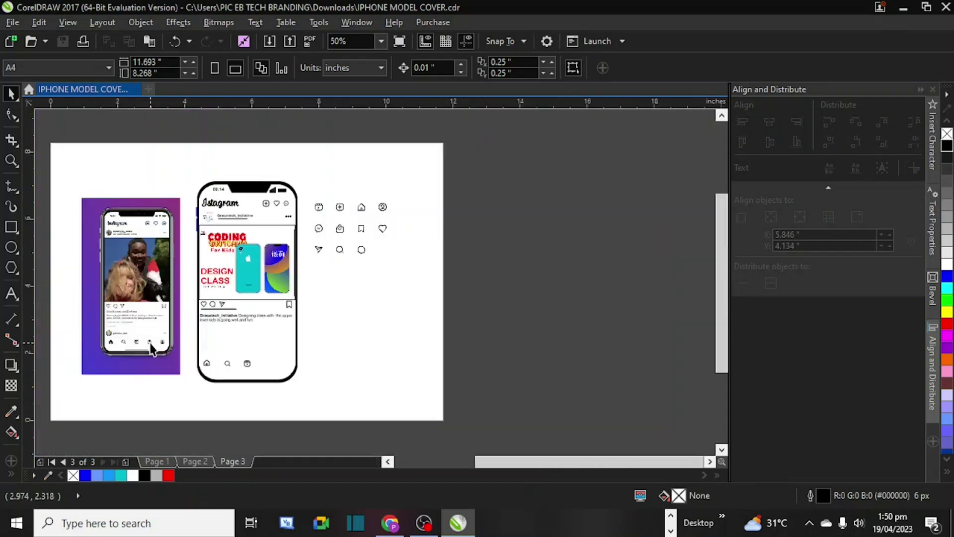
scroll(373, 226, up, 2)
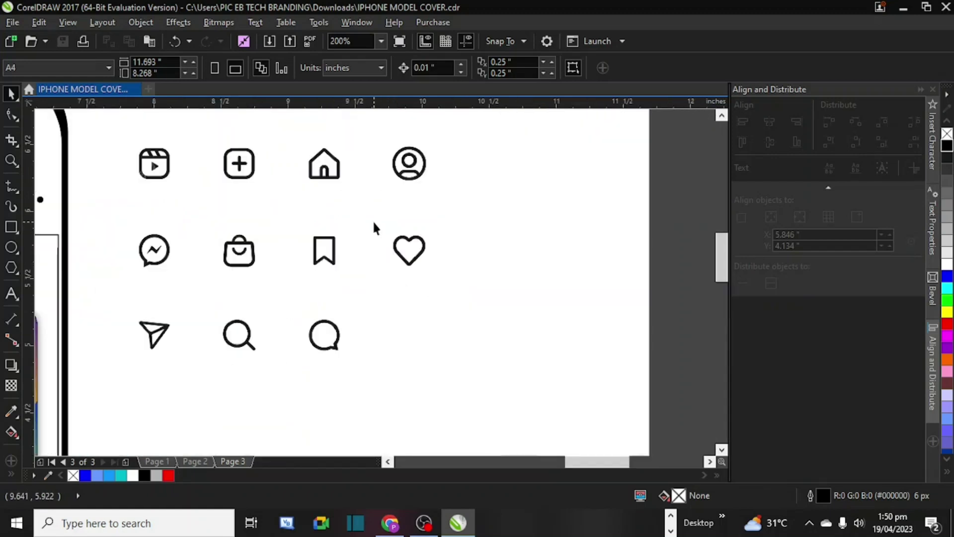
scroll(374, 228, down, 1)
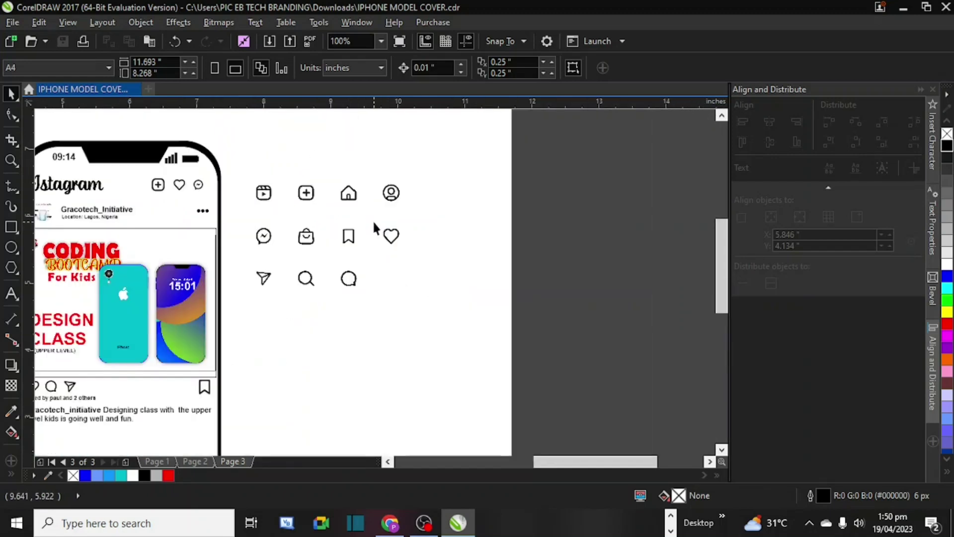
scroll(374, 224, down, 1)
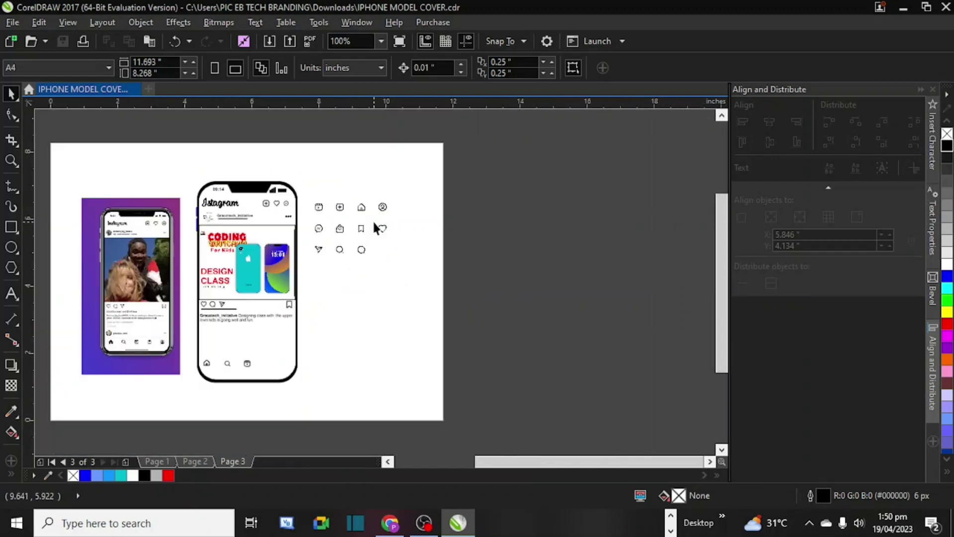
click(341, 230)
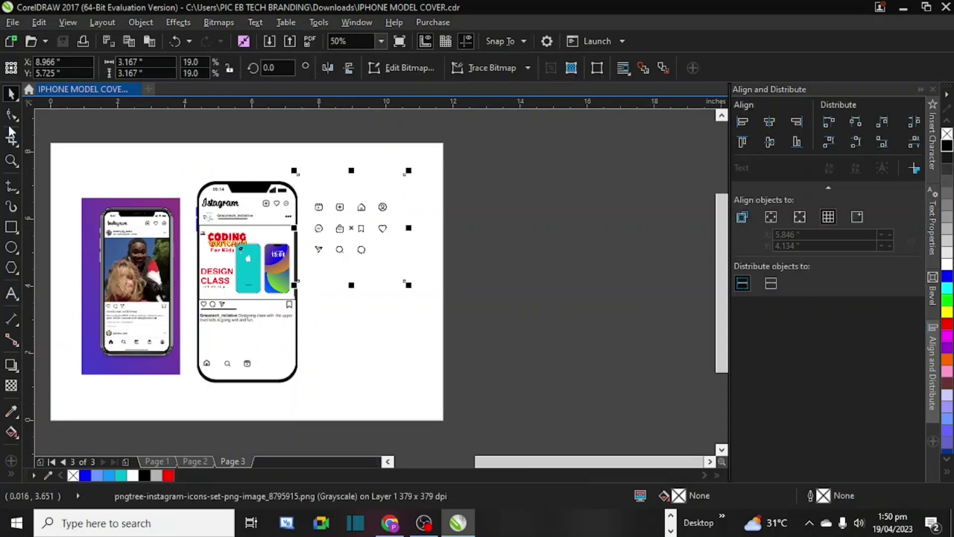
click(11, 139)
scroll(325, 220, up, 1)
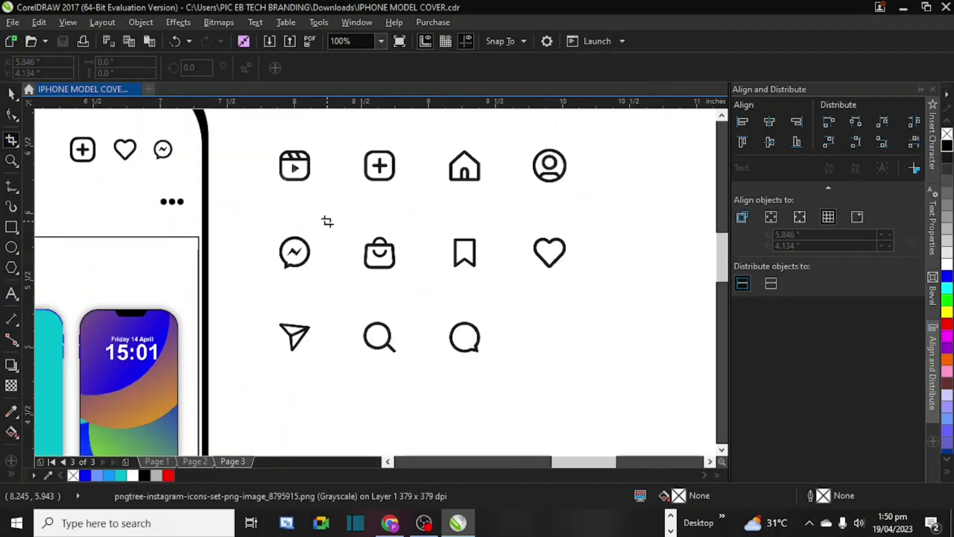
drag(361, 231, 401, 275)
key(Return)
Step: Trace the cropped shopping bag bitmap with an Outline trace using the Clipart image type
click(11, 94)
click(380, 252)
click(496, 70)
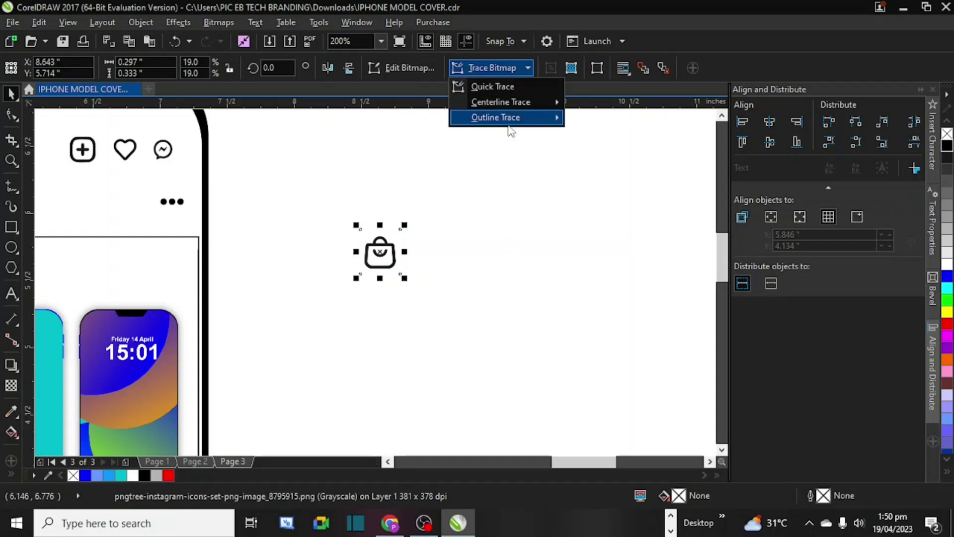
mouse_move(510, 131)
click(589, 165)
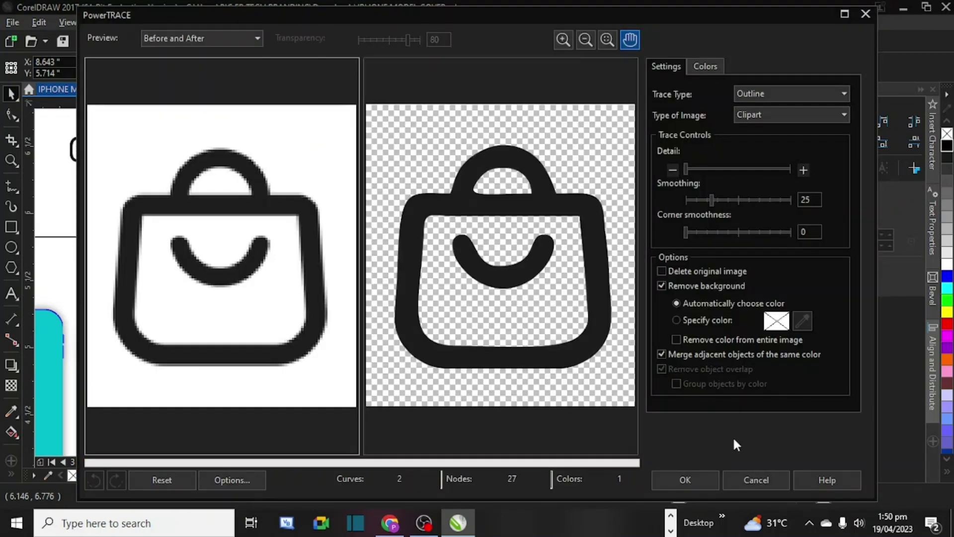
click(707, 480)
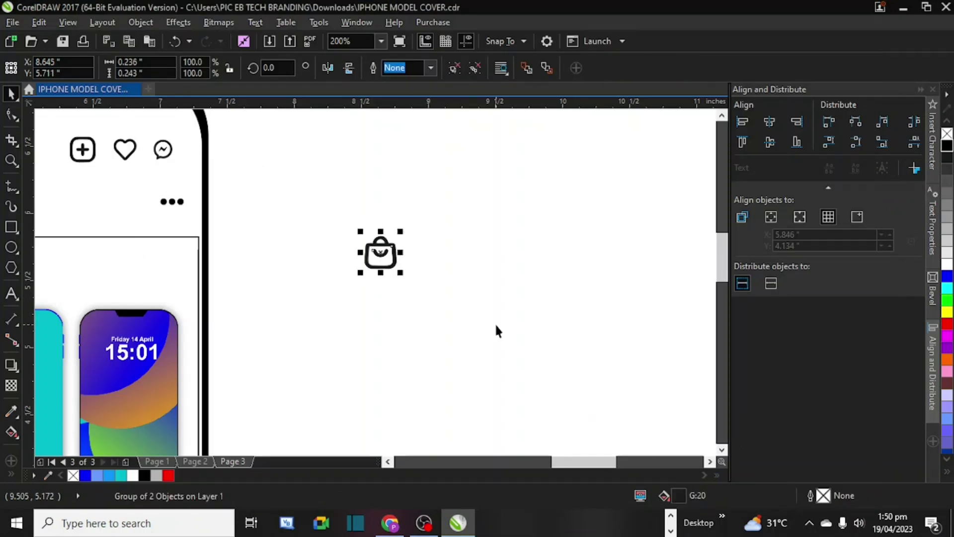
Step: Move the traced shopping bag off its bitmap to just outside the phone and delete the leftover cropped bitmap
scroll(494, 323, down, 1)
drag(719, 315, 725, 348)
drag(464, 237, 444, 329)
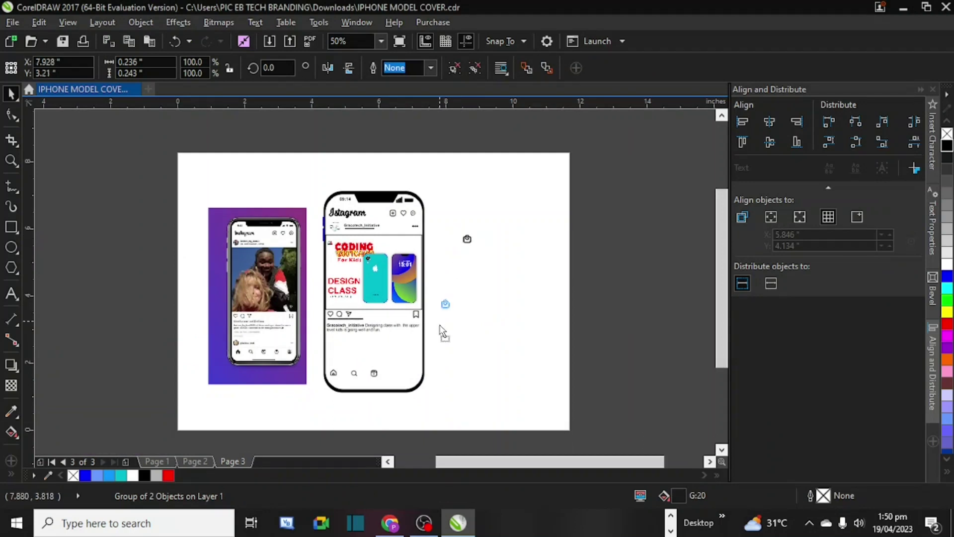
click(465, 238)
key(Delete)
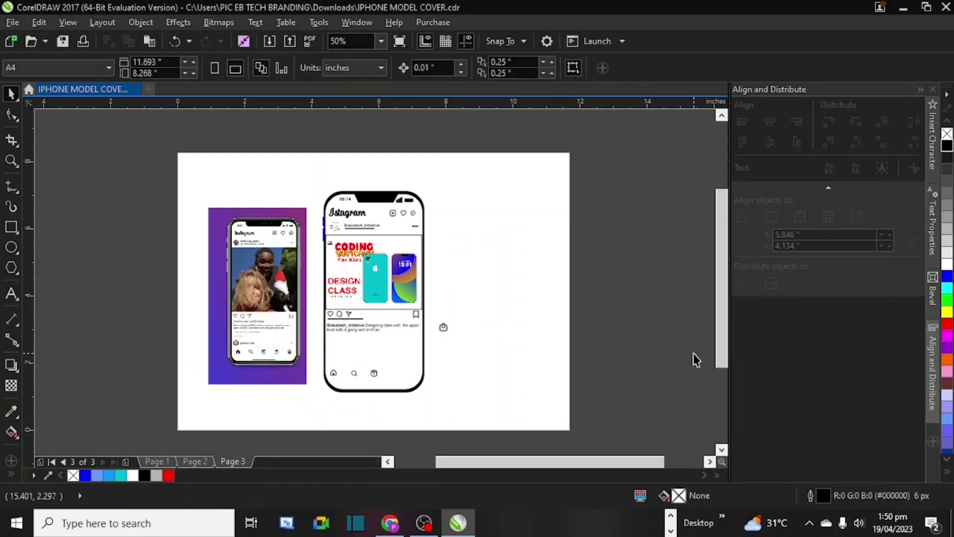
Step: Move the traced shopping bag icon into the phone's bottom row, beside the reels icon
drag(717, 341, 726, 376)
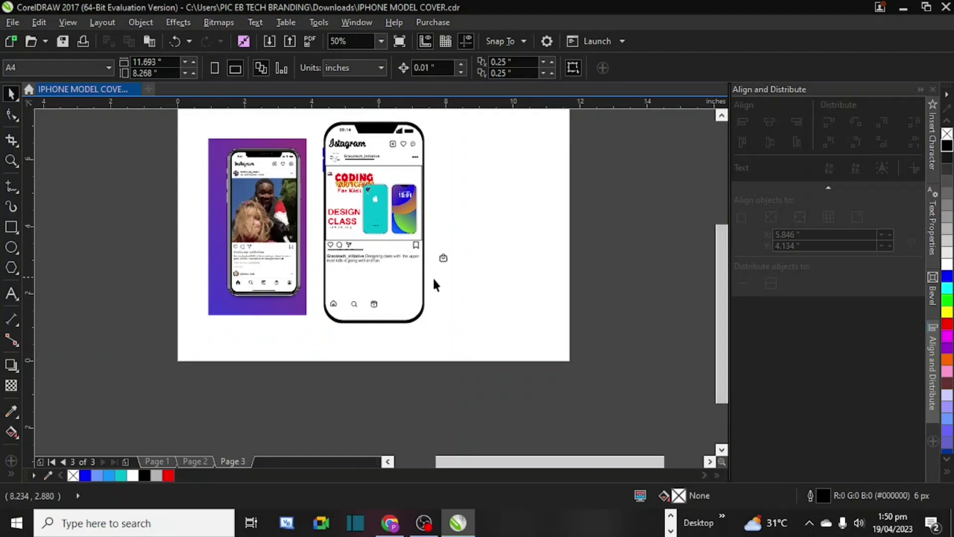
scroll(432, 277, up, 3)
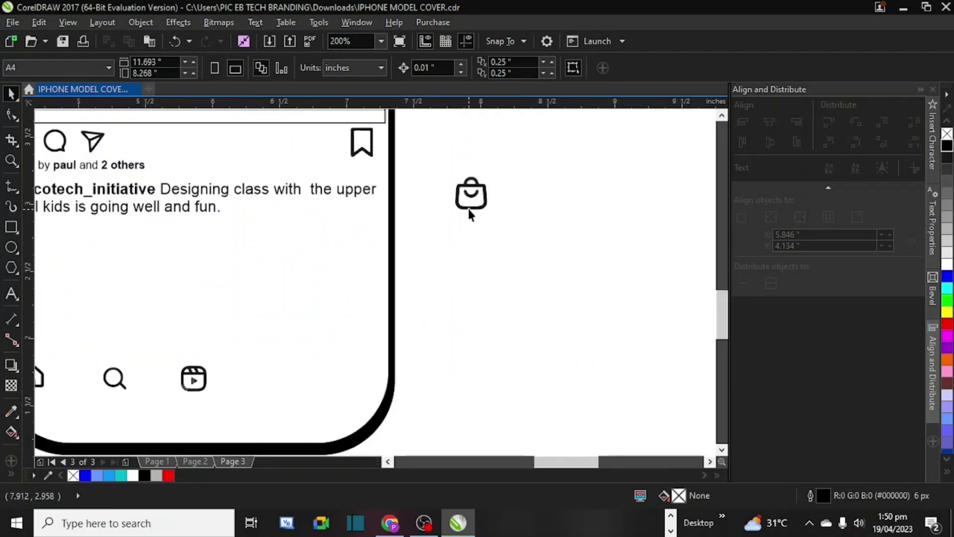
click(468, 208)
drag(470, 201, 280, 389)
Step: Scale the shopping bag icon proportionally to about 0.163 in wide to suit the neighbouring reels icon
scroll(280, 389, up, 1)
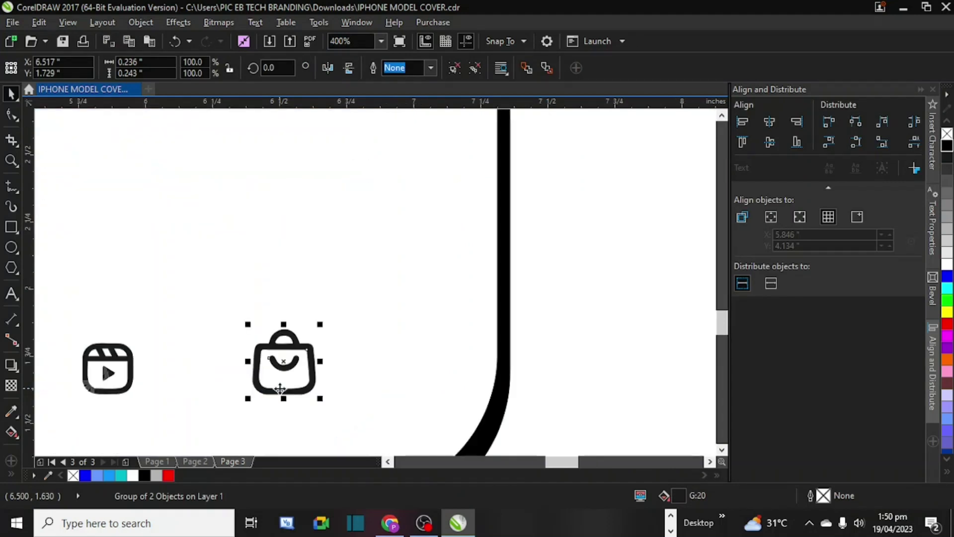
drag(320, 324, 304, 340)
drag(304, 398, 299, 395)
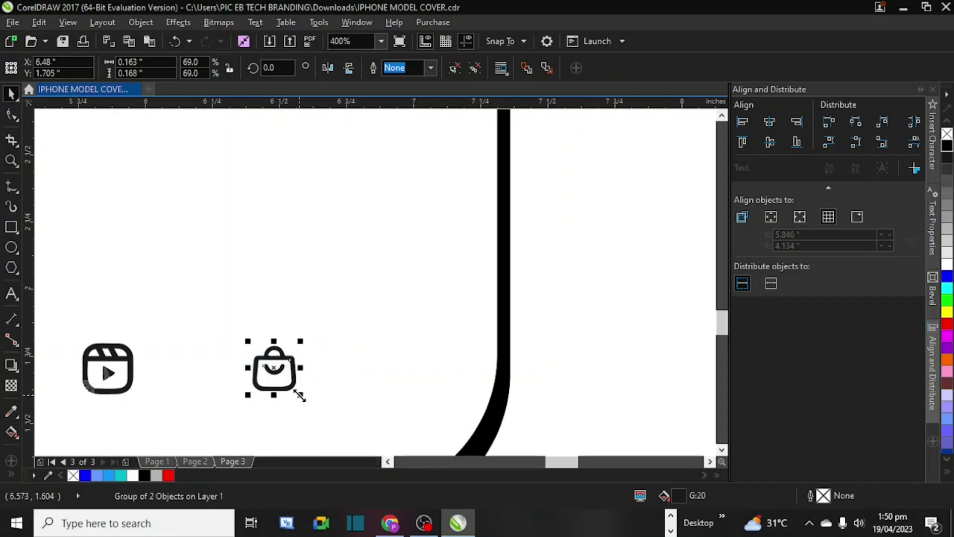
scroll(299, 396, down, 2)
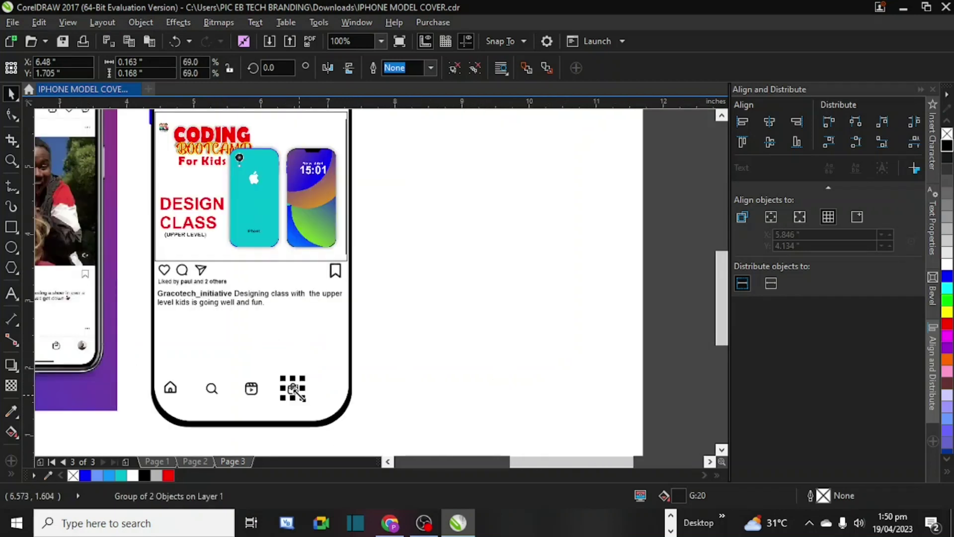
click(417, 368)
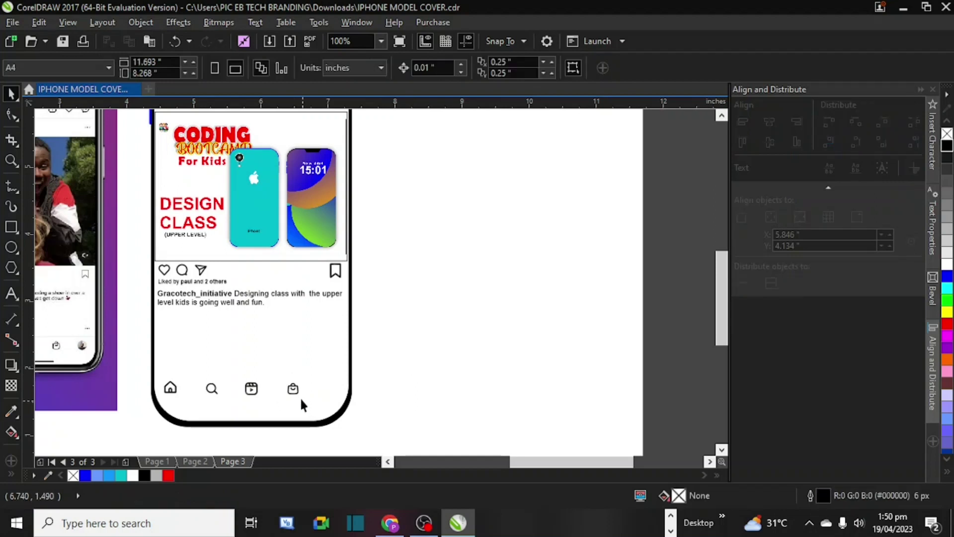
scroll(293, 389, up, 1)
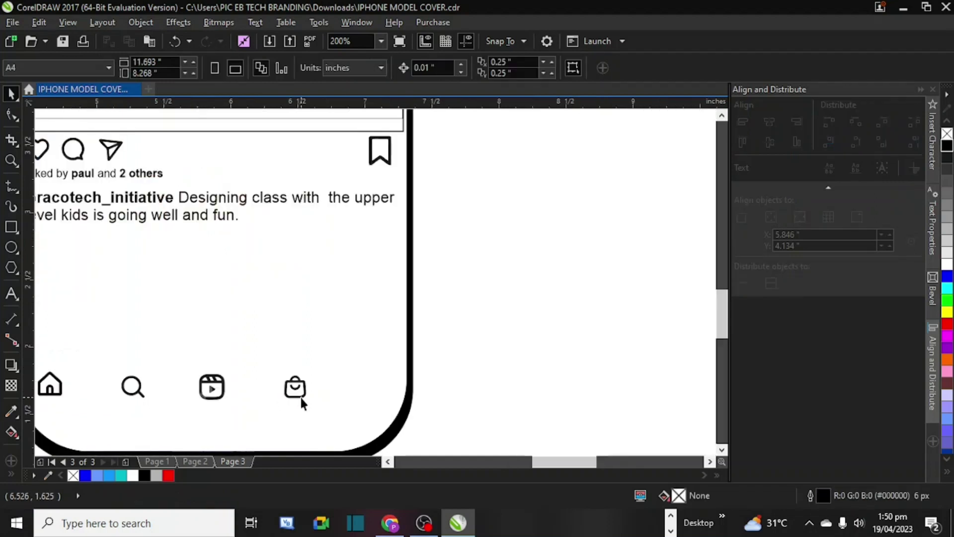
click(297, 394)
click(477, 337)
scroll(477, 337, down, 1)
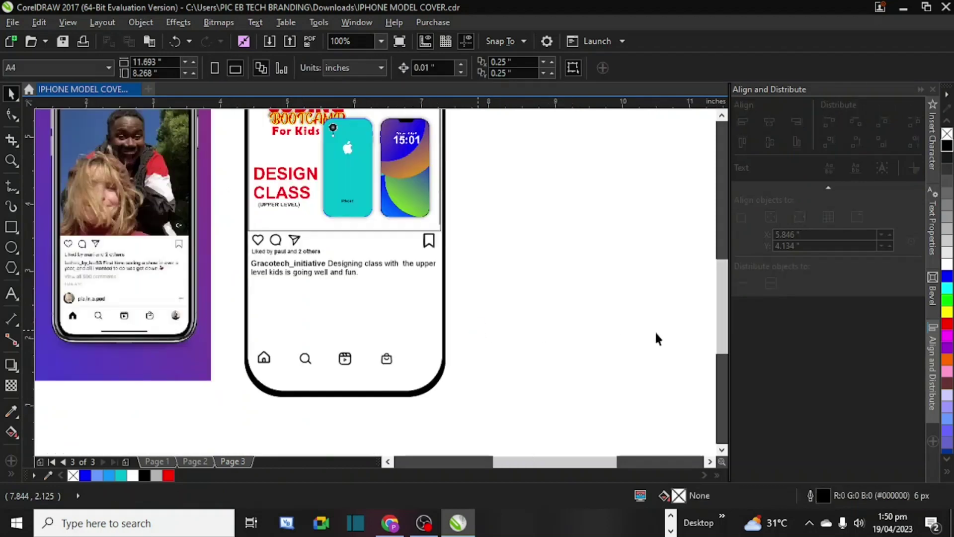
Step: Place a copy of the header profile picture at the end of the bottom icon row and give it a black hairline outline
drag(726, 323, 722, 309)
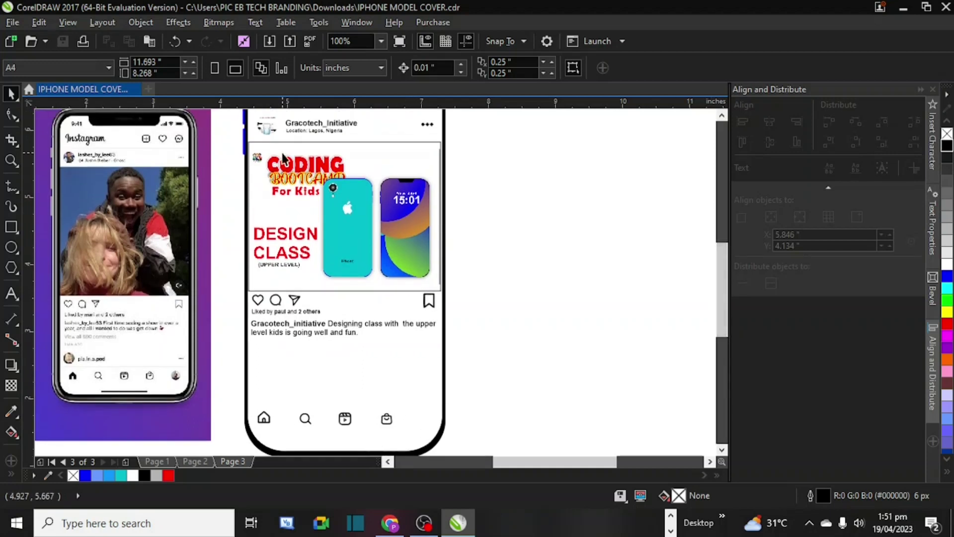
drag(270, 135, 420, 415)
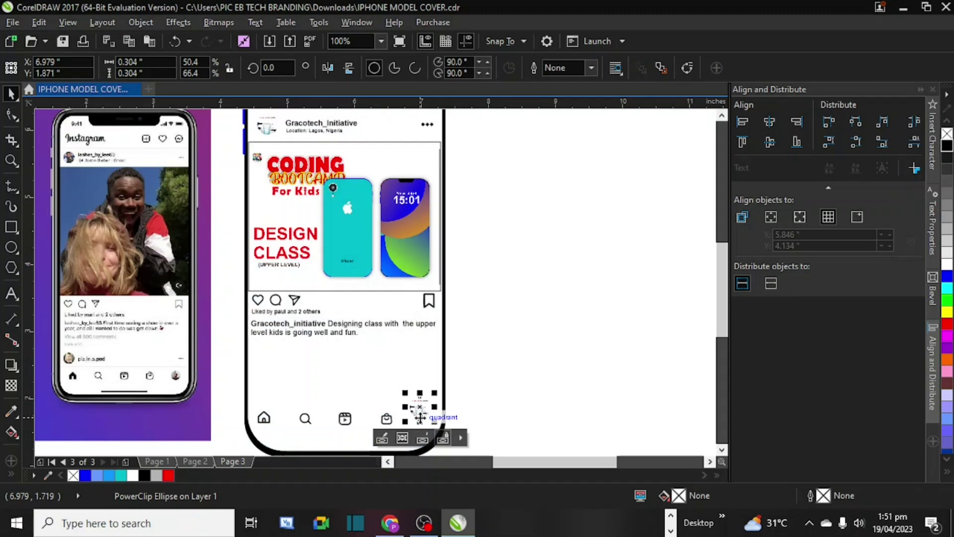
scroll(722, 388, down, 3)
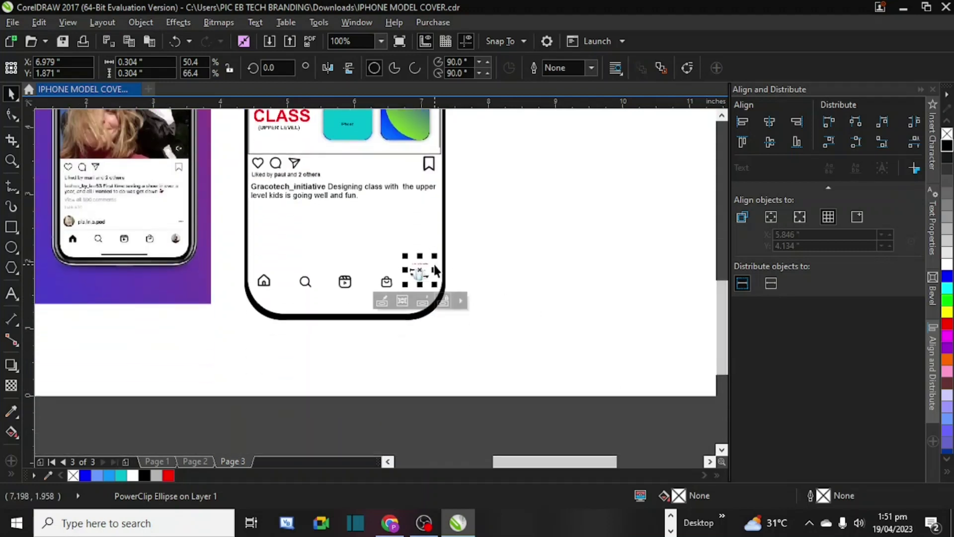
right_click(947, 151)
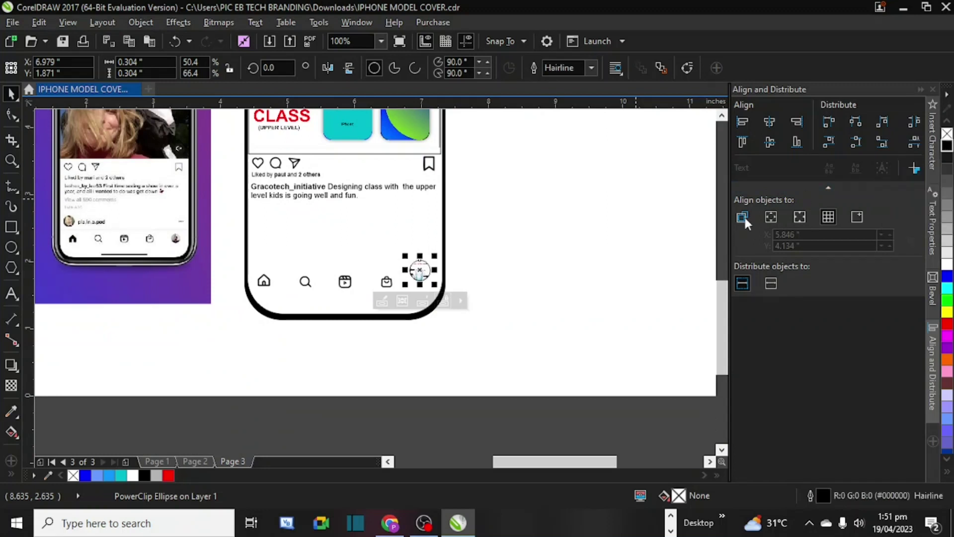
key(Escape)
Step: Scale the copied profile picture to about 0.183 in wide and position it beside the shopping bag icon
click(425, 265)
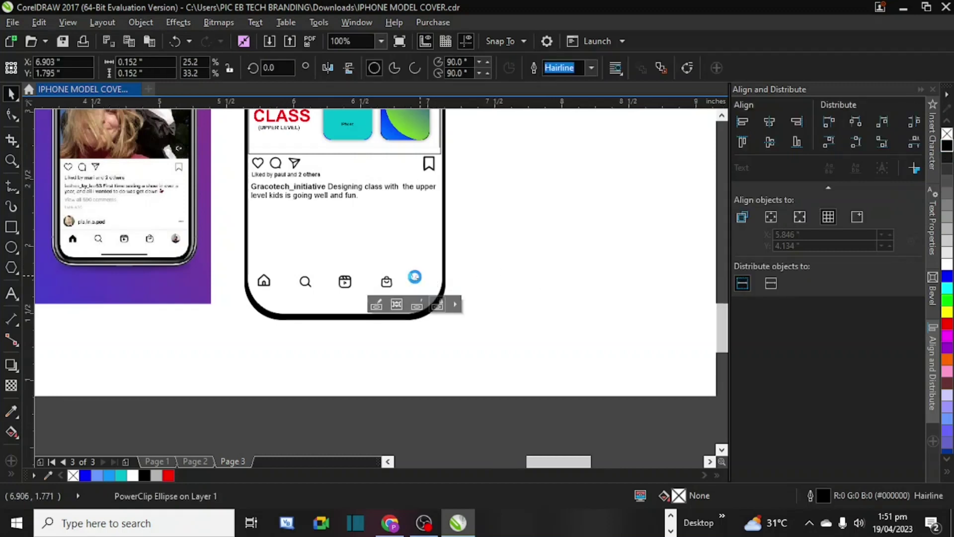
scroll(416, 274, up, 1)
drag(417, 275, 434, 286)
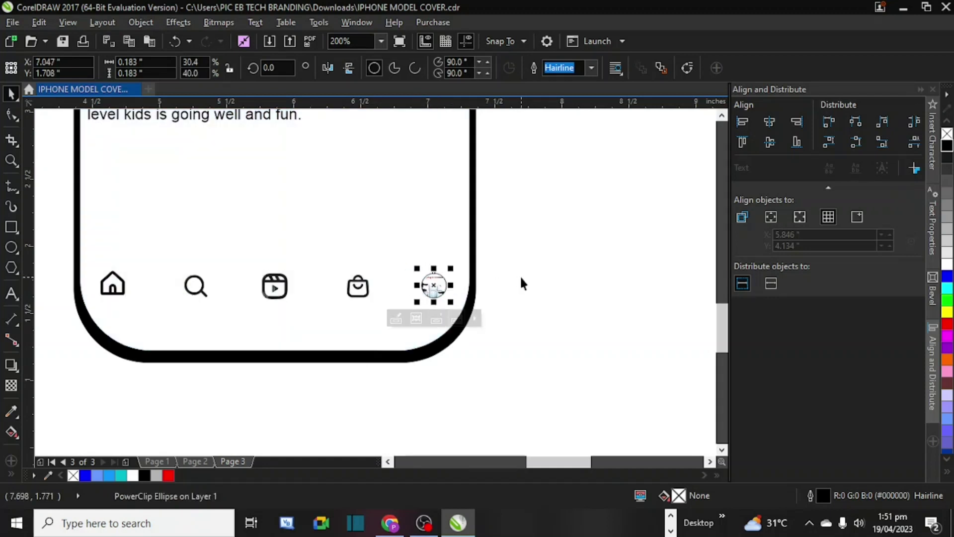
Step: Align the small profile picture and the shopping bag icon on a common horizontal centre line
shift+click(474, 288)
drag(516, 293, 435, 287)
click(433, 286)
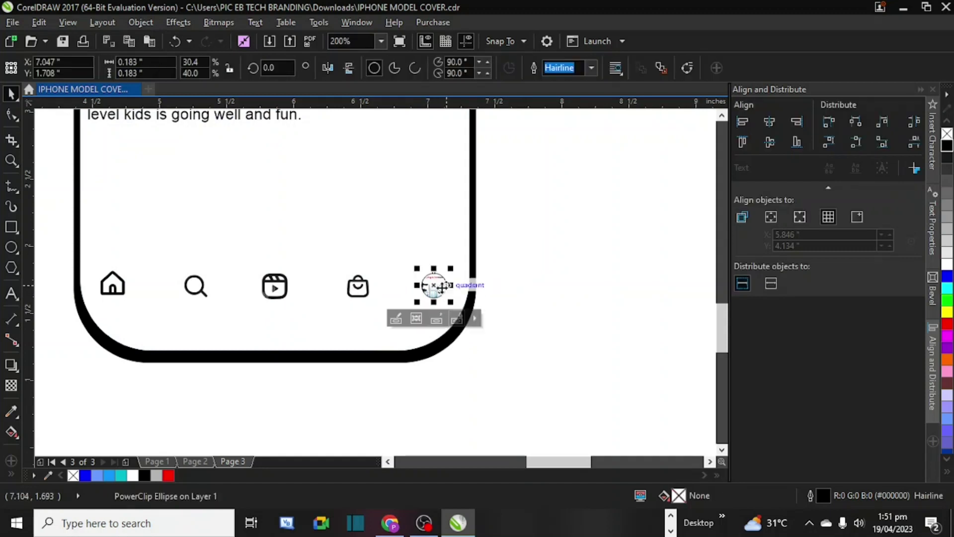
shift+click(357, 287)
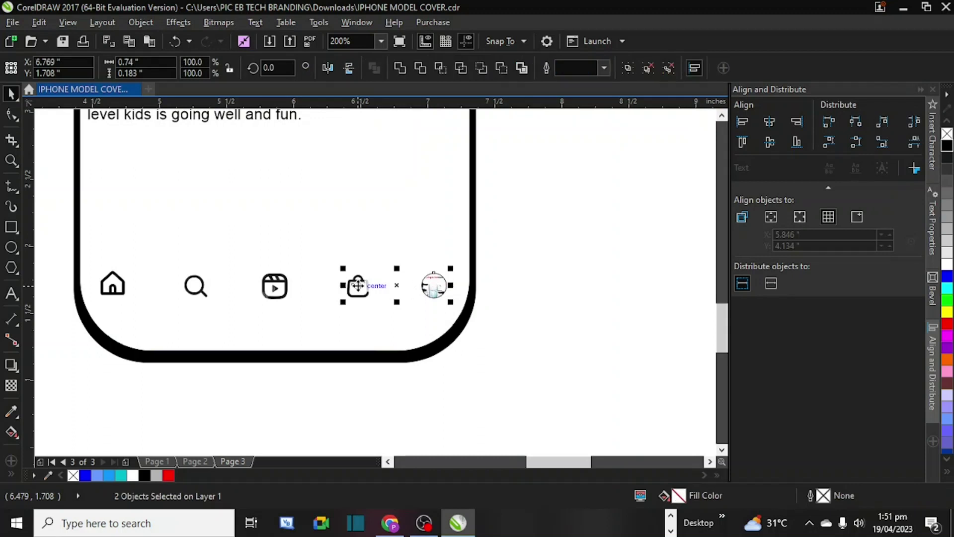
key(e)
click(539, 300)
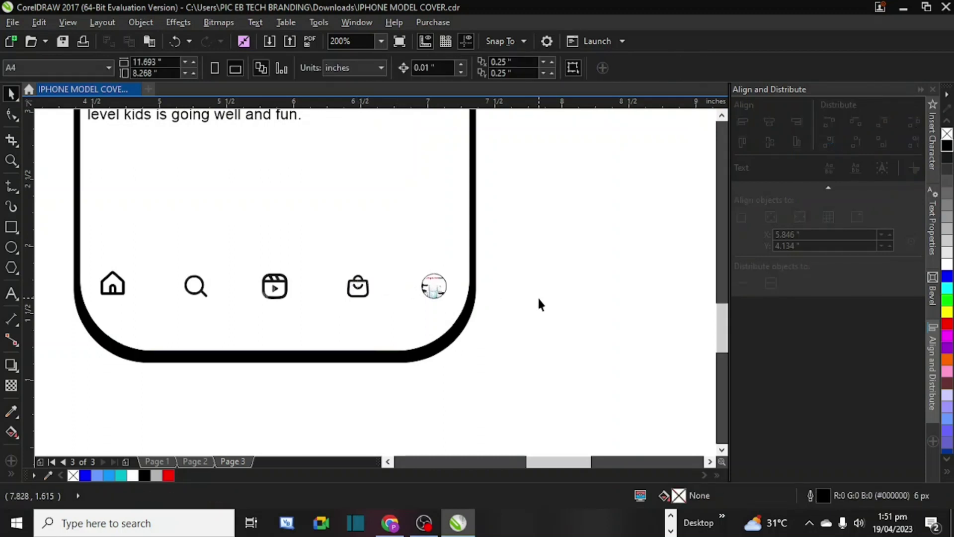
Step: Draw a thin home-bar rectangle about 1.146 in wide and 0.052 in high beneath the reels icon, as in the reference
scroll(540, 303, down, 1)
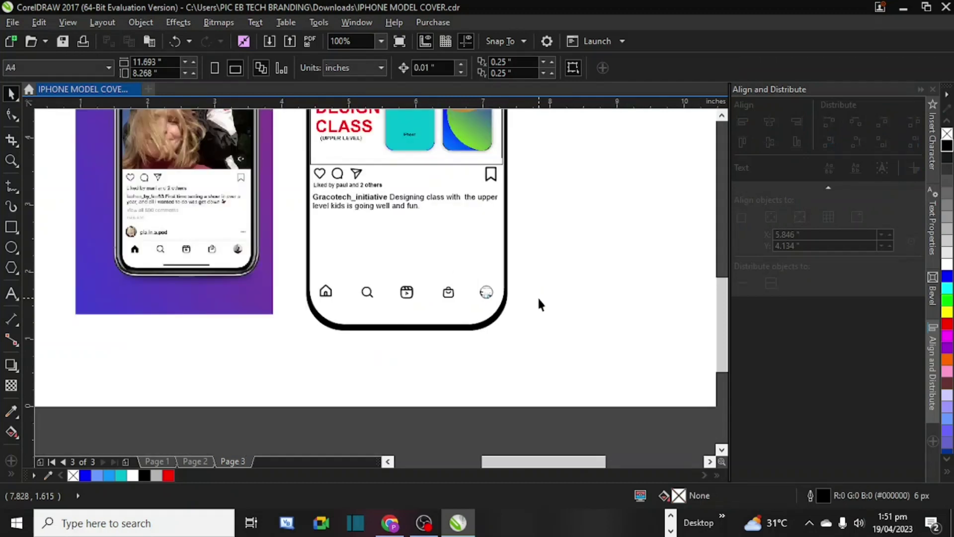
scroll(539, 299, down, 1)
scroll(540, 300, up, 2)
scroll(541, 304, down, 2)
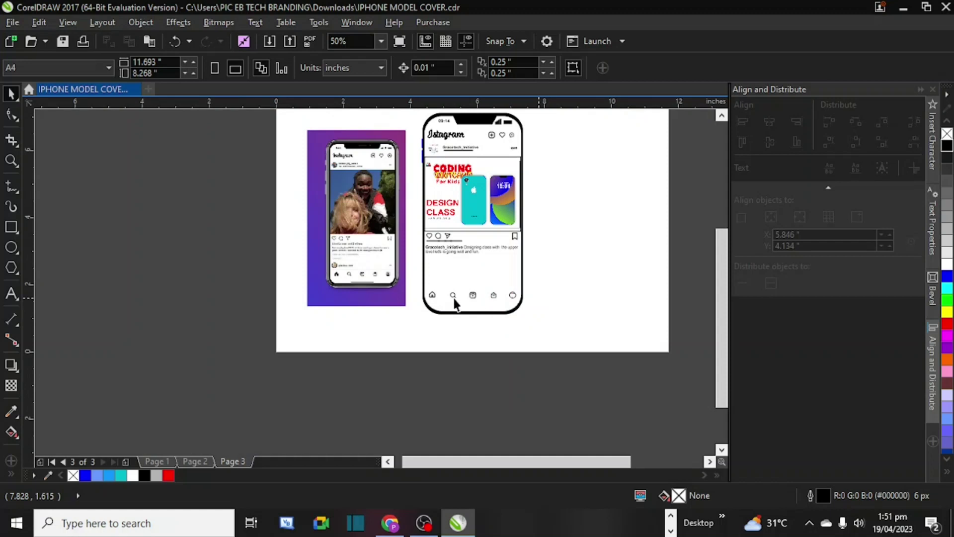
scroll(360, 283, up, 2)
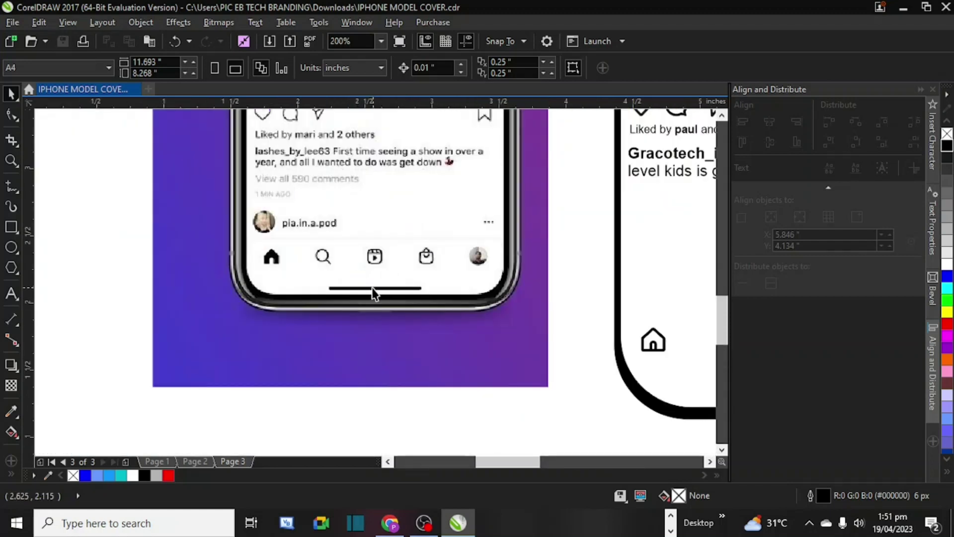
scroll(372, 291, down, 1)
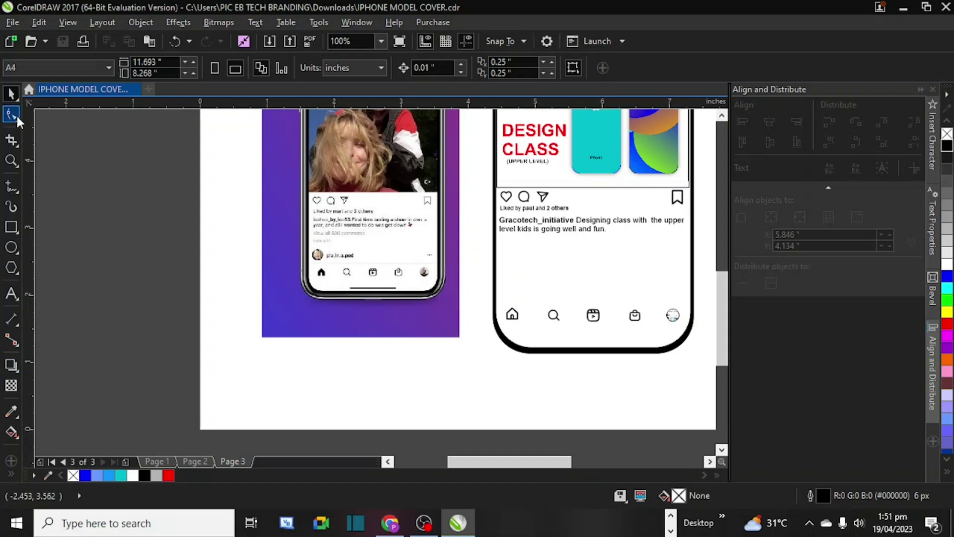
click(13, 225)
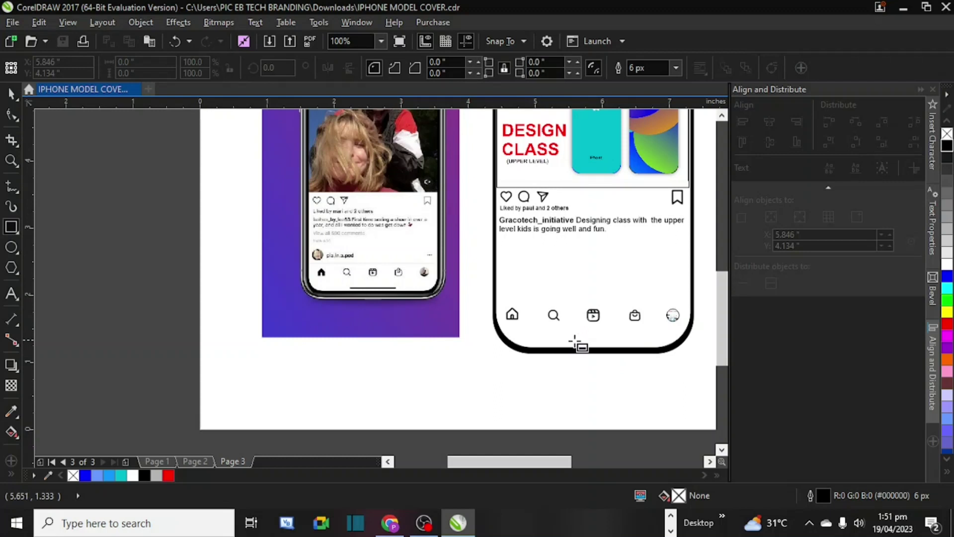
drag(558, 339, 634, 341)
click(13, 93)
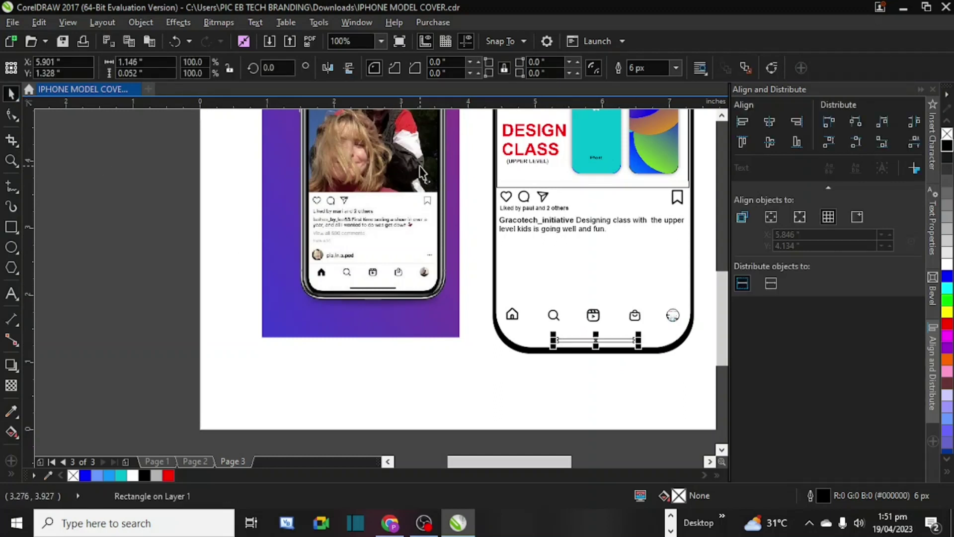
Step: Fill the home-bar rectangle beneath the reels icon with solid black
click(948, 145)
drag(538, 464, 571, 463)
click(599, 373)
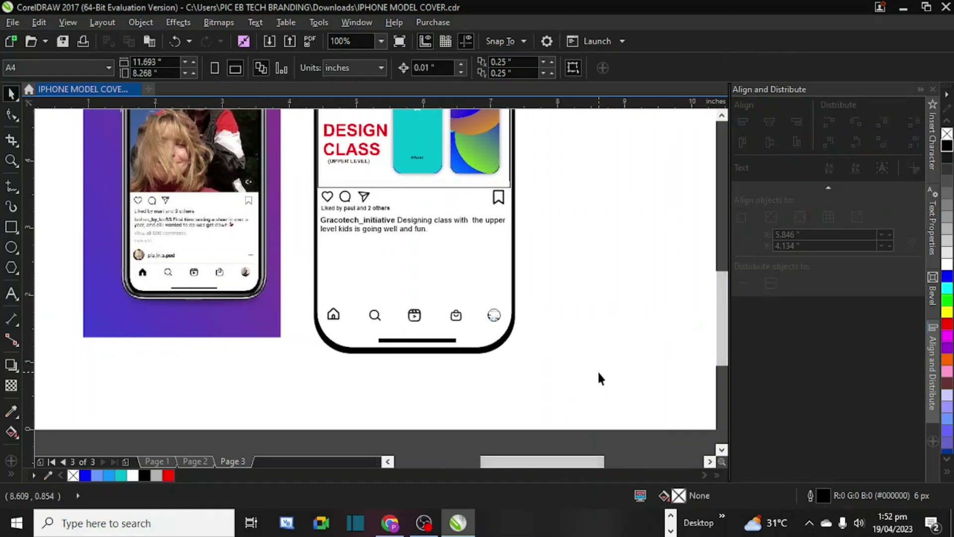
Step: Reduce the black home bar's height to about 0.026 in, keeping its width, and save the document
click(416, 339)
scroll(417, 340, up, 2)
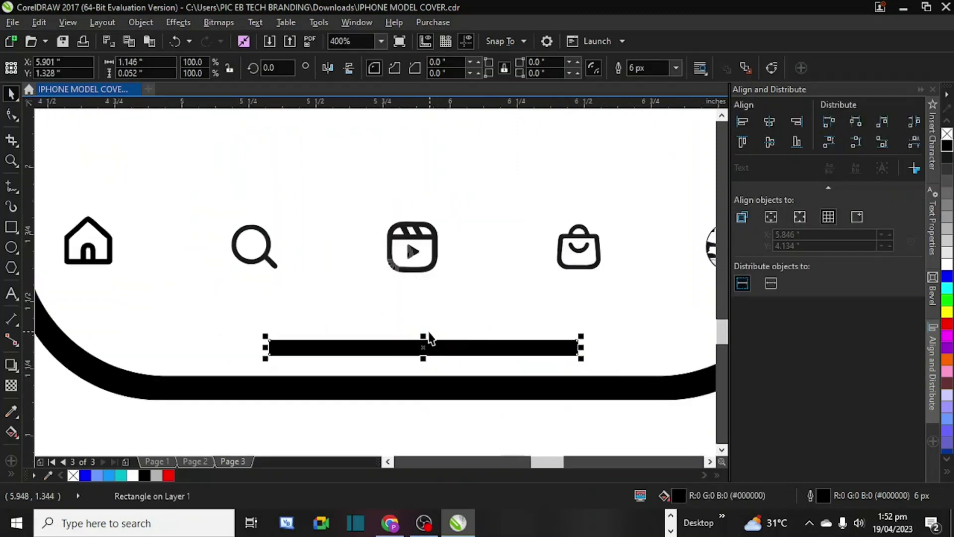
drag(424, 335, 424, 347)
scroll(425, 346, down, 1)
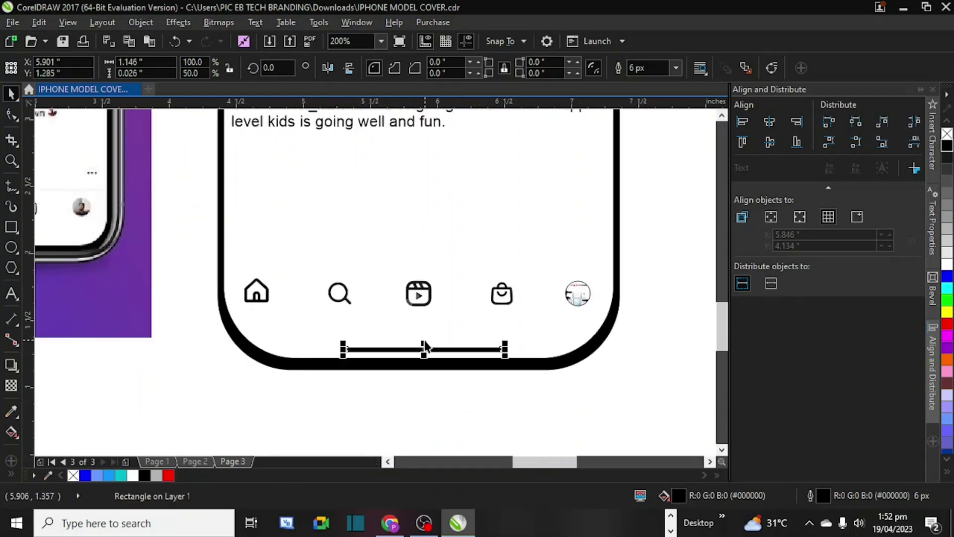
scroll(425, 347, down, 1)
click(575, 351)
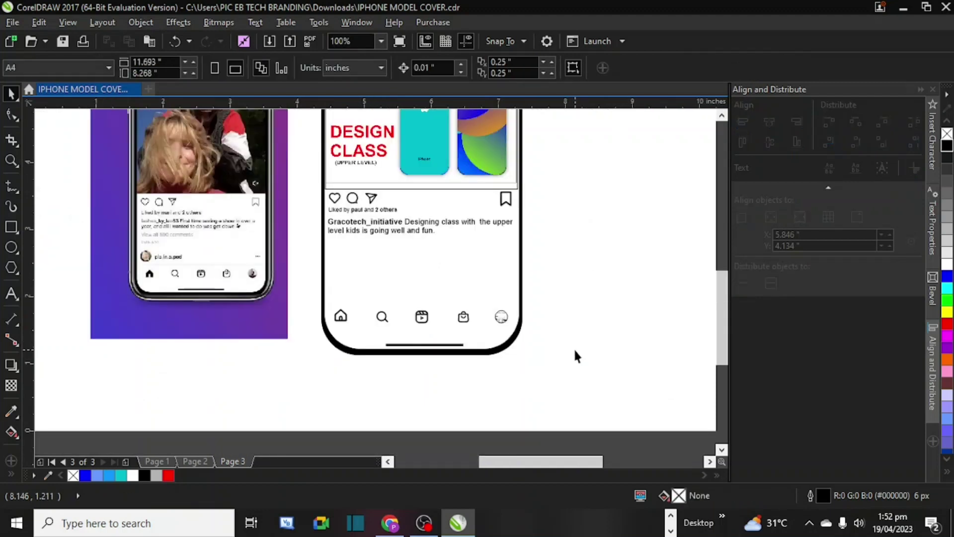
key(ctrl+s)
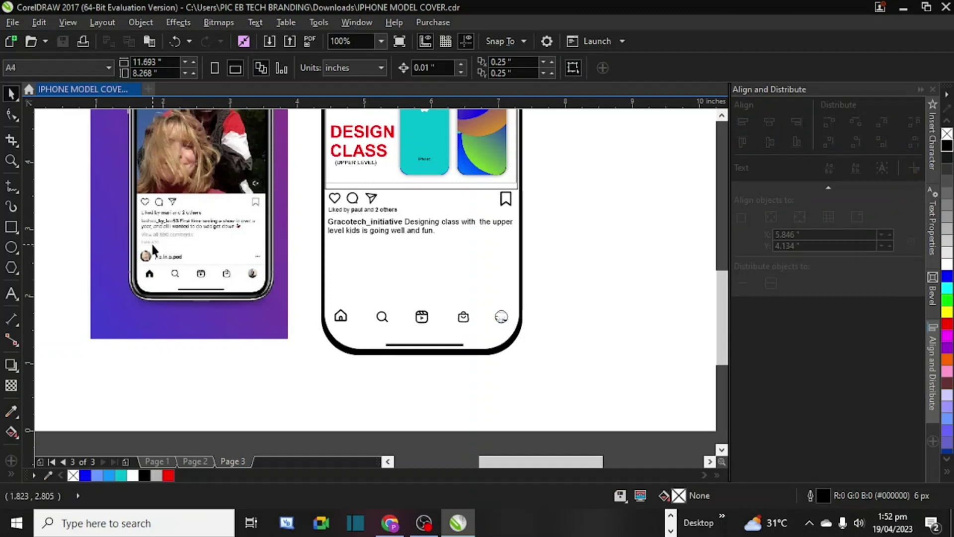
Step: Examine the reference's second account row, three-dot menu and thin divider line above the bottom icons
scroll(151, 243, up, 2)
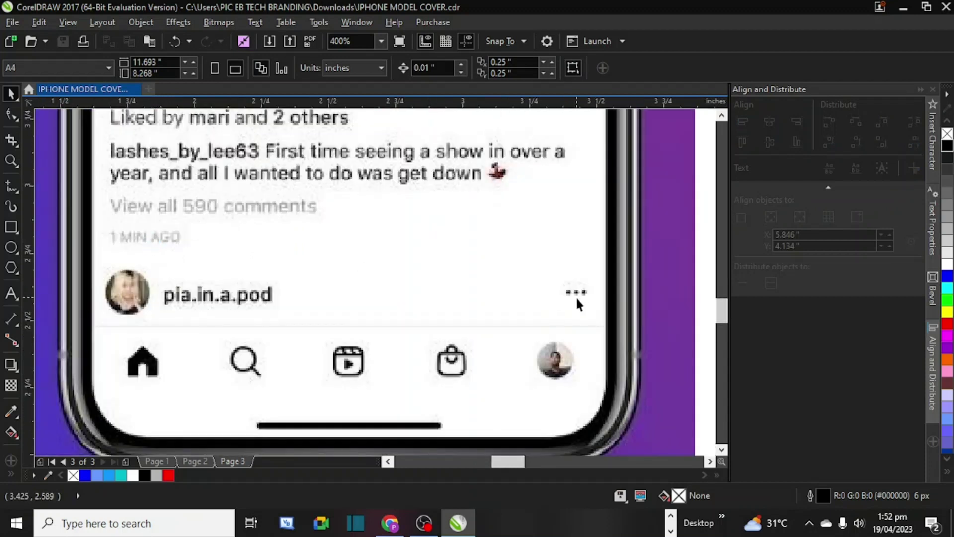
scroll(575, 296, down, 2)
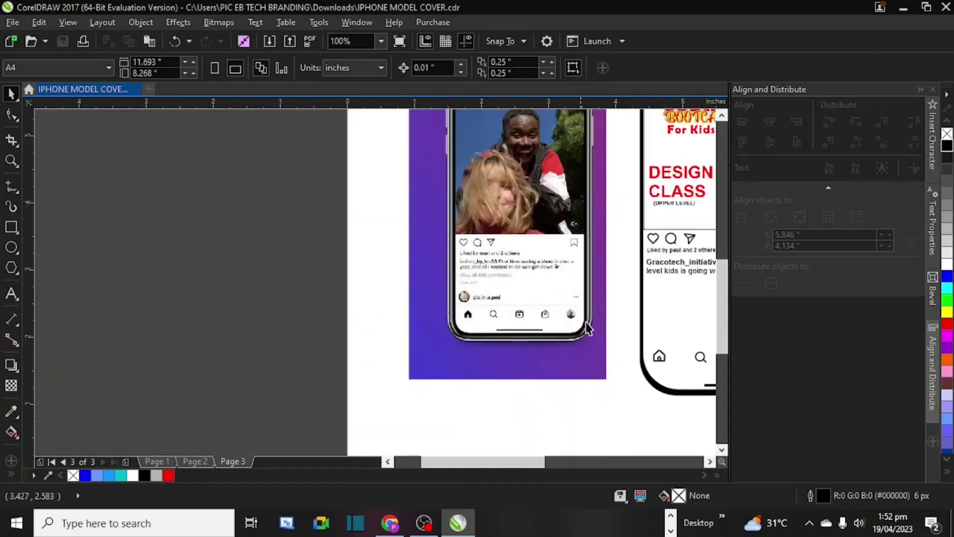
drag(505, 465, 538, 462)
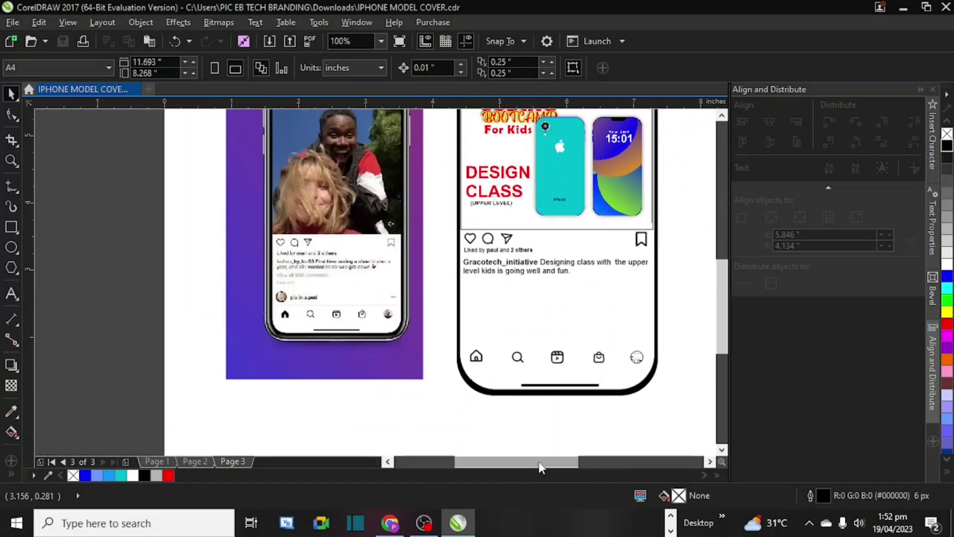
scroll(363, 304, up, 1)
scroll(363, 304, up, 1)
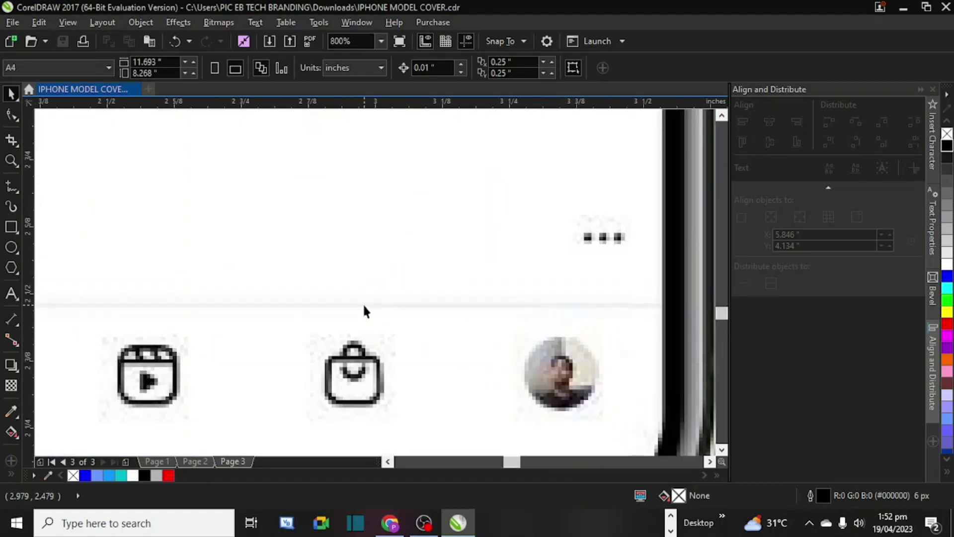
scroll(431, 304, down, 2)
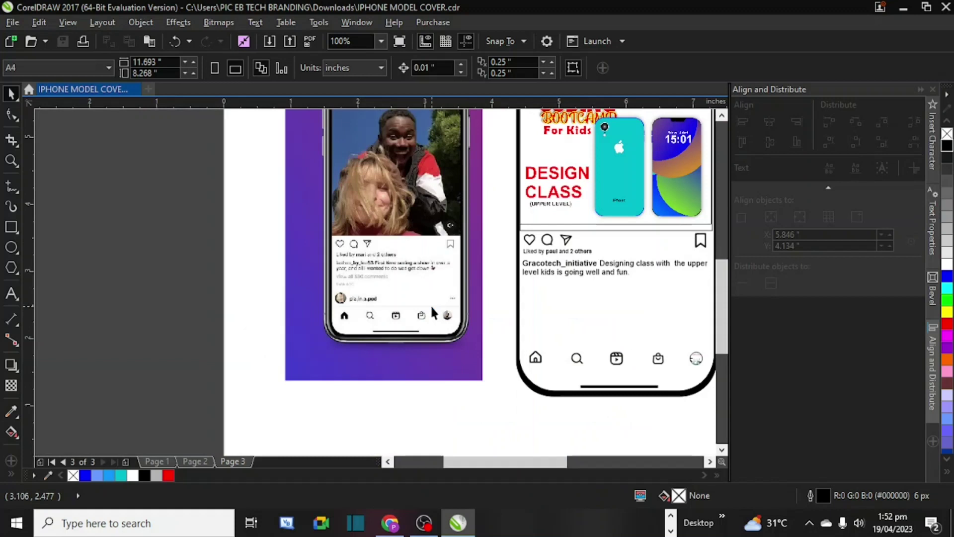
scroll(430, 304, down, 2)
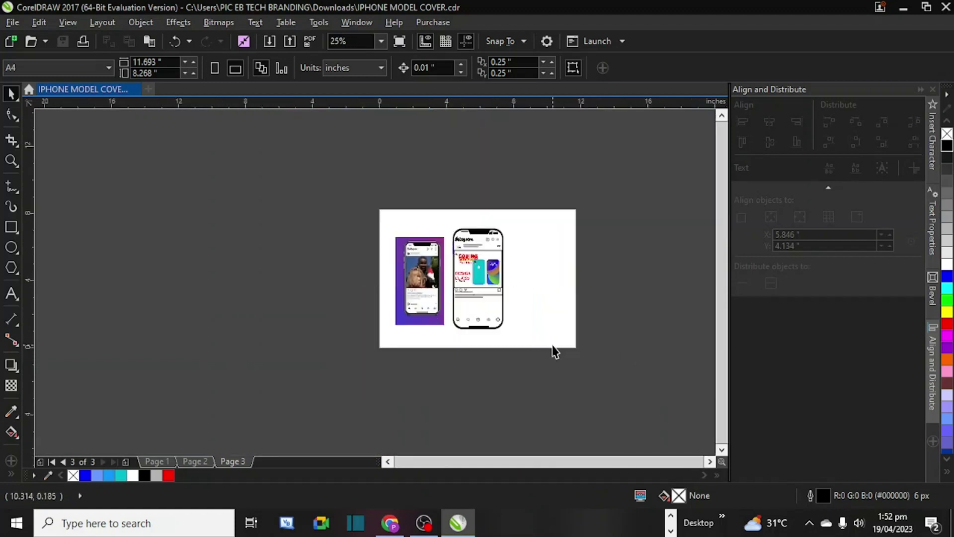
scroll(501, 308, up, 2)
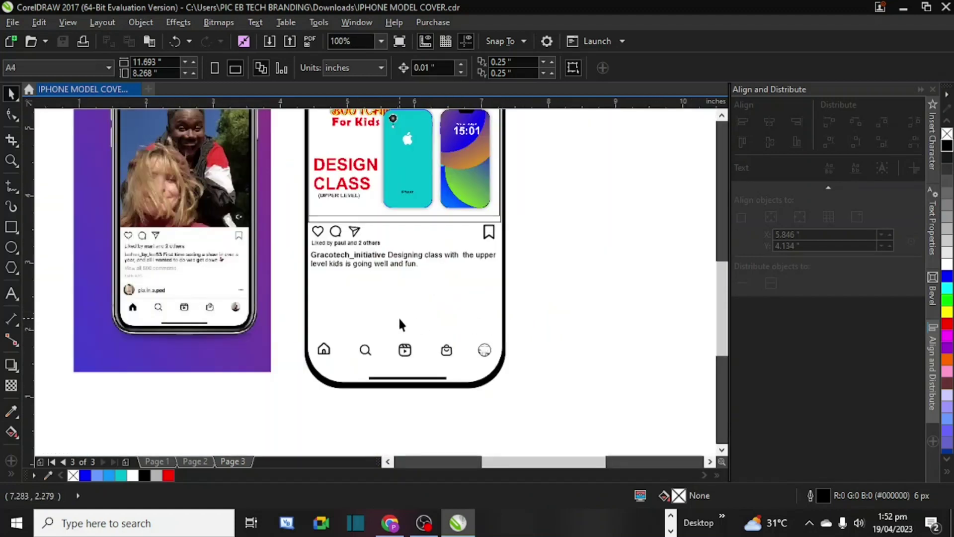
Step: Draw a thin, nearly horizontal 2-point line about 2.76 in long above the bottom icon row as a divider
scroll(400, 325, up, 1)
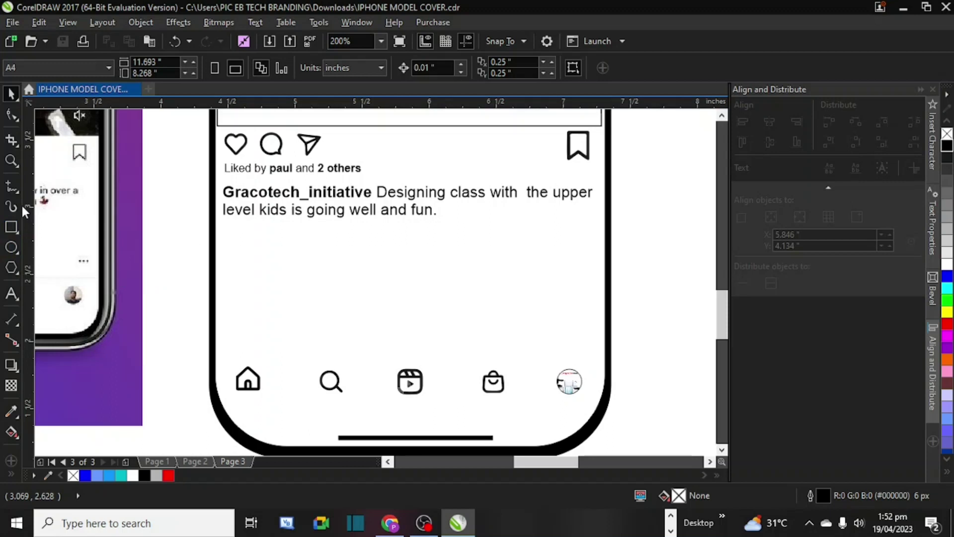
click(17, 189)
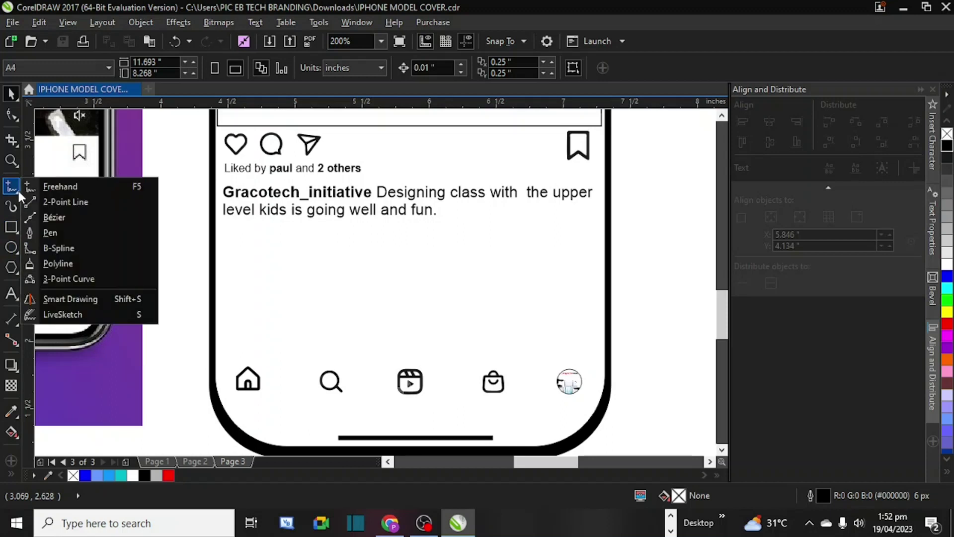
click(61, 205)
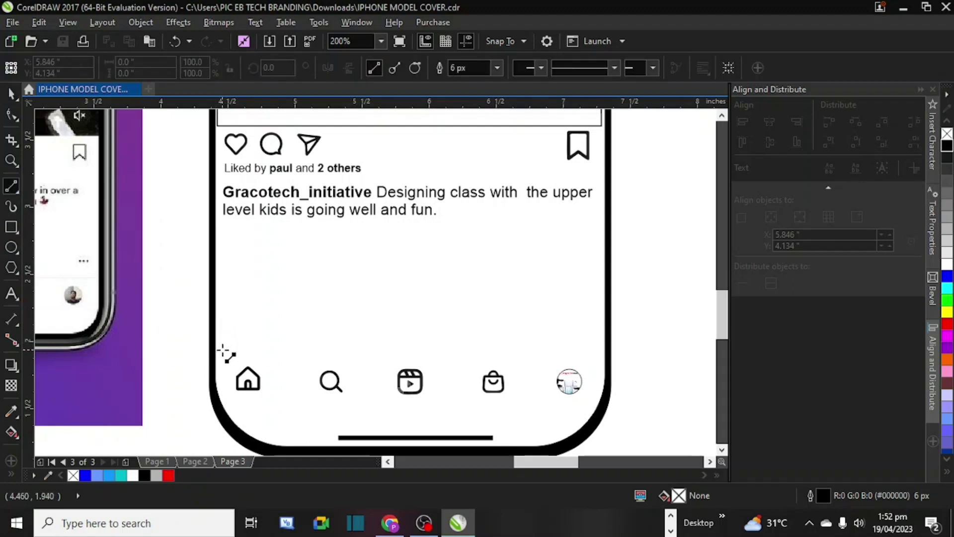
mouse_move(224, 334)
mouse_down()
mouse_move(385, 351)
mouse_move(606, 338)
mouse_move(594, 337)
mouse_up()
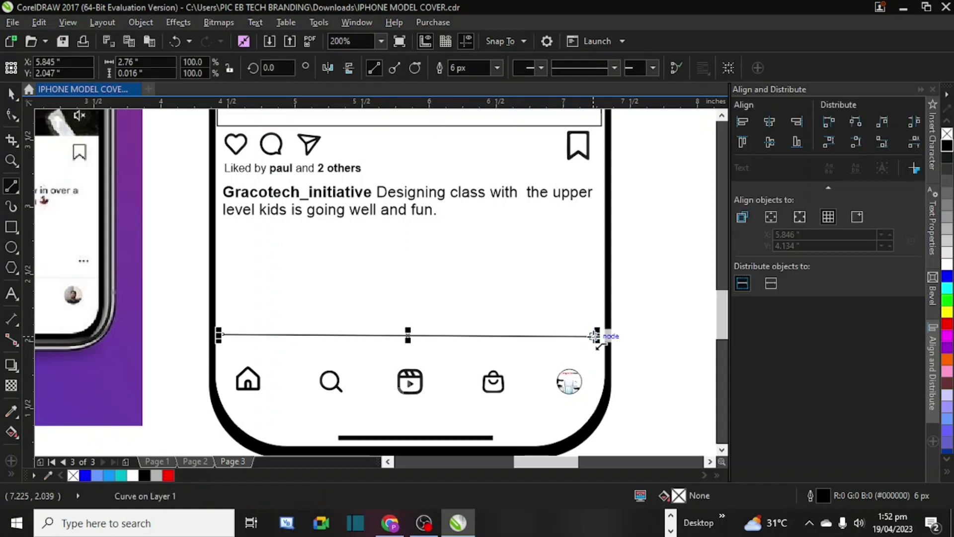
click(11, 94)
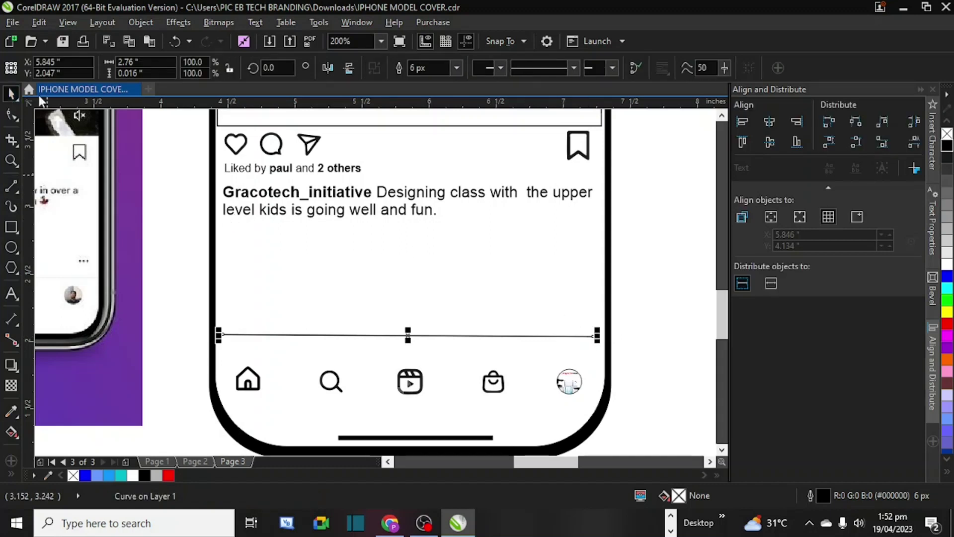
click(654, 244)
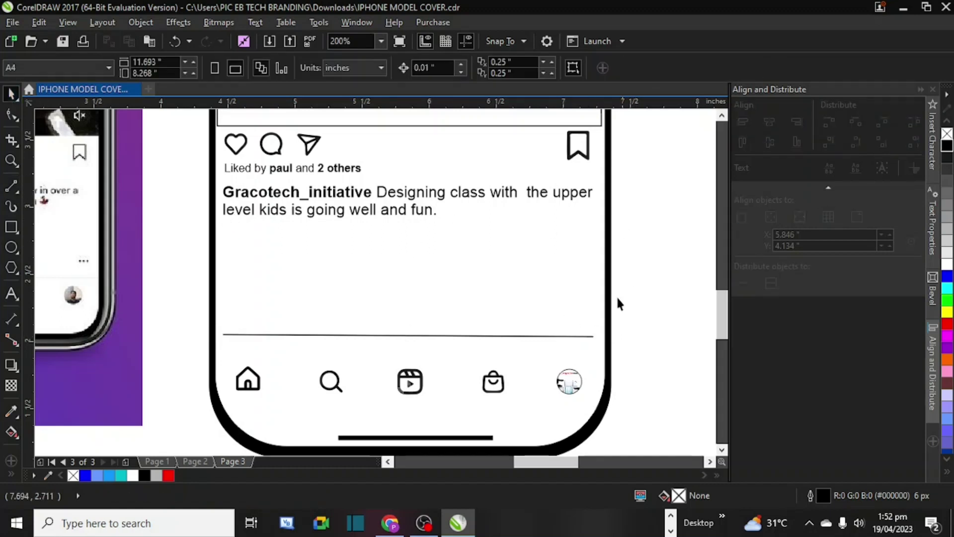
Step: Copy the header row with profile picture, account name, location and three dots to just above the divider line, and save the document
scroll(605, 328, down, 2)
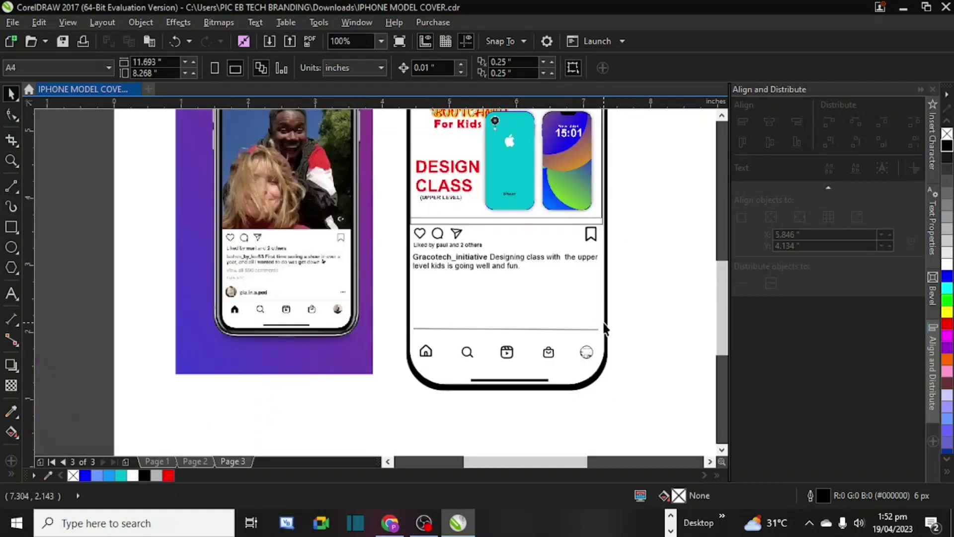
drag(721, 328, 723, 309)
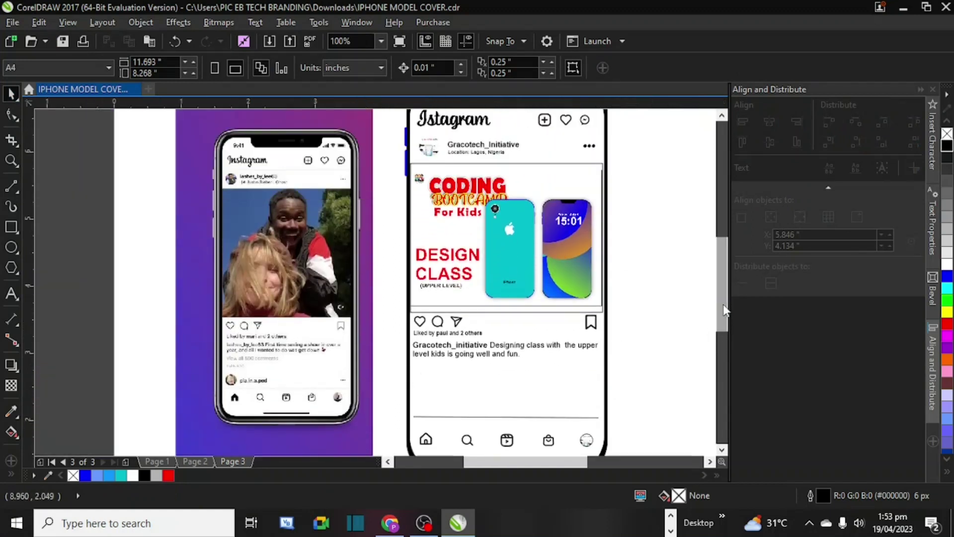
drag(623, 131, 392, 163)
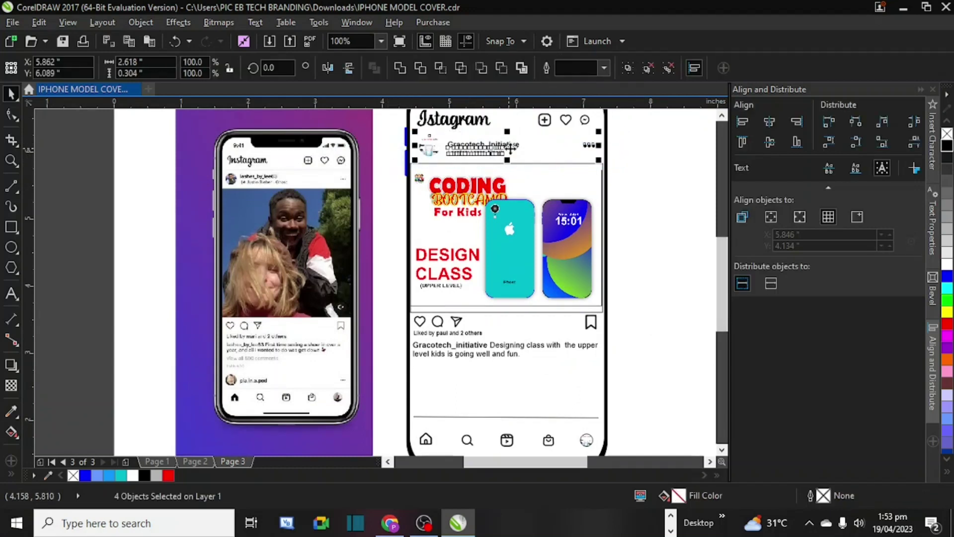
drag(505, 147, 497, 399)
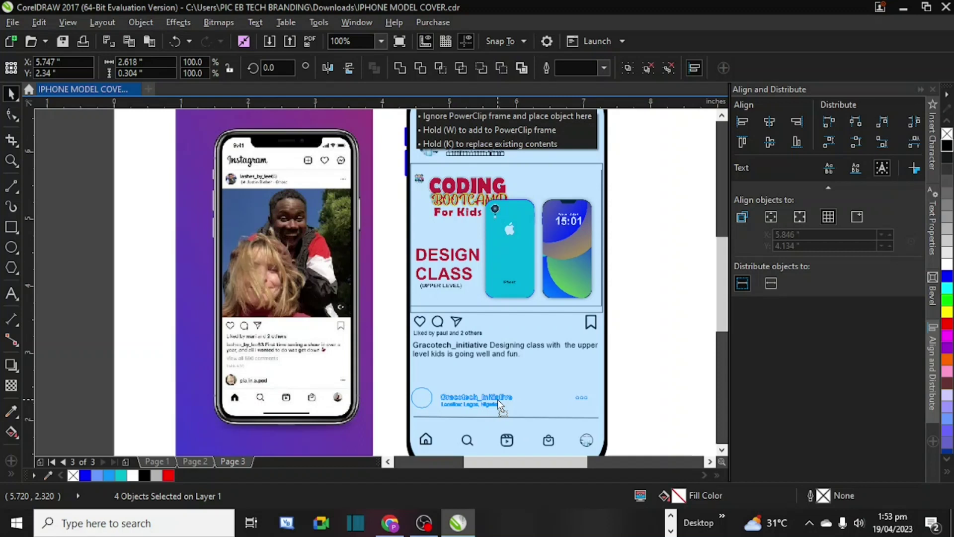
drag(497, 398, 497, 399)
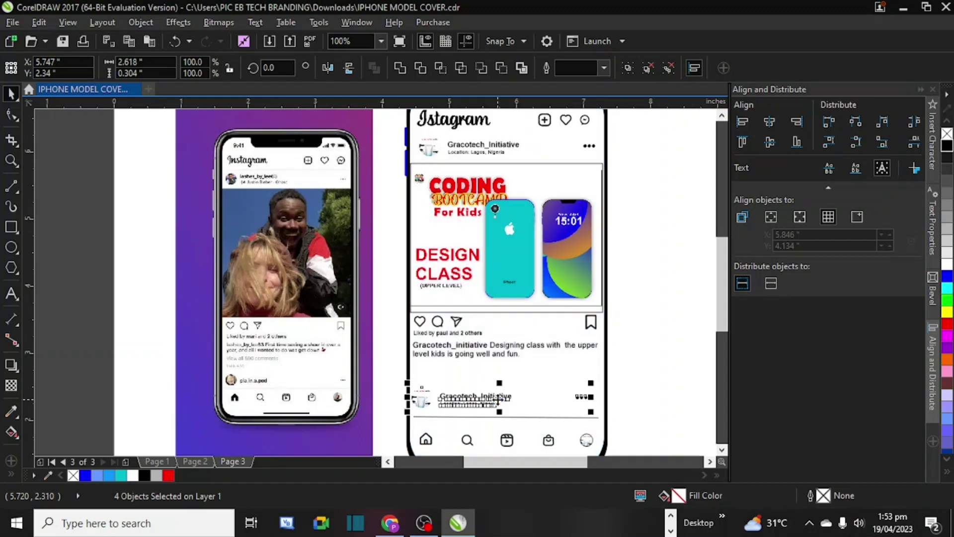
click(642, 404)
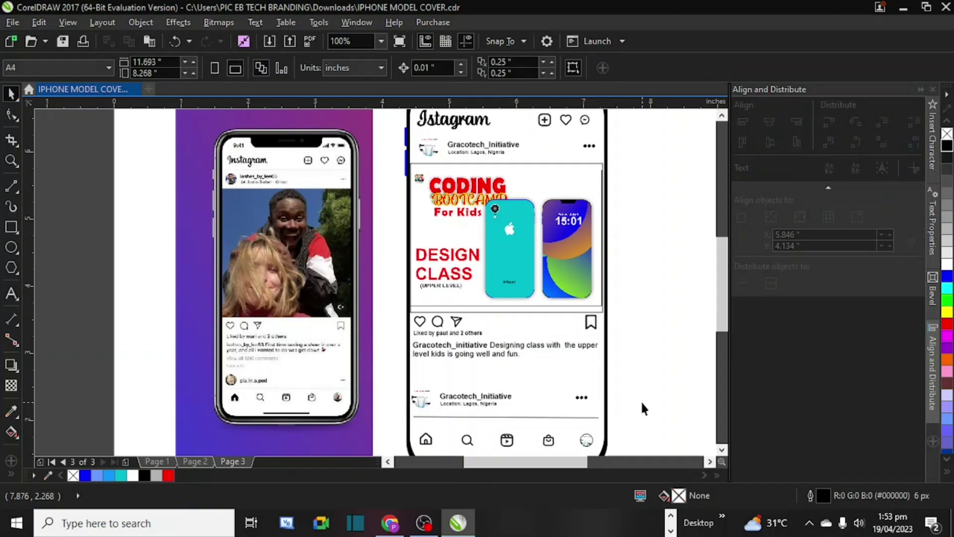
key(ctrl+s)
Step: Fill the PowerClip frame around the coding bootcamp post image with black and save the document
click(558, 308)
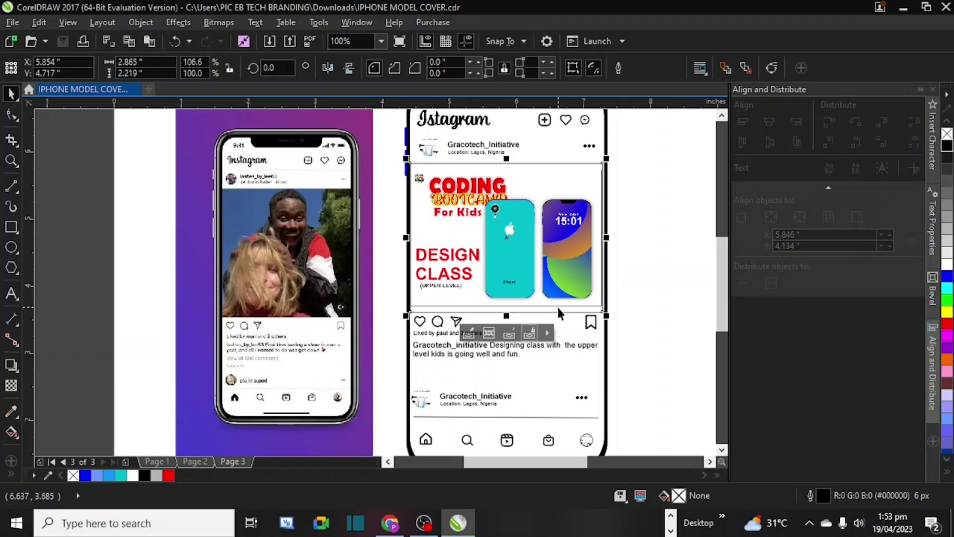
click(947, 147)
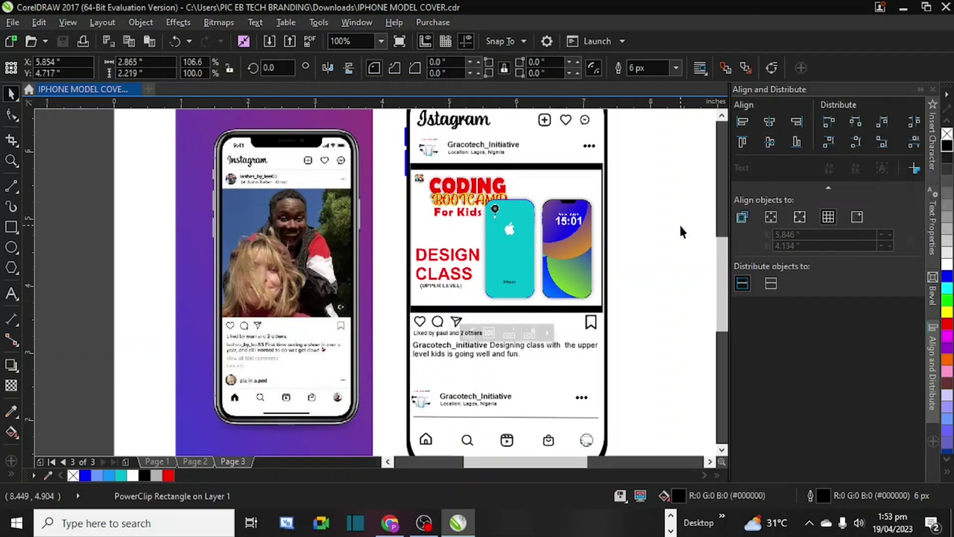
click(680, 231)
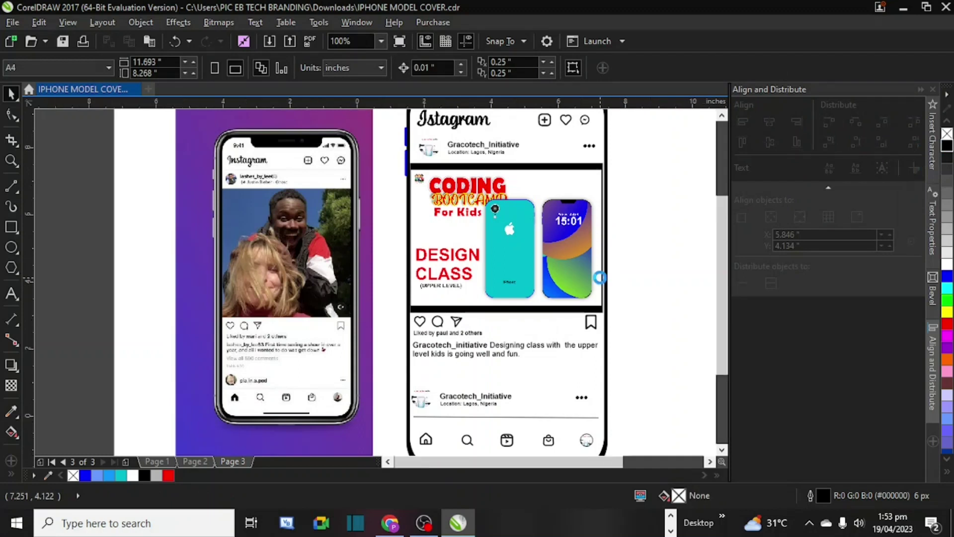
scroll(601, 284, down, 1)
scroll(602, 284, up, 1)
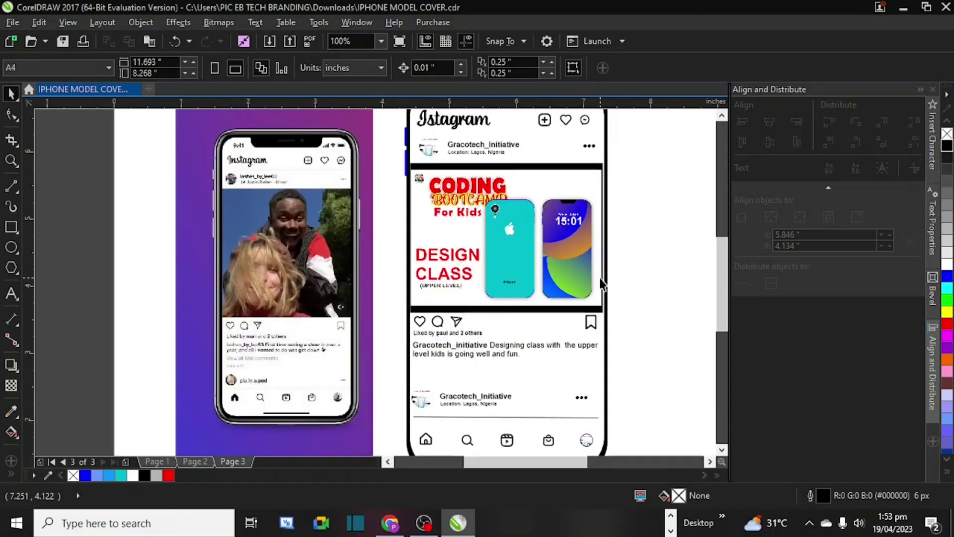
scroll(297, 309, down, 2)
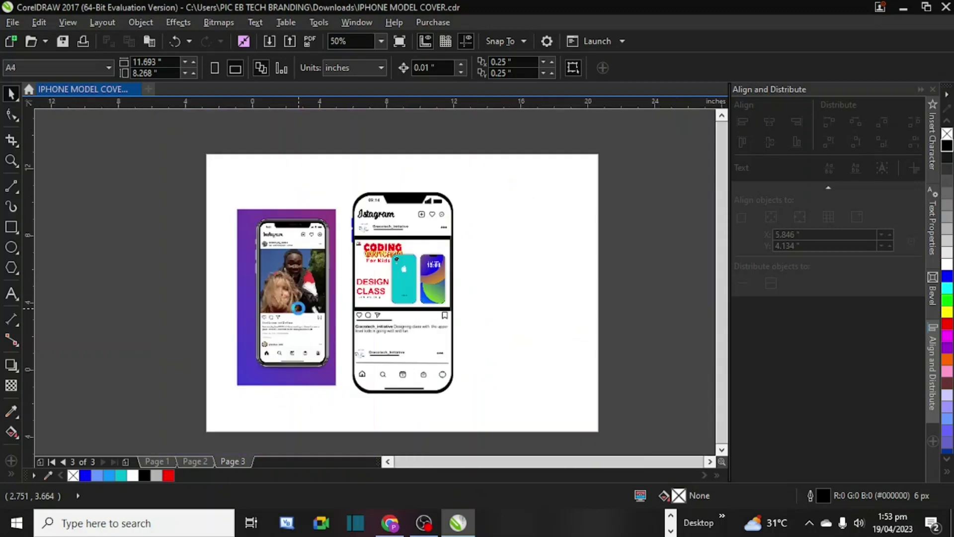
scroll(284, 302, up, 1)
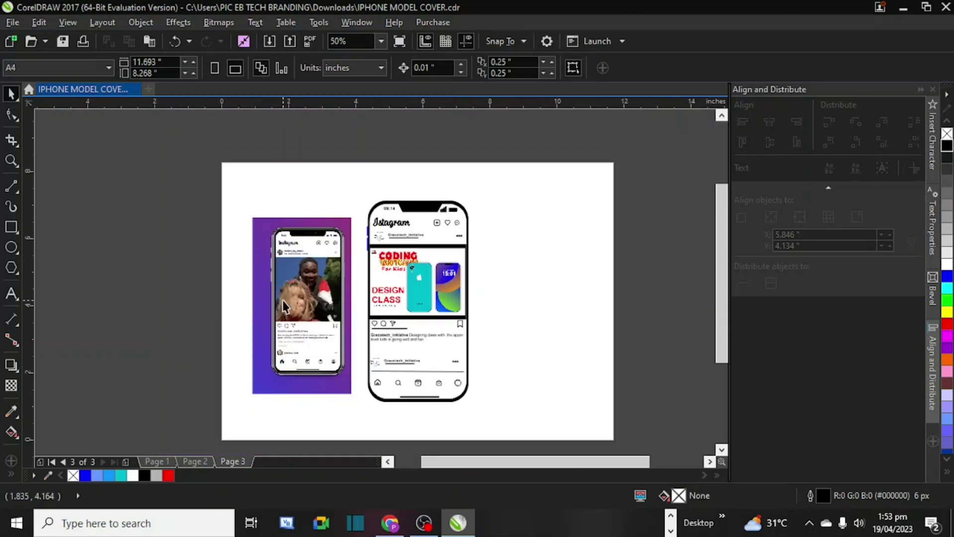
key(ctrl+s)
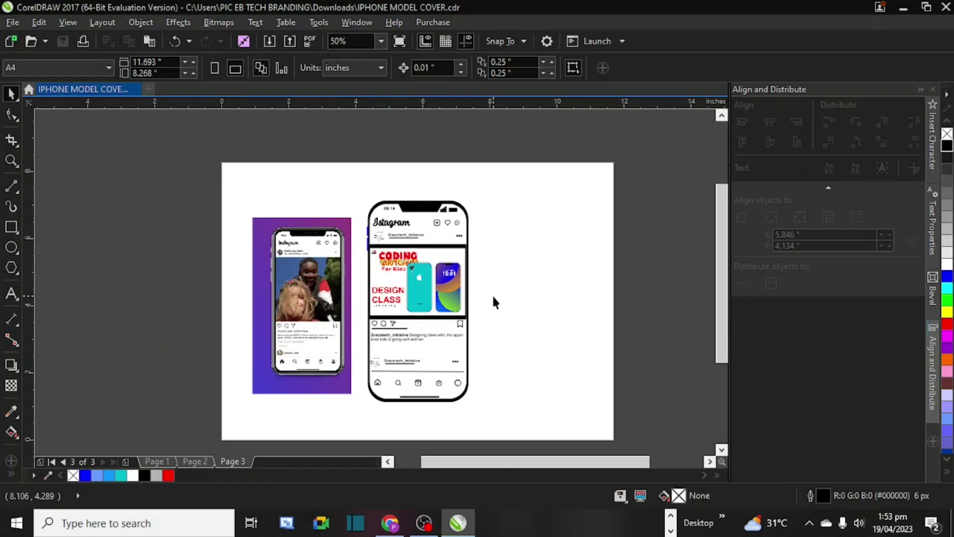